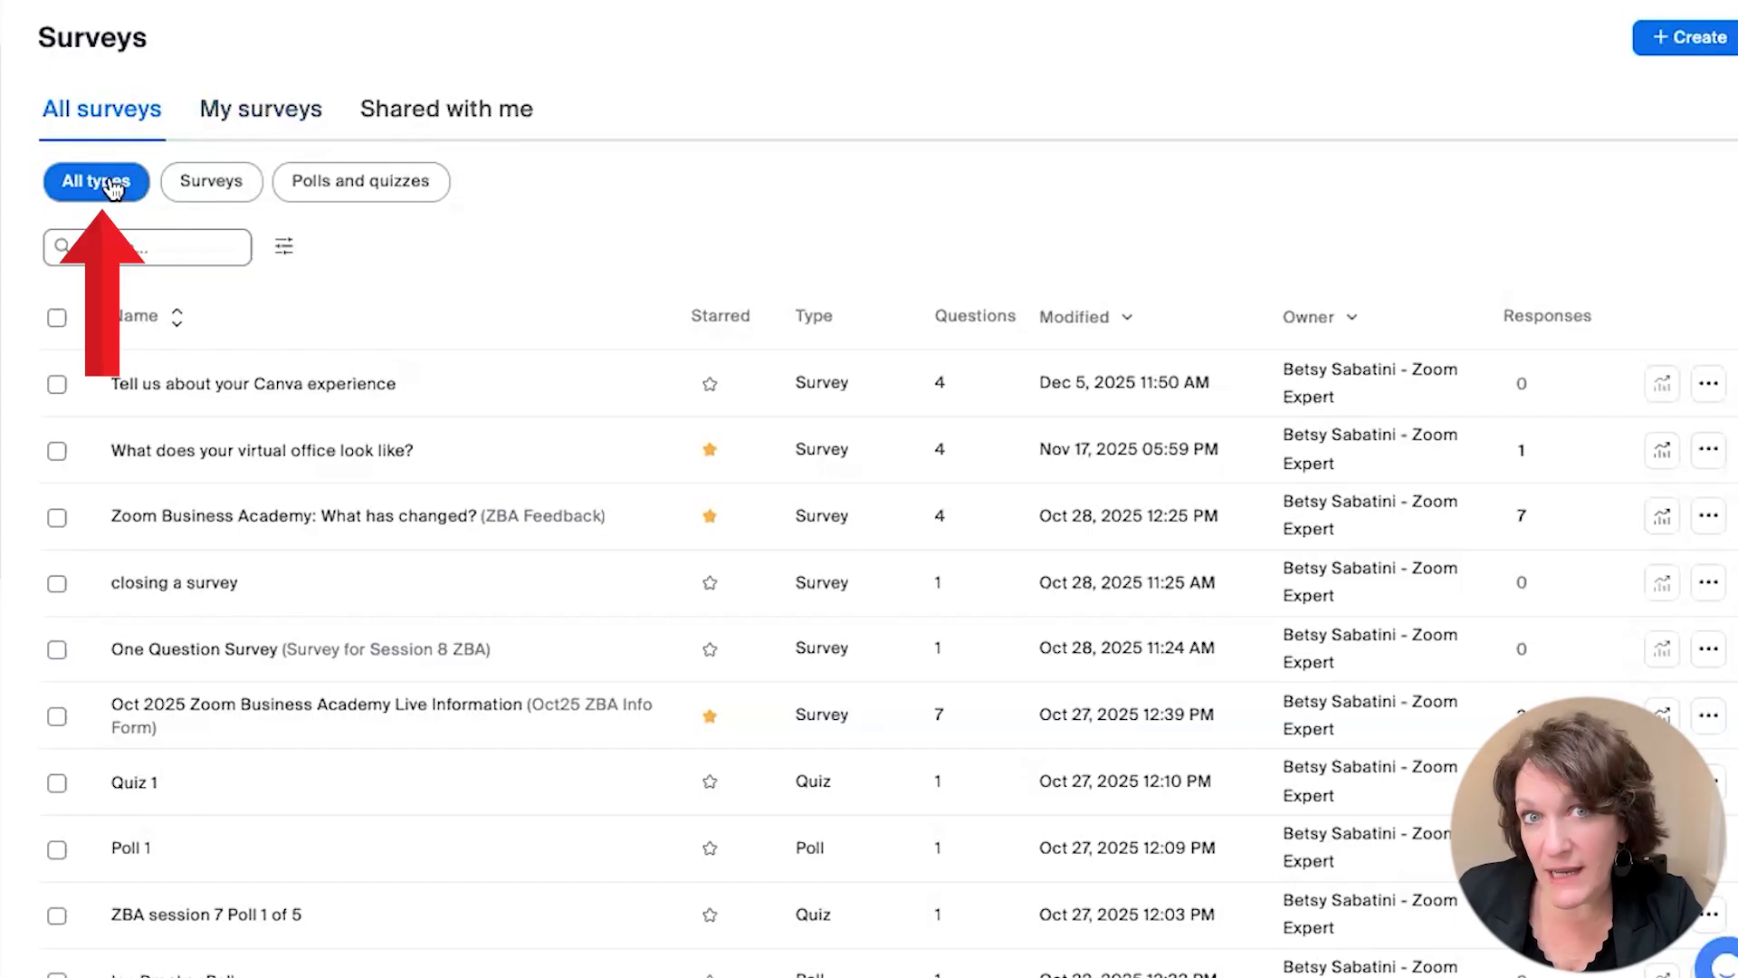
Step: Filter the list by surveys and by polls and quizzes, and create a new item of the Survey type
click(214, 192)
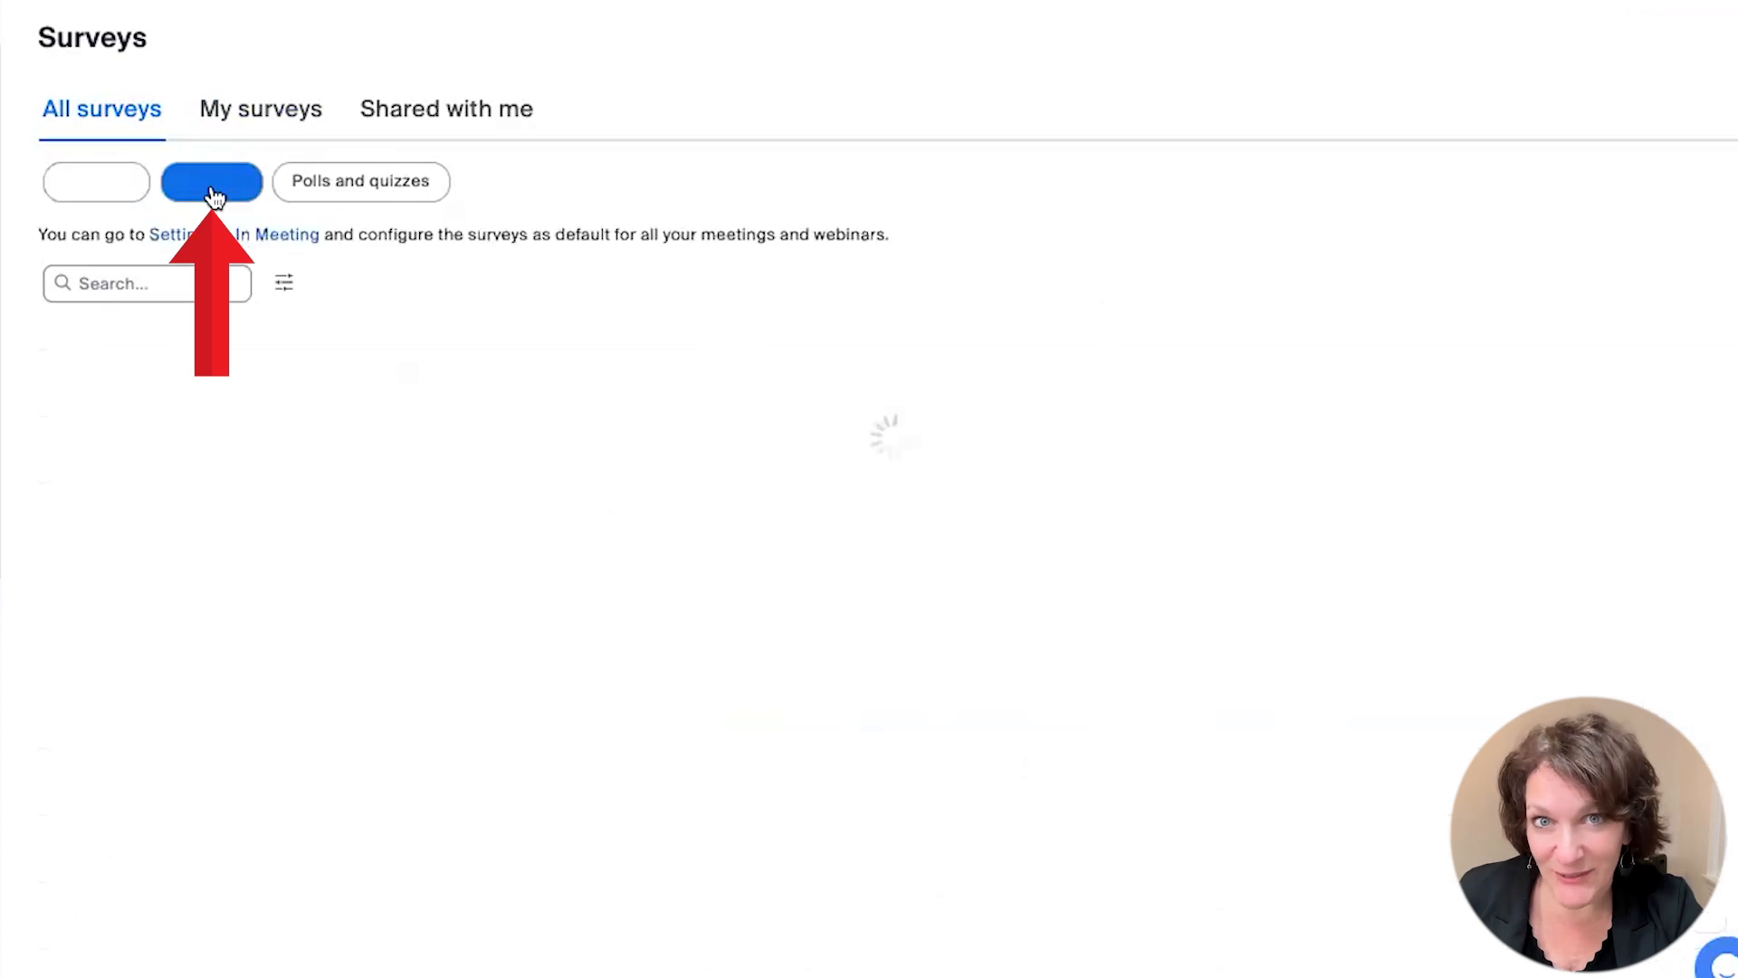
click(385, 188)
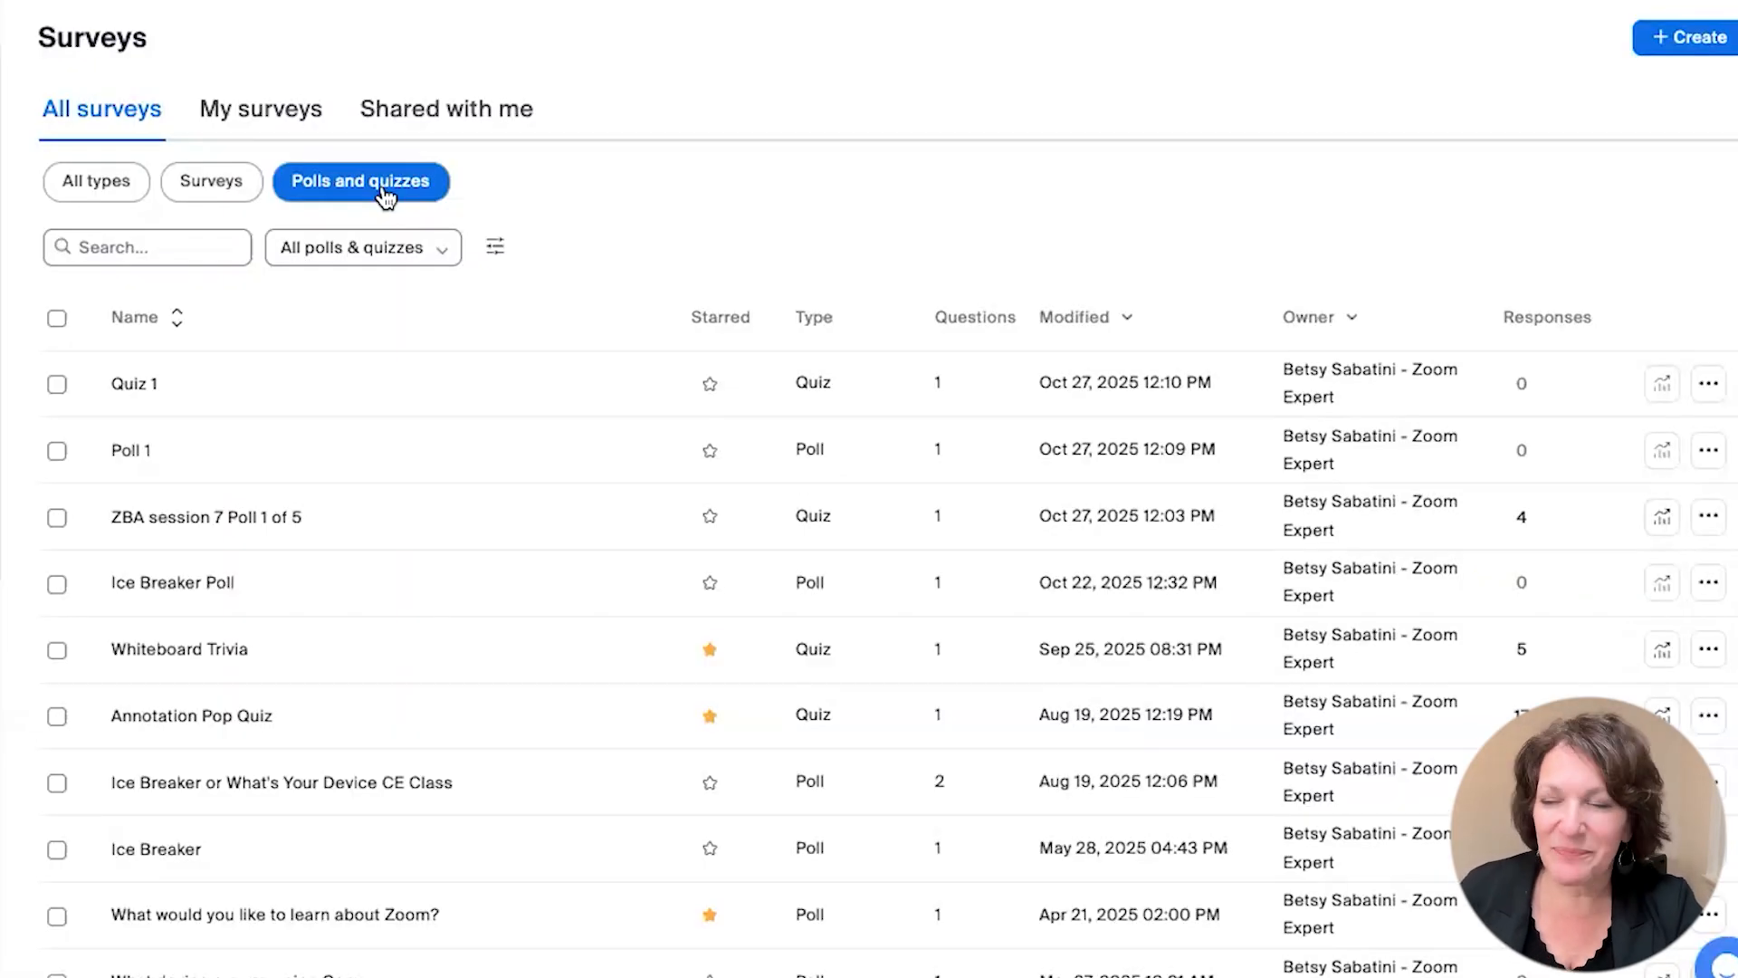
click(1713, 45)
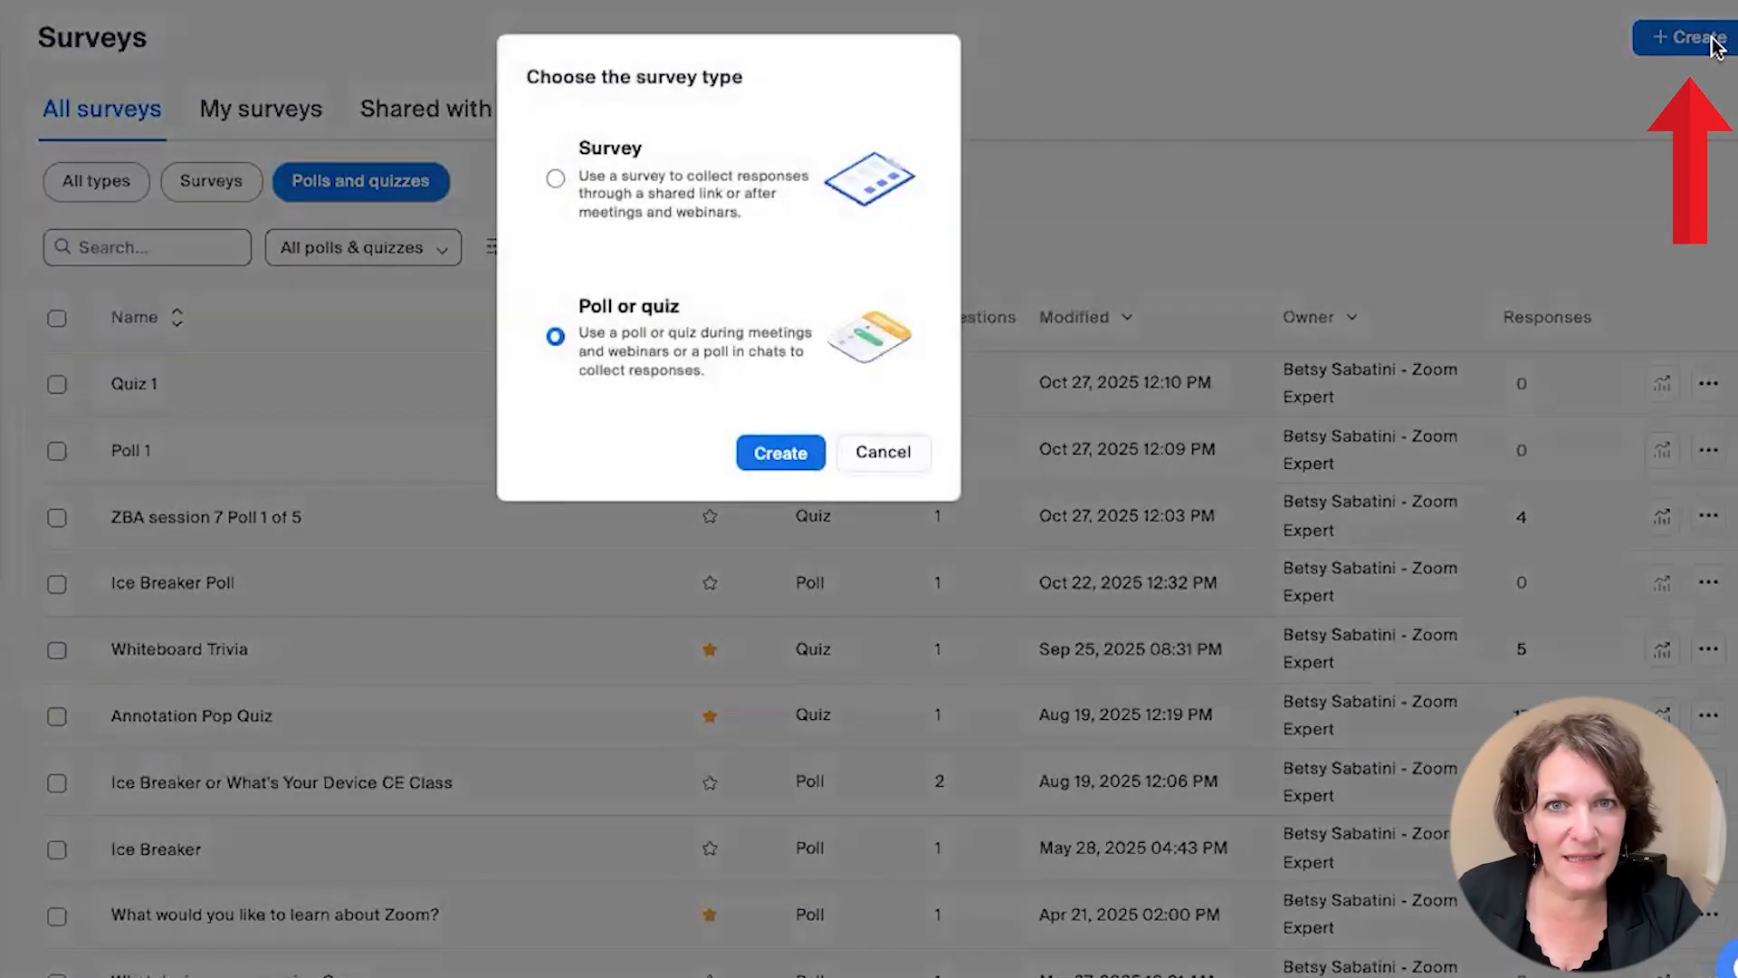
click(556, 182)
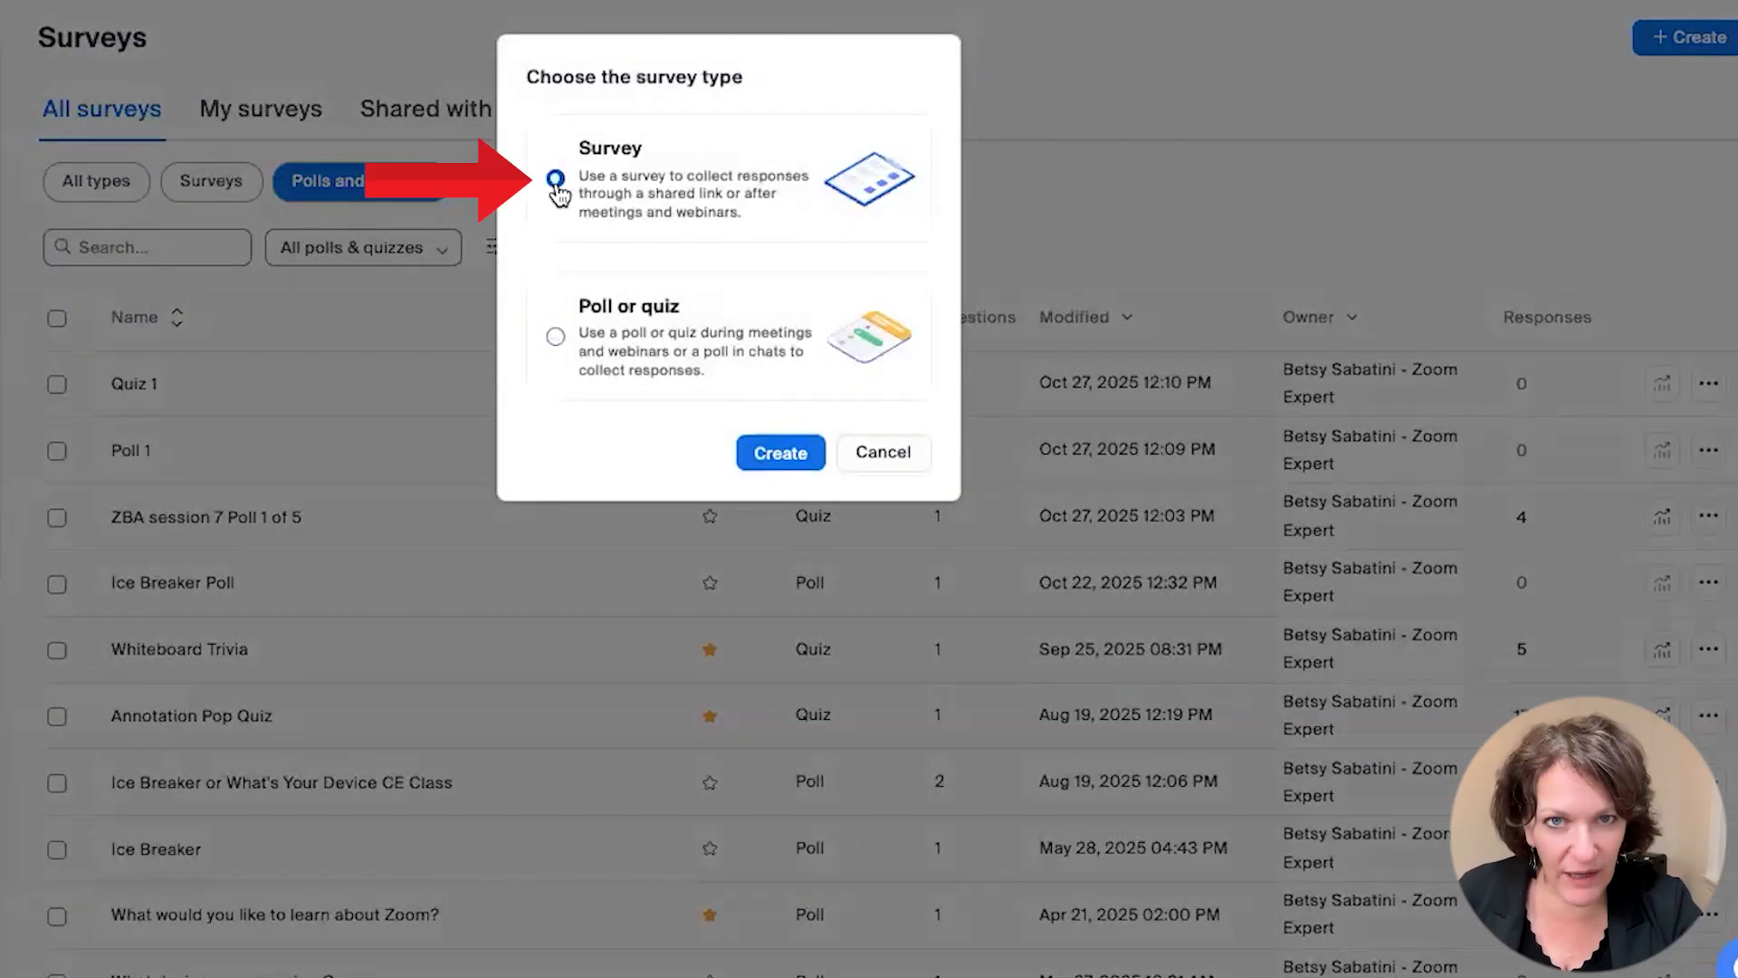
click(784, 456)
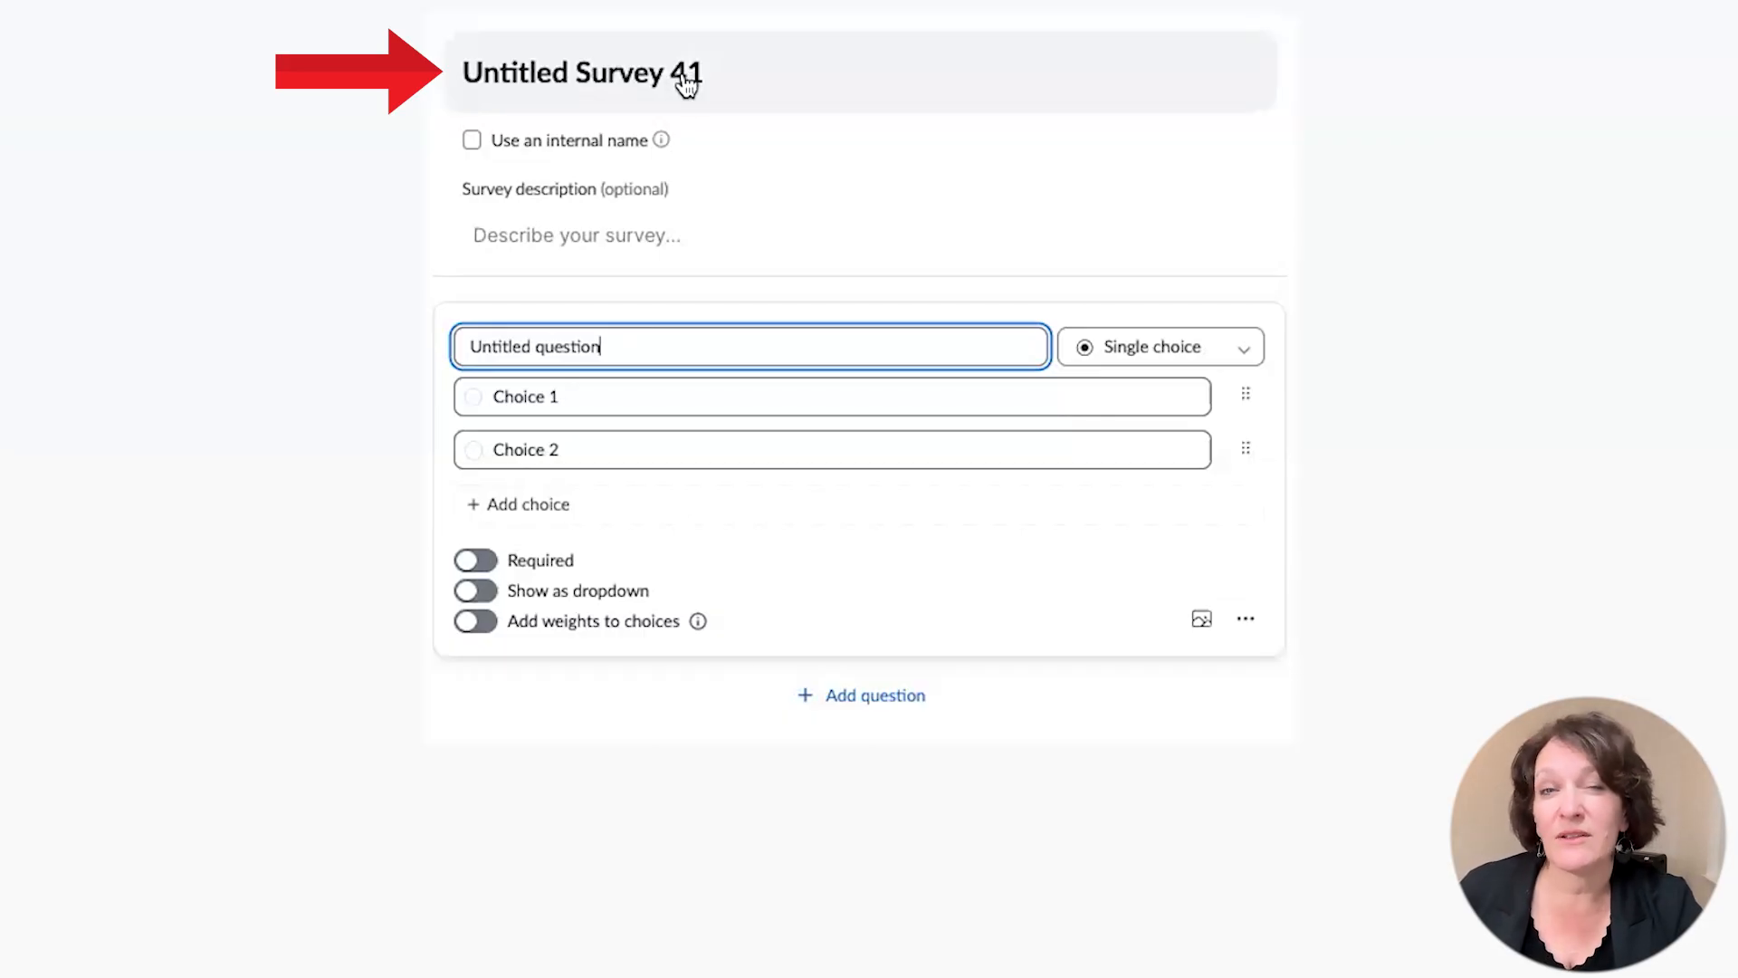
Step: Replace the default survey title with "Tell Us About Yourself"
click(686, 74)
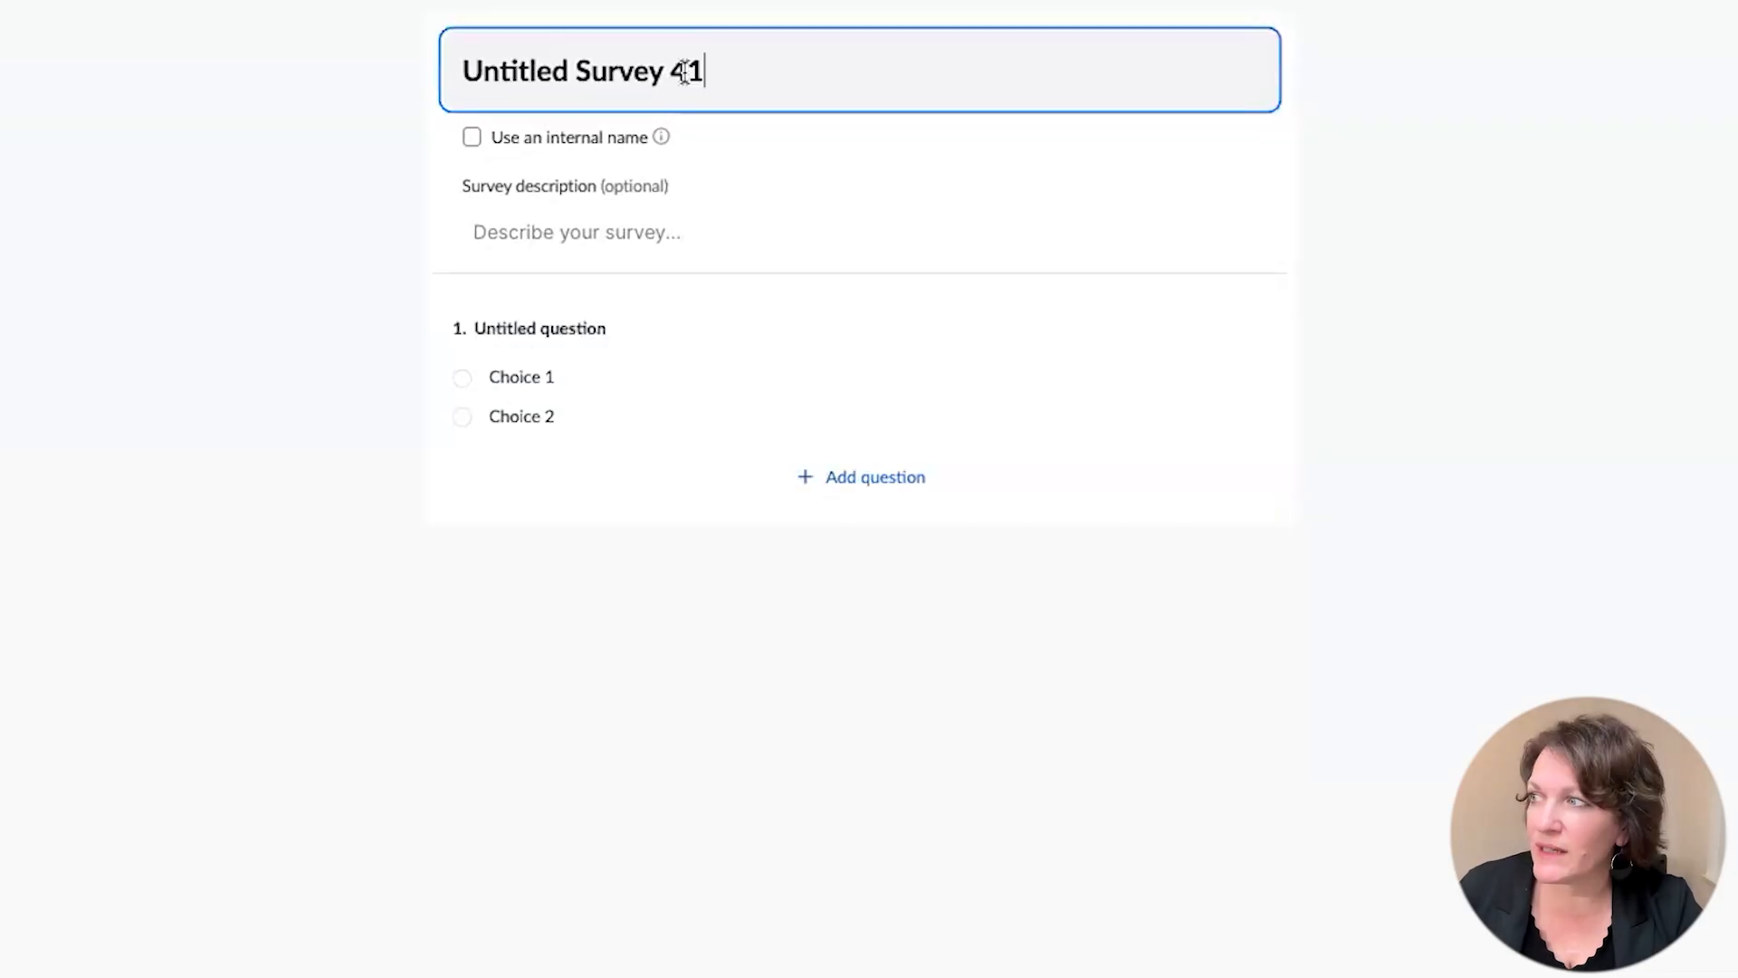
drag(718, 69, 387, 83)
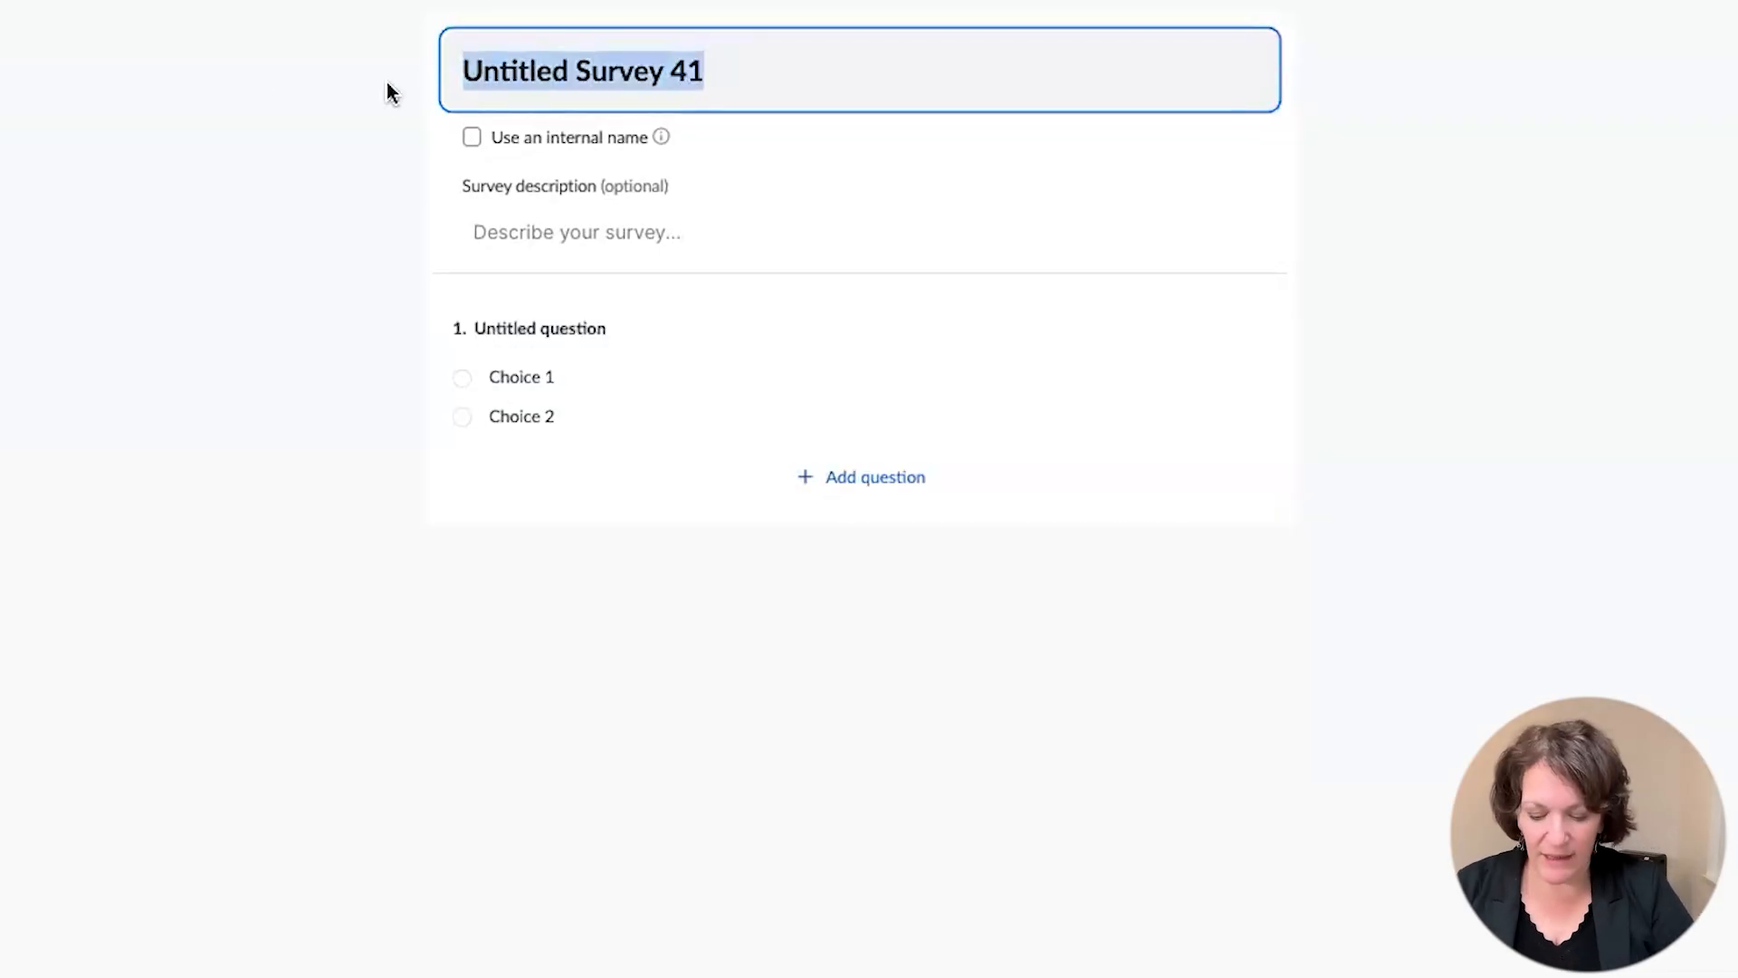
text(Tell )
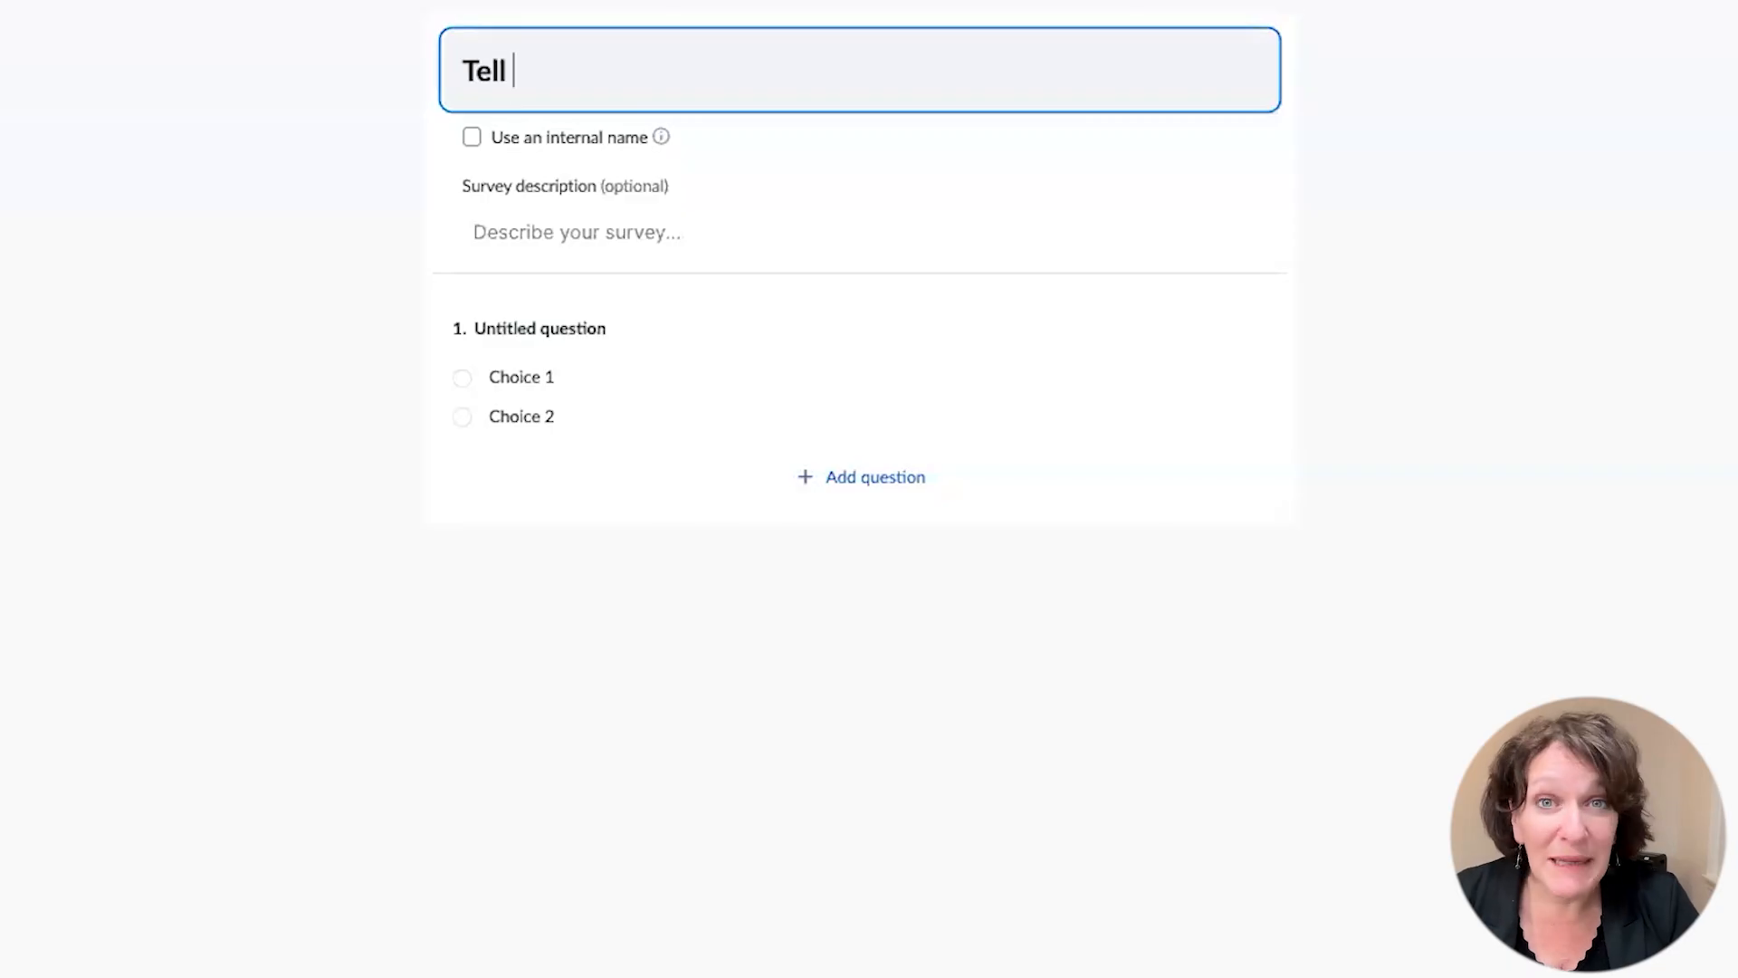
text(Us )
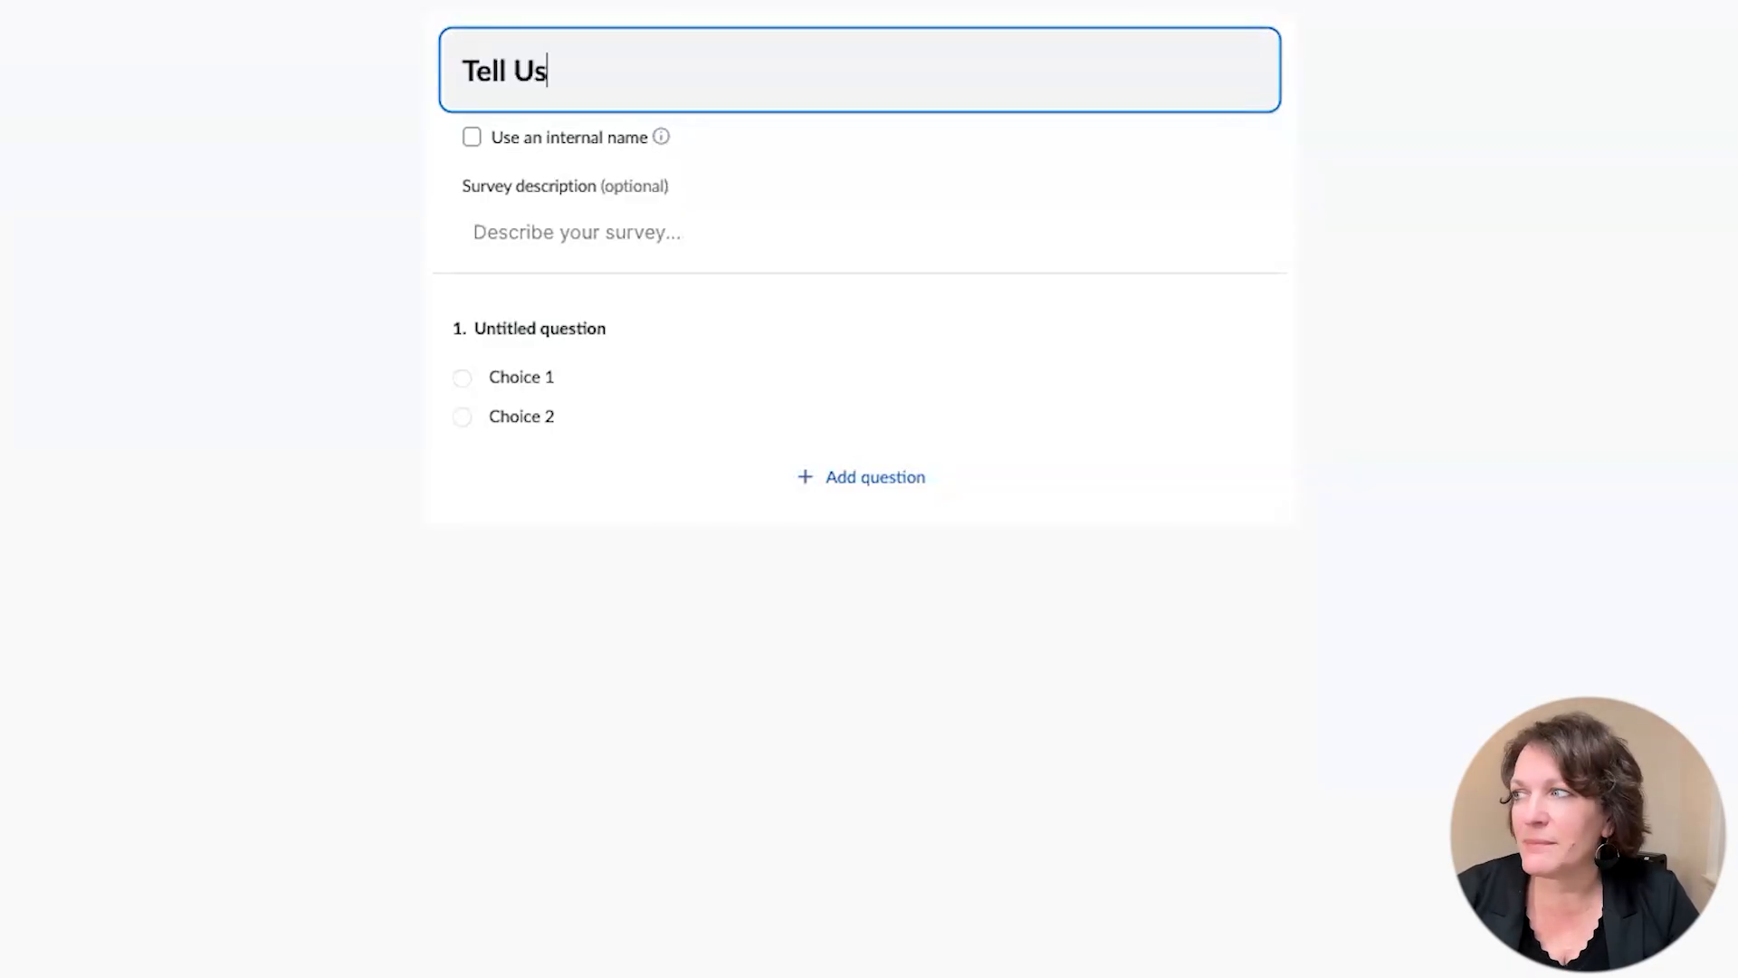
text(About Yourself)
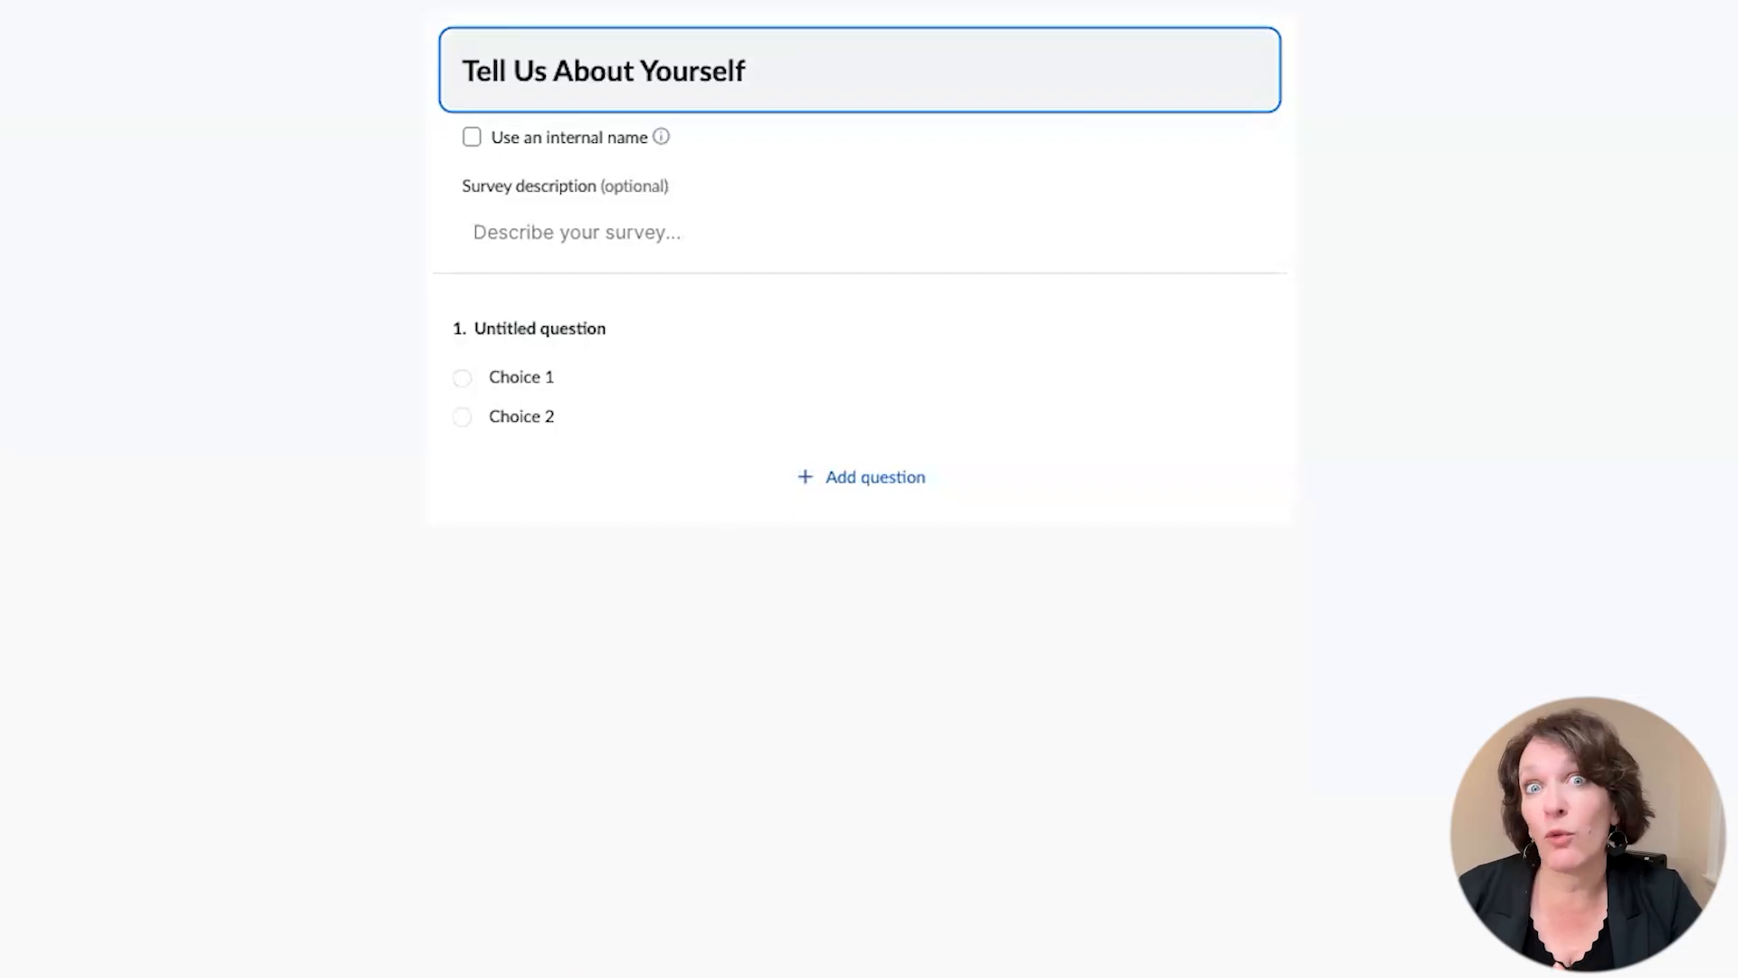
Step: Change the end of the survey title so it reads "Tell Us About Your Equipment"
key(BackSpace)
key(BackSpace)
key(BackSpace)
key(BackSpace)
text(Equio)
key(BackSpace)
key(BackSpace)
text(ipment)
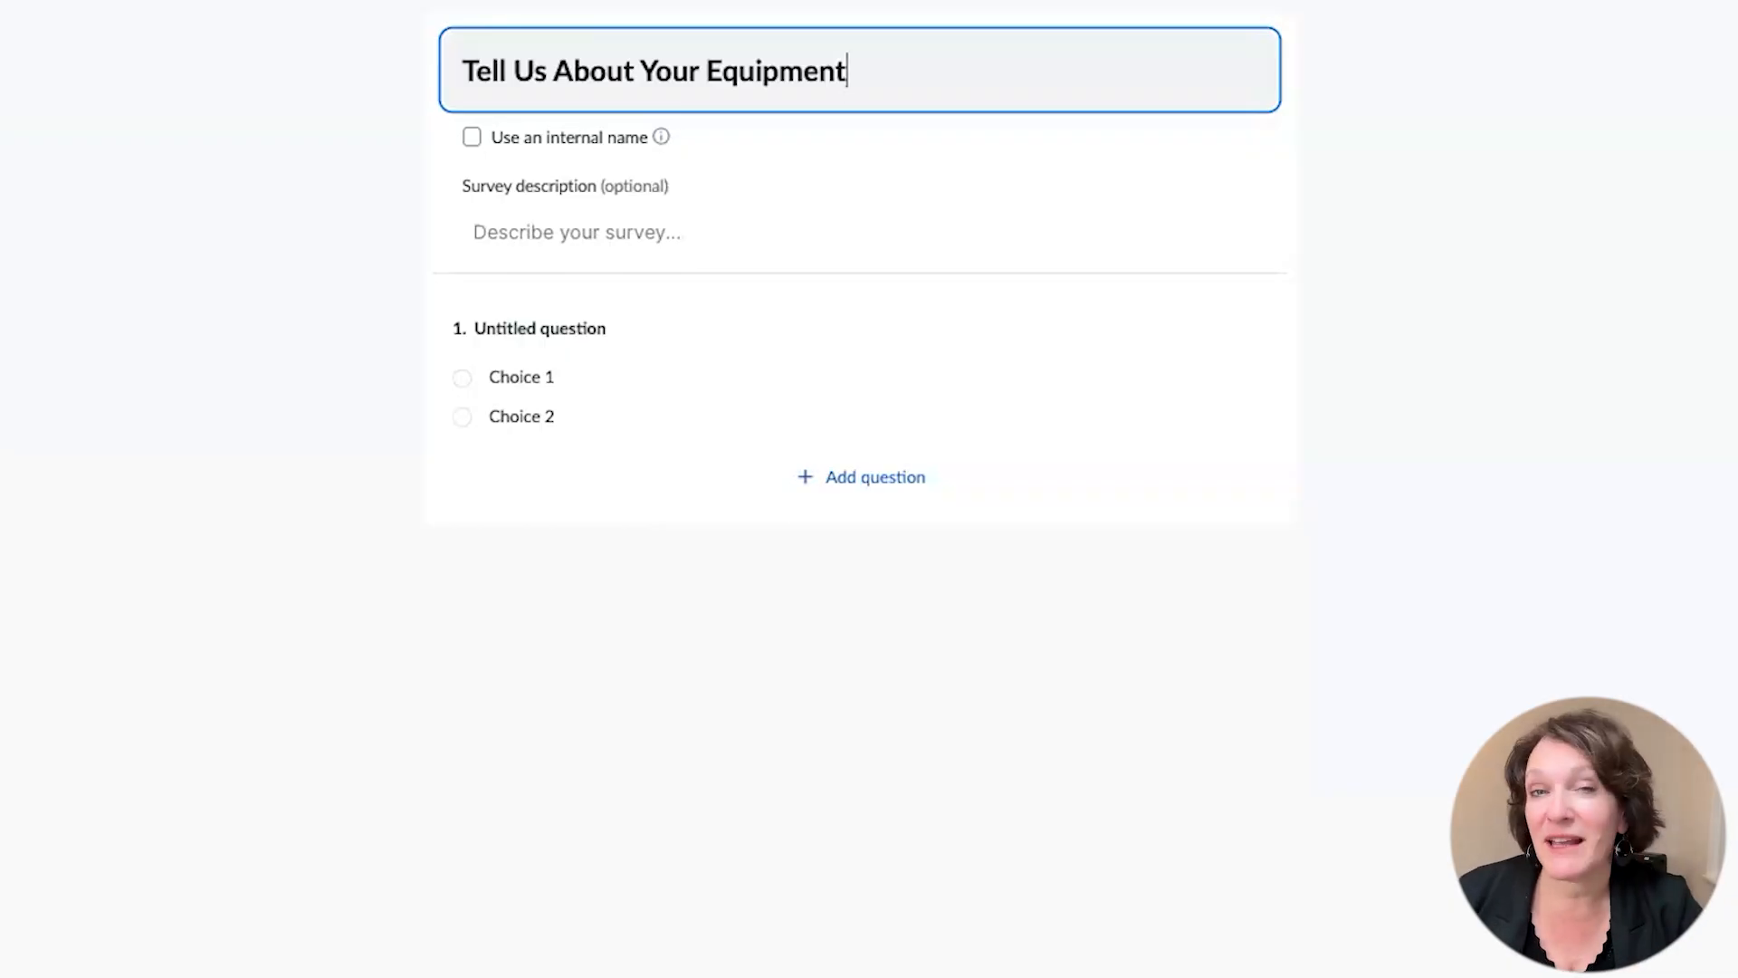
Step: Enable an internal name for the survey and set it to "Gather Data for 1st Quarter Session"
click(471, 139)
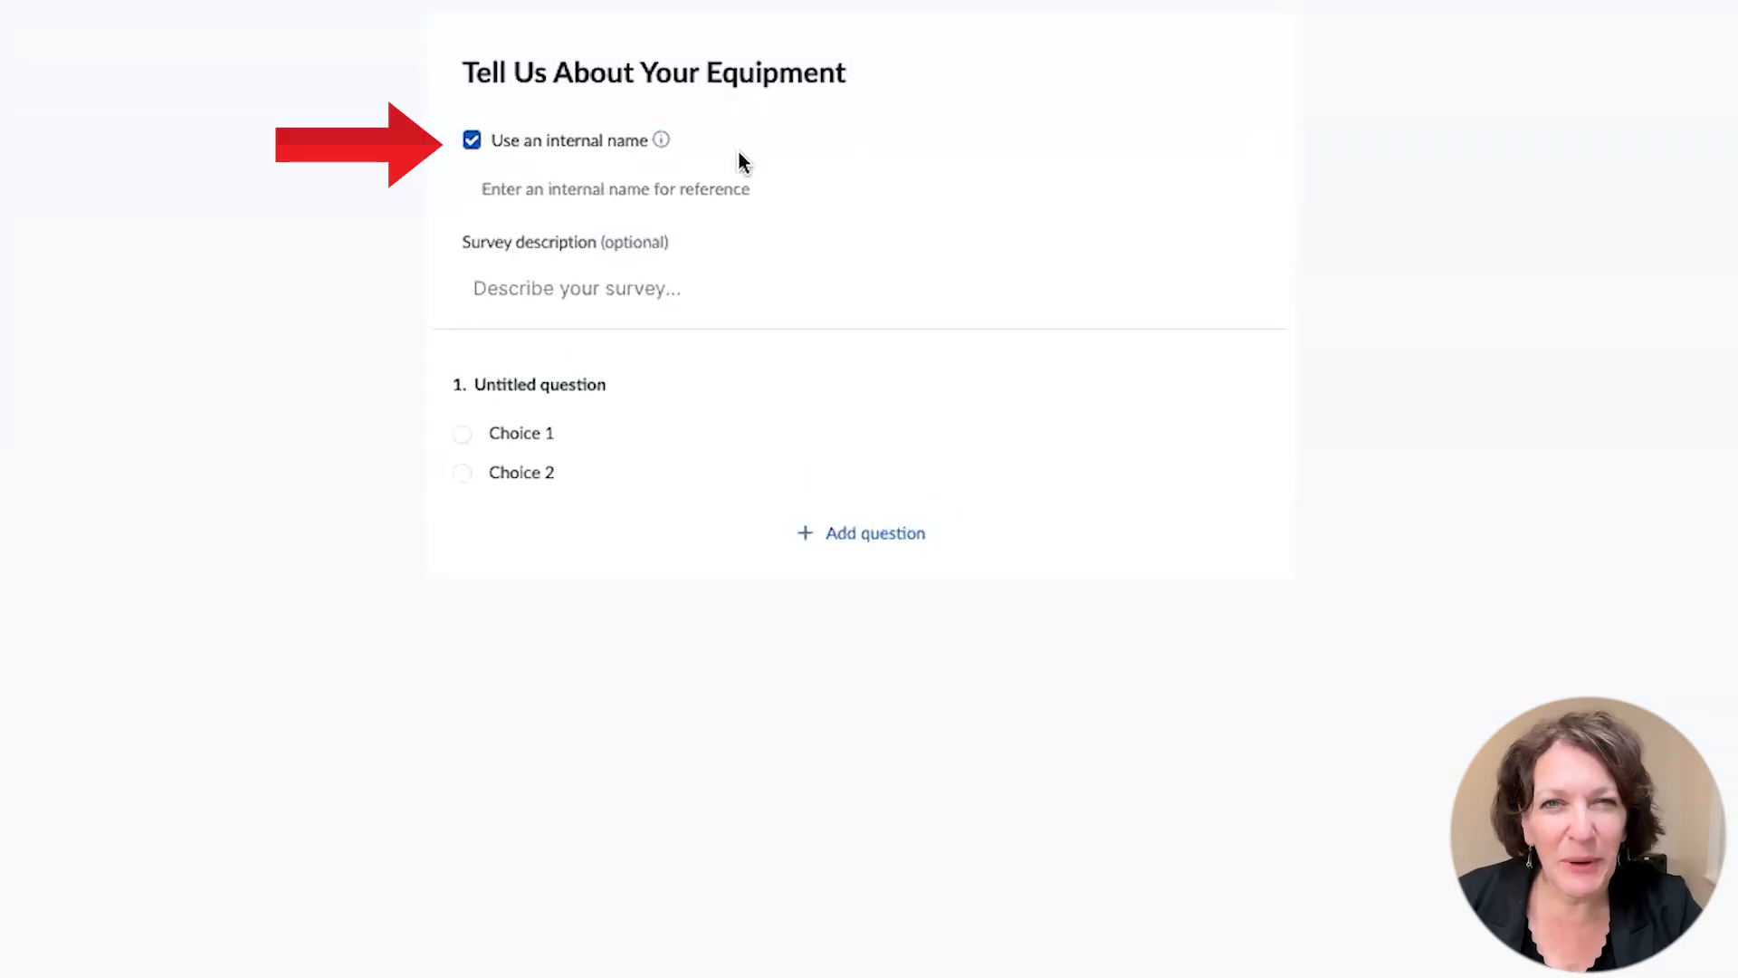
click(682, 183)
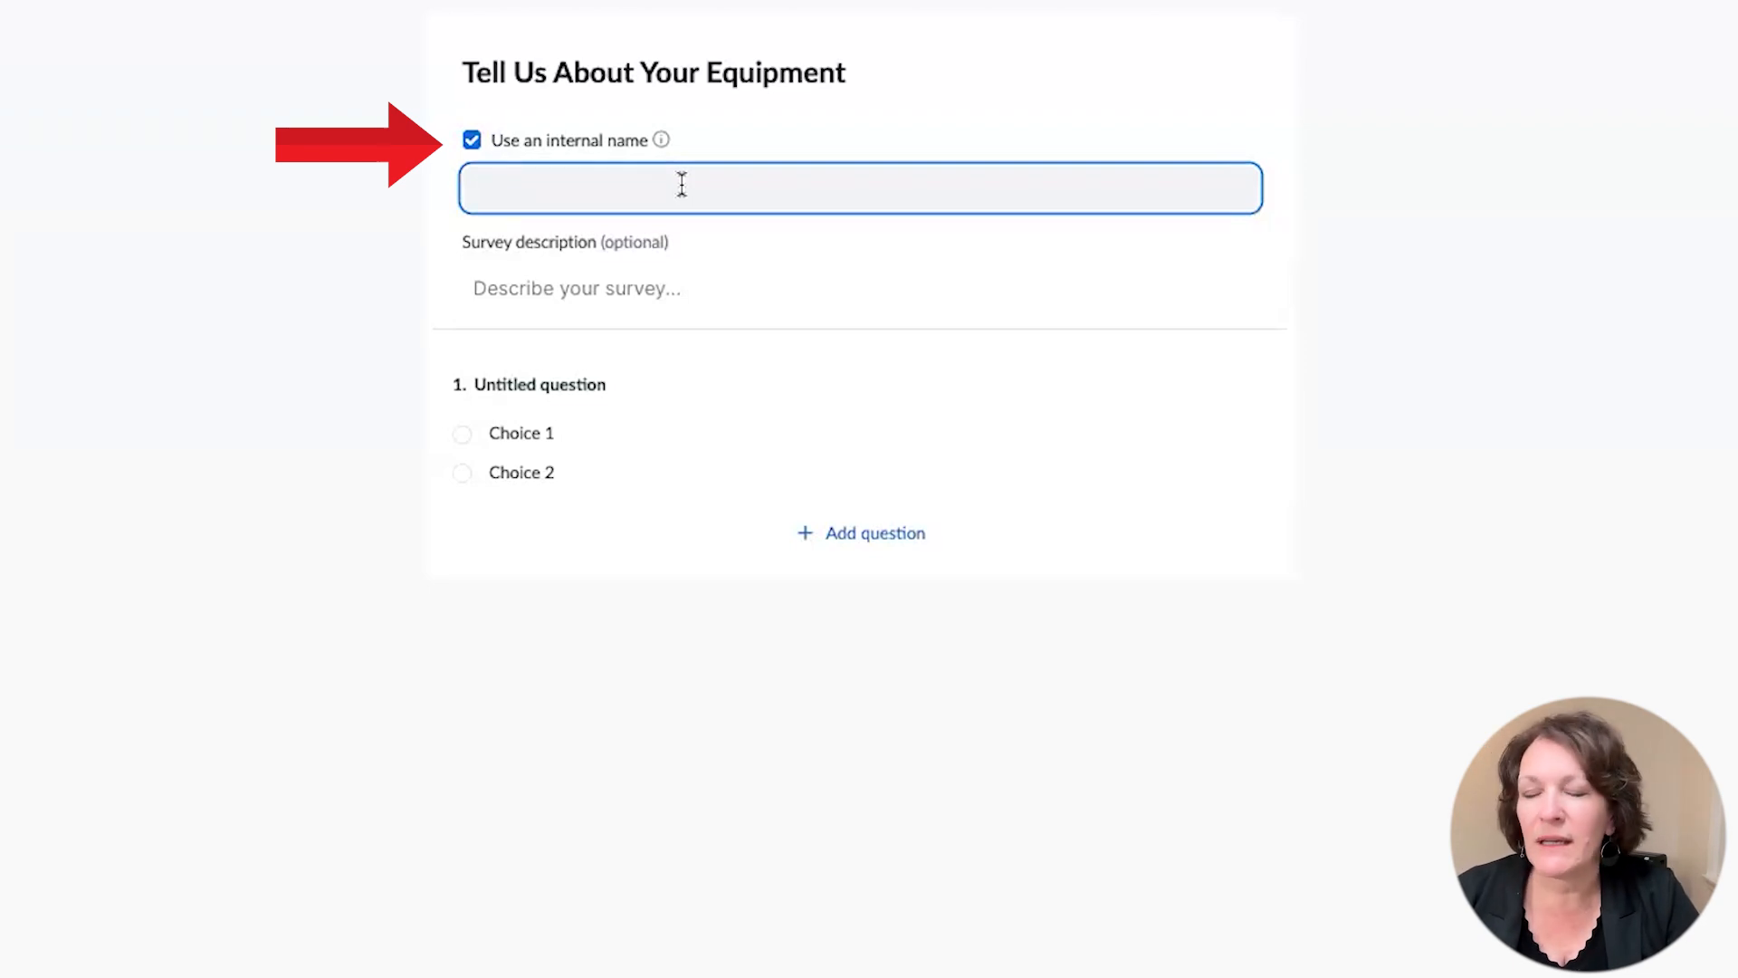
text(Gather Data for)
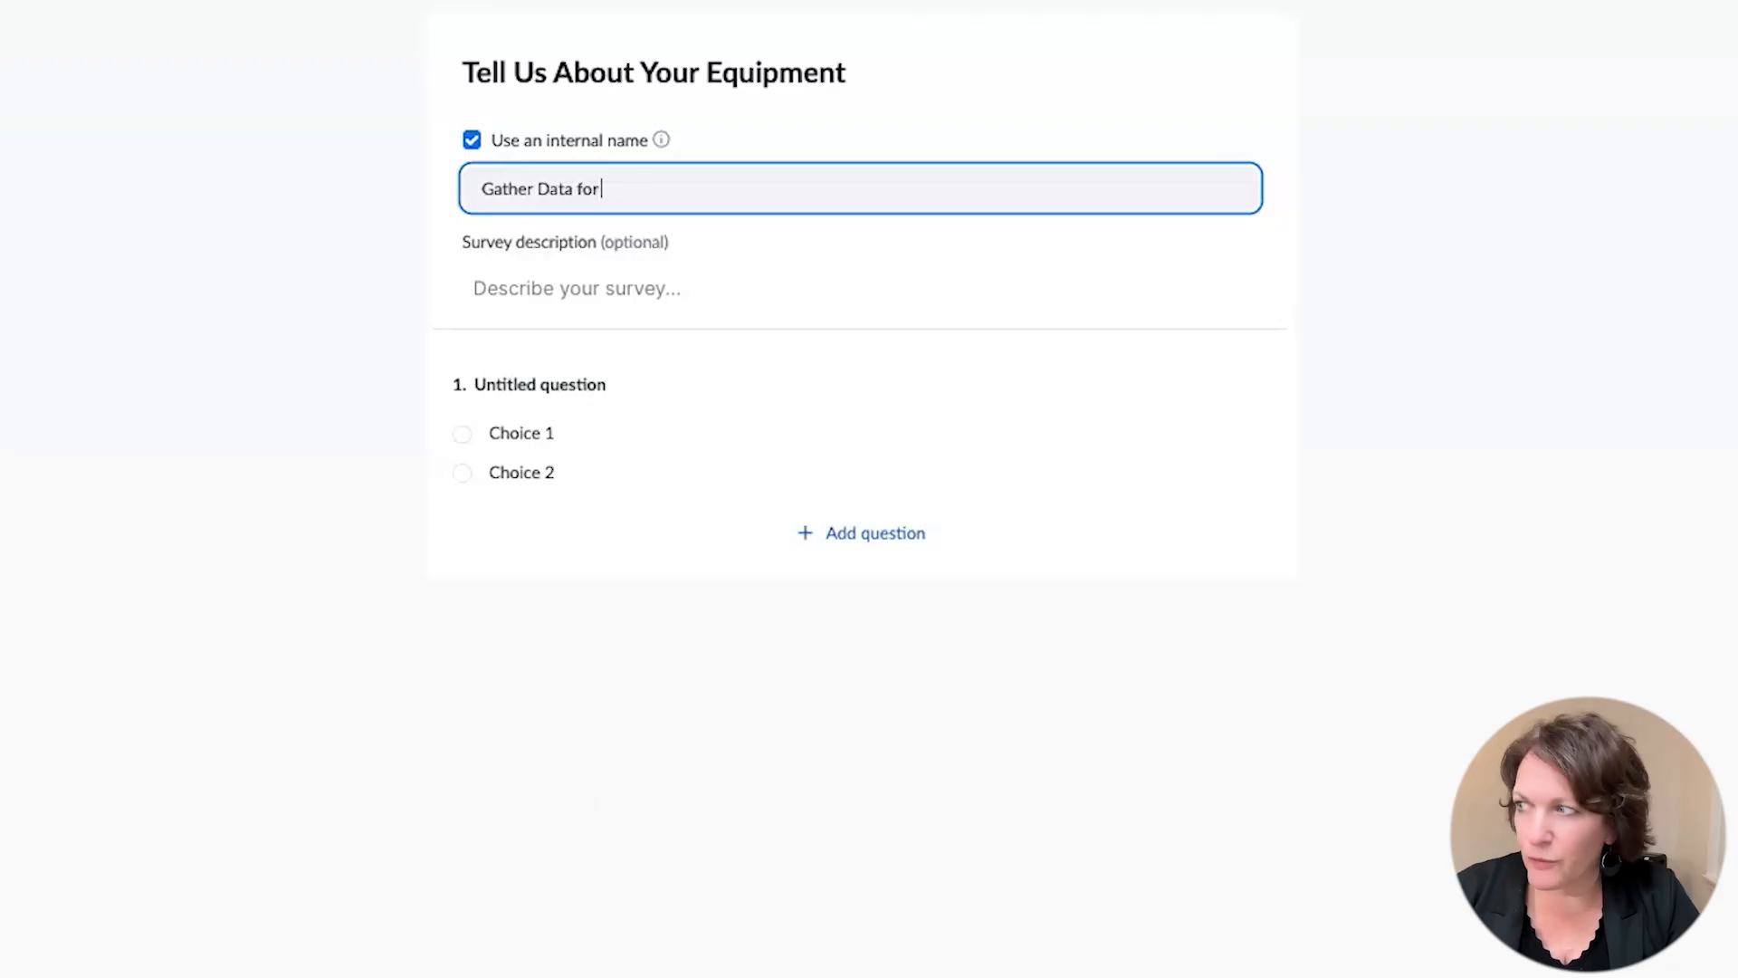
text( 1st Quarter Session)
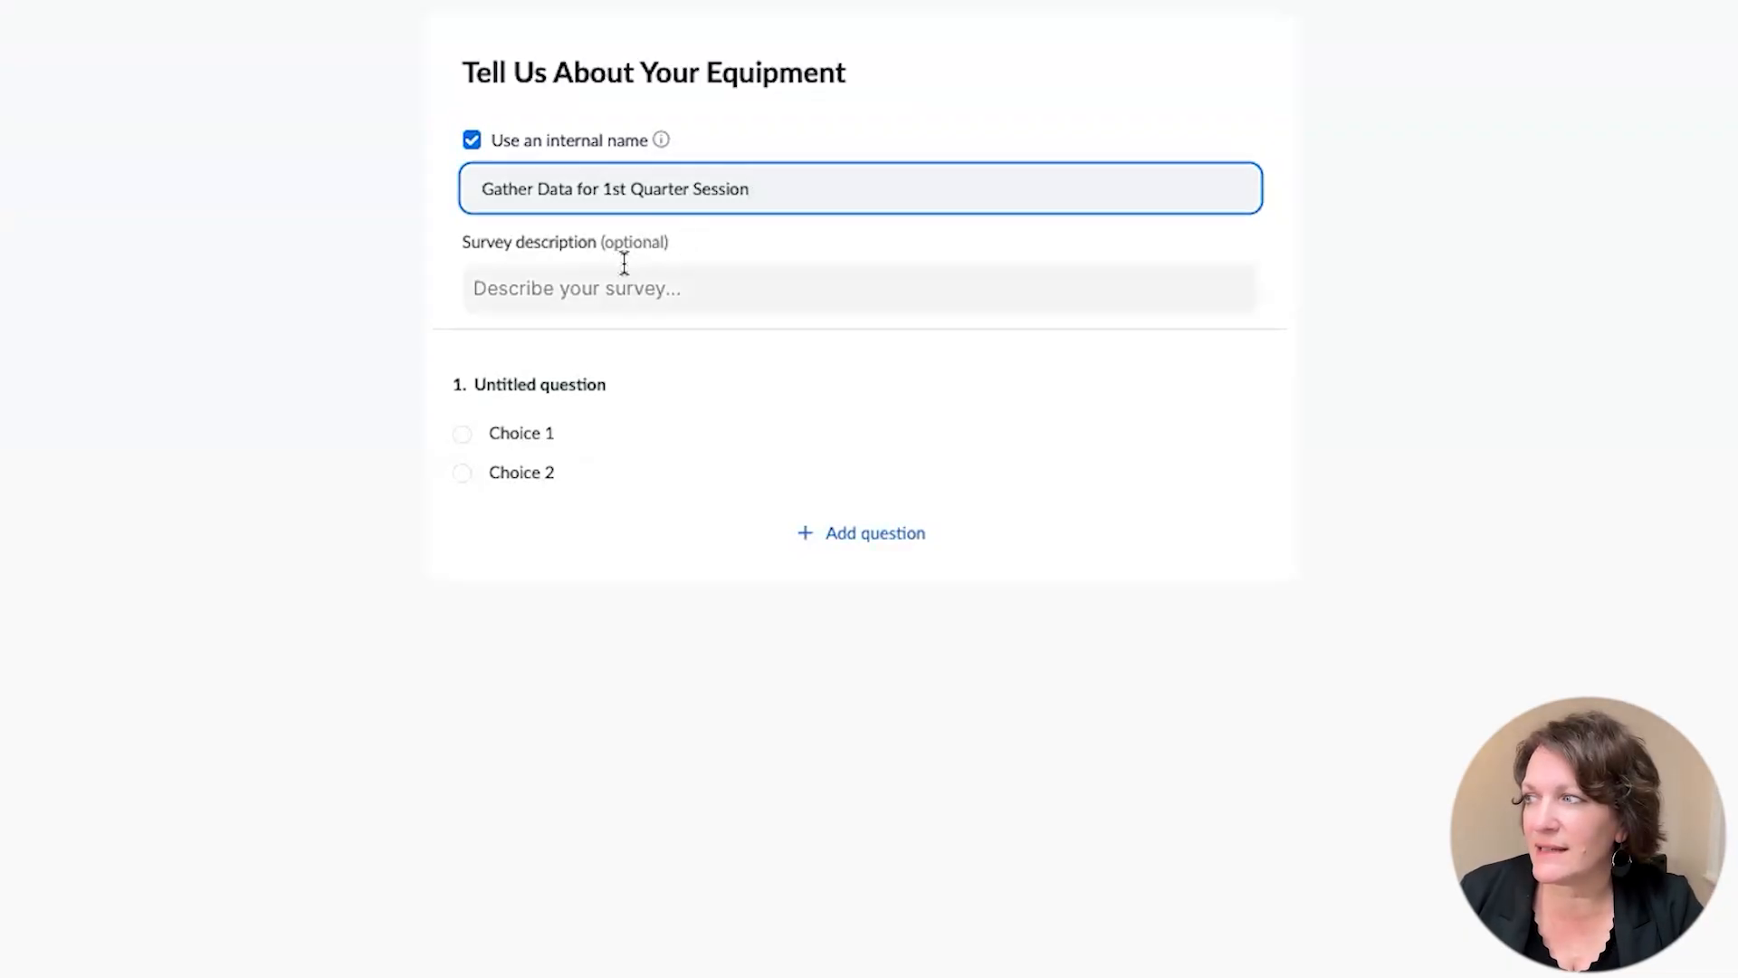
Step: Enter the survey description "We gather the details about computer type and Zoom account type."
click(594, 288)
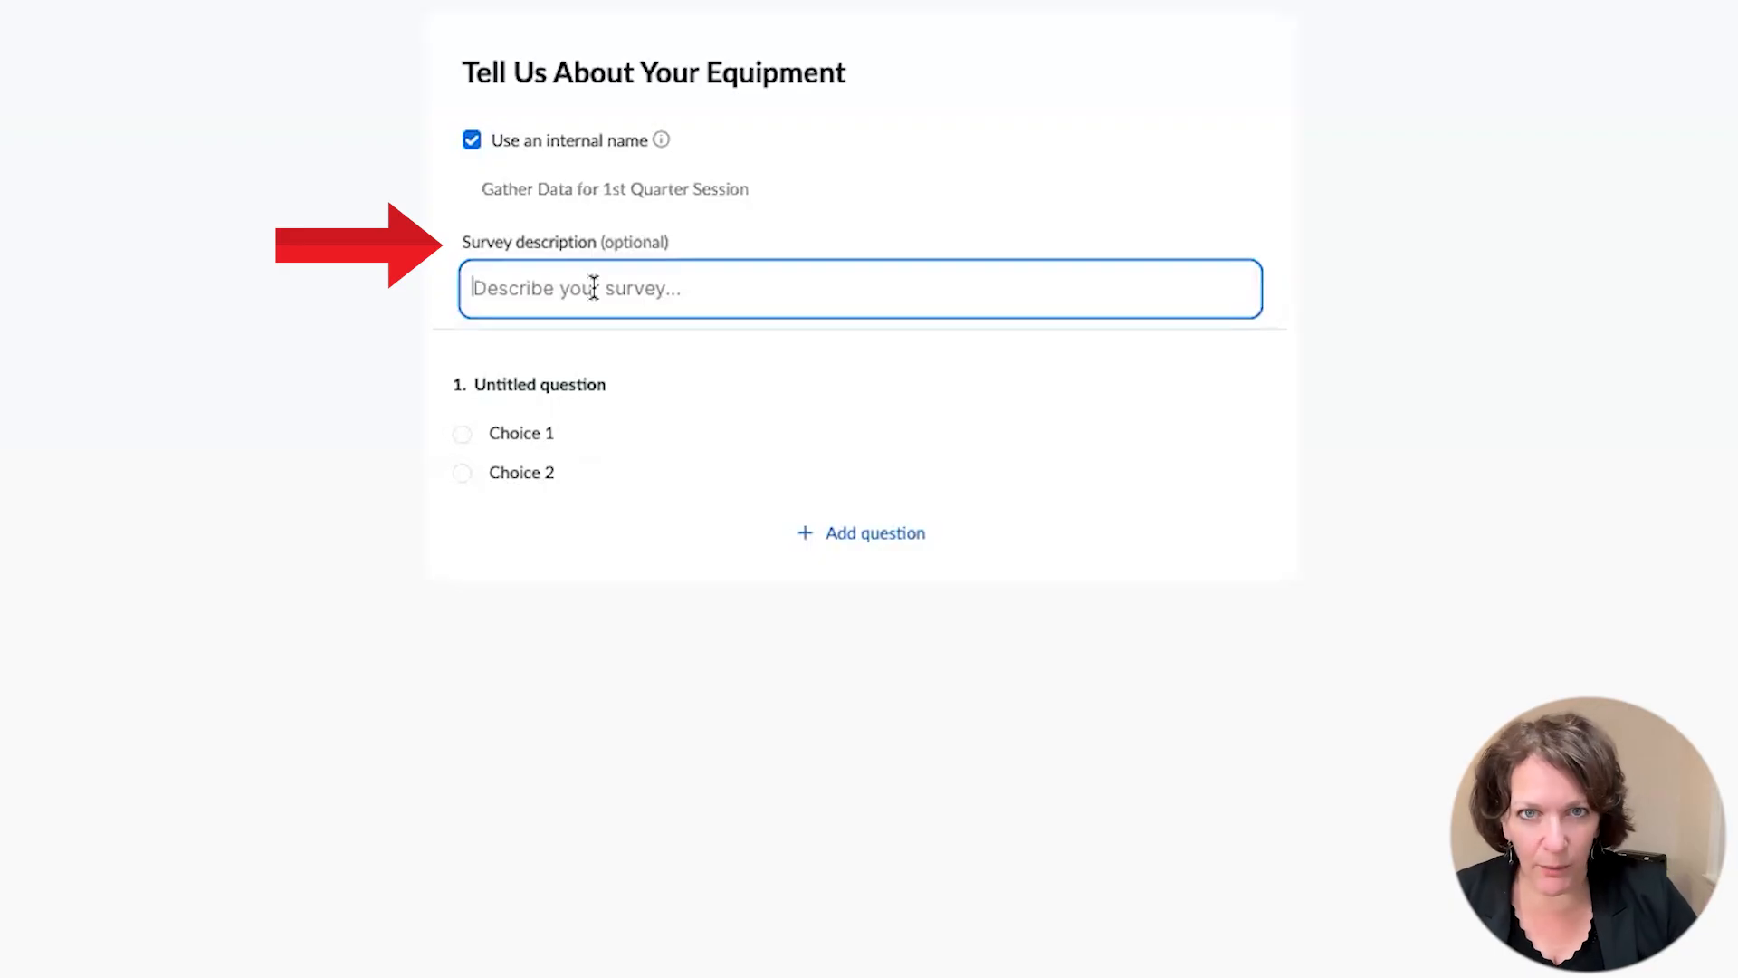
text(We gather)
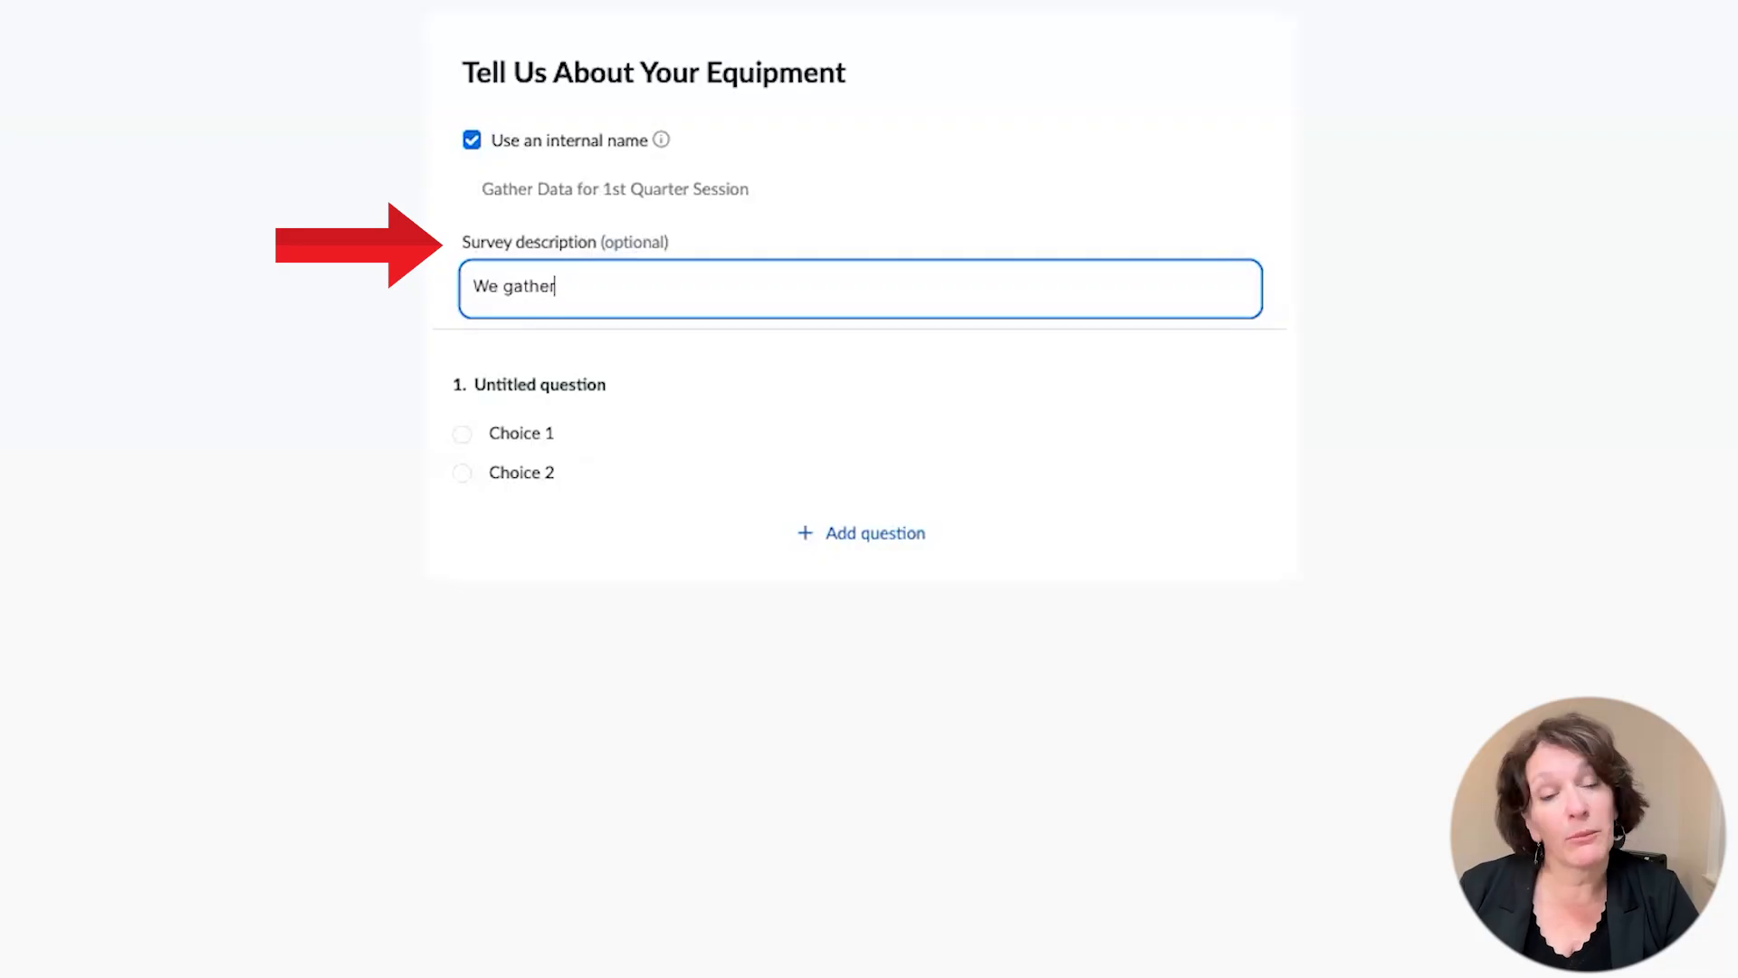
text(the deta)
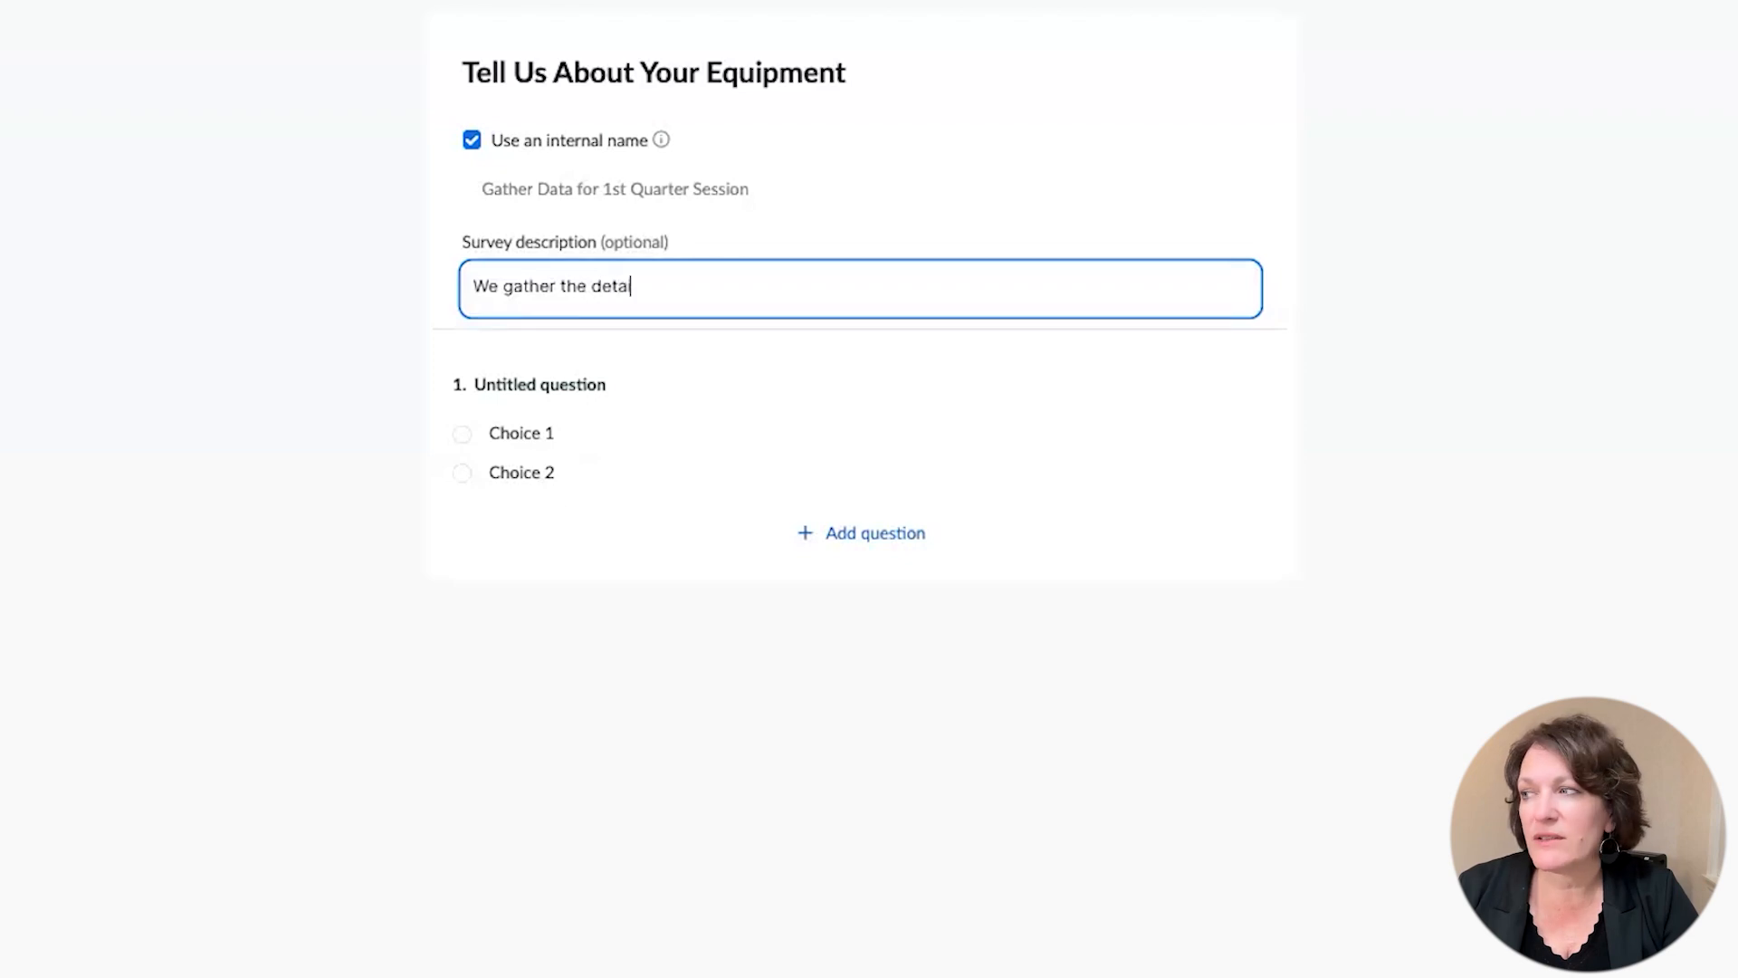
text(ils about computer ty)
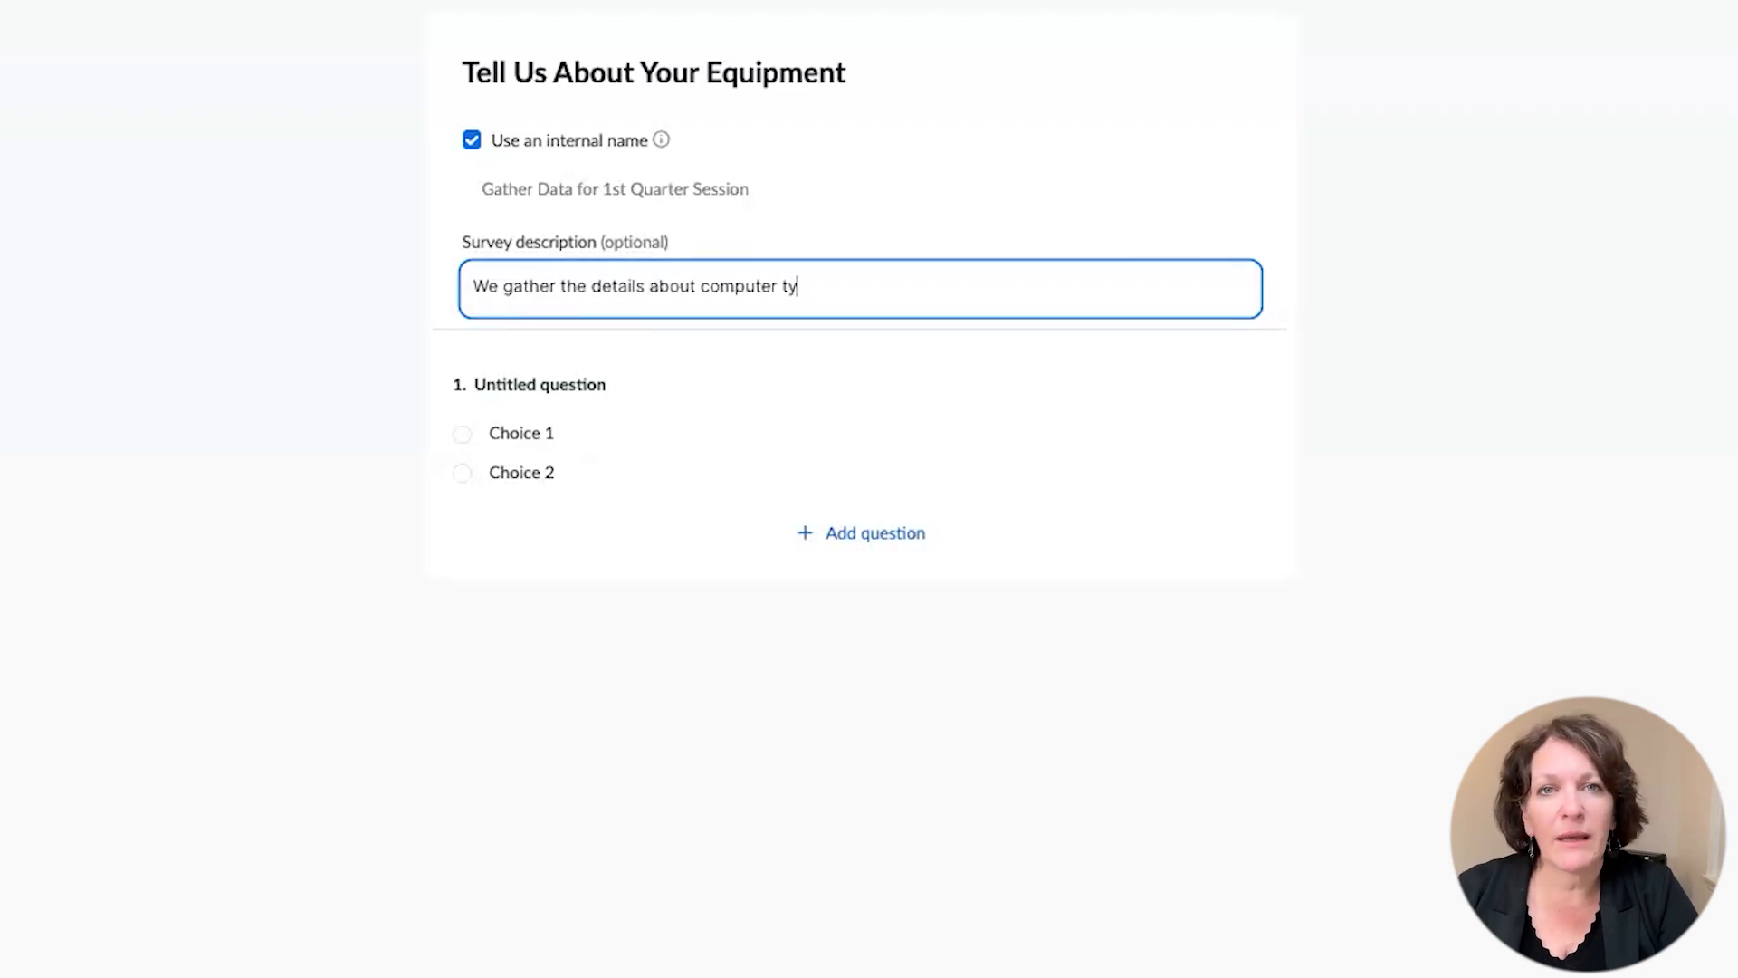
text(pe and Zoom account type.)
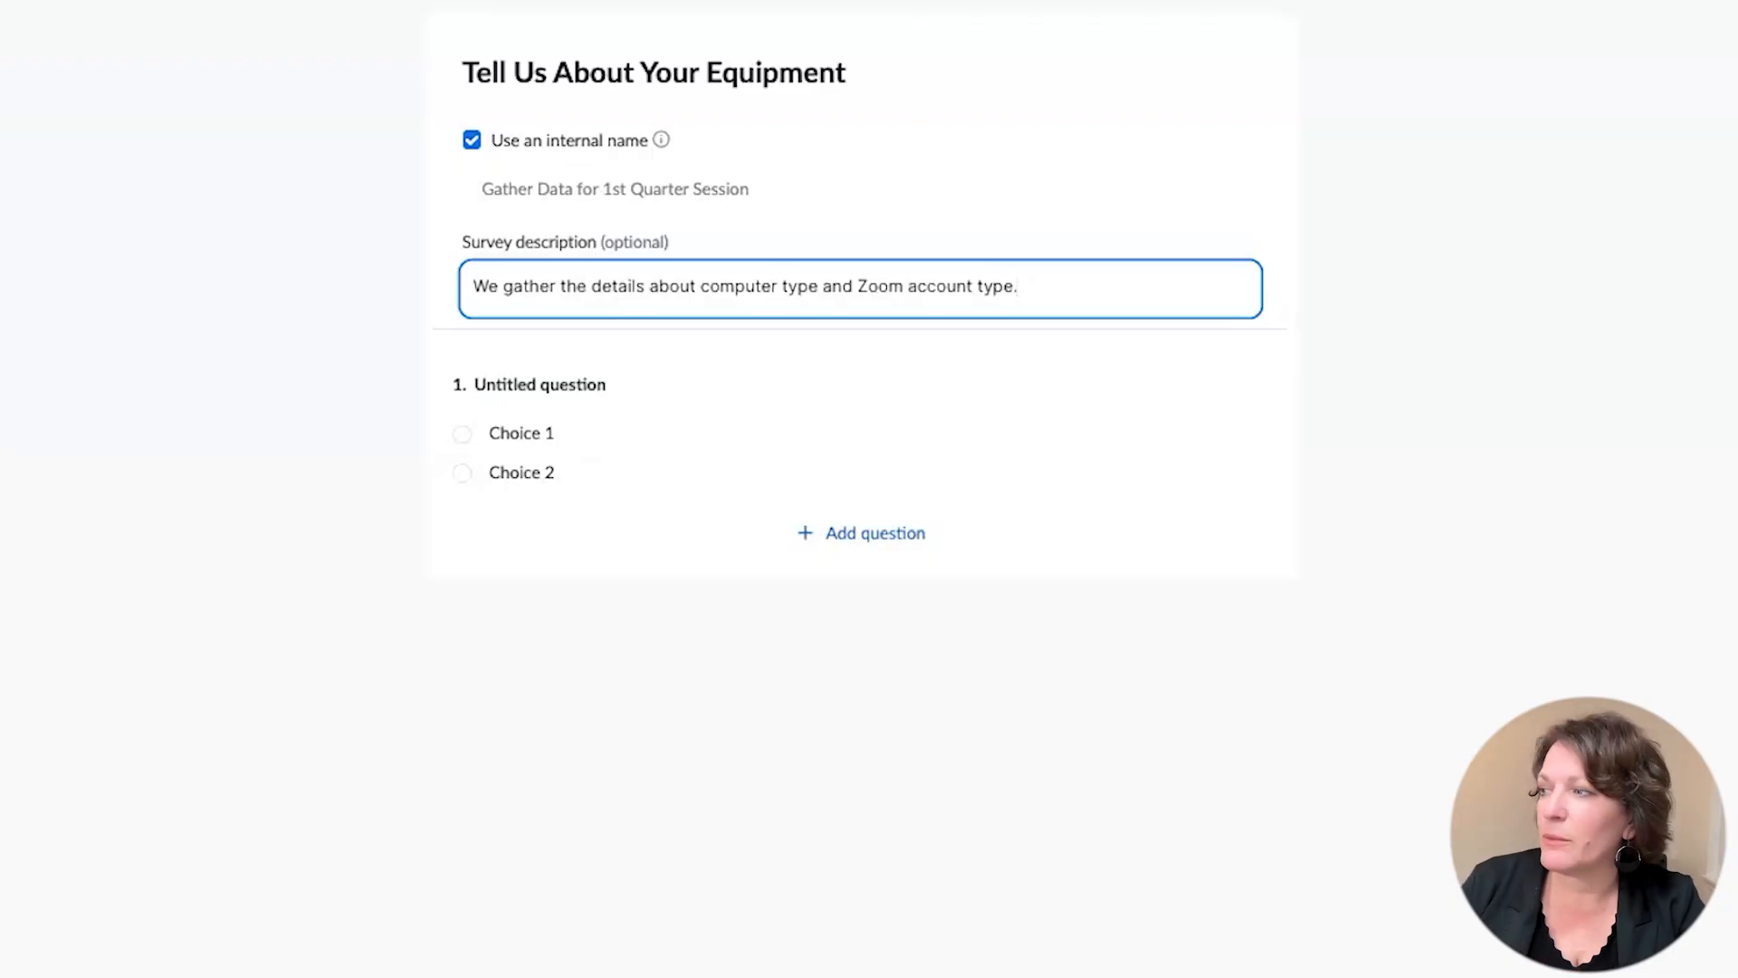
Step: Set the first question's text to "What type of device will are you using for Zoom Meetings?"
click(615, 385)
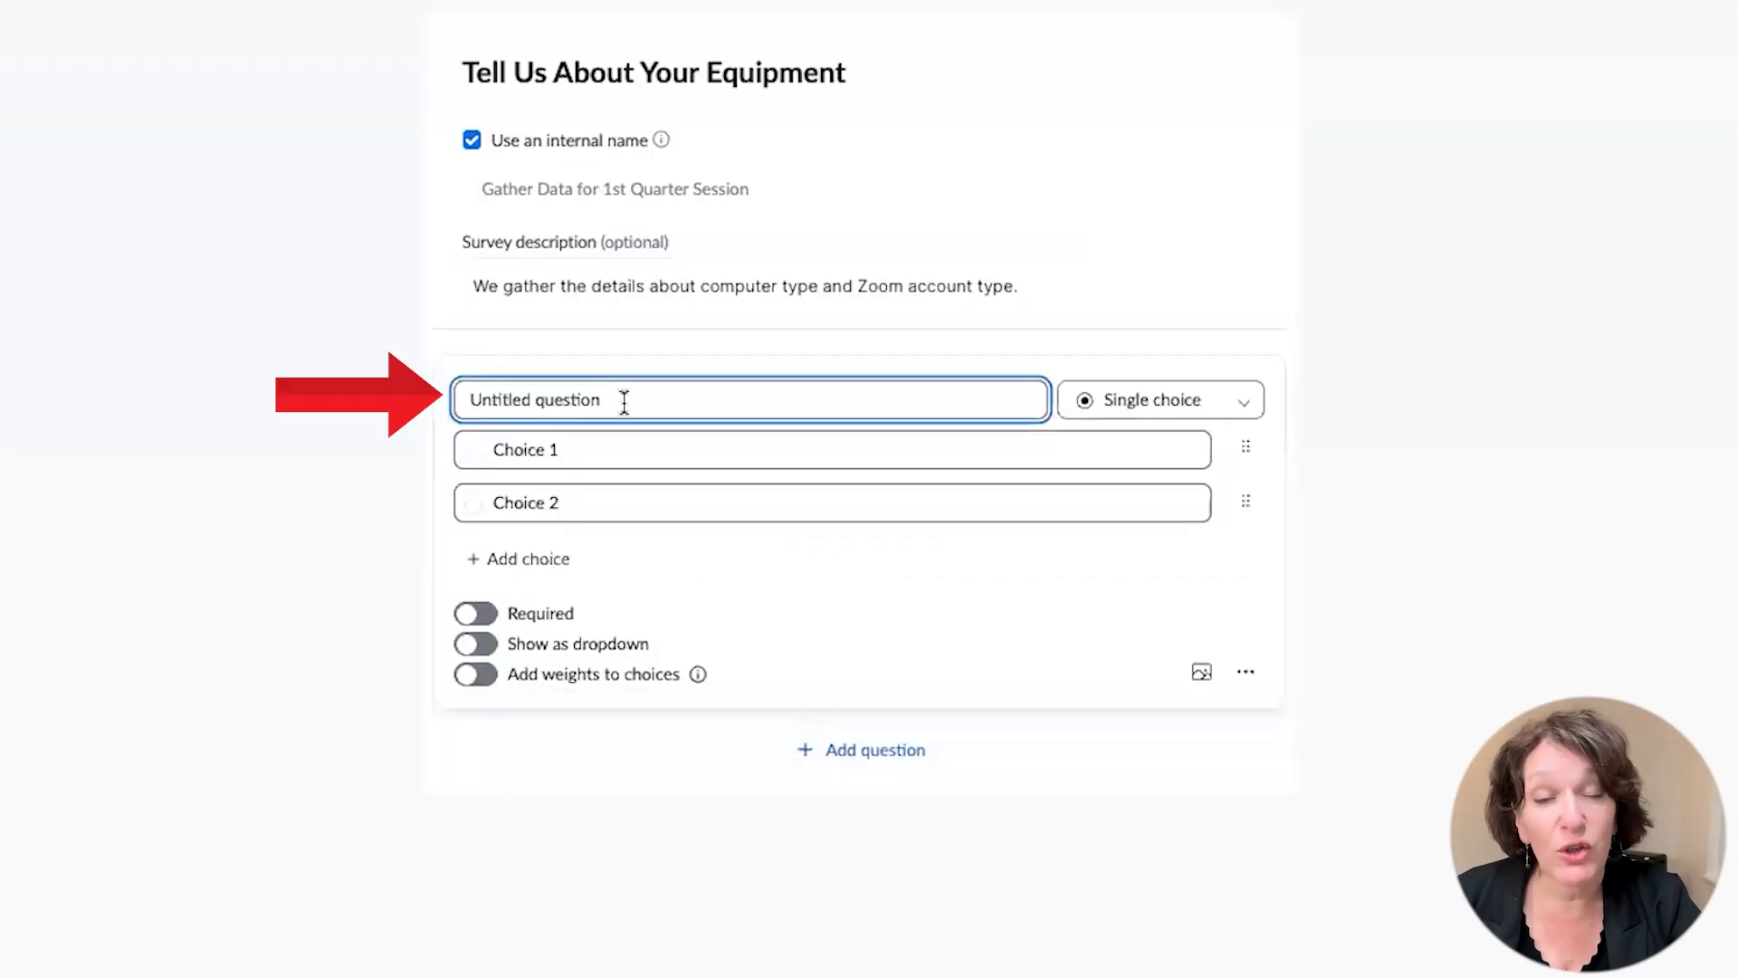
triple_click(542, 400)
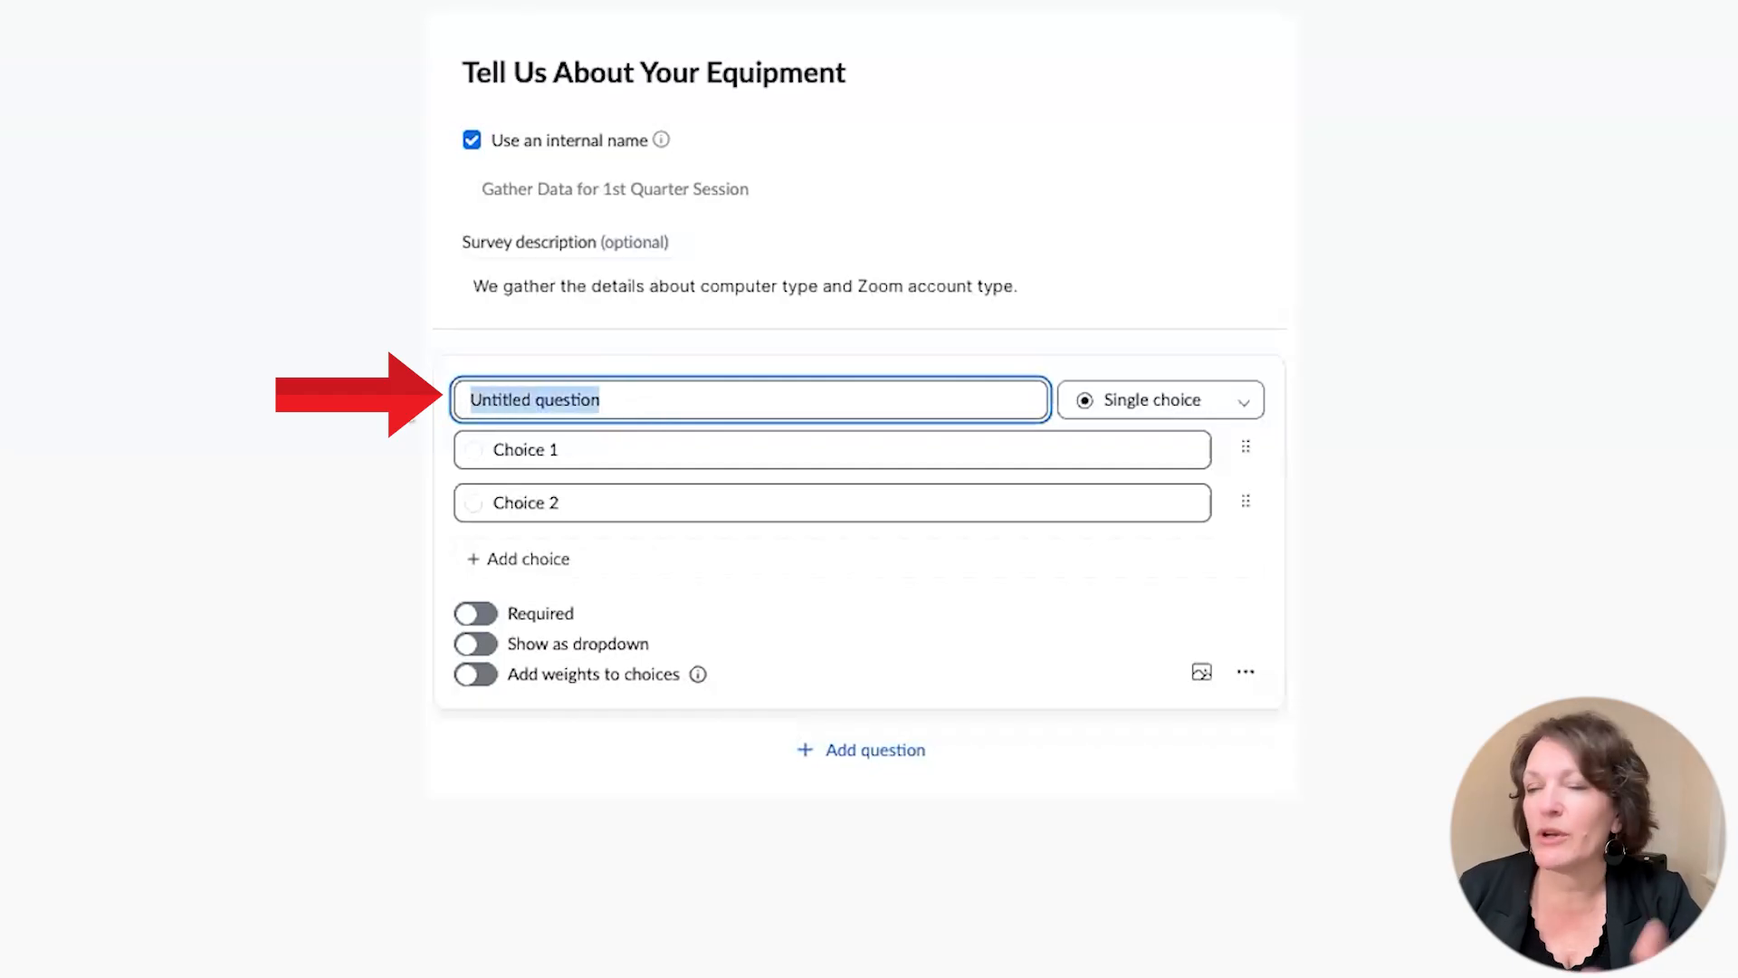
key(BackSpace)
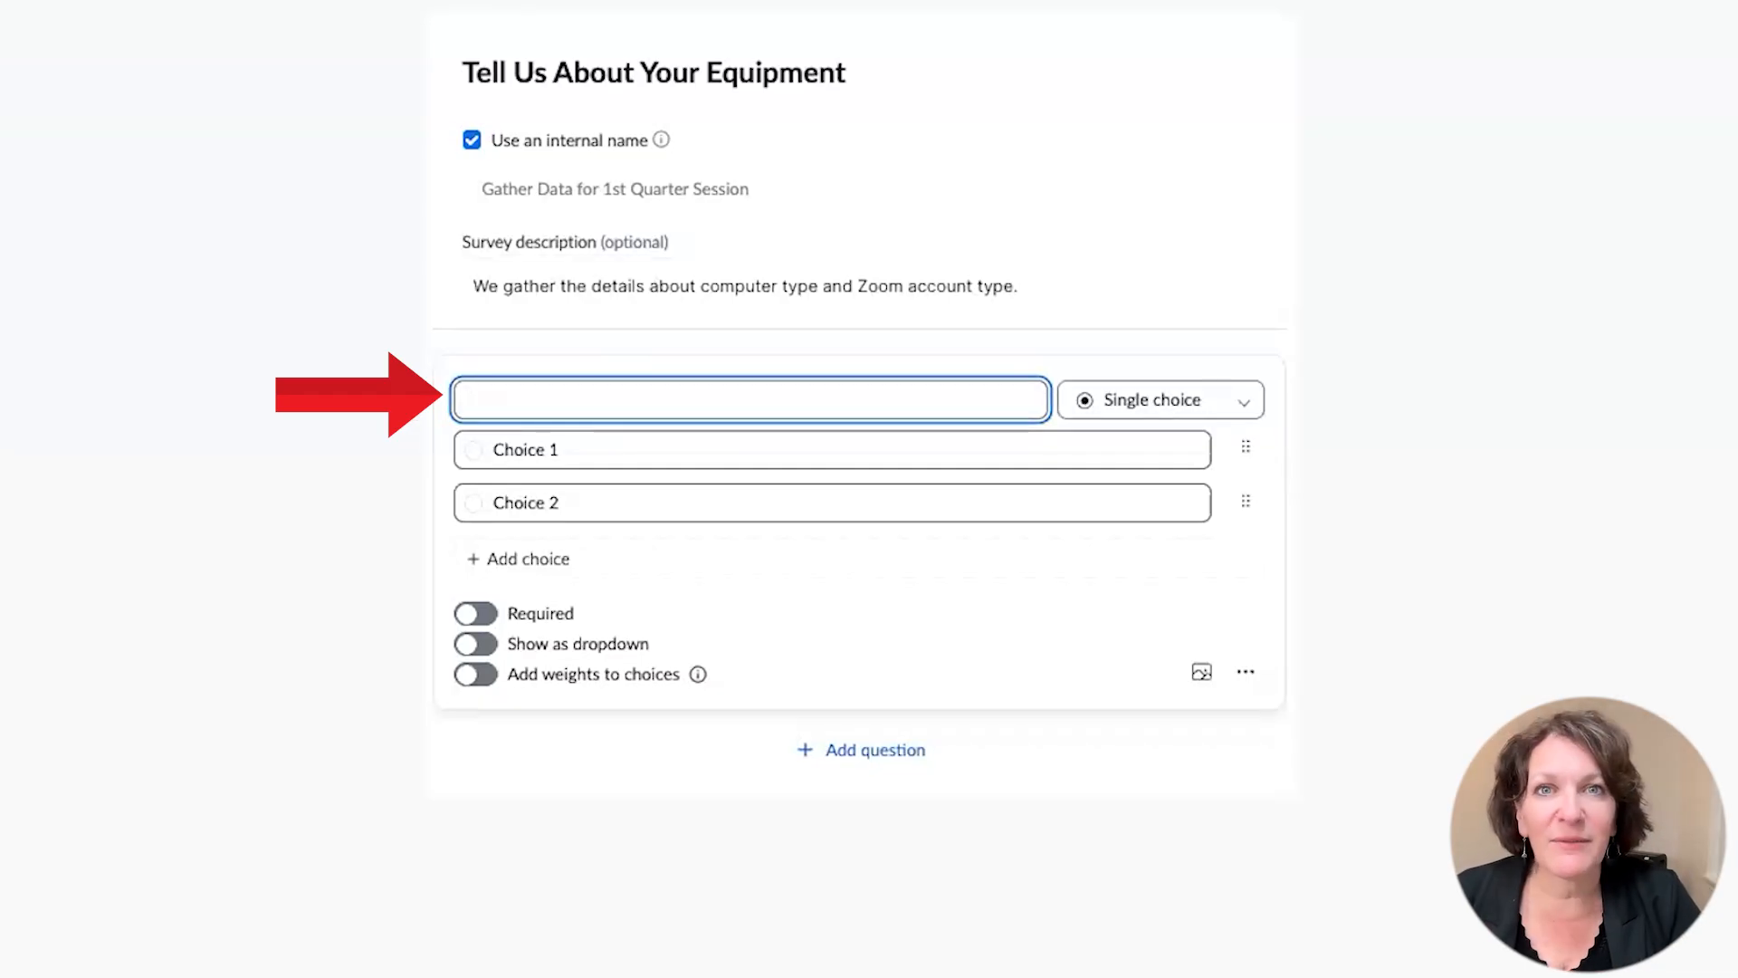
text(What tyup)
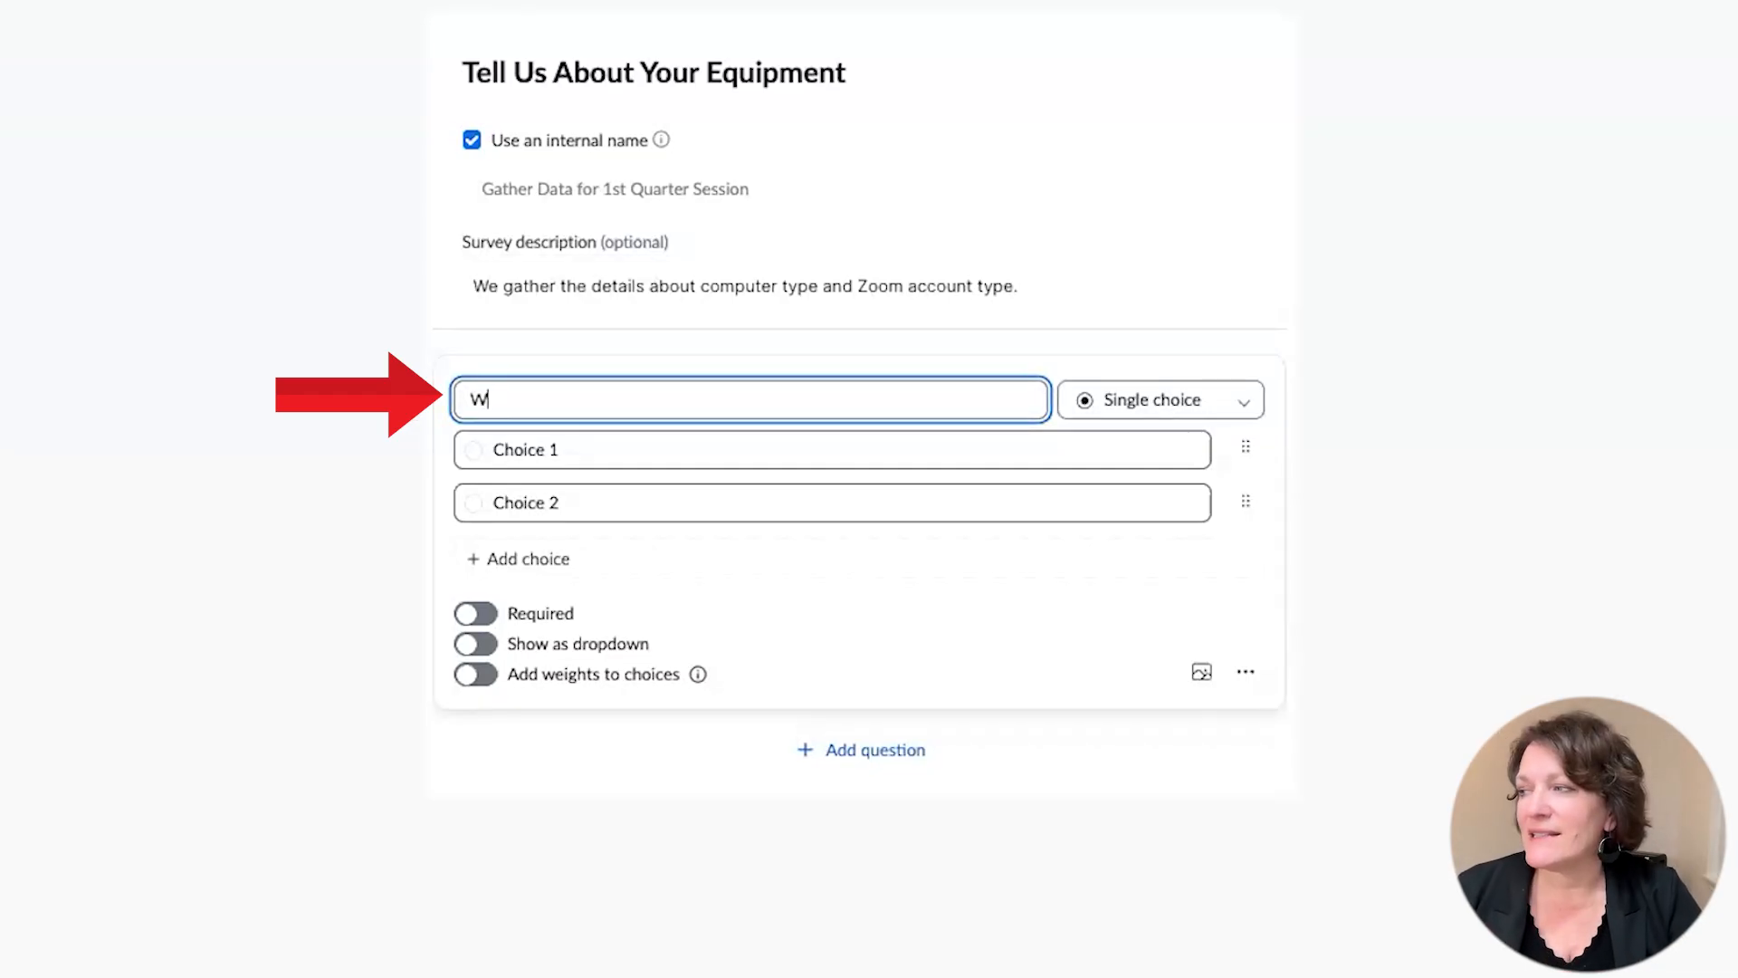
key(BackSpace)
key(BackSpace)
text(pe)
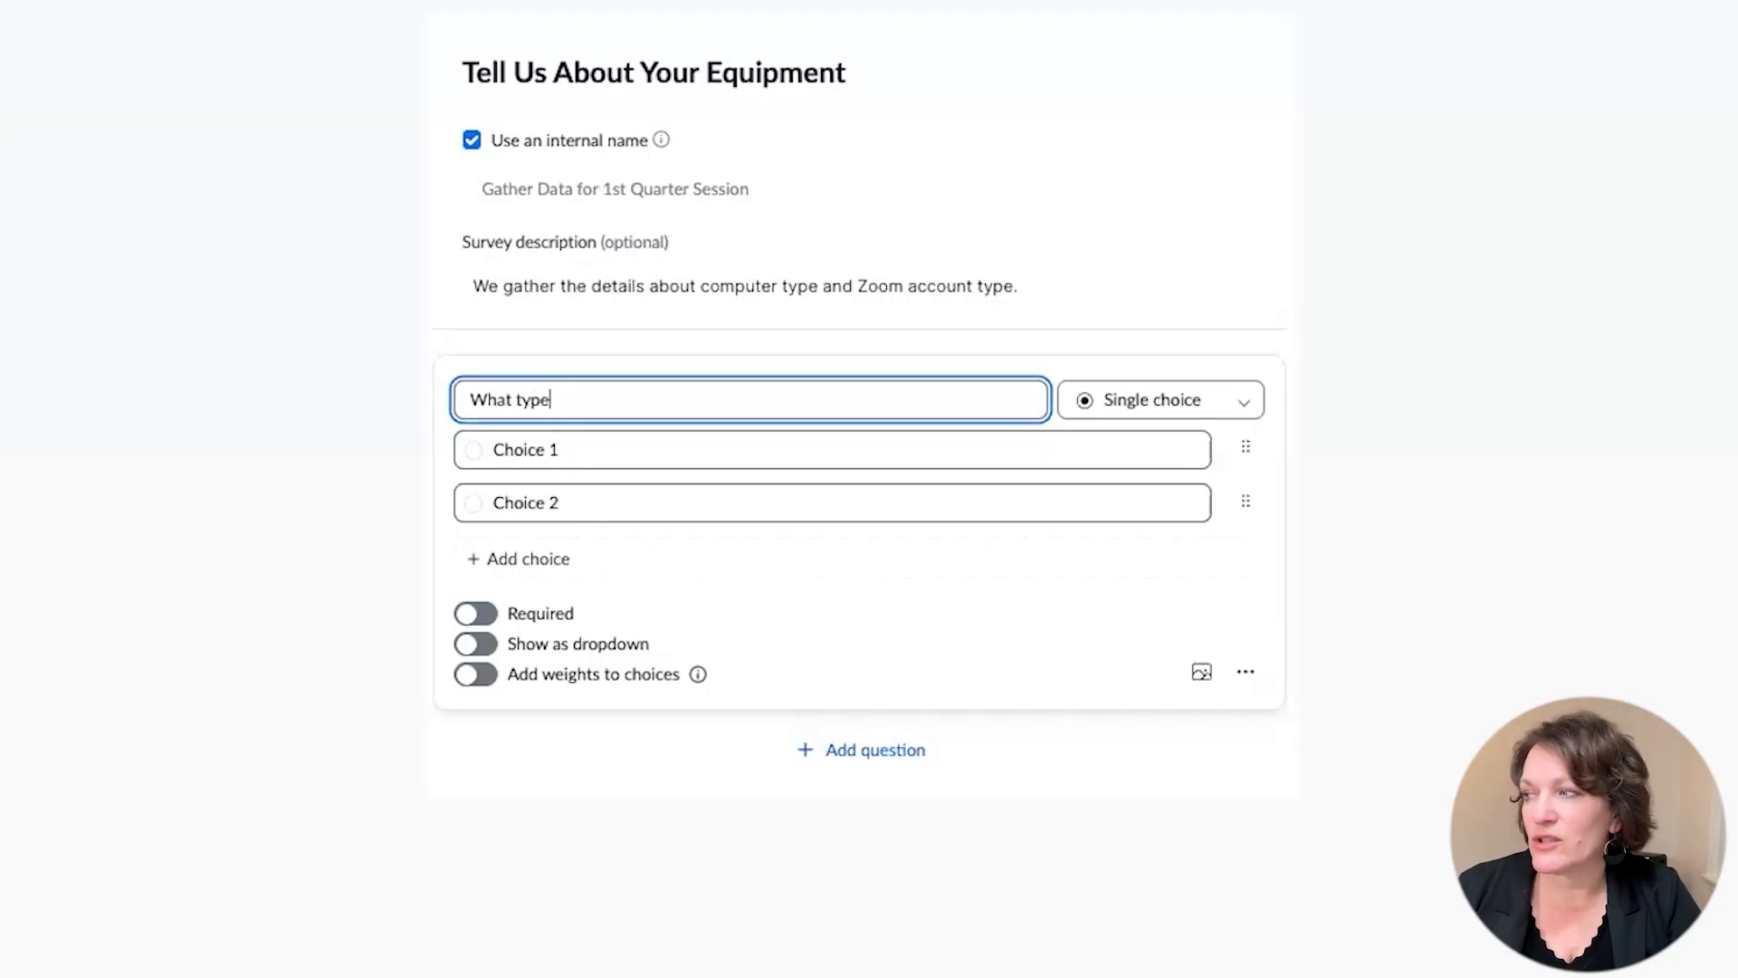
text( of device will are you using for Zoom Meetings?)
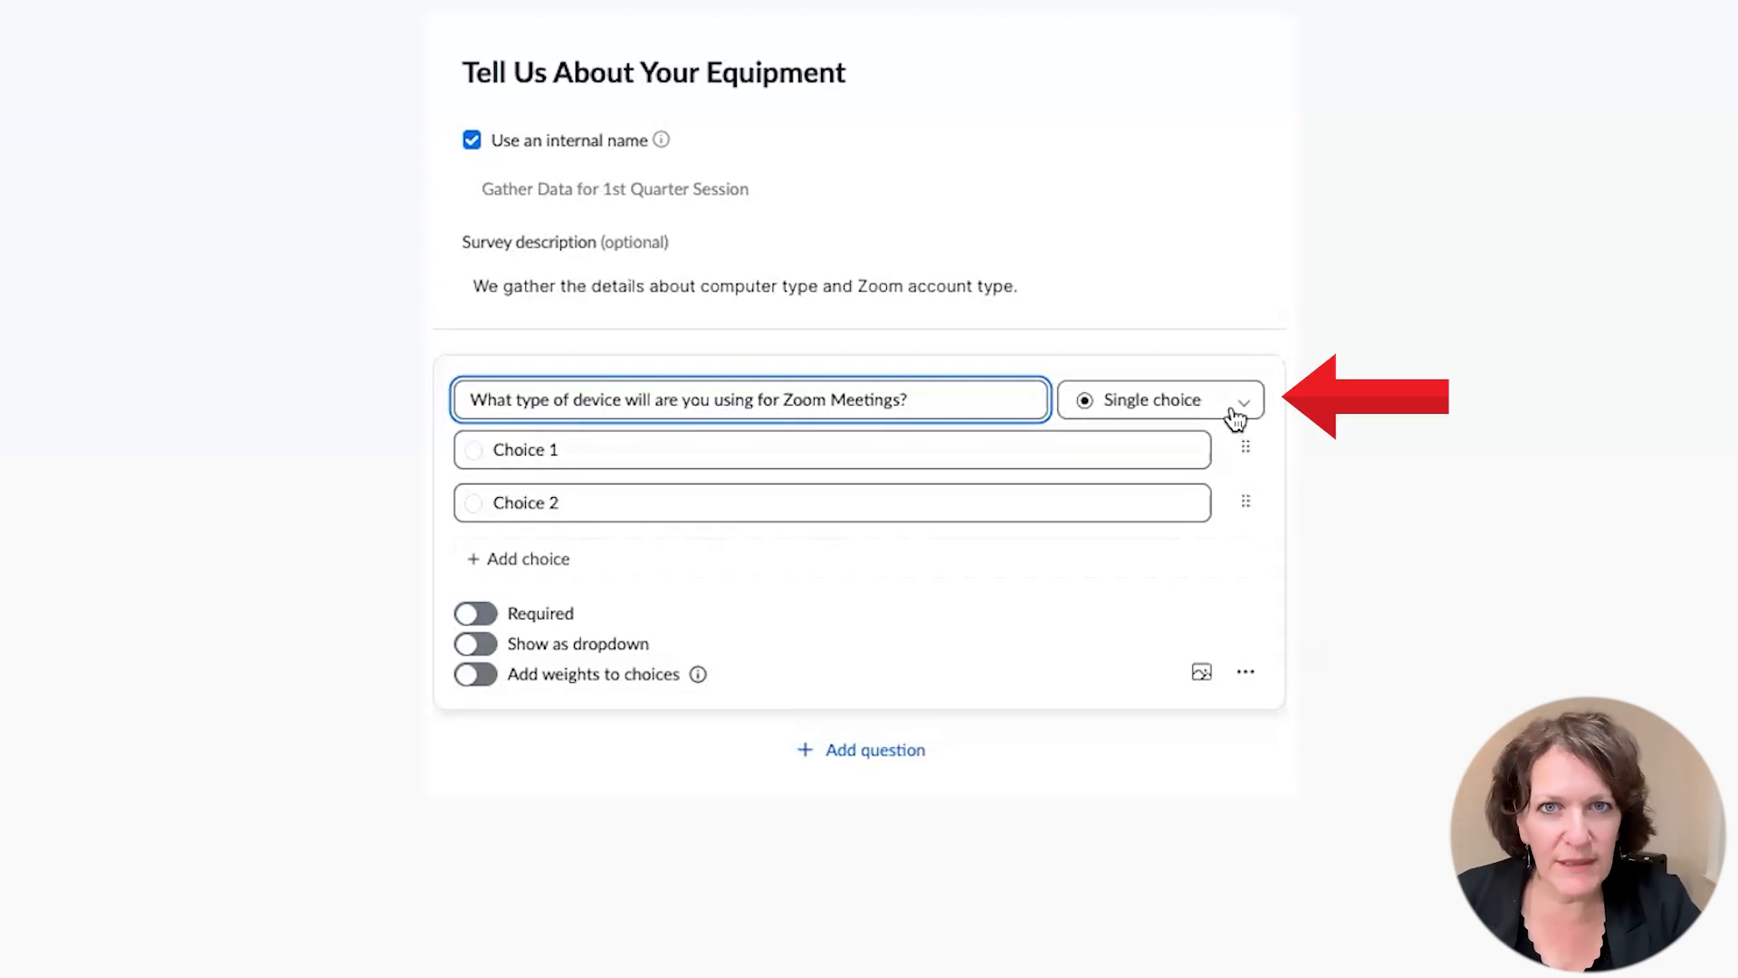
click(1236, 413)
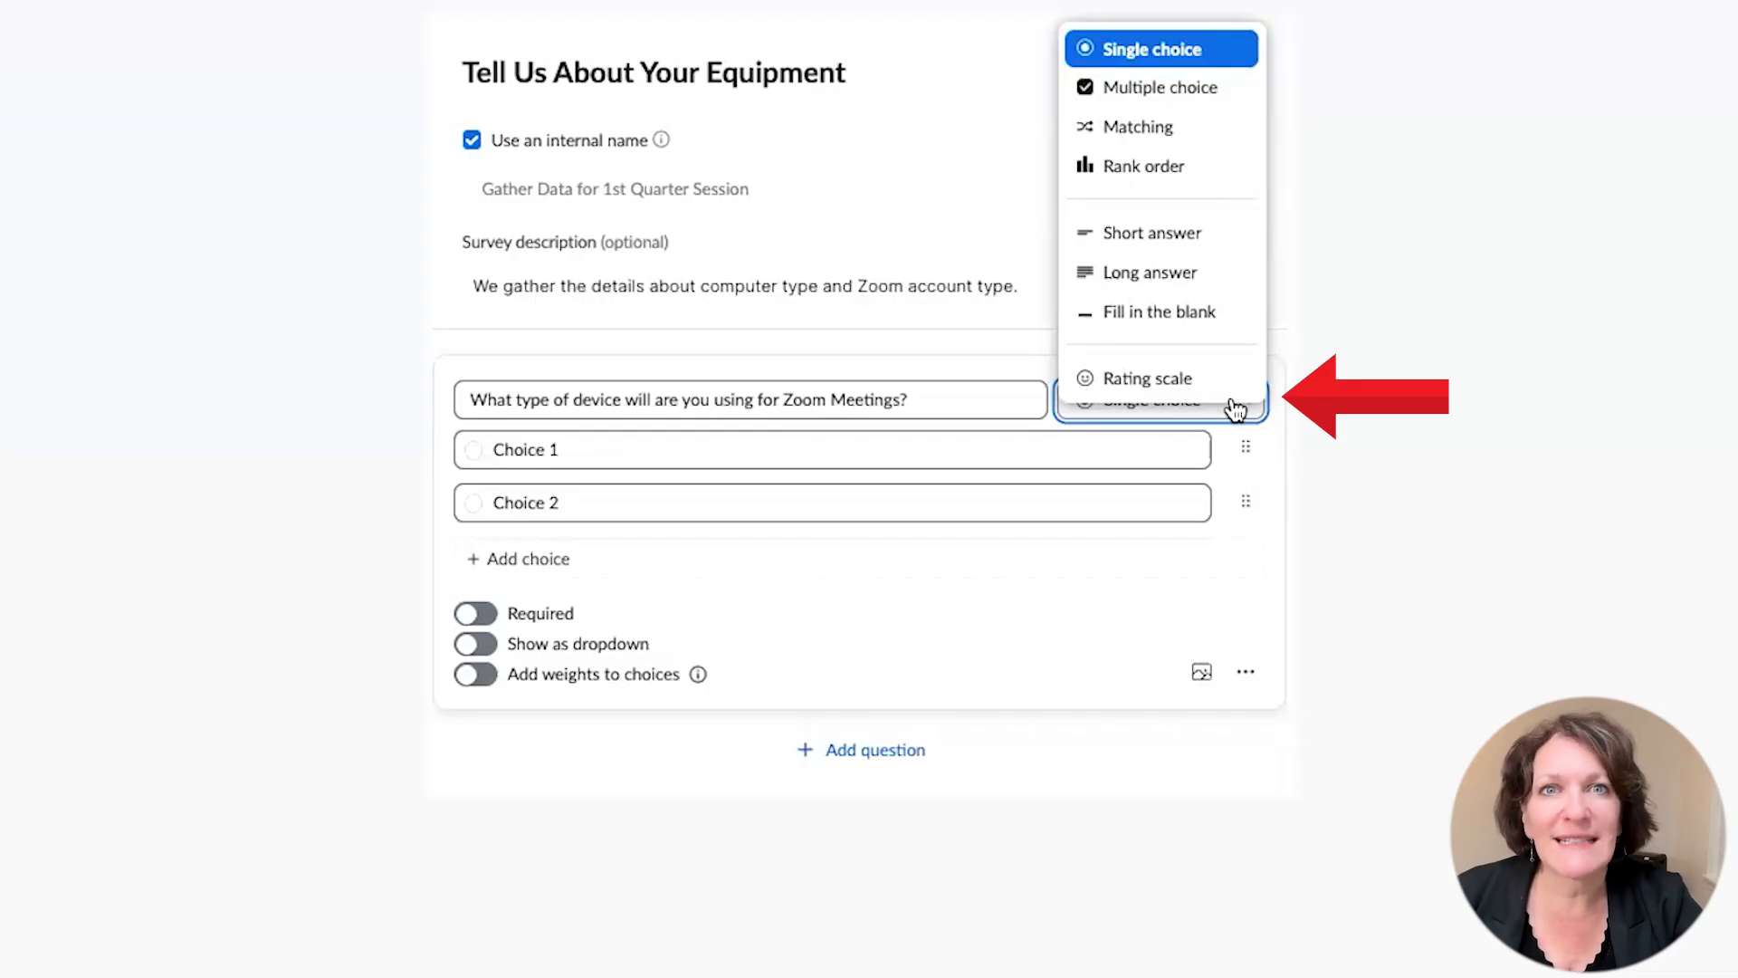
click(1154, 90)
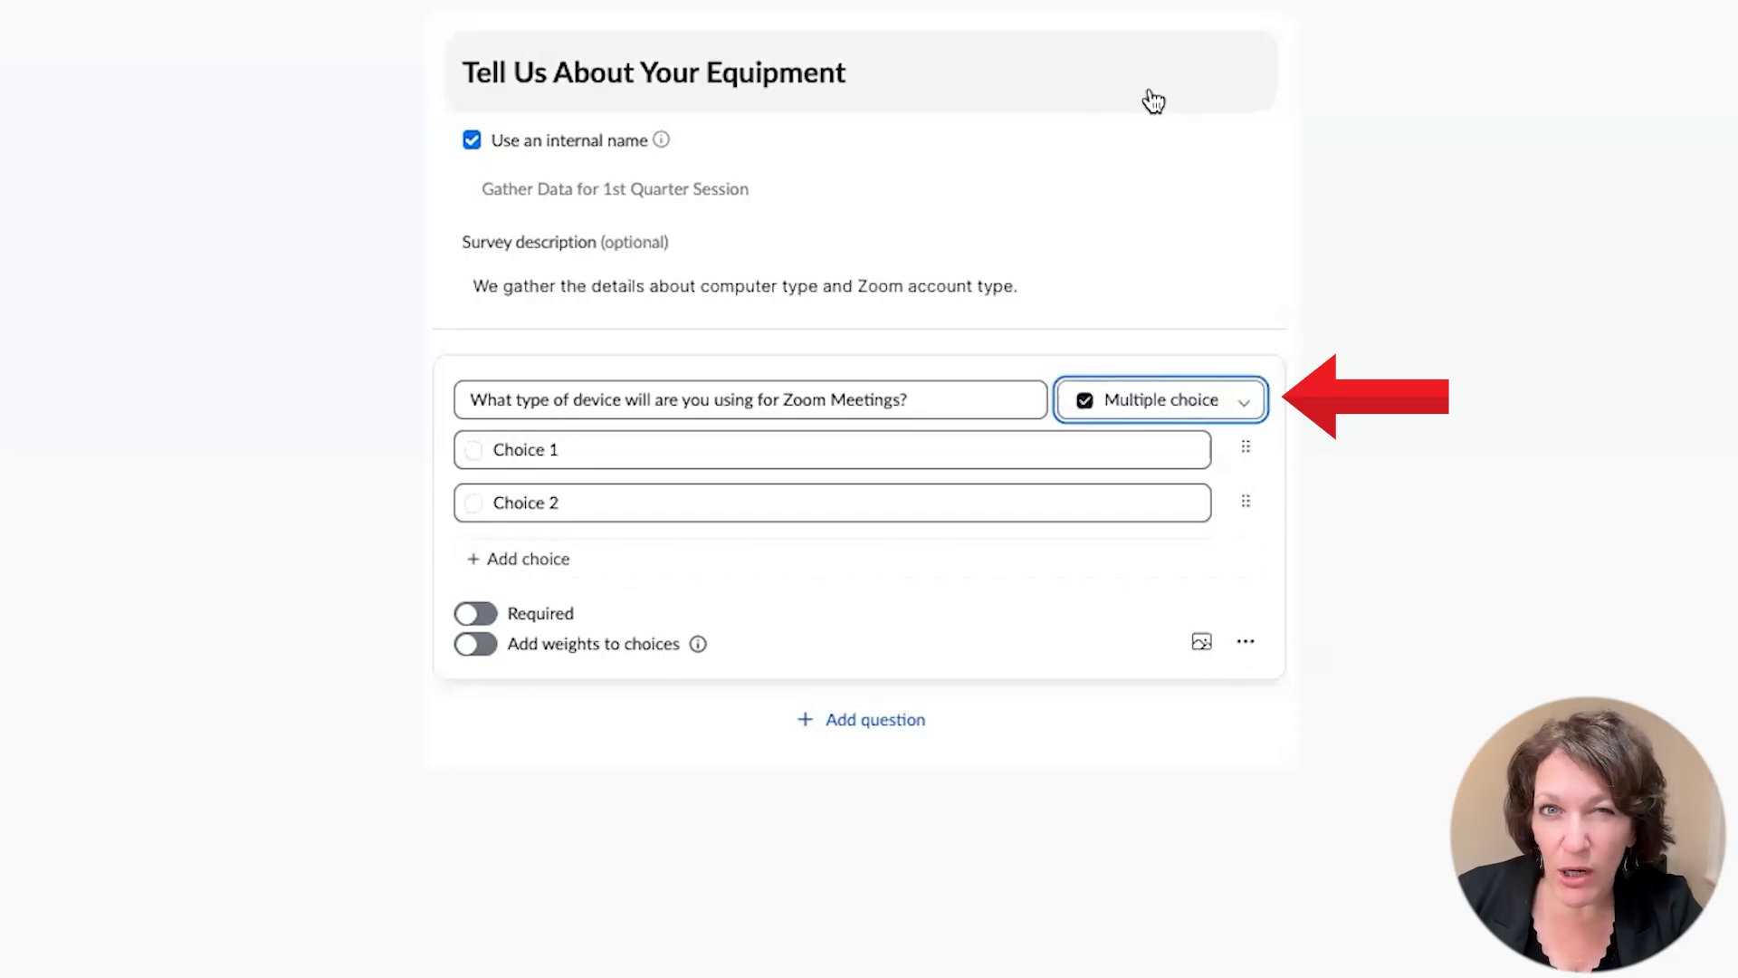
click(1241, 404)
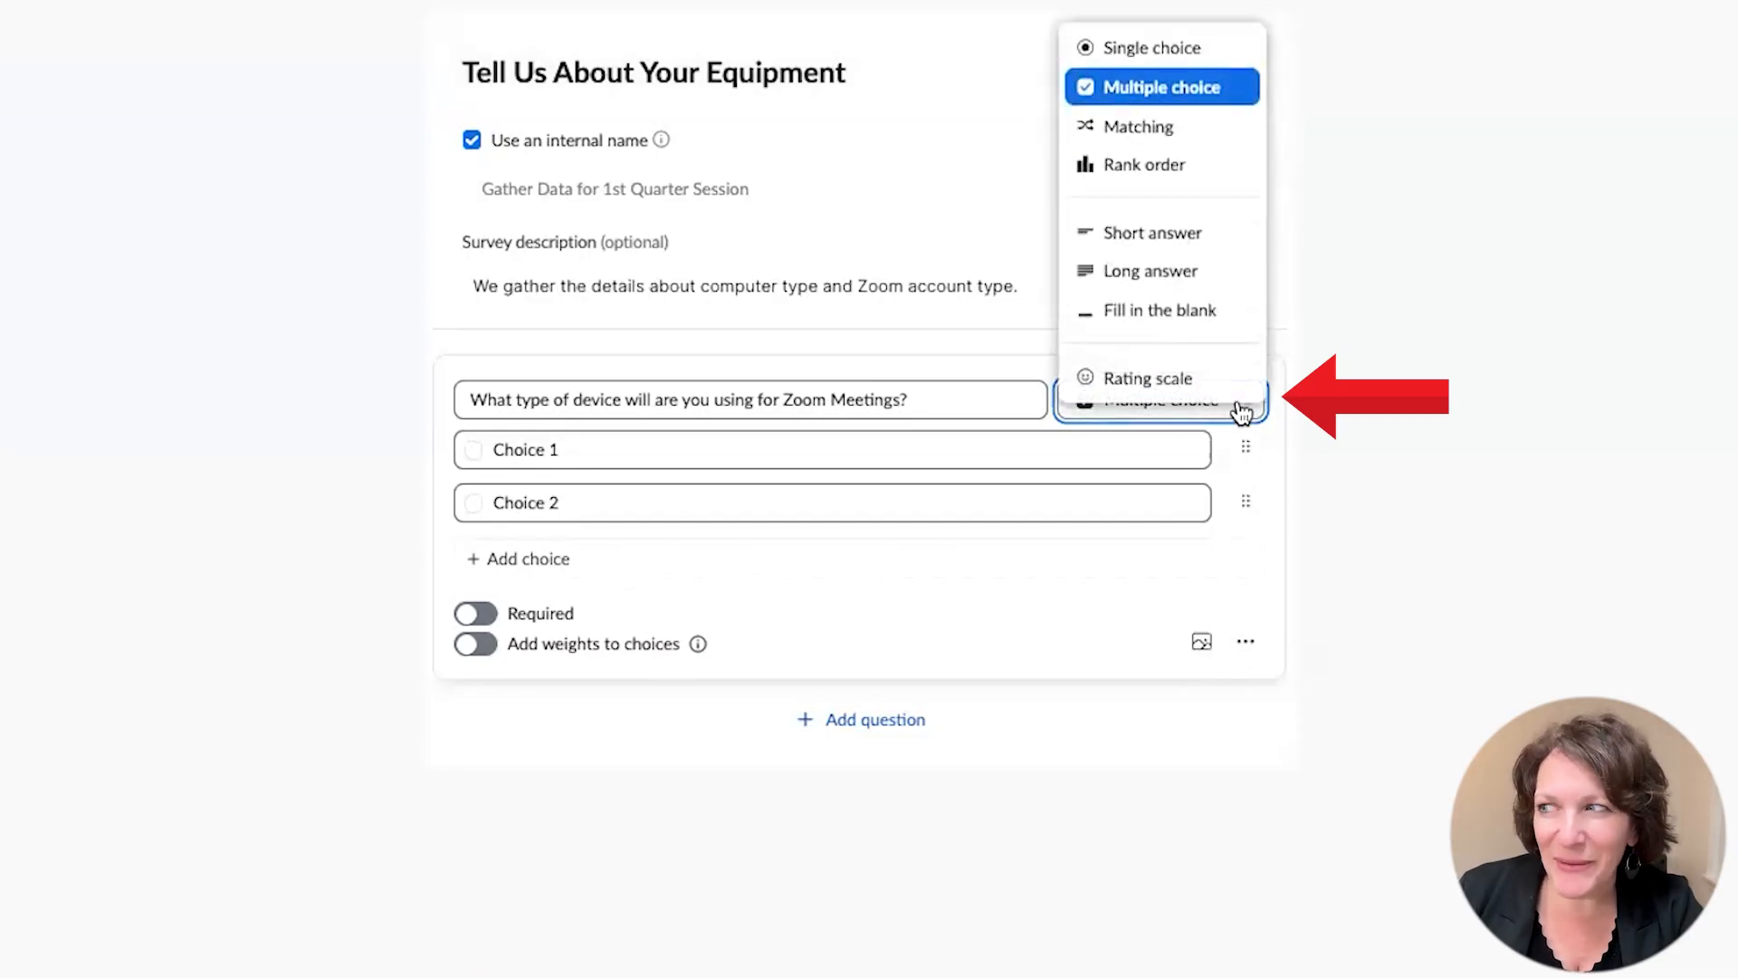
click(1141, 50)
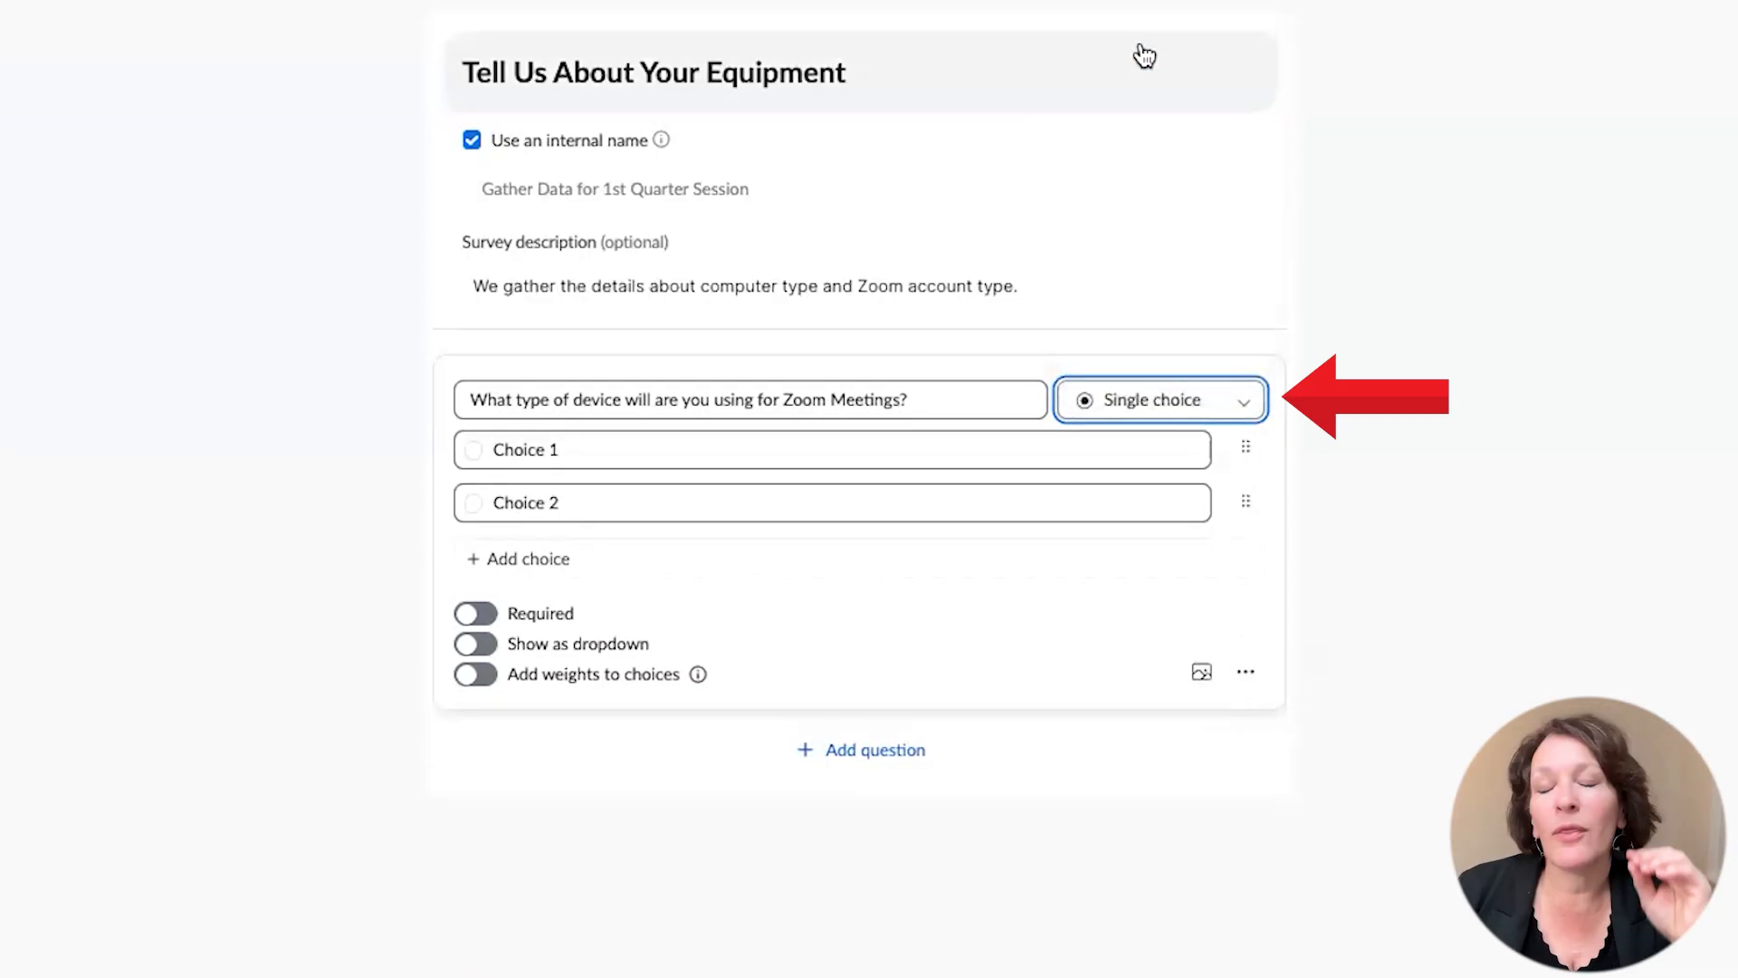
Step: Set the device question's type to Multiple choice and name its first answer choice "Windows Computer"
click(1236, 407)
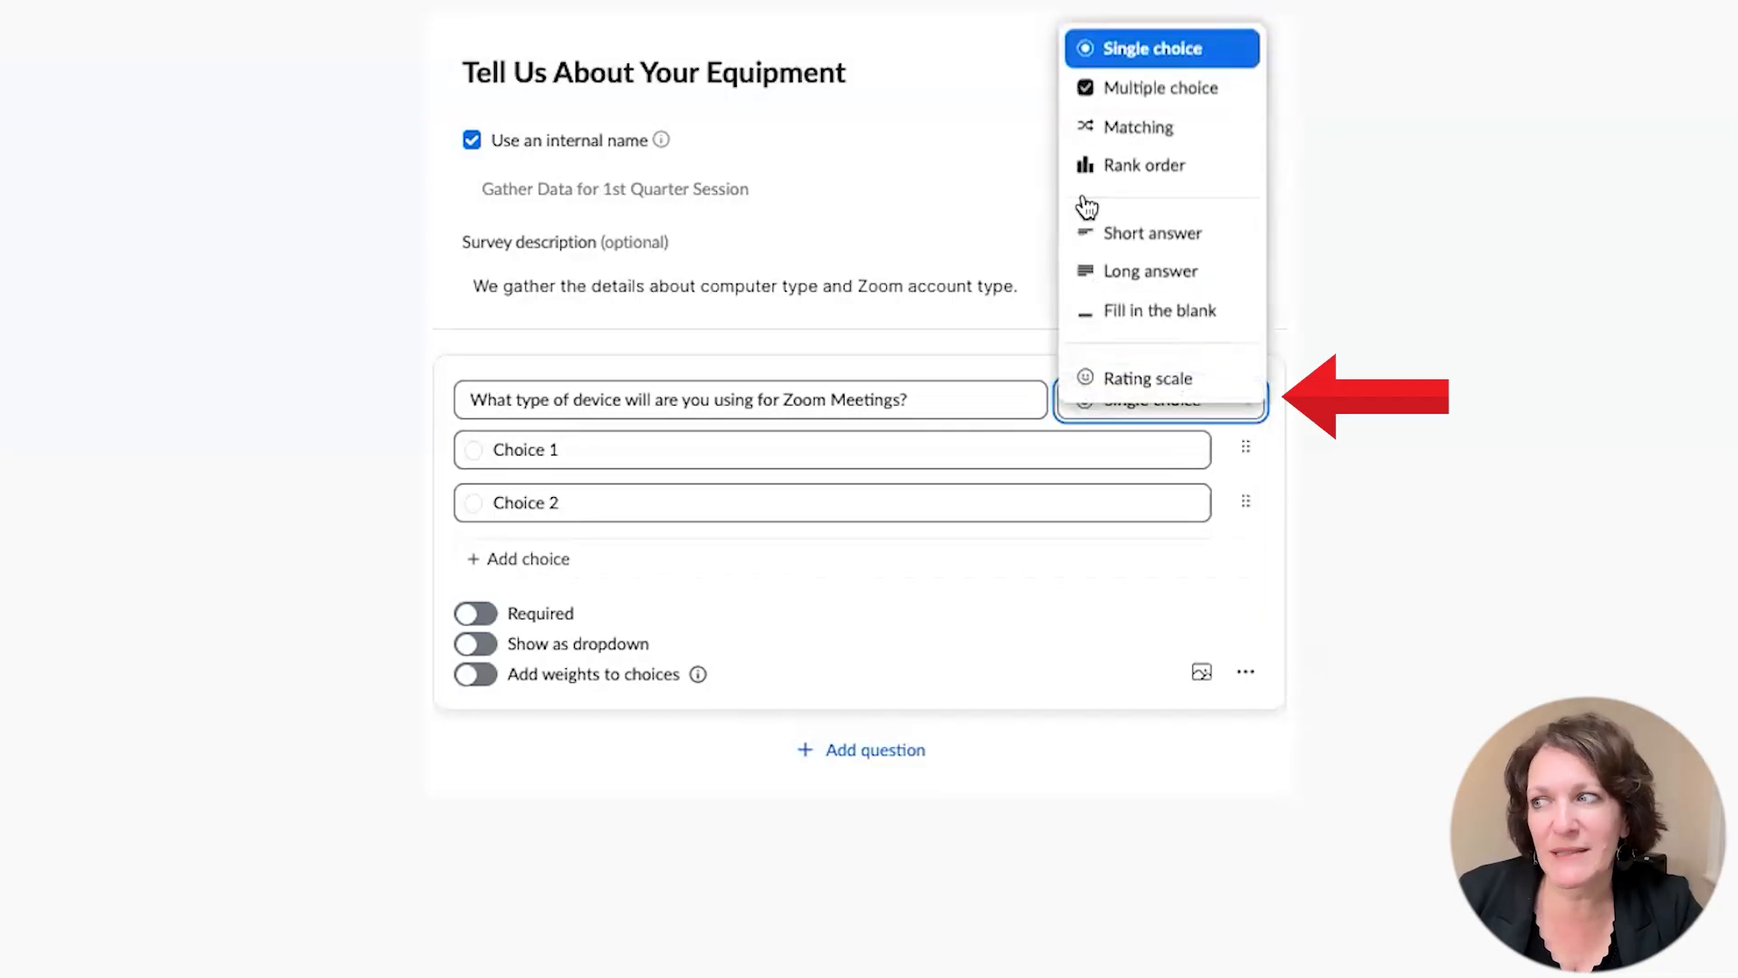
click(1142, 90)
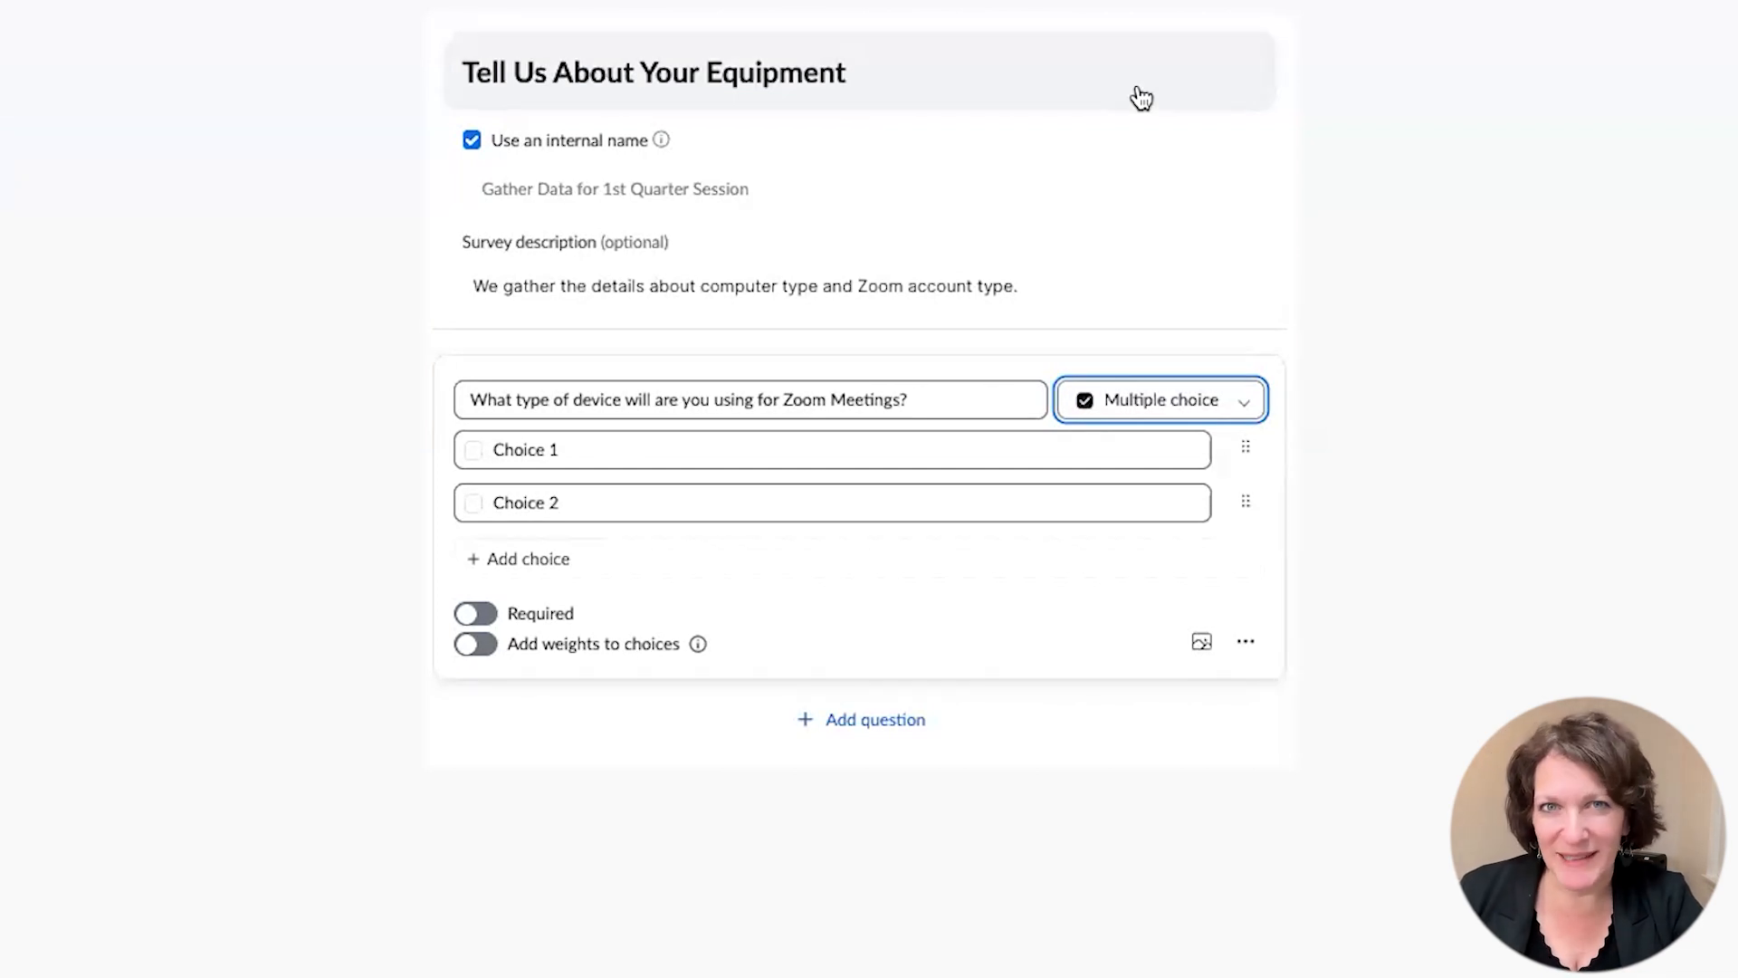
click(586, 450)
triple_click(485, 449)
text(Windows Com)
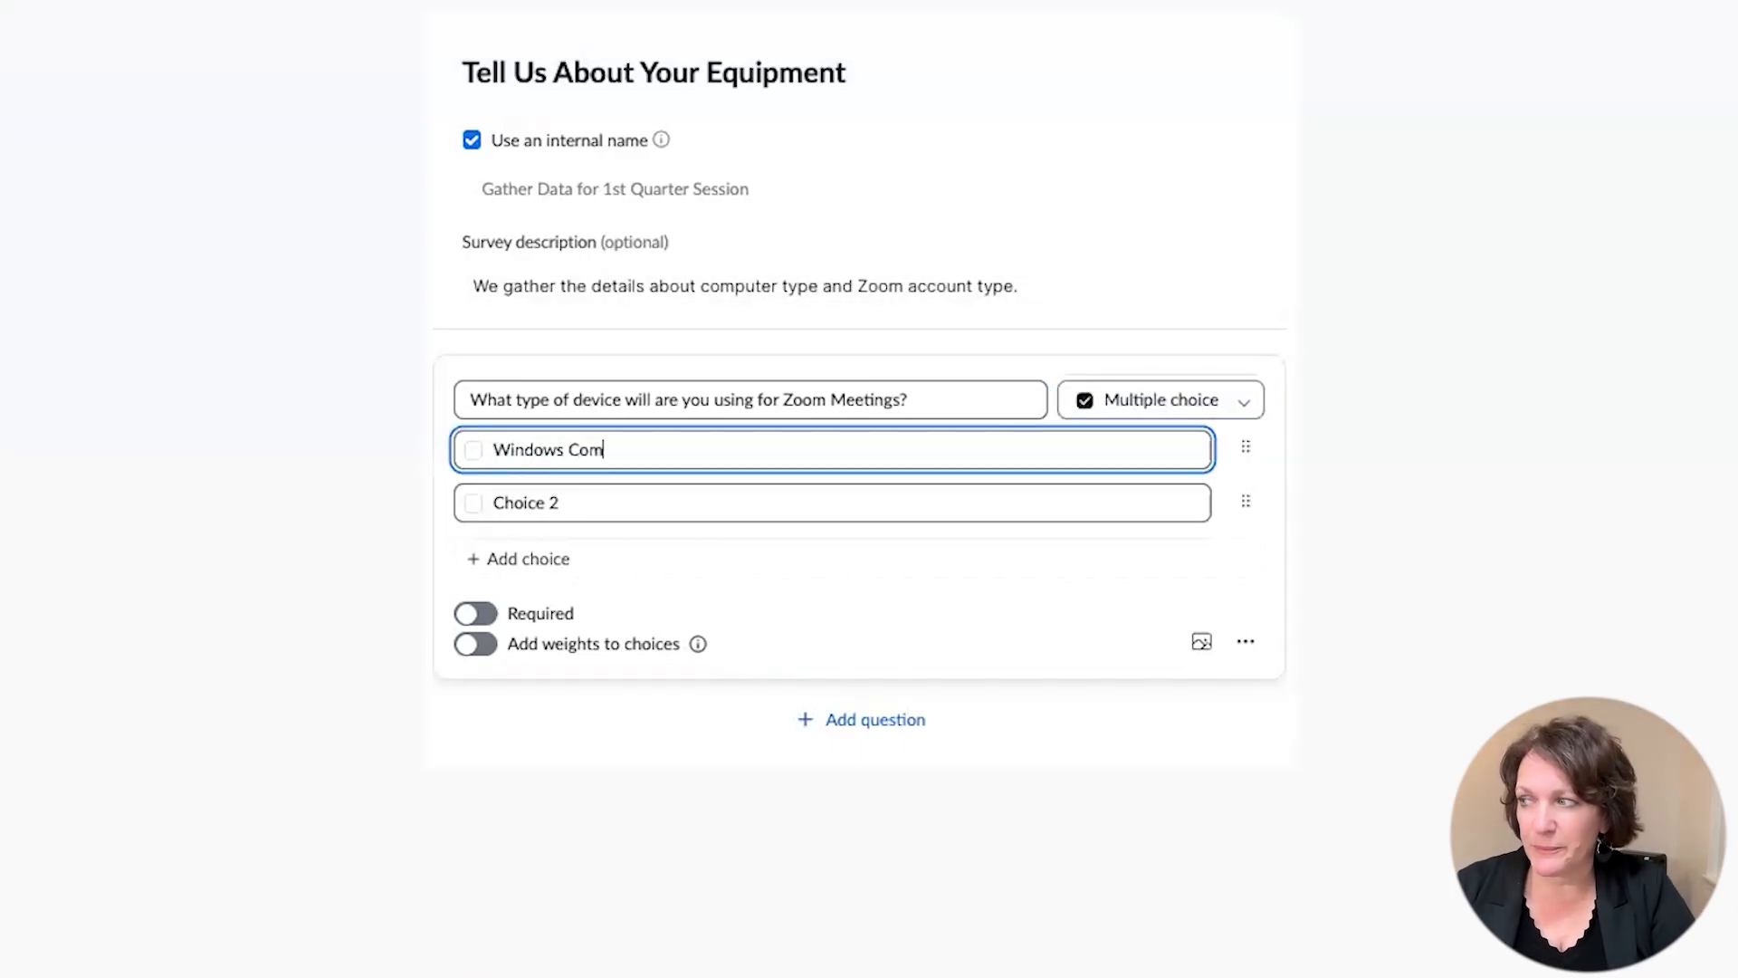
text(puter)
Step: Rename the device question's second answer choice as "Mac Computer"
click(574, 503)
key(BackSpace)
key(BackSpace)
key(BackSpace)
key(BackSpace)
key(BackSpace)
key(BackSpace)
key(BackSpace)
key(BackSpace)
text(Mac Computer)
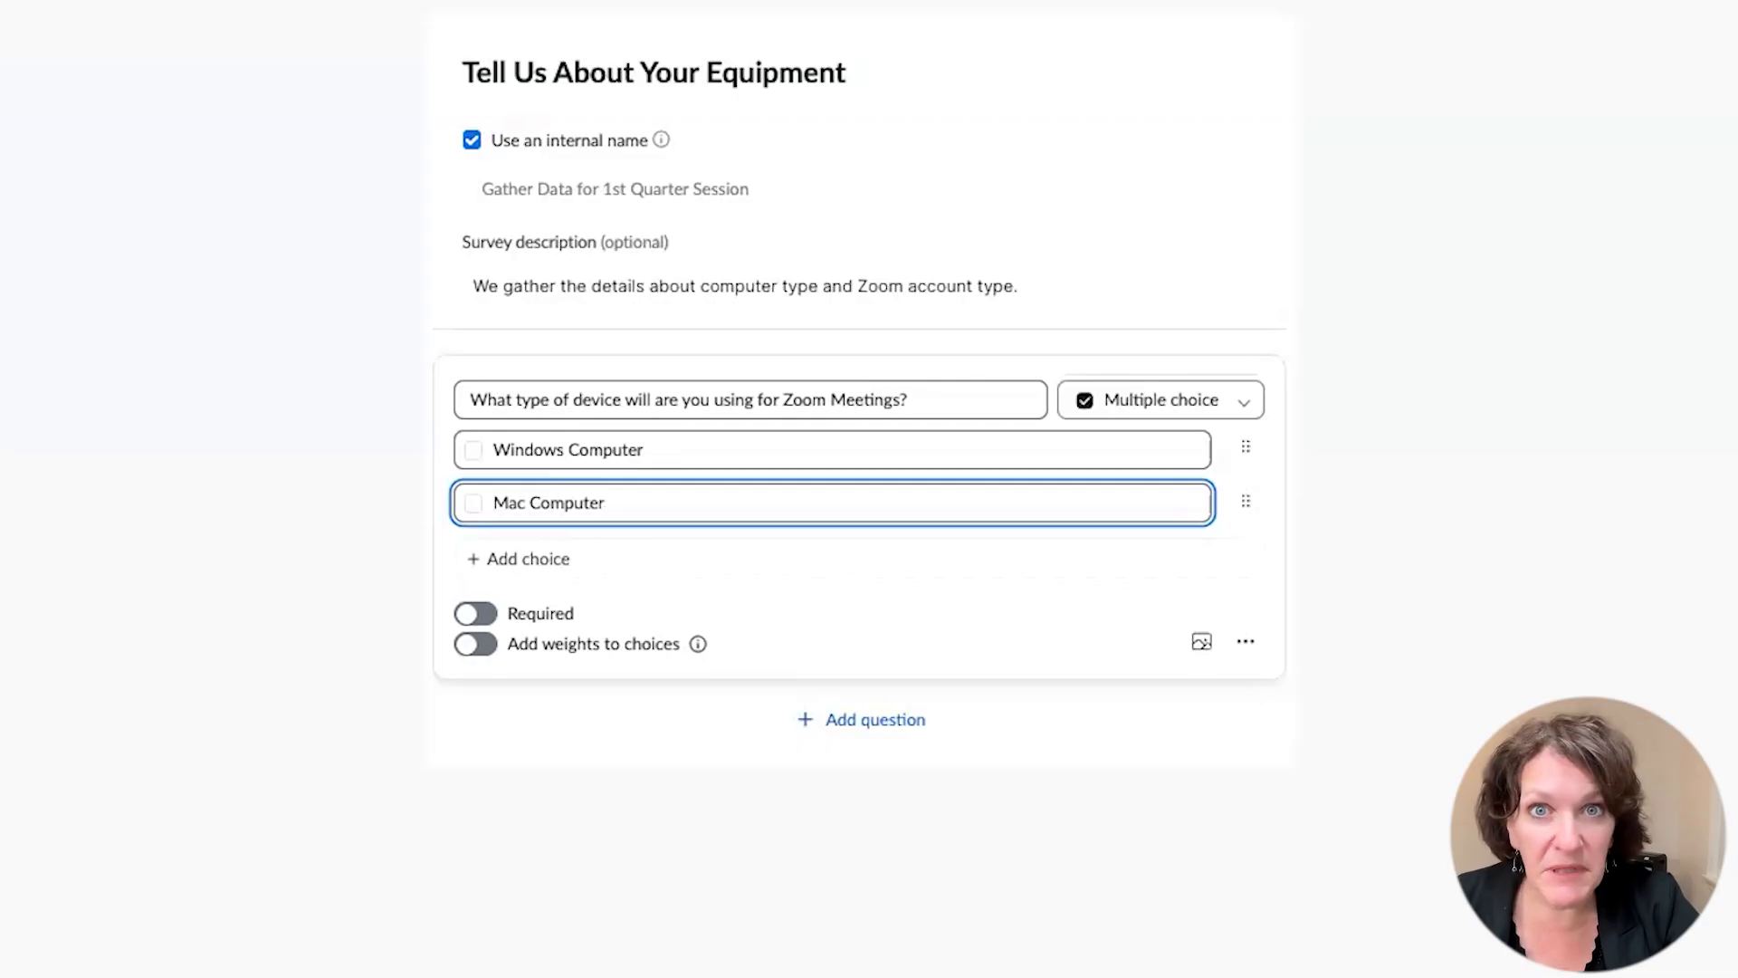
Step: Add a third answer choice named "iPhone" to the device question
click(554, 563)
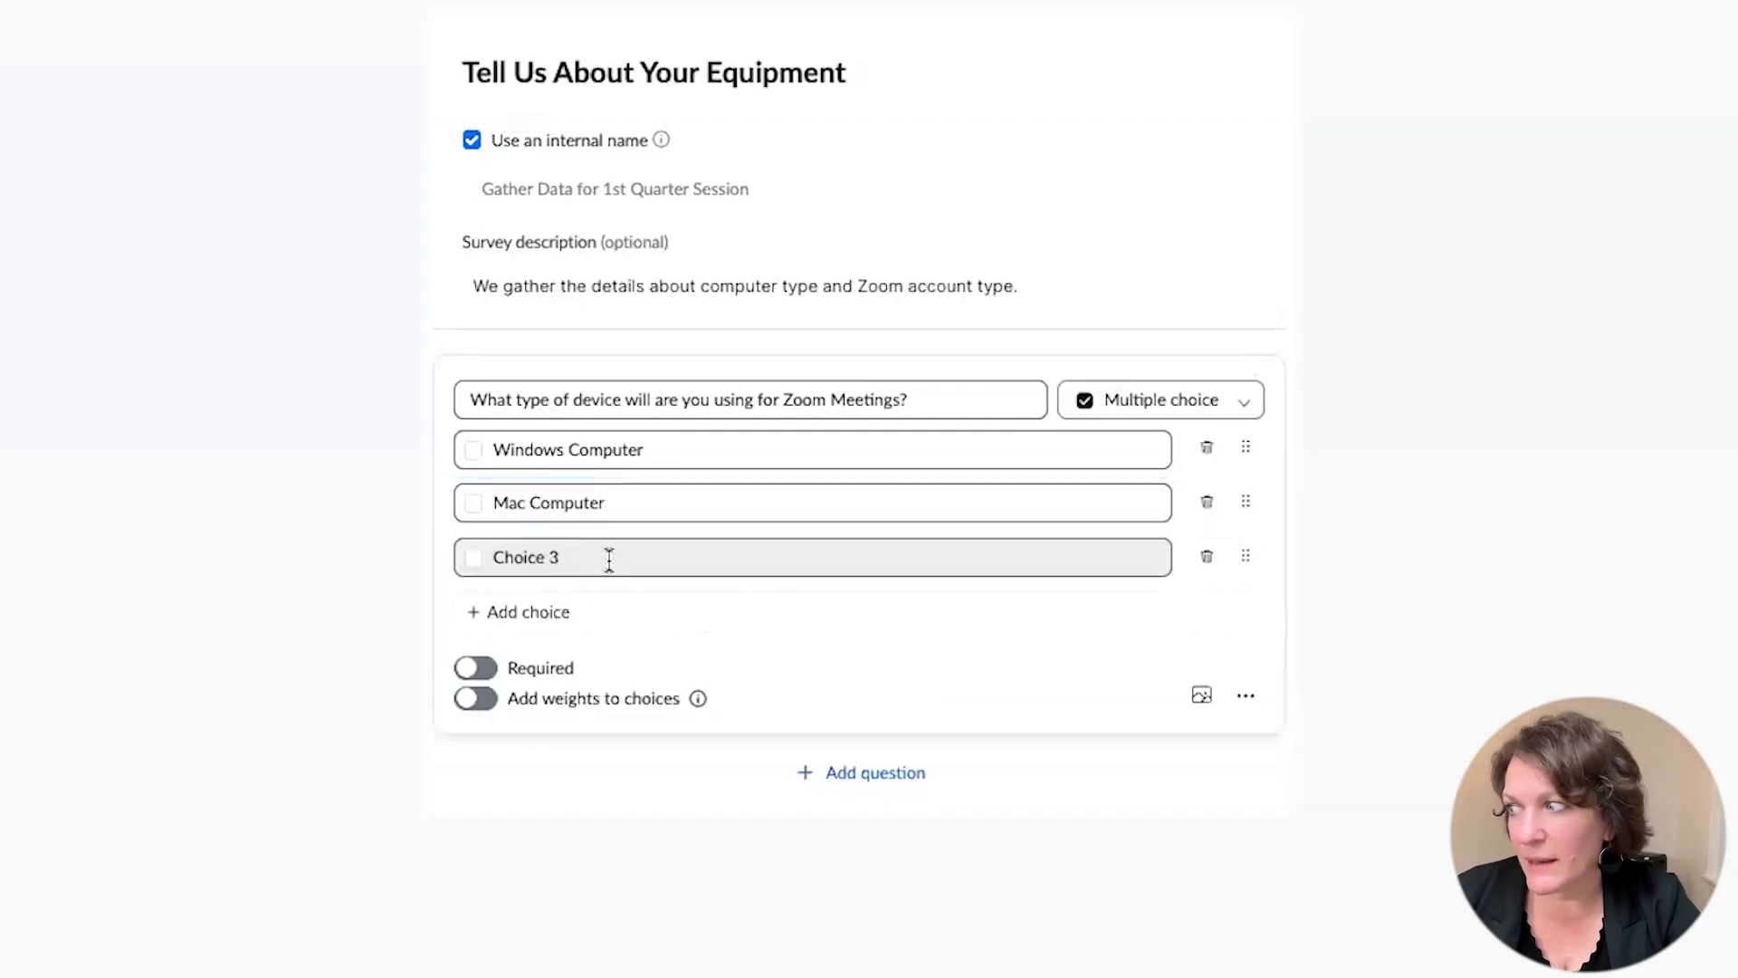
drag(612, 559, 485, 567)
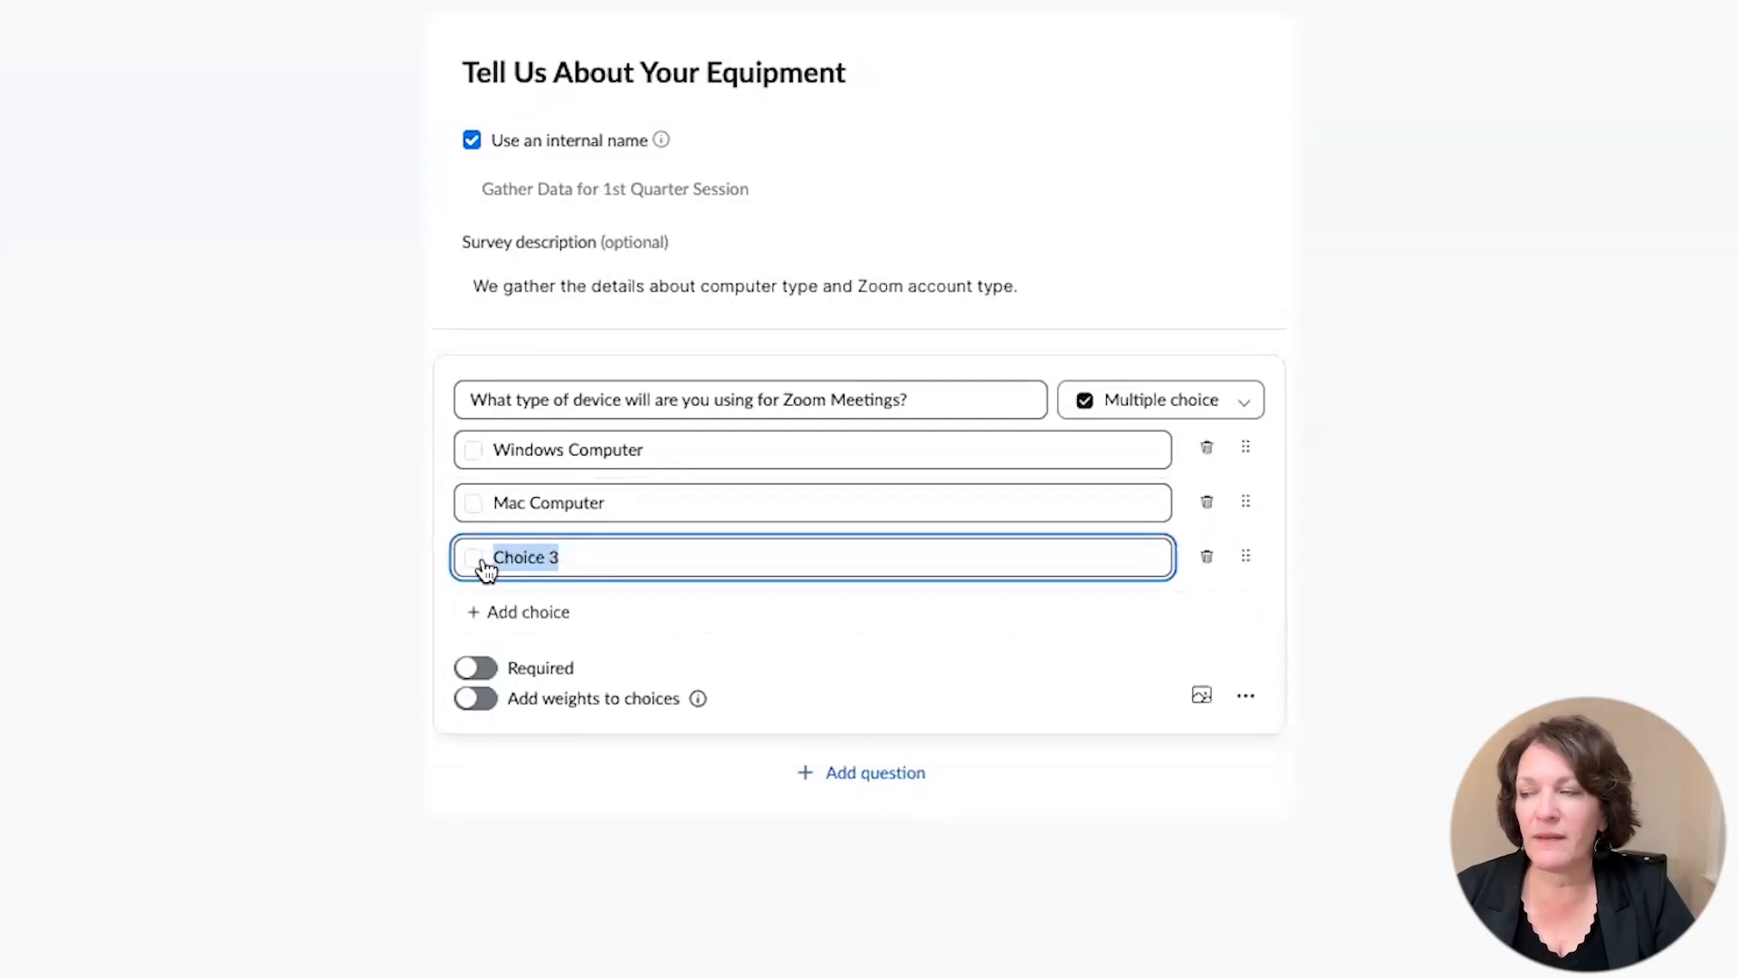
text(iPhone)
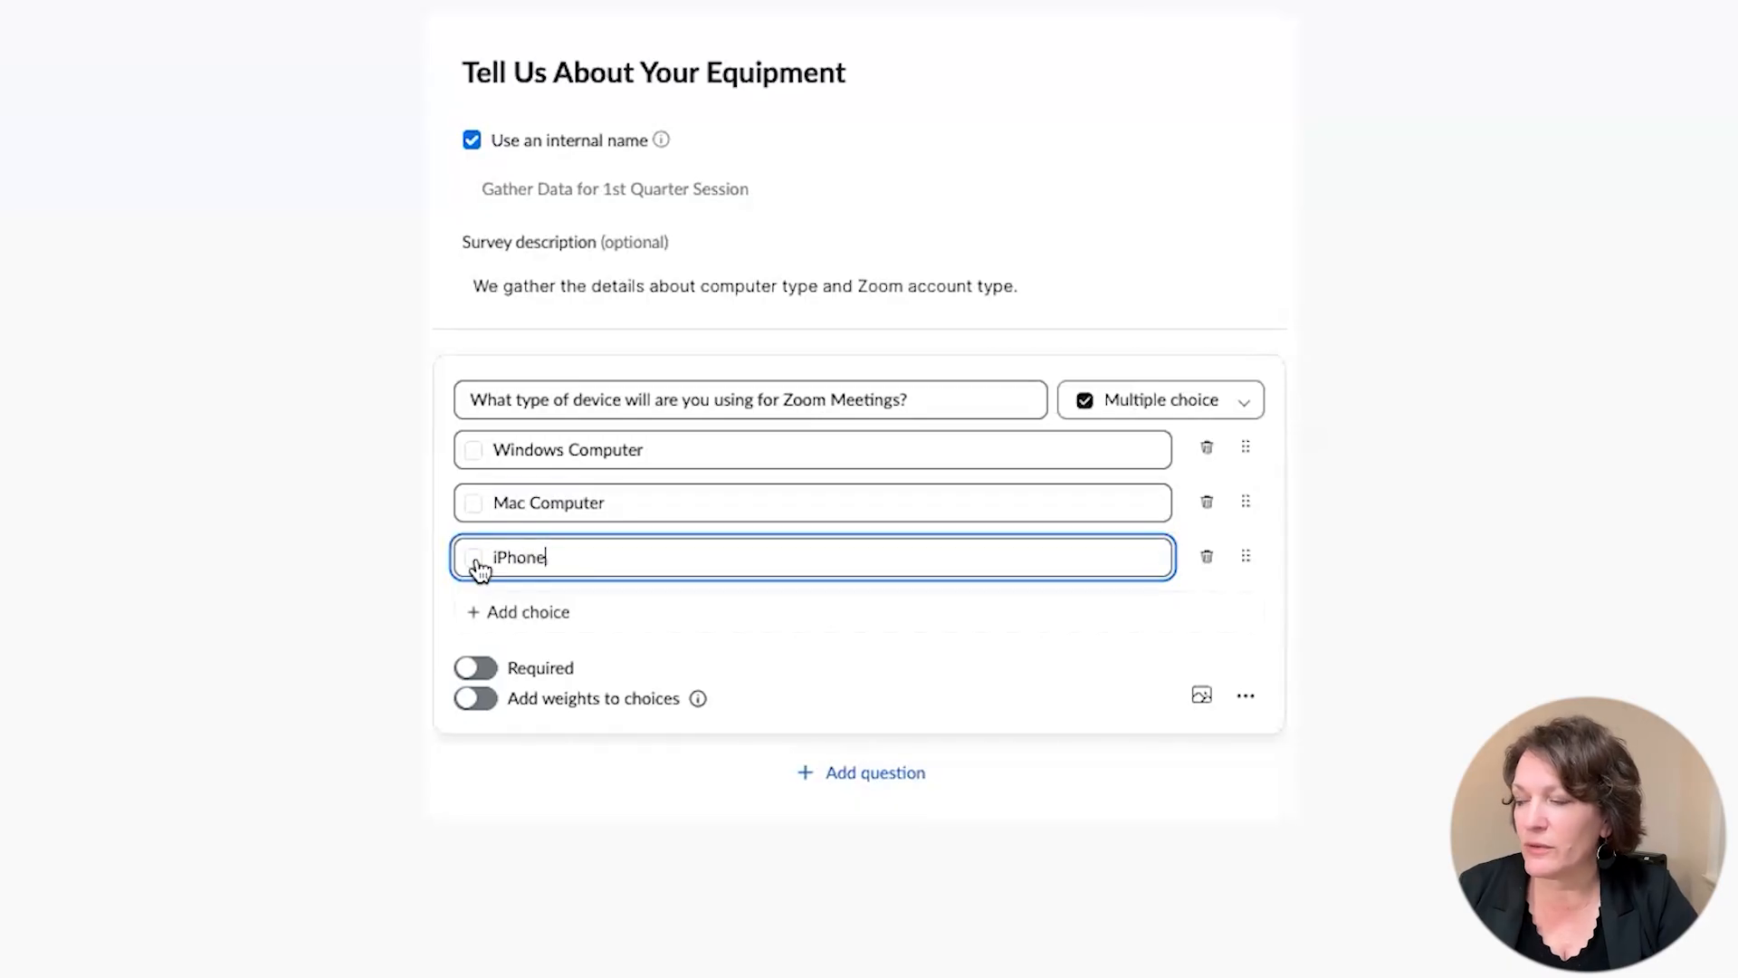
Step: Add a fourth answer choice to the device question named "Android Phone (Samsung, Motorola, LG, etc)"
click(538, 610)
drag(589, 609, 469, 621)
text(Android)
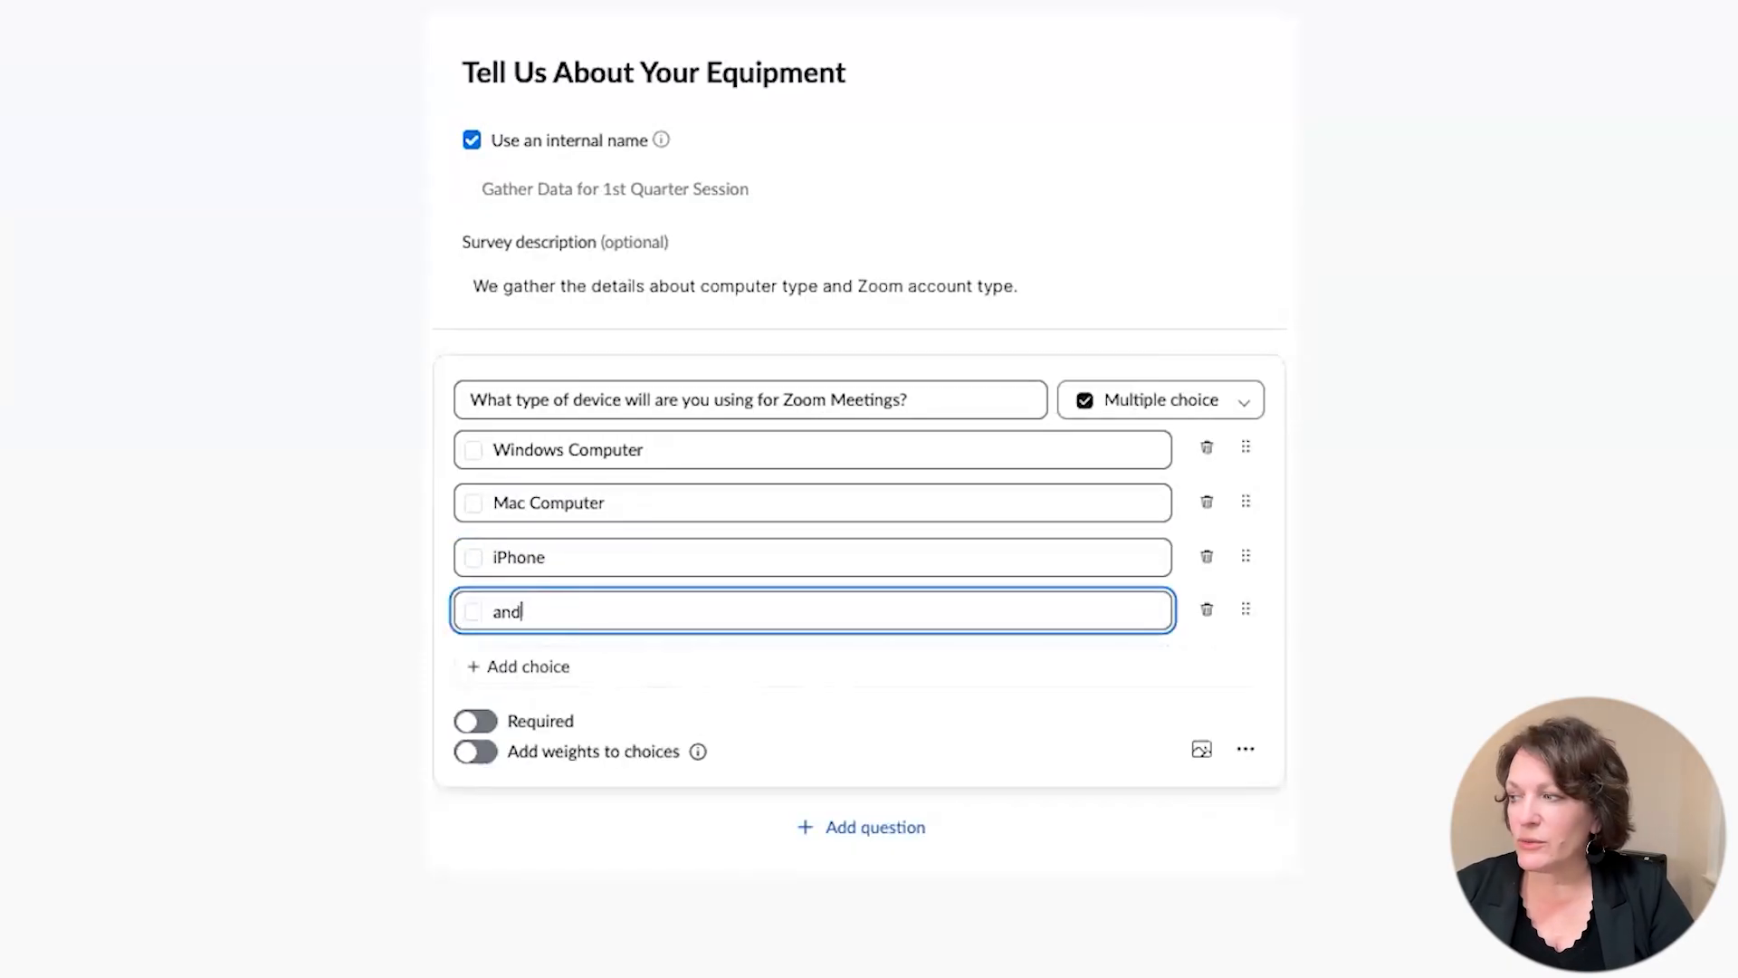
text( Phone)
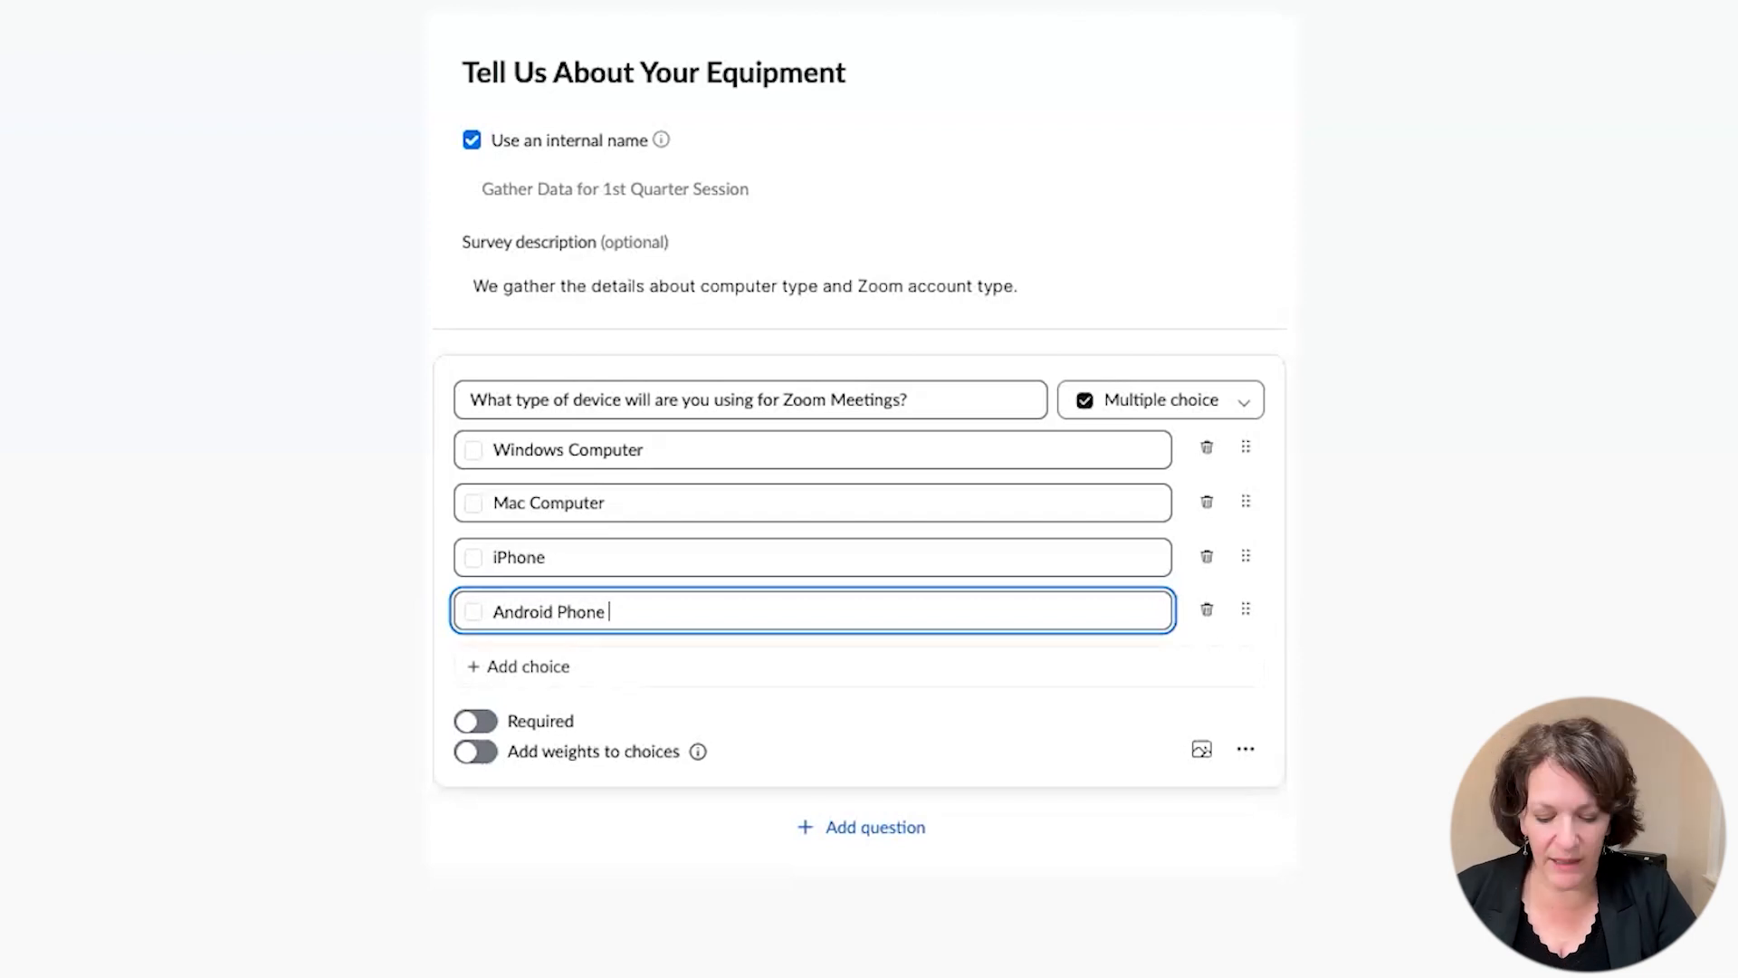
text( (Sm)
text(a)
key(BackSpace)
key(BackSpace)
text(am)
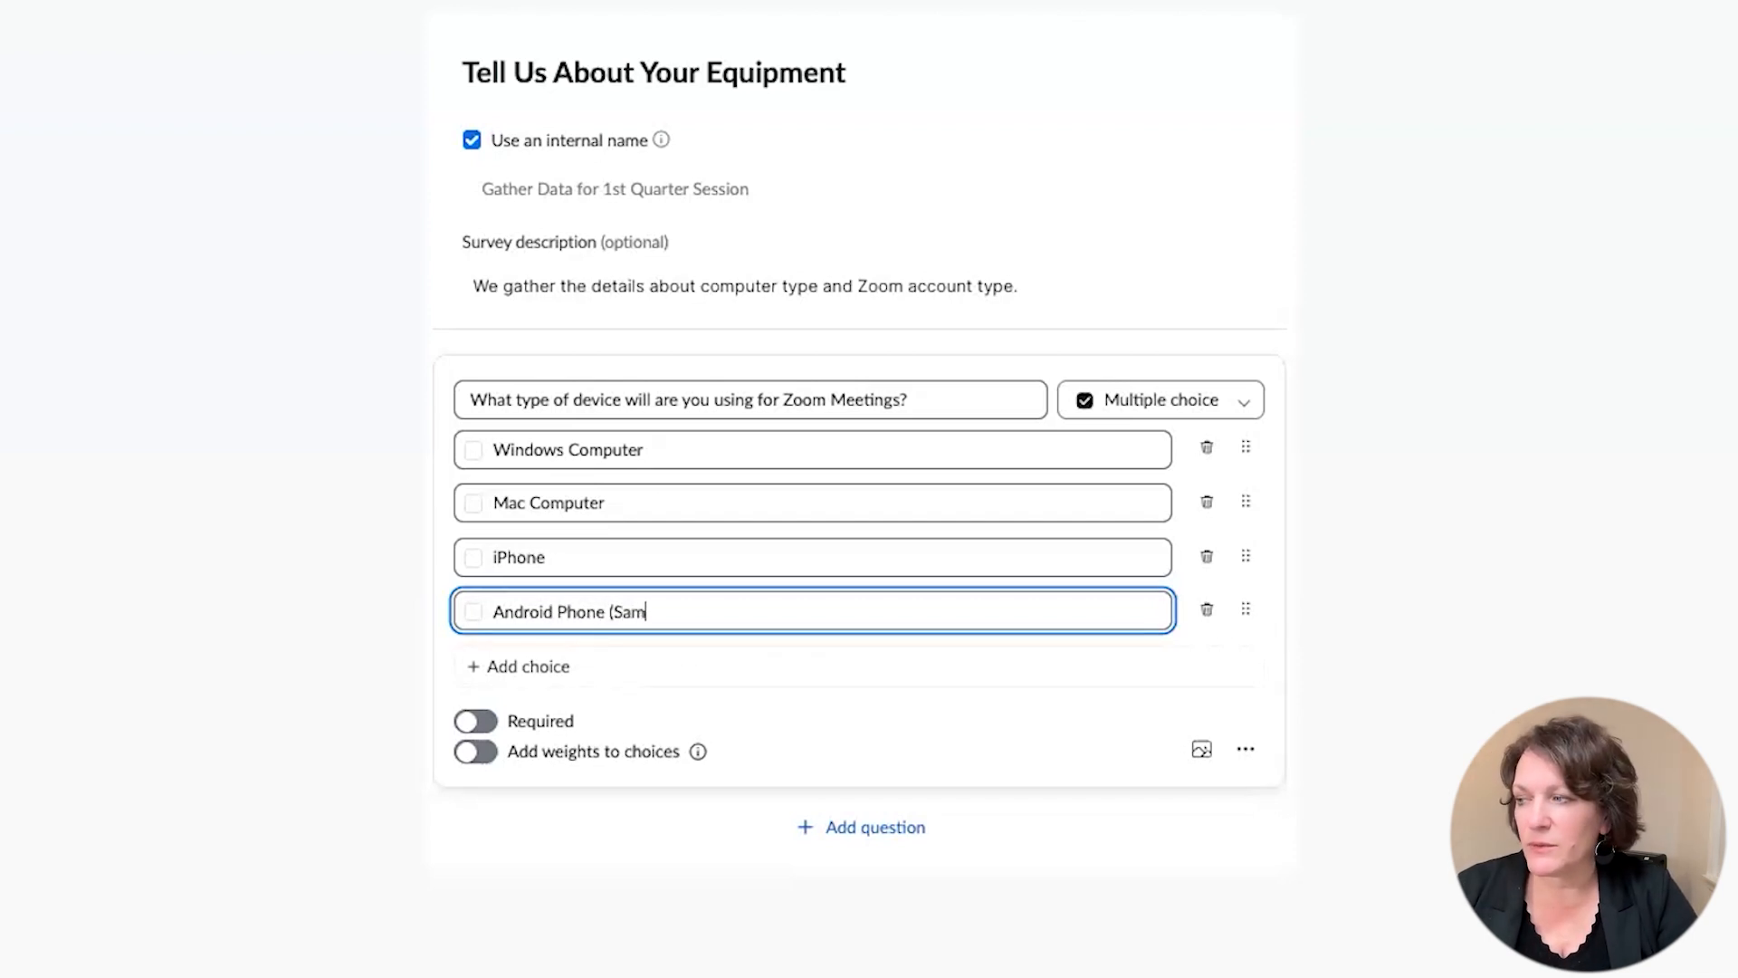
text(sung, M)
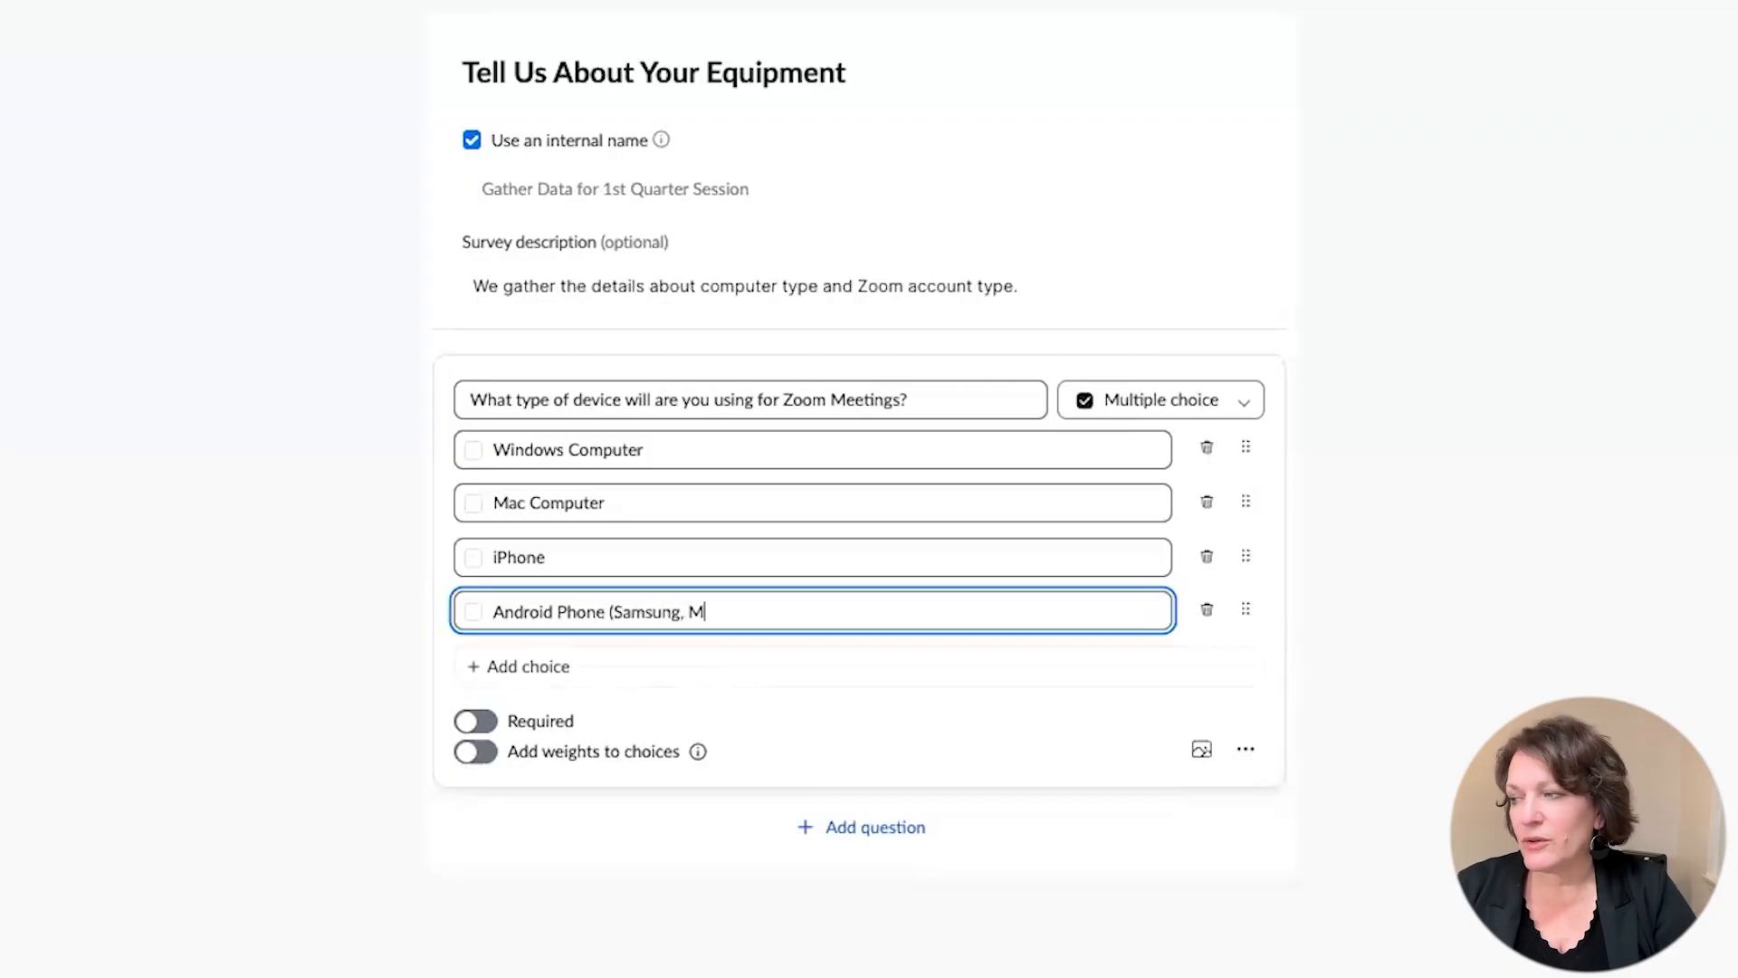
text(otorola)
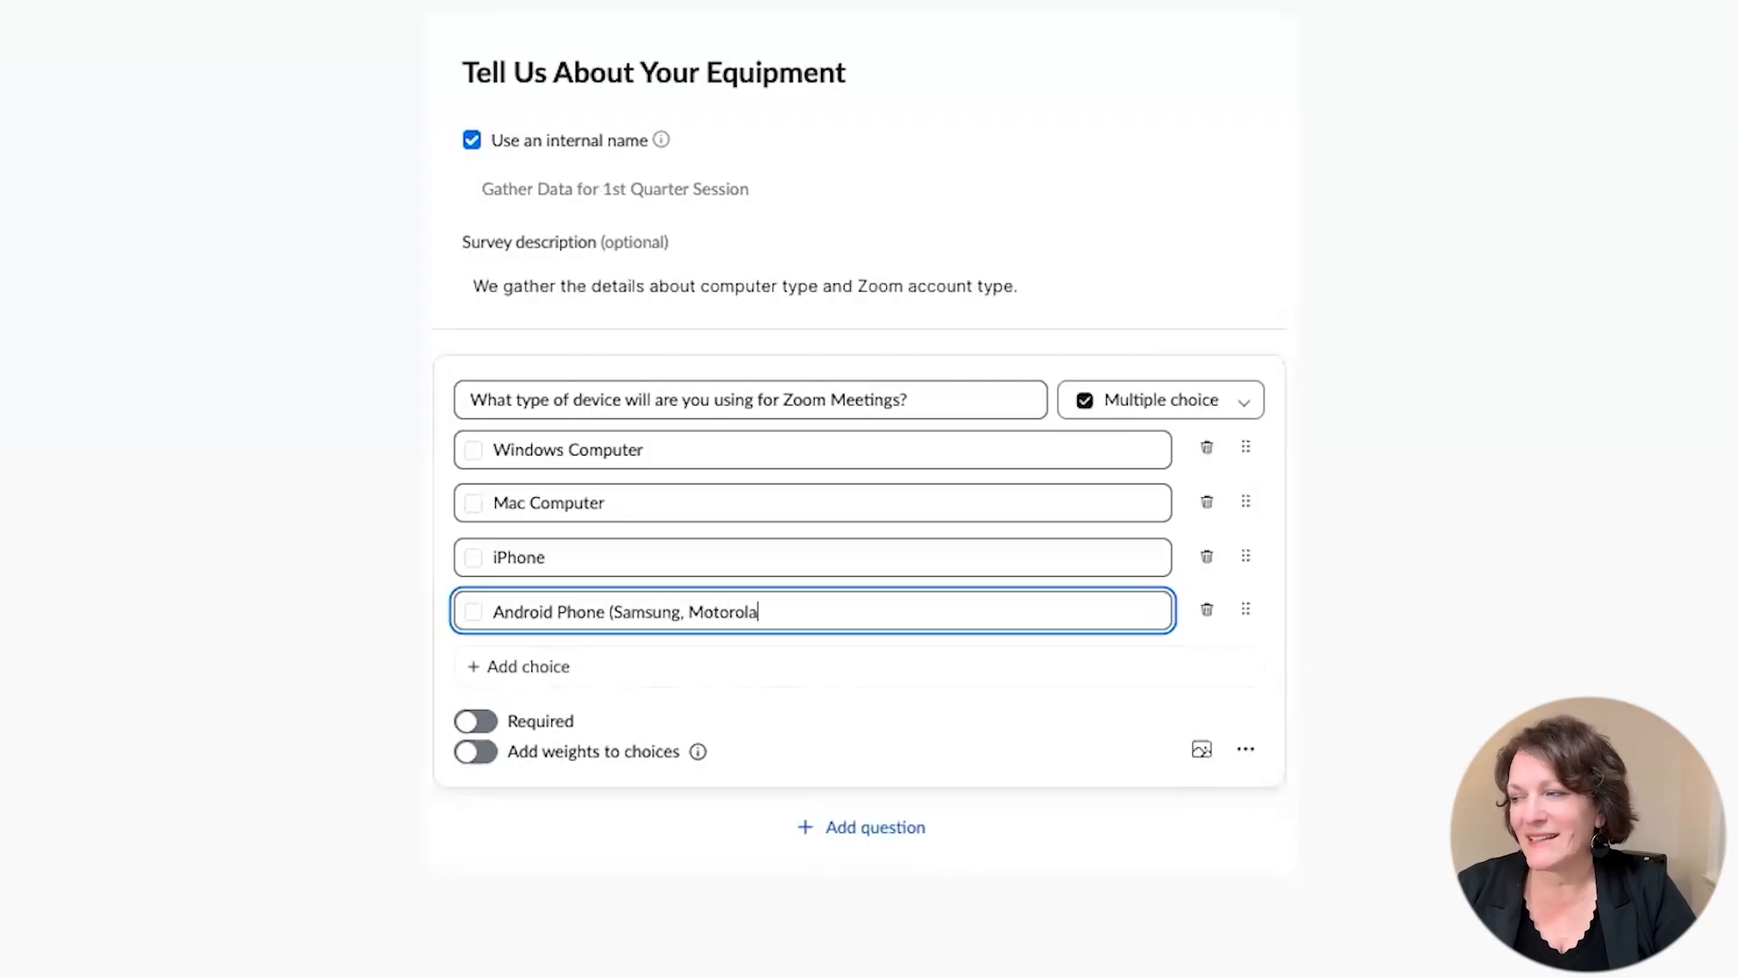
text(, LG, etc))
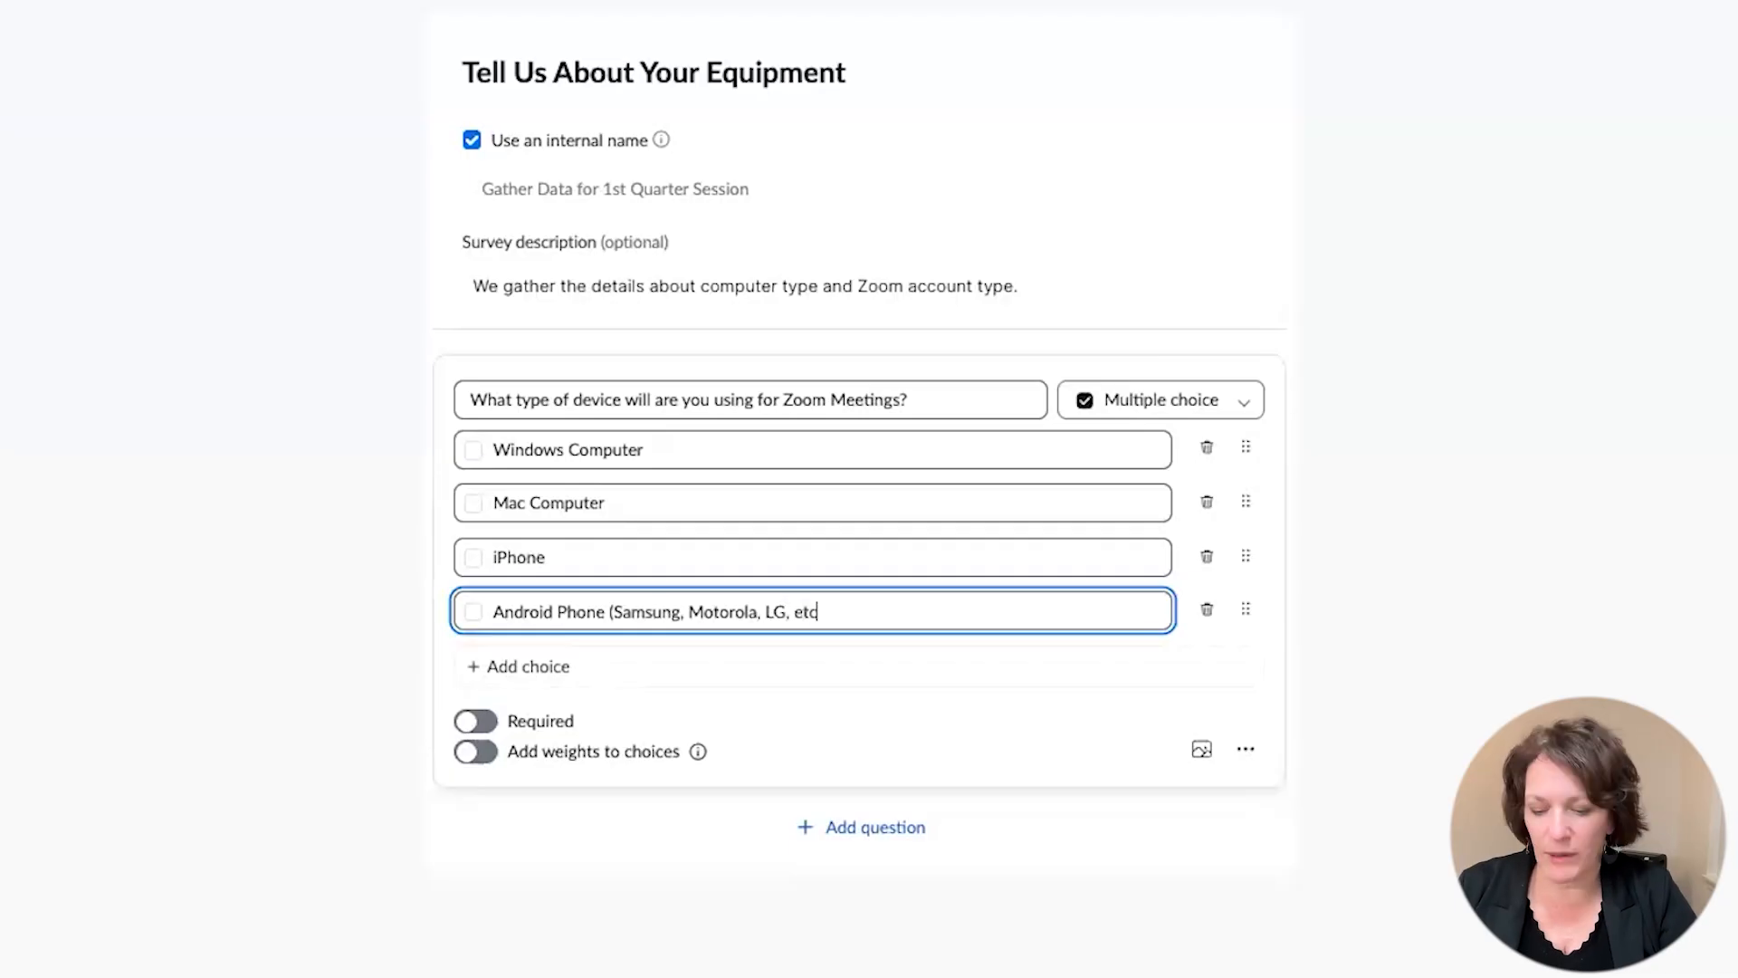
Step: Add the answer choices "Tablet" and "iPad" to the device question
click(540, 675)
drag(579, 670, 460, 679)
text(Tablet)
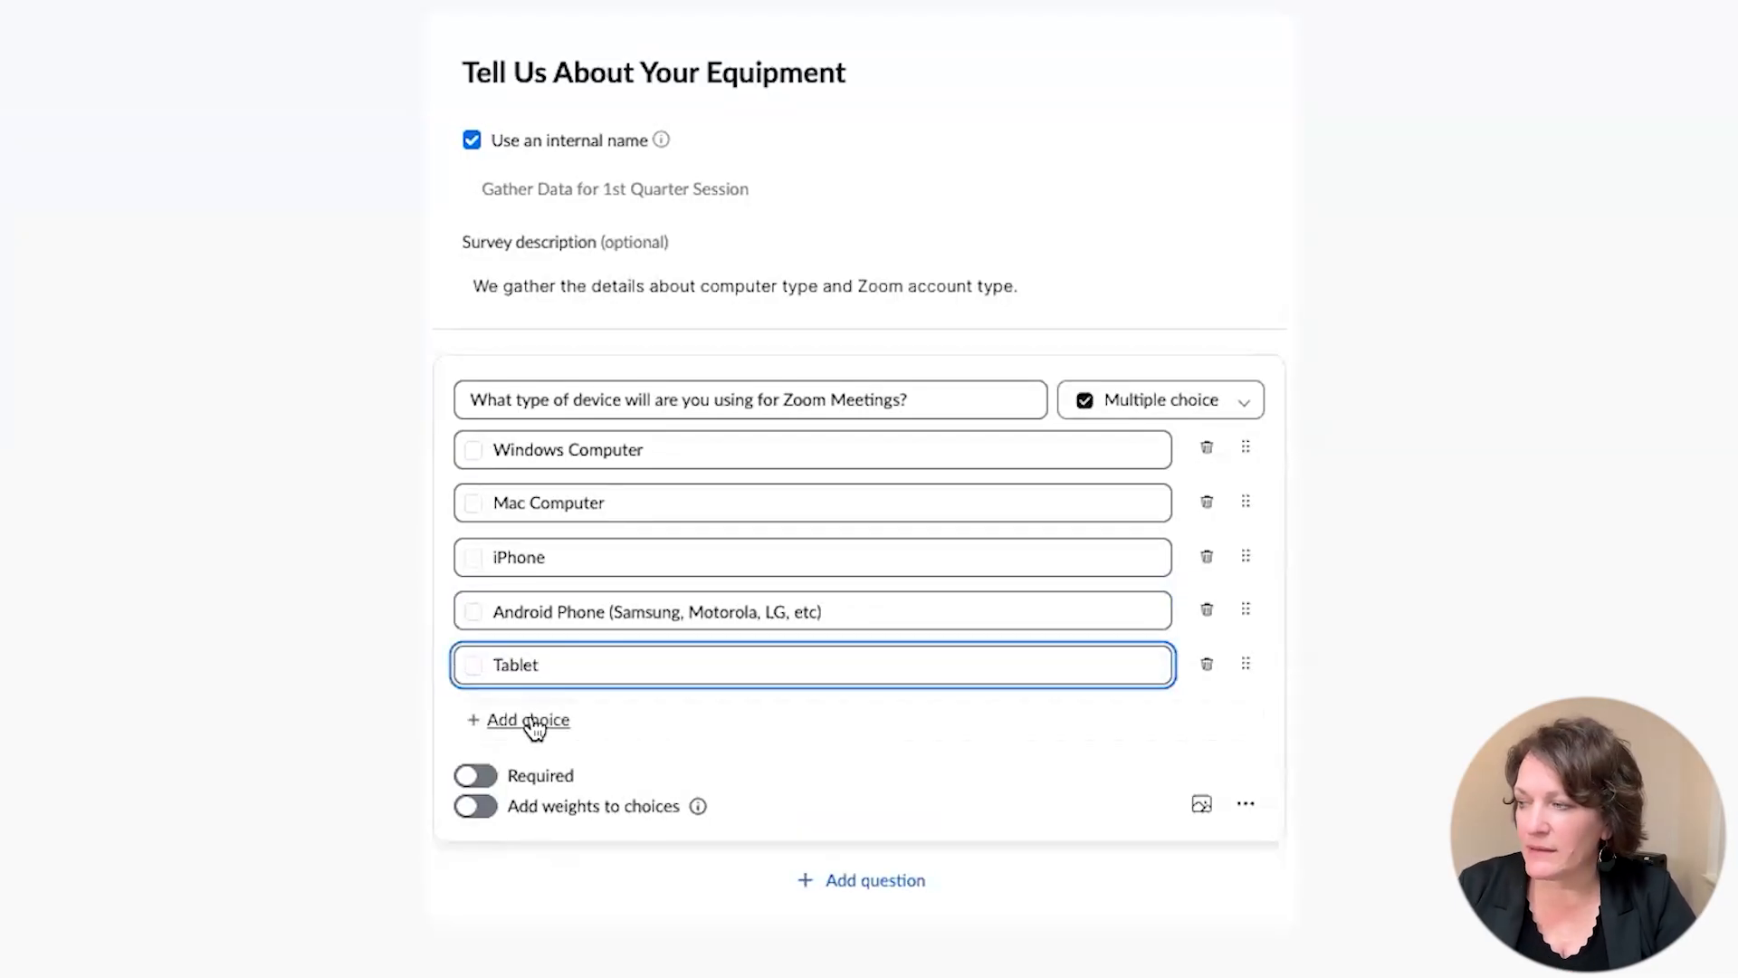
click(533, 721)
text(iPad)
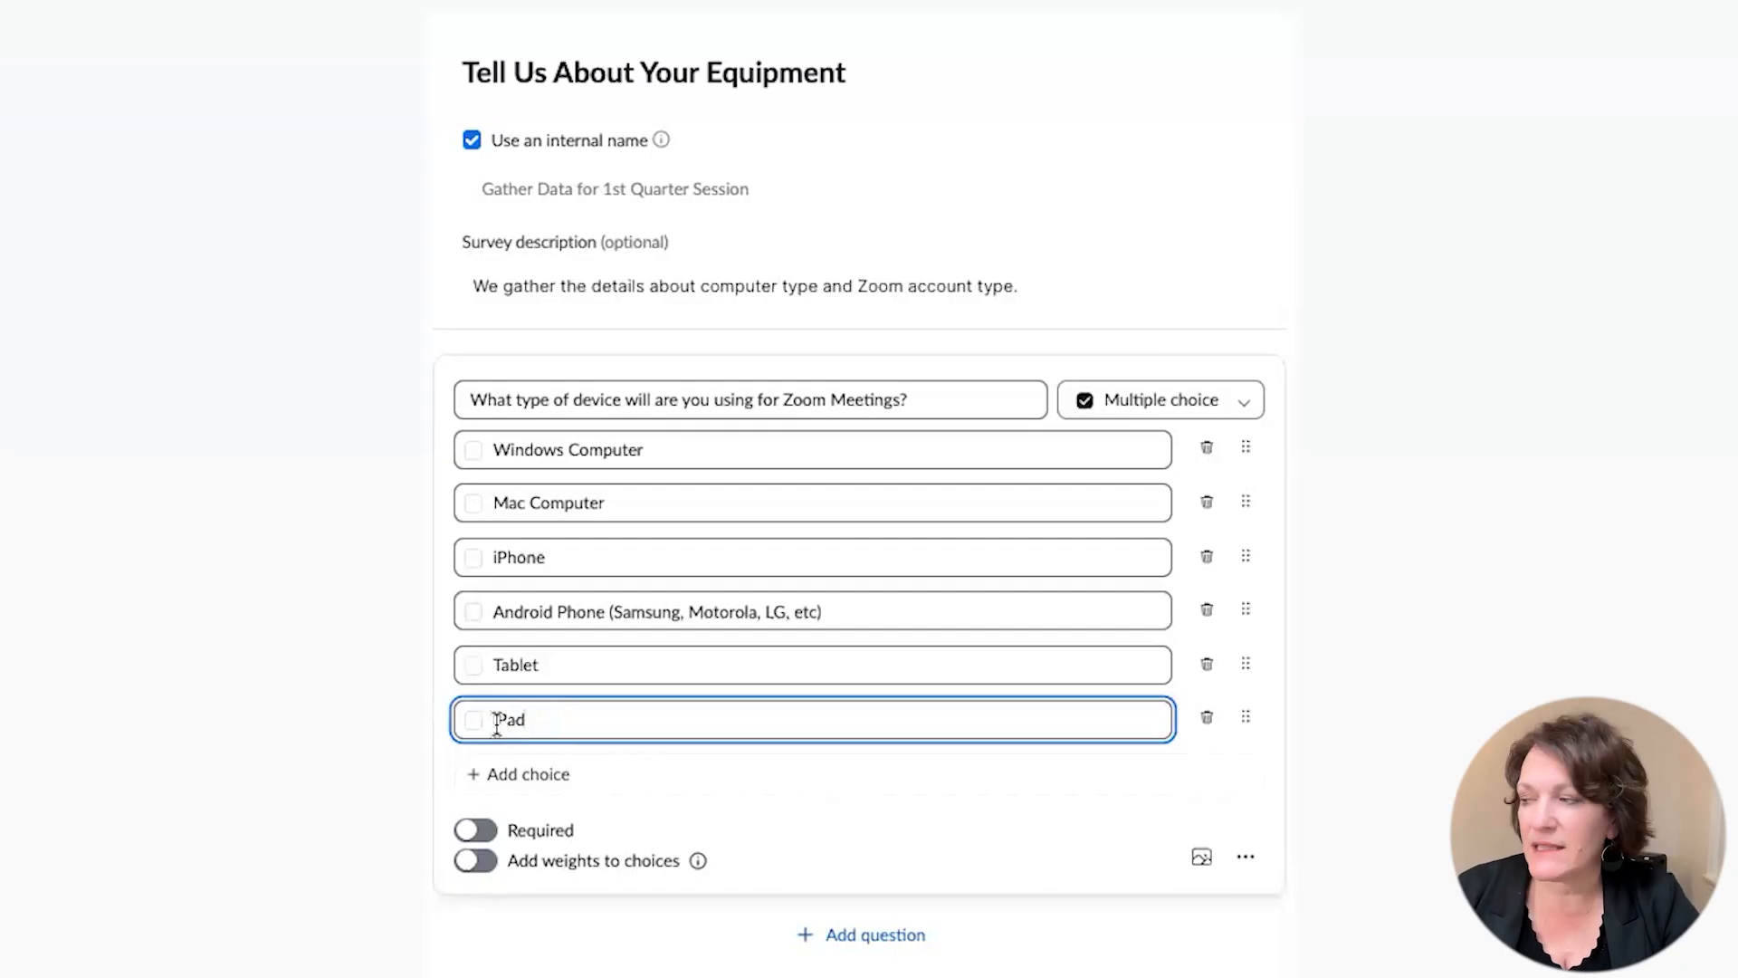
Step: Add a seventh answer choice named "Chromebook" to the device question
click(541, 775)
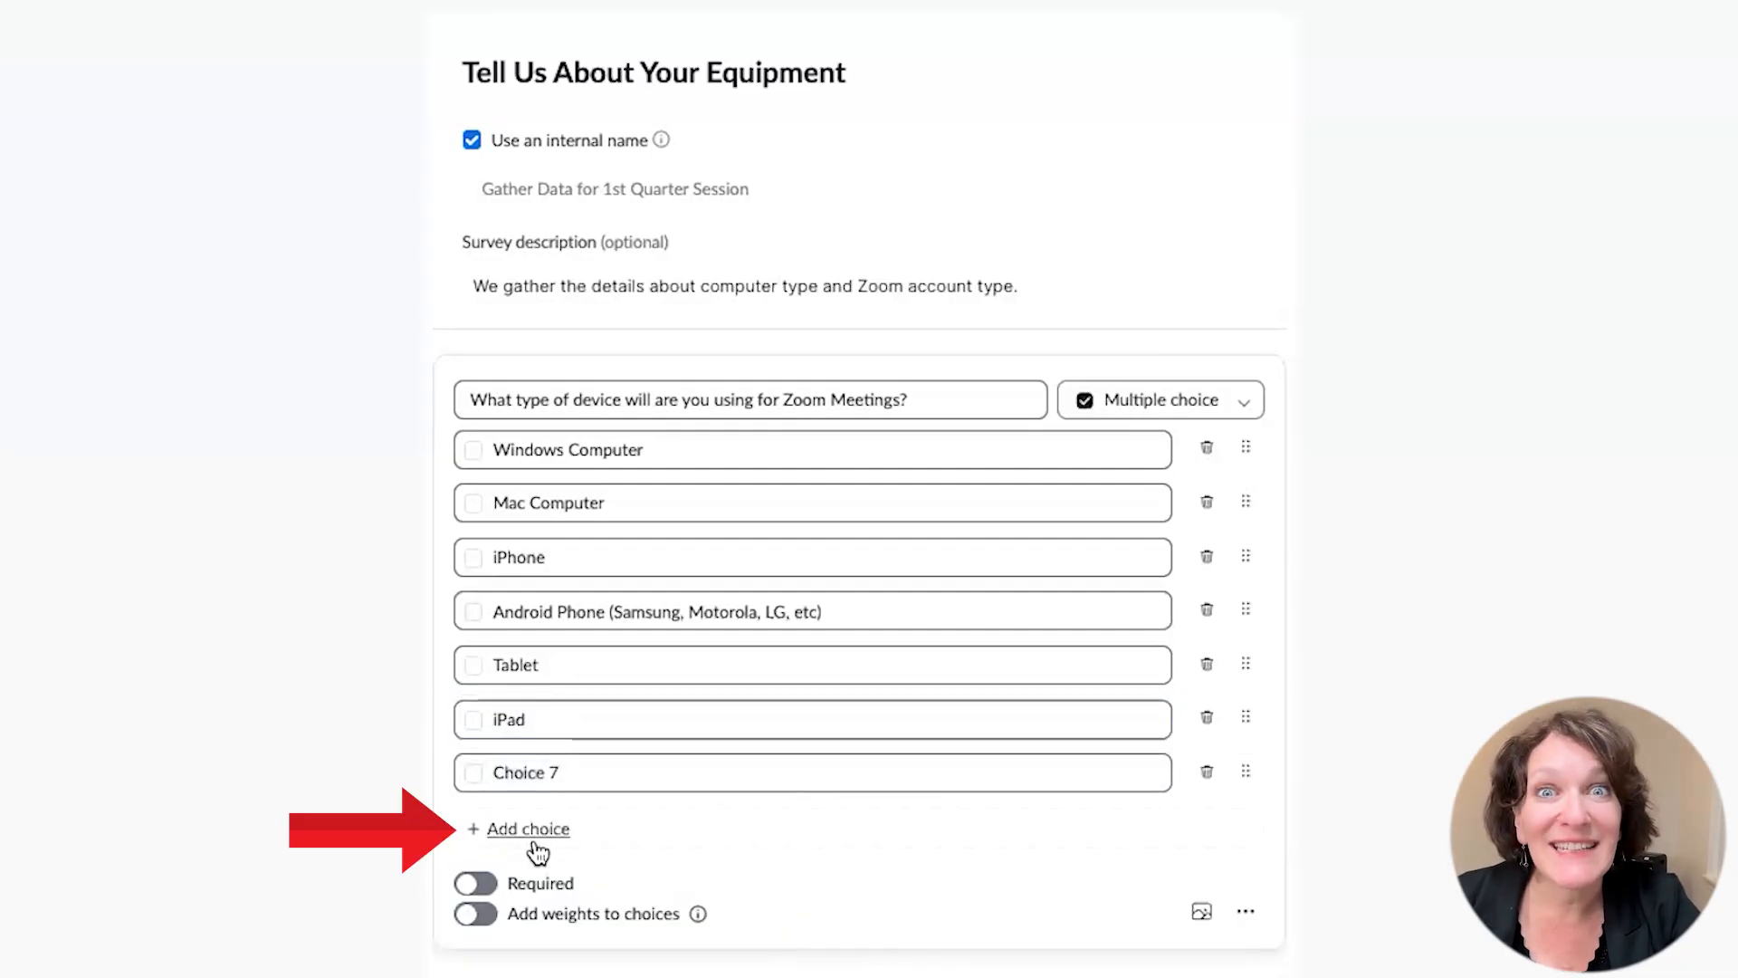
drag(598, 772, 450, 779)
text(Chromebook)
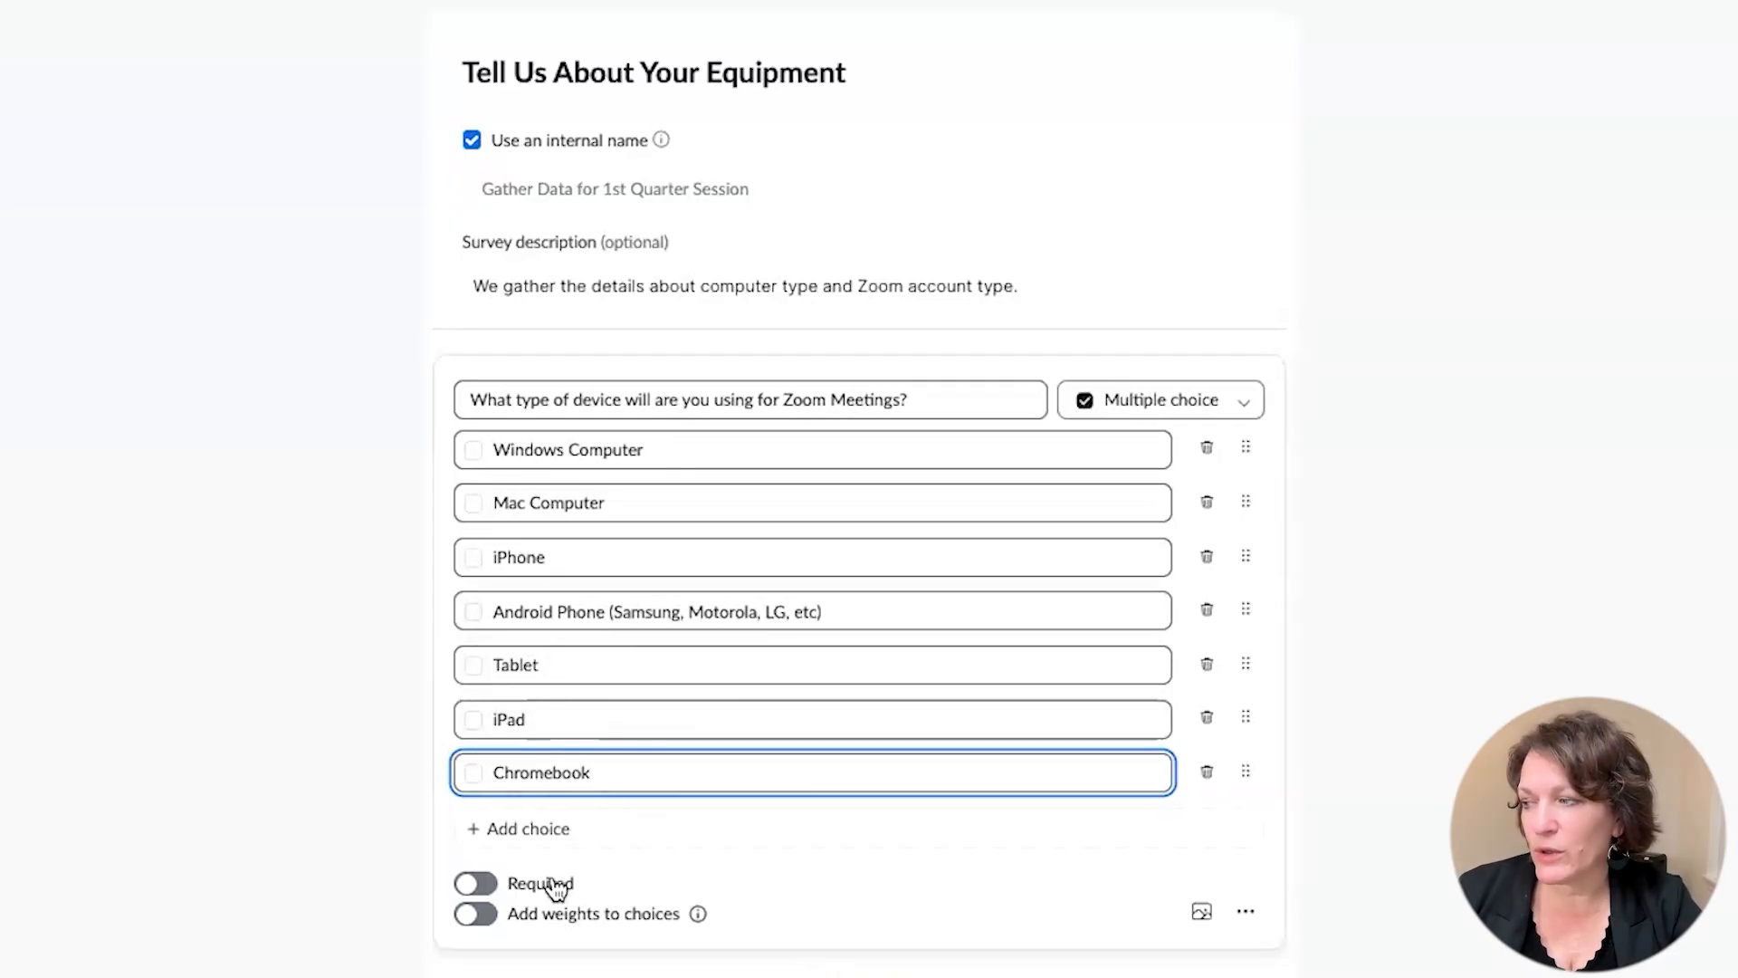
Step: Make the device question required and move its iPad choice above Tablet
click(478, 884)
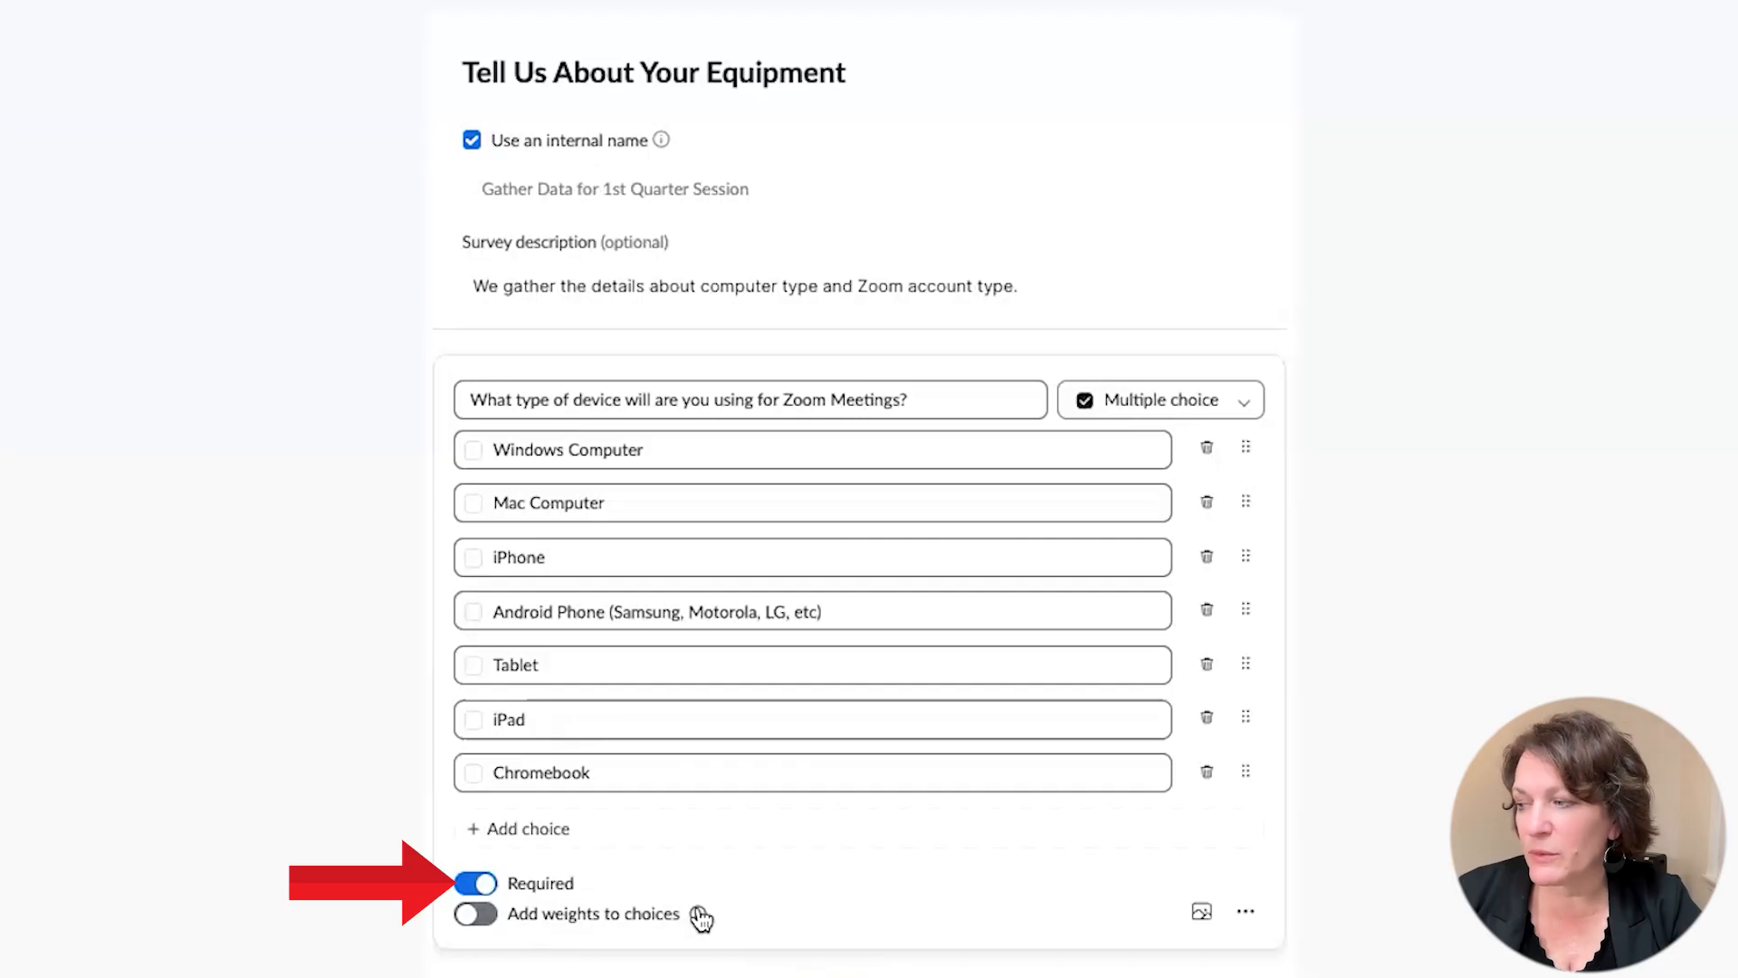
mouse_move(700, 918)
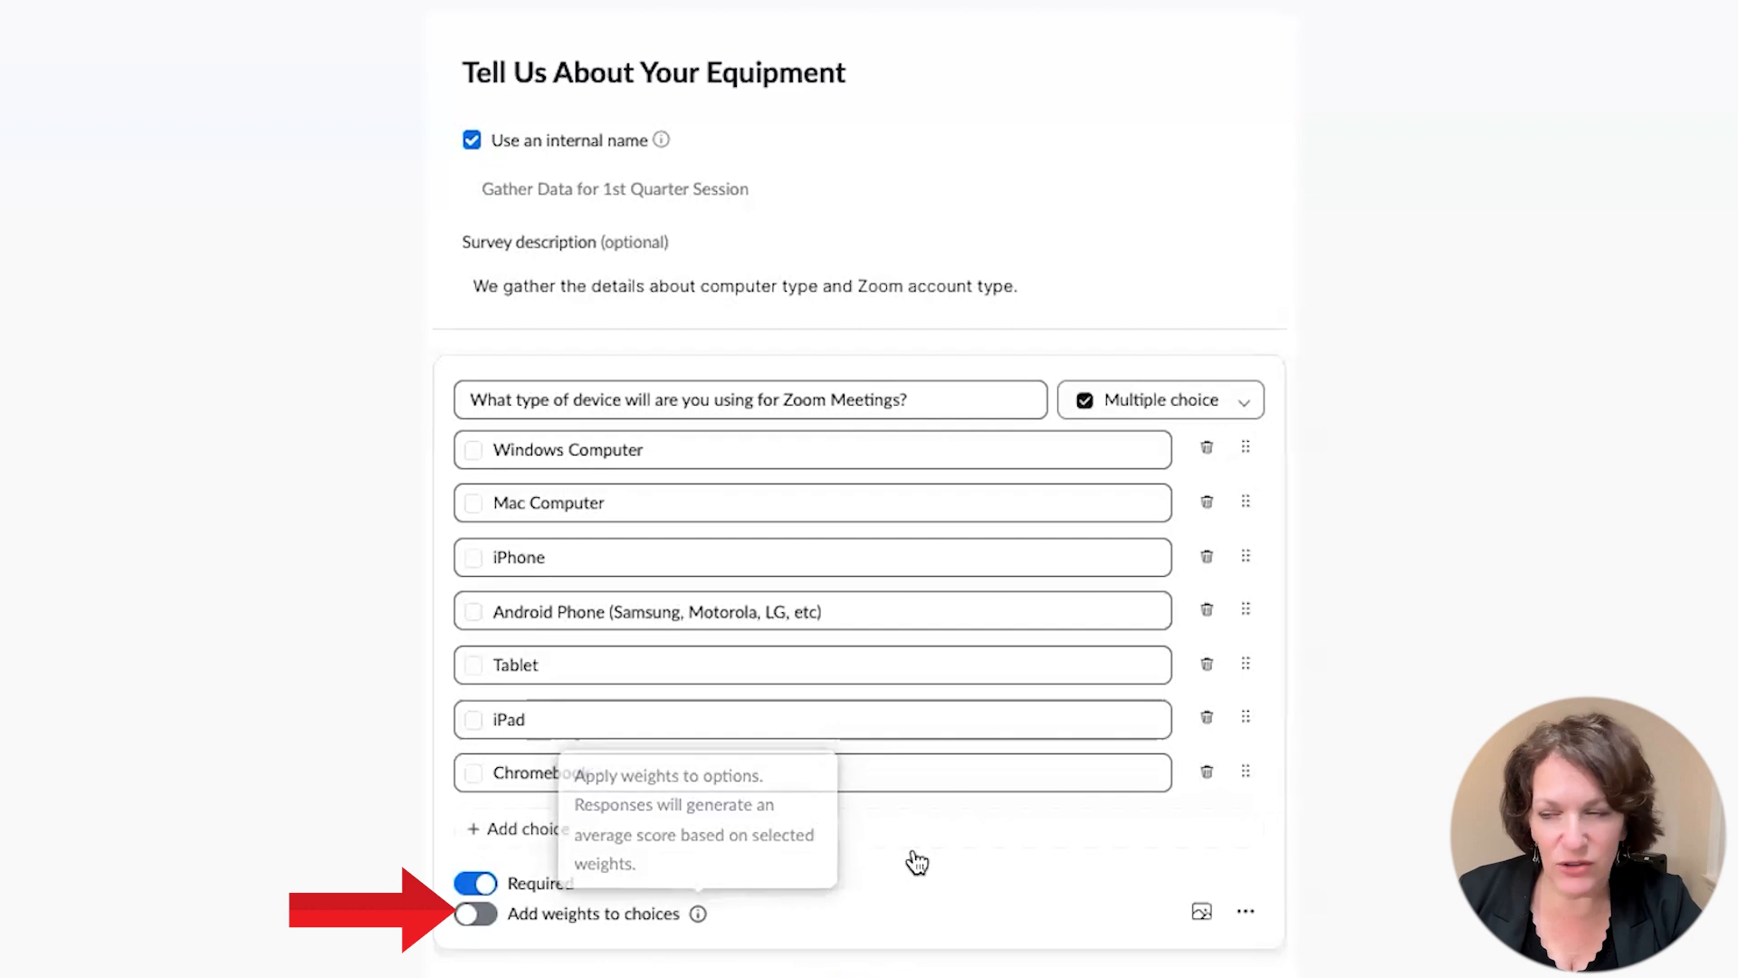
click(1247, 917)
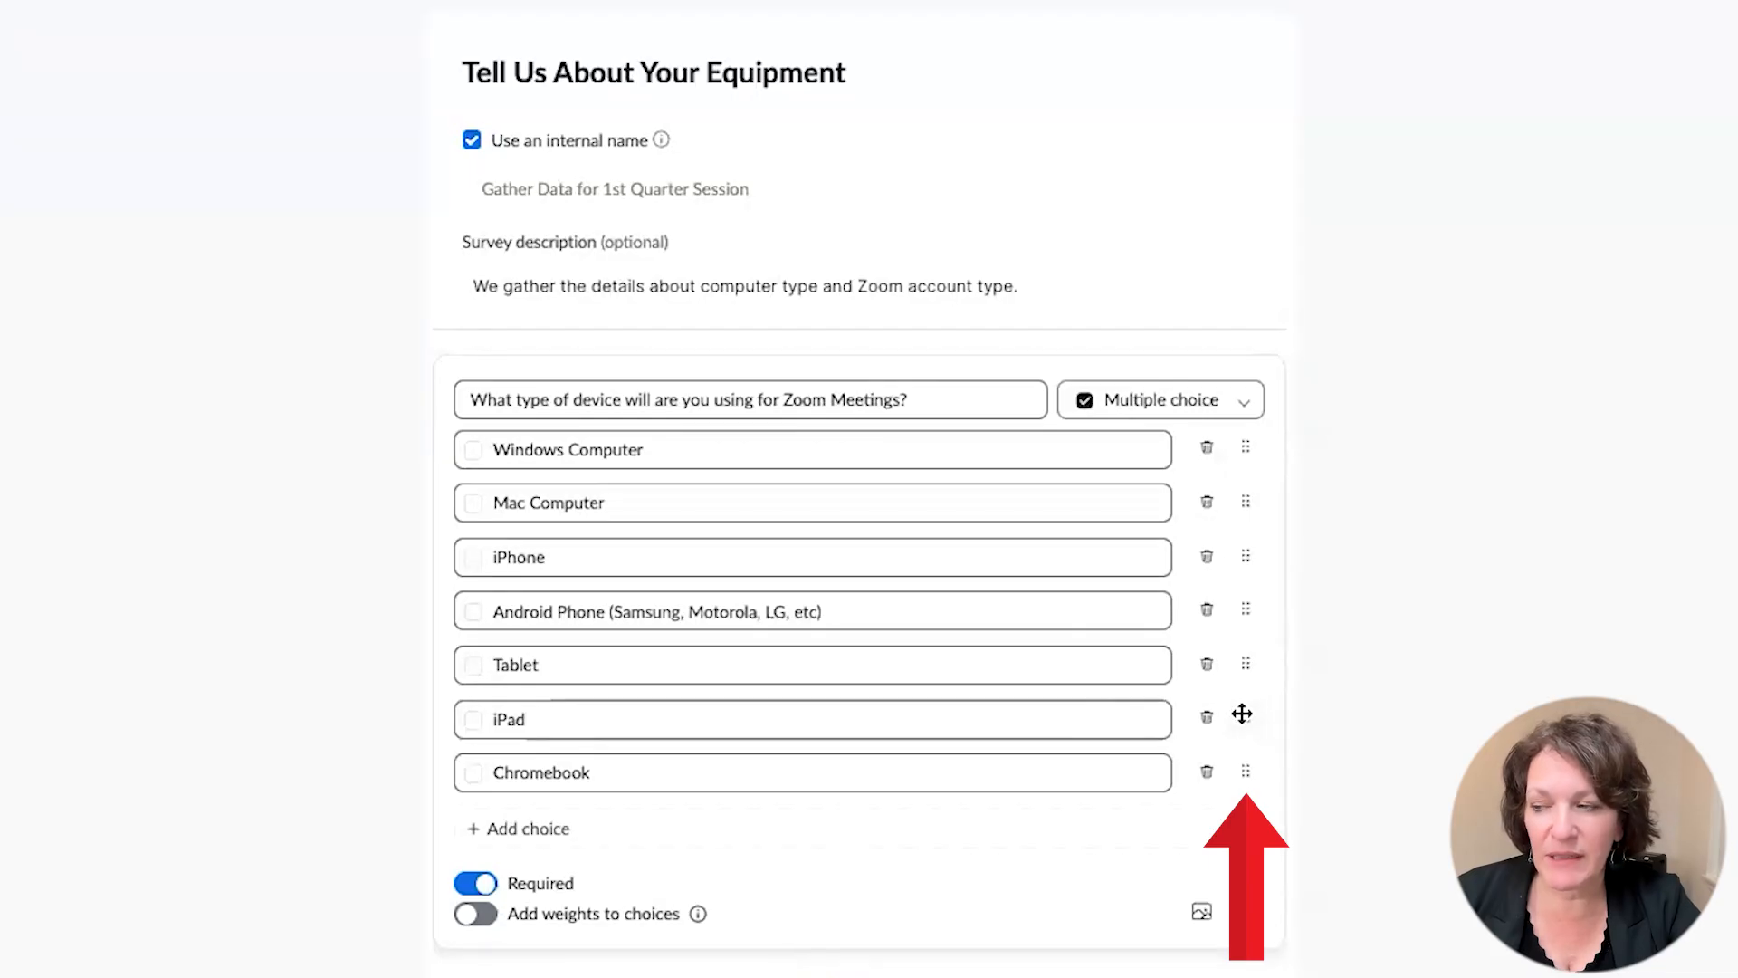
drag(1241, 714, 1236, 650)
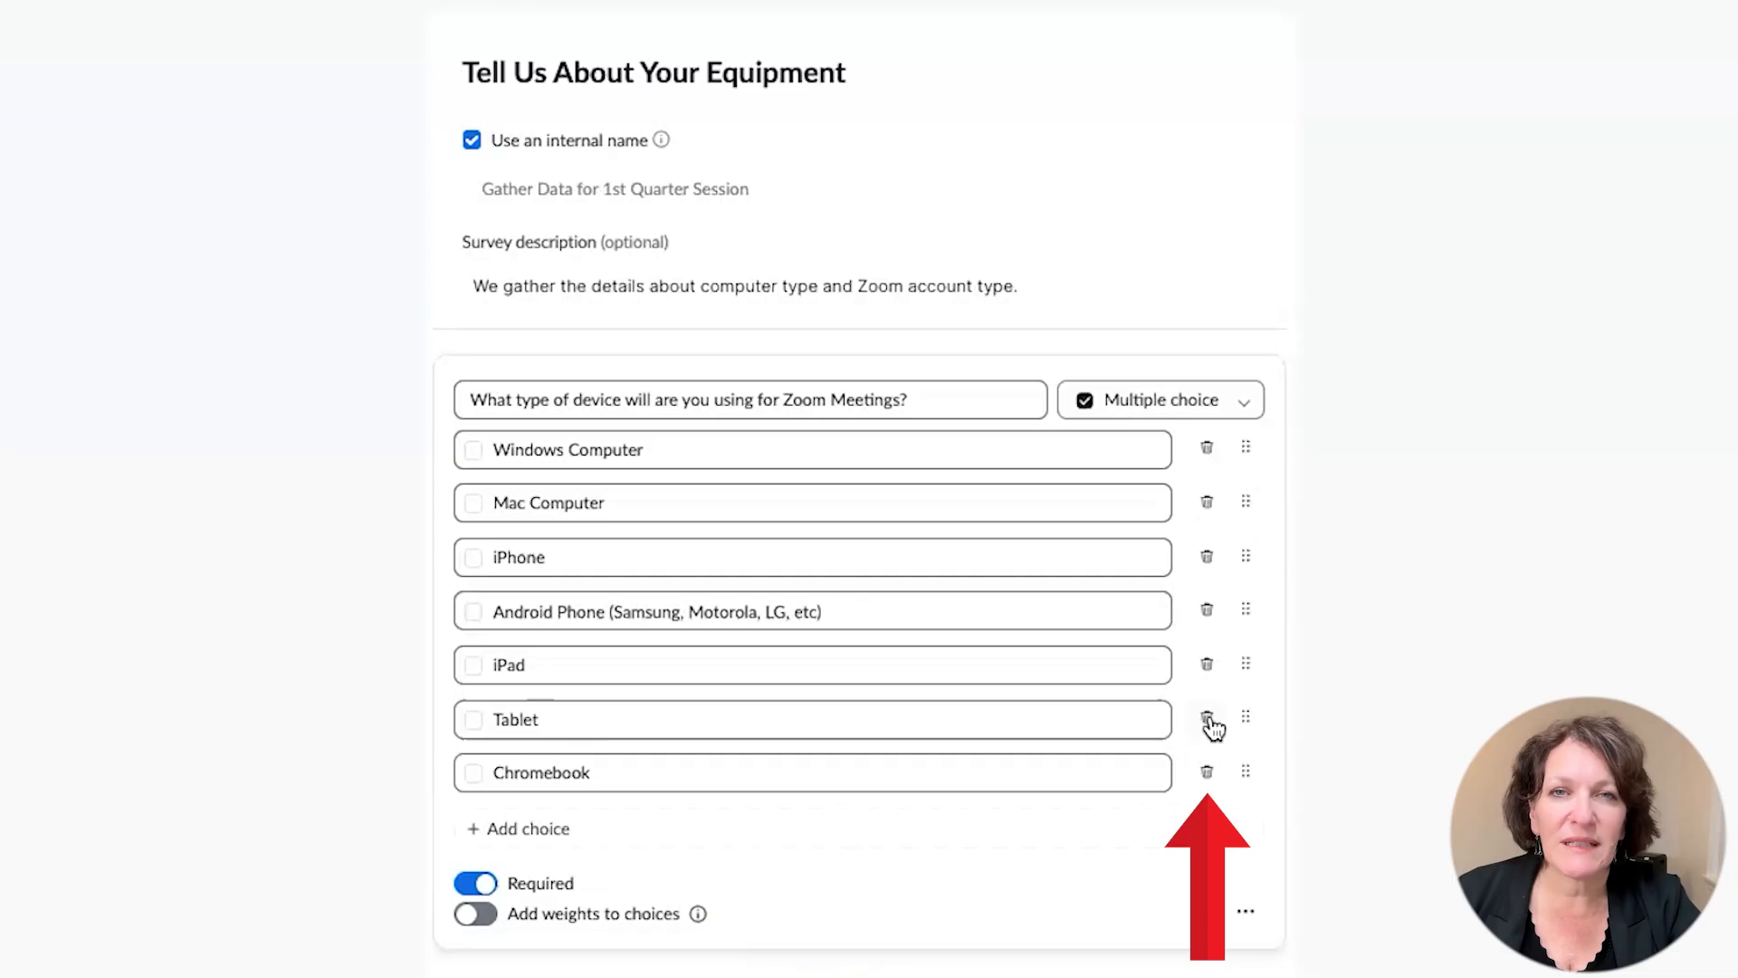
Step: Add a second question with the text "What type of Zoom account do you use for business?"
scroll(1214, 727, down, 2)
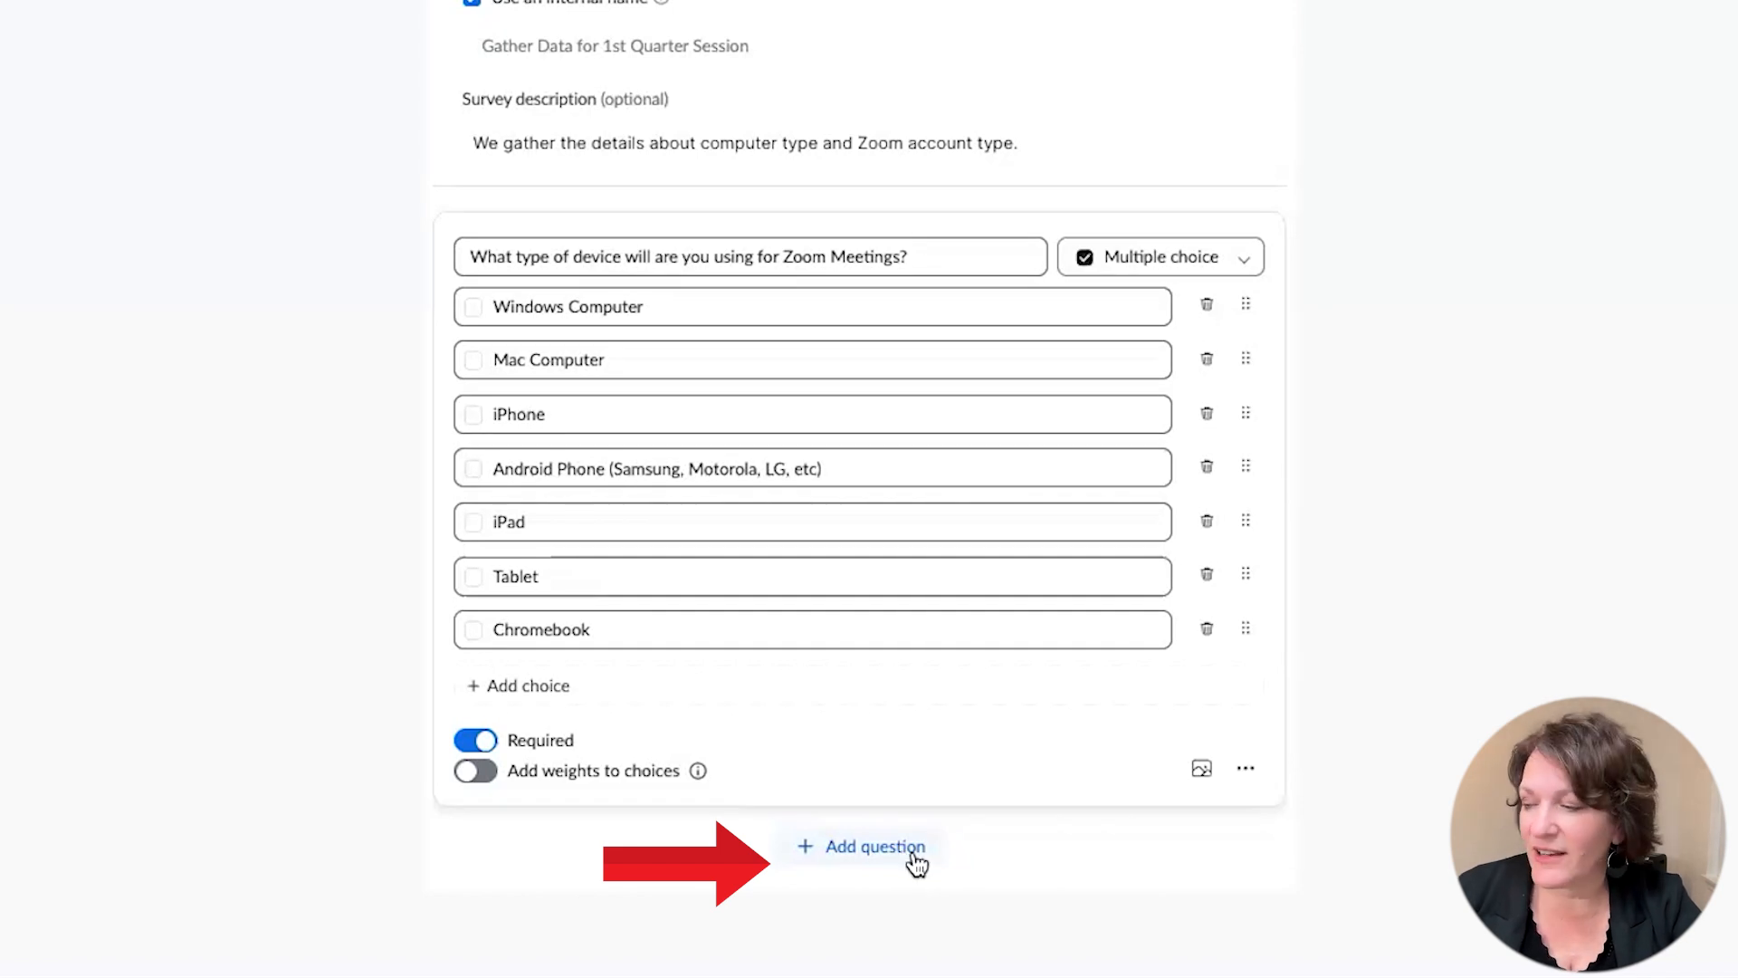
click(873, 854)
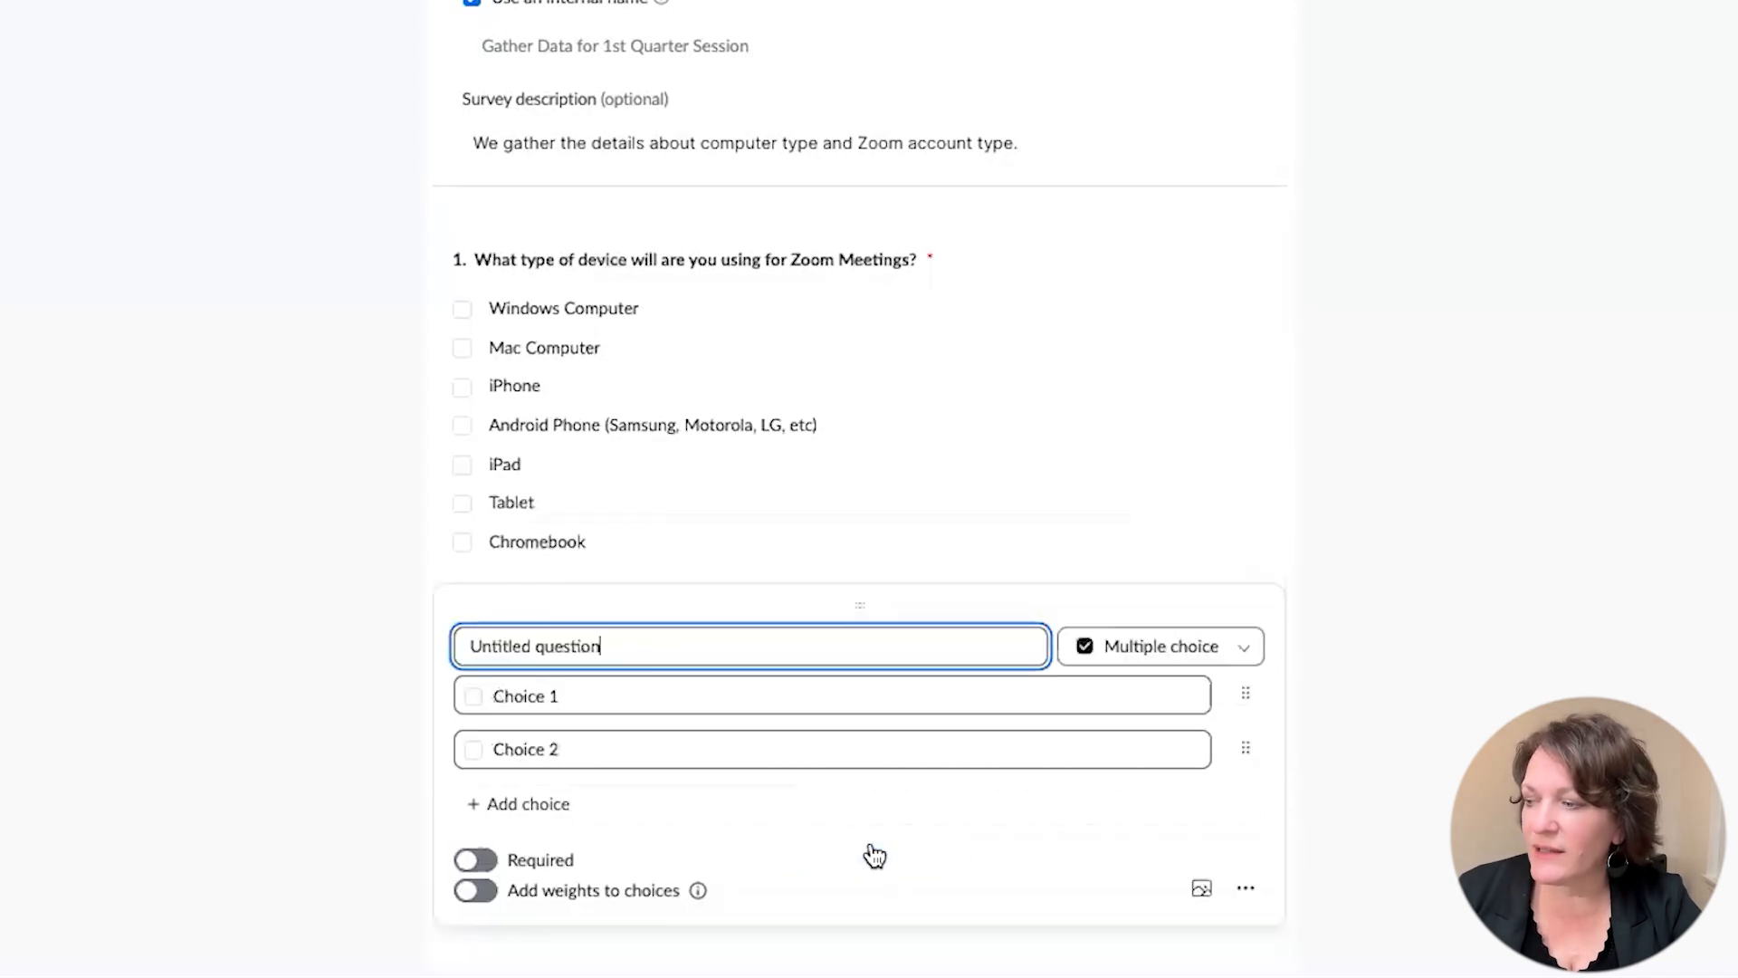
drag(637, 637, 382, 662)
text(What)
key(BackSpace)
key(BackSpace)
key(BackSpace)
key(BackSpace)
text(What type of Zoom account )
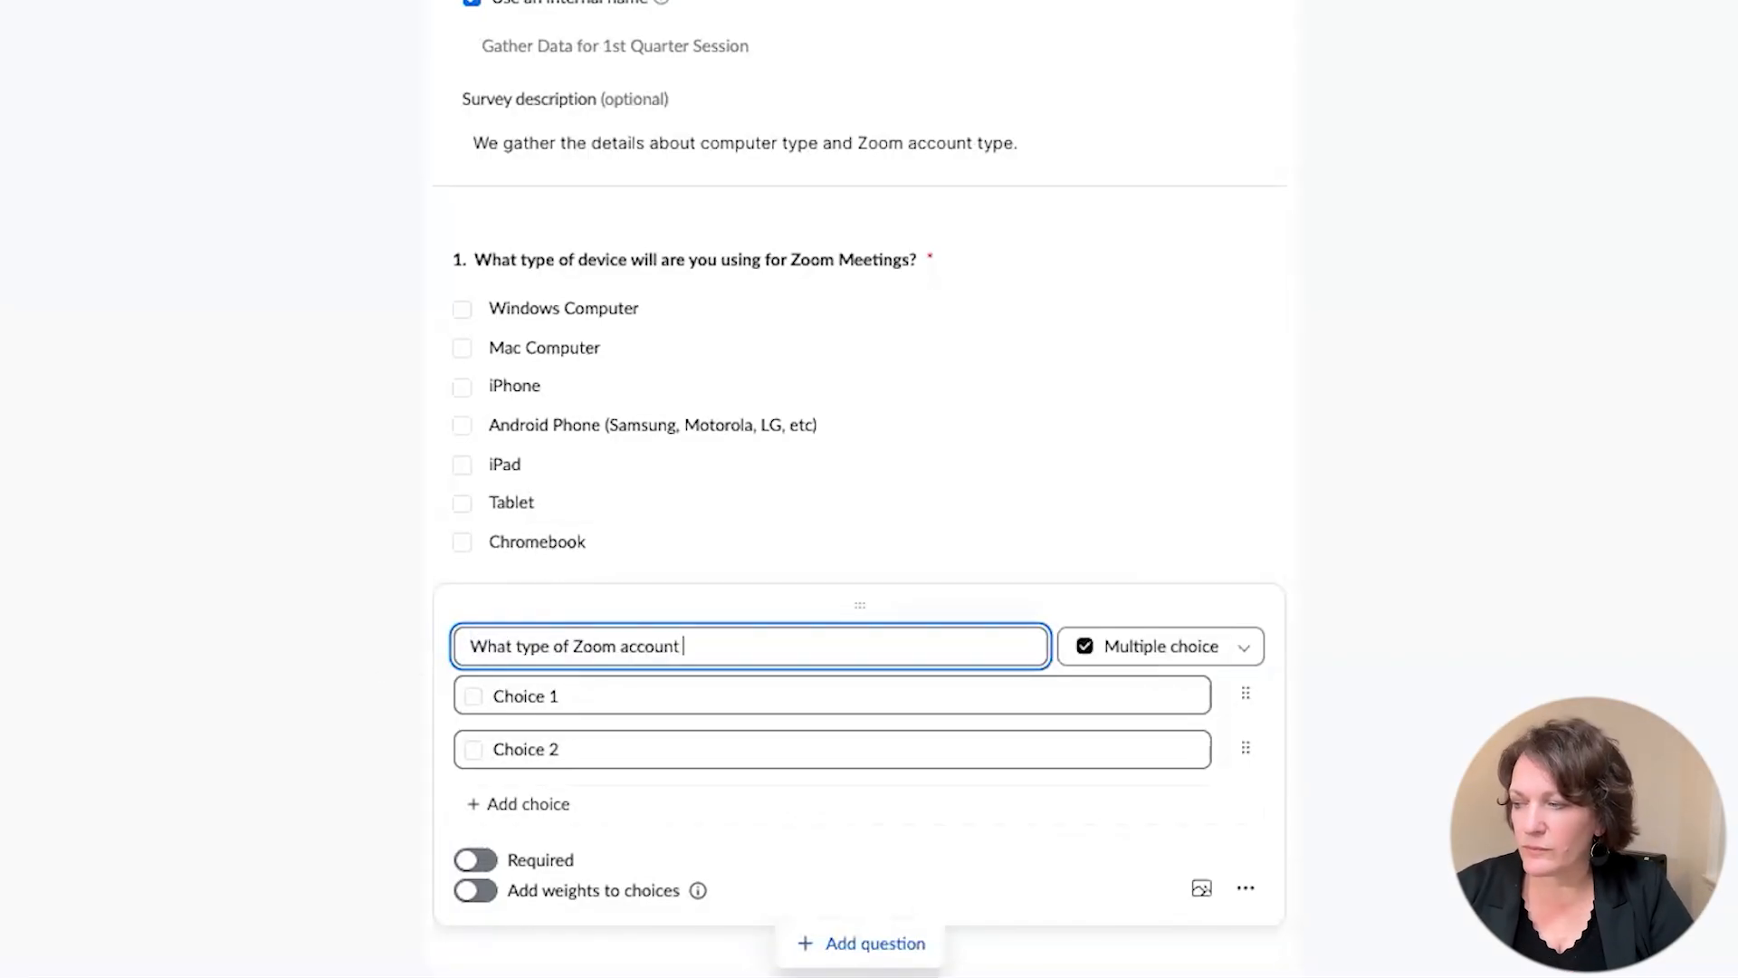
text(do you use for business?)
Step: Set the account question's type to Single choice and name its first two answer choices "Basic (free)" and "Pro (paid)"
click(1160, 646)
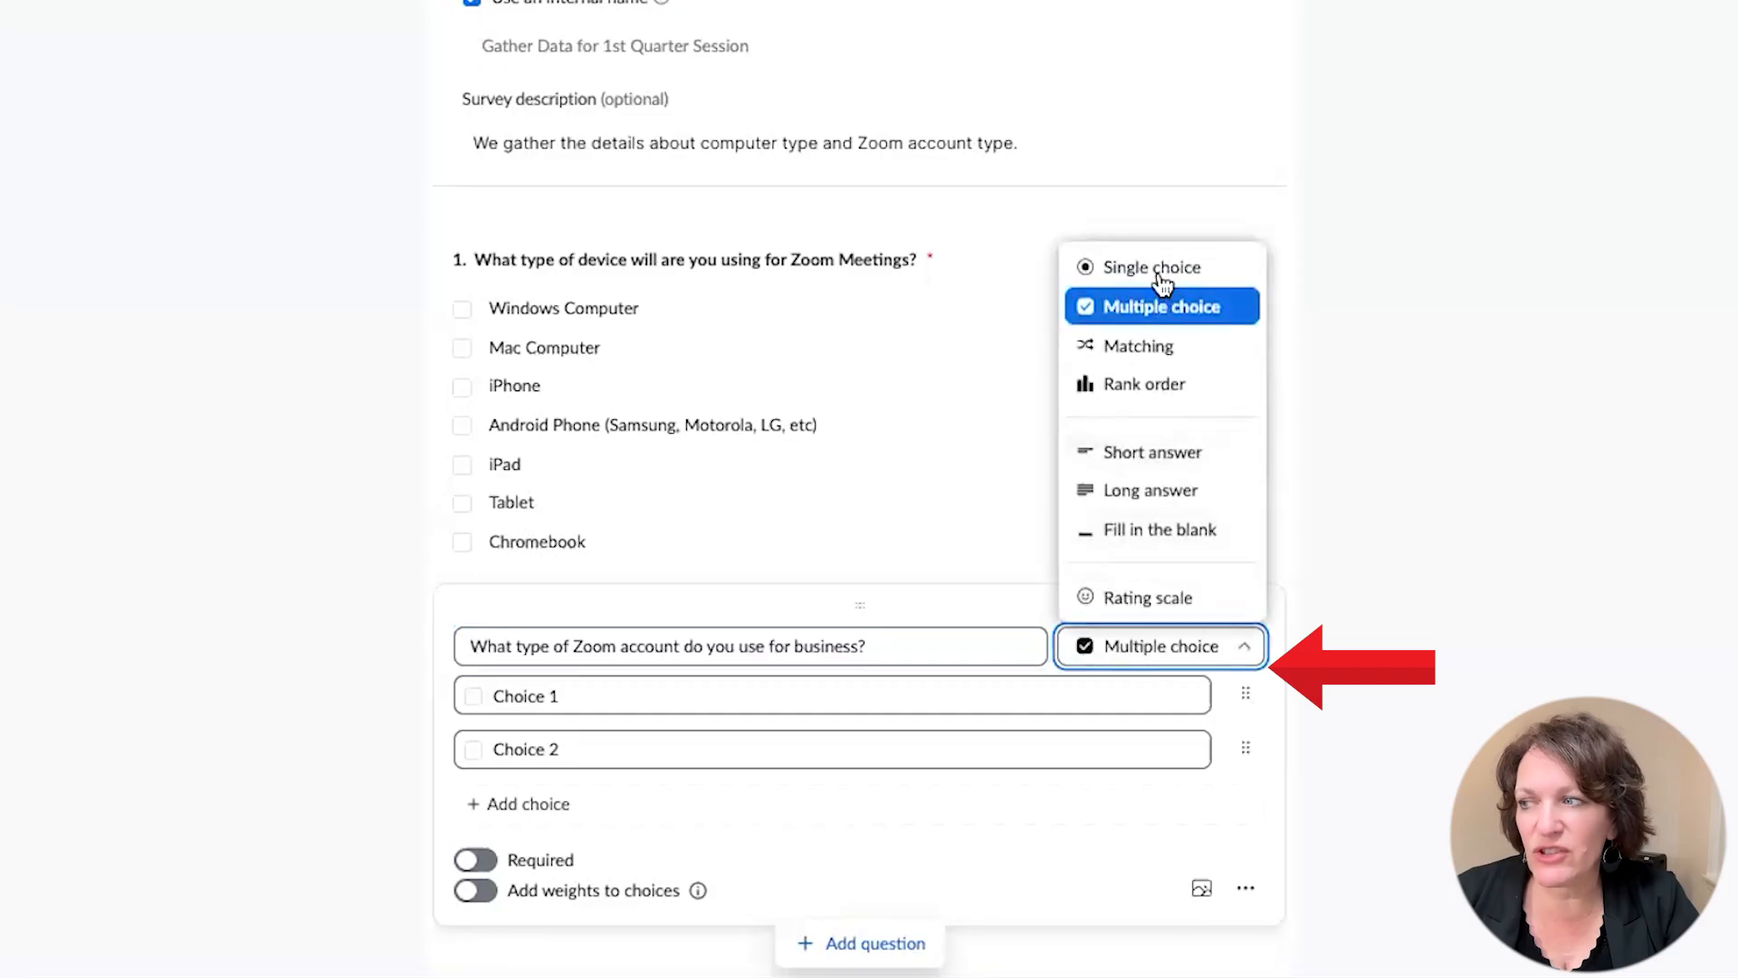
click(1154, 269)
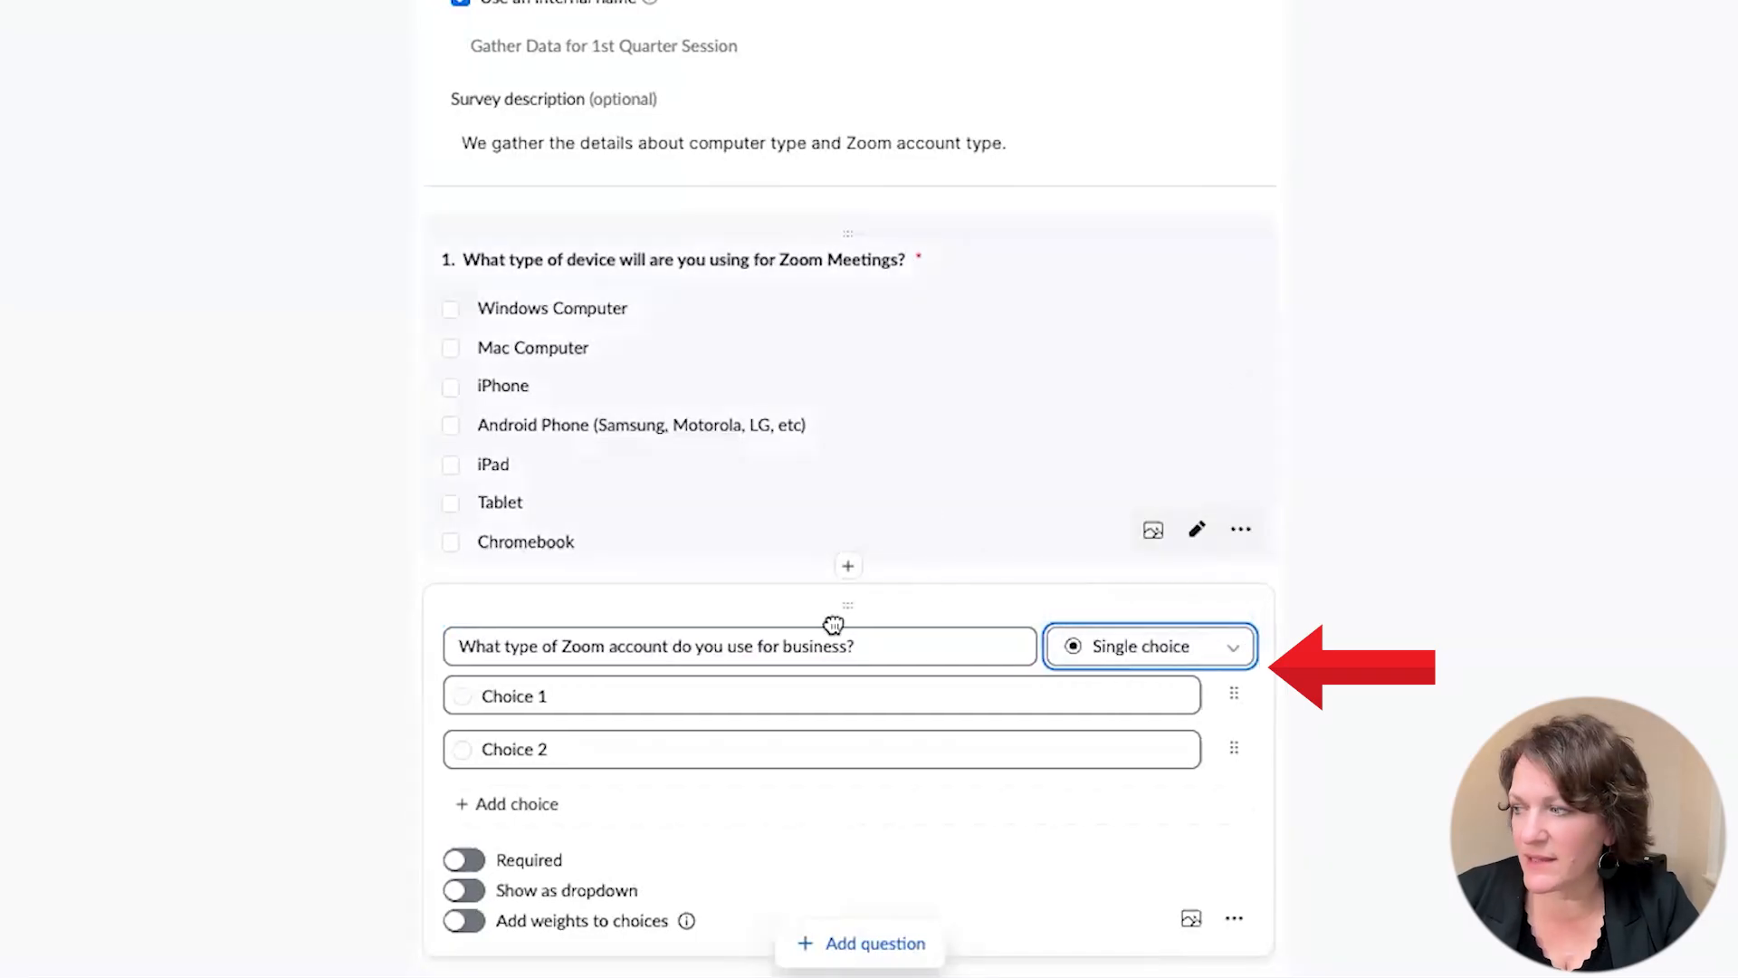
drag(558, 695, 472, 693)
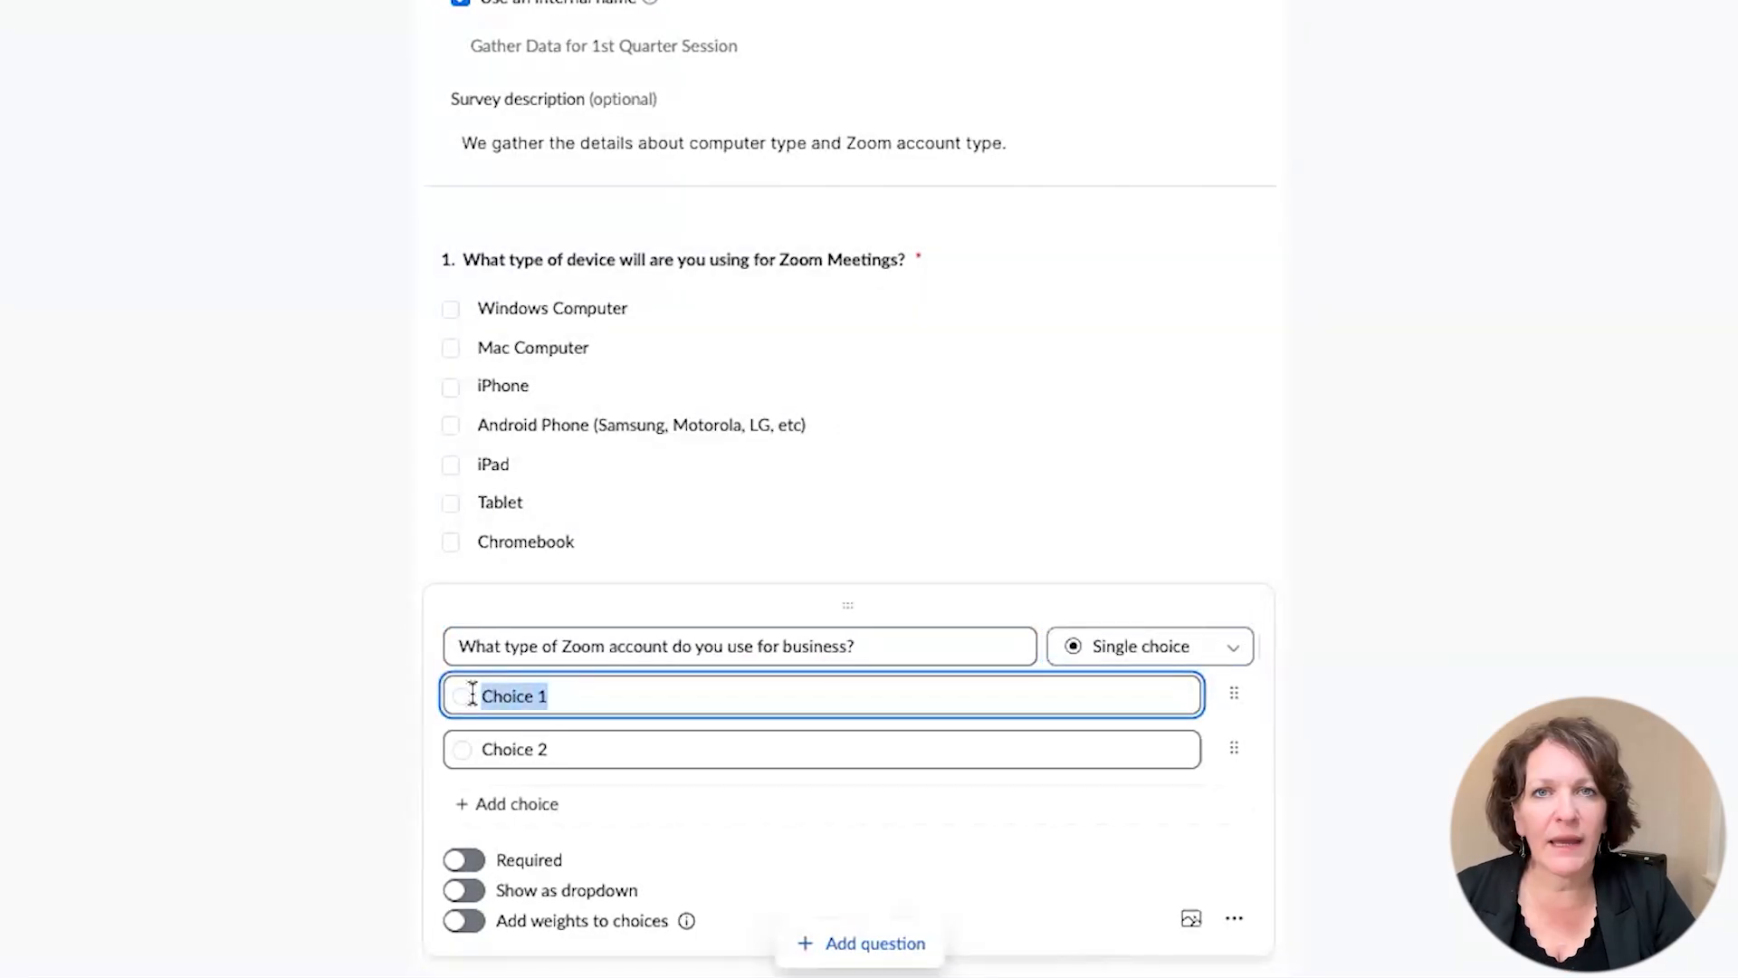
text(Basic (free)
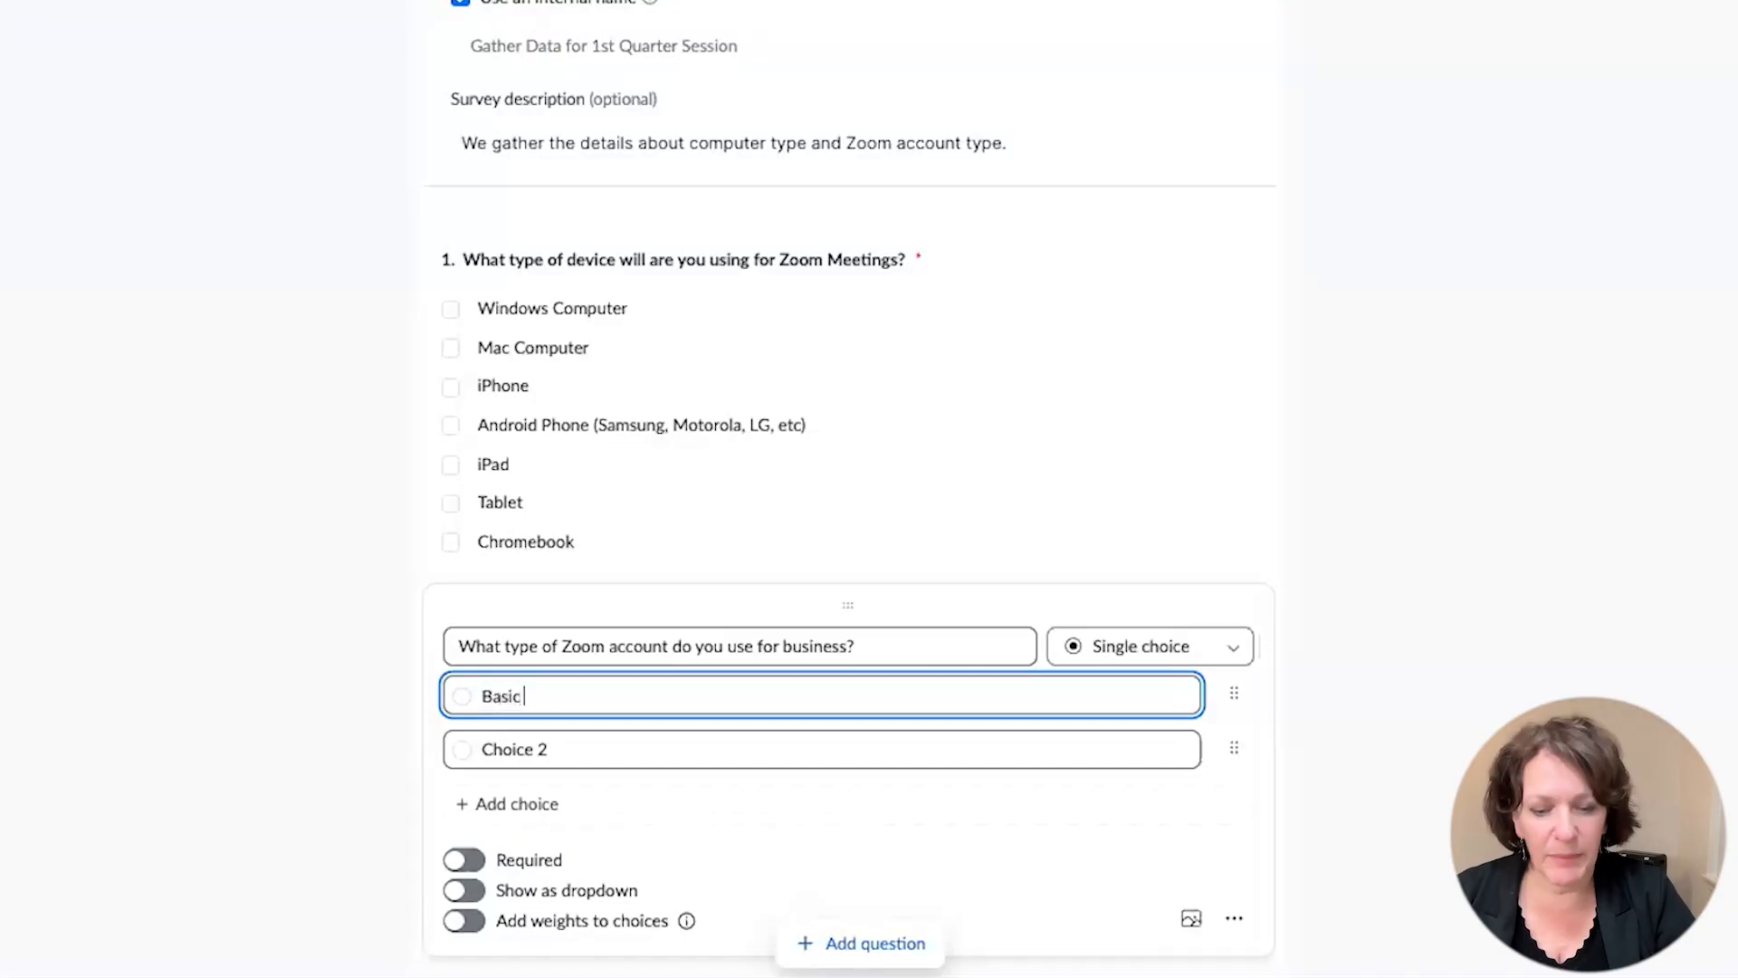
text())
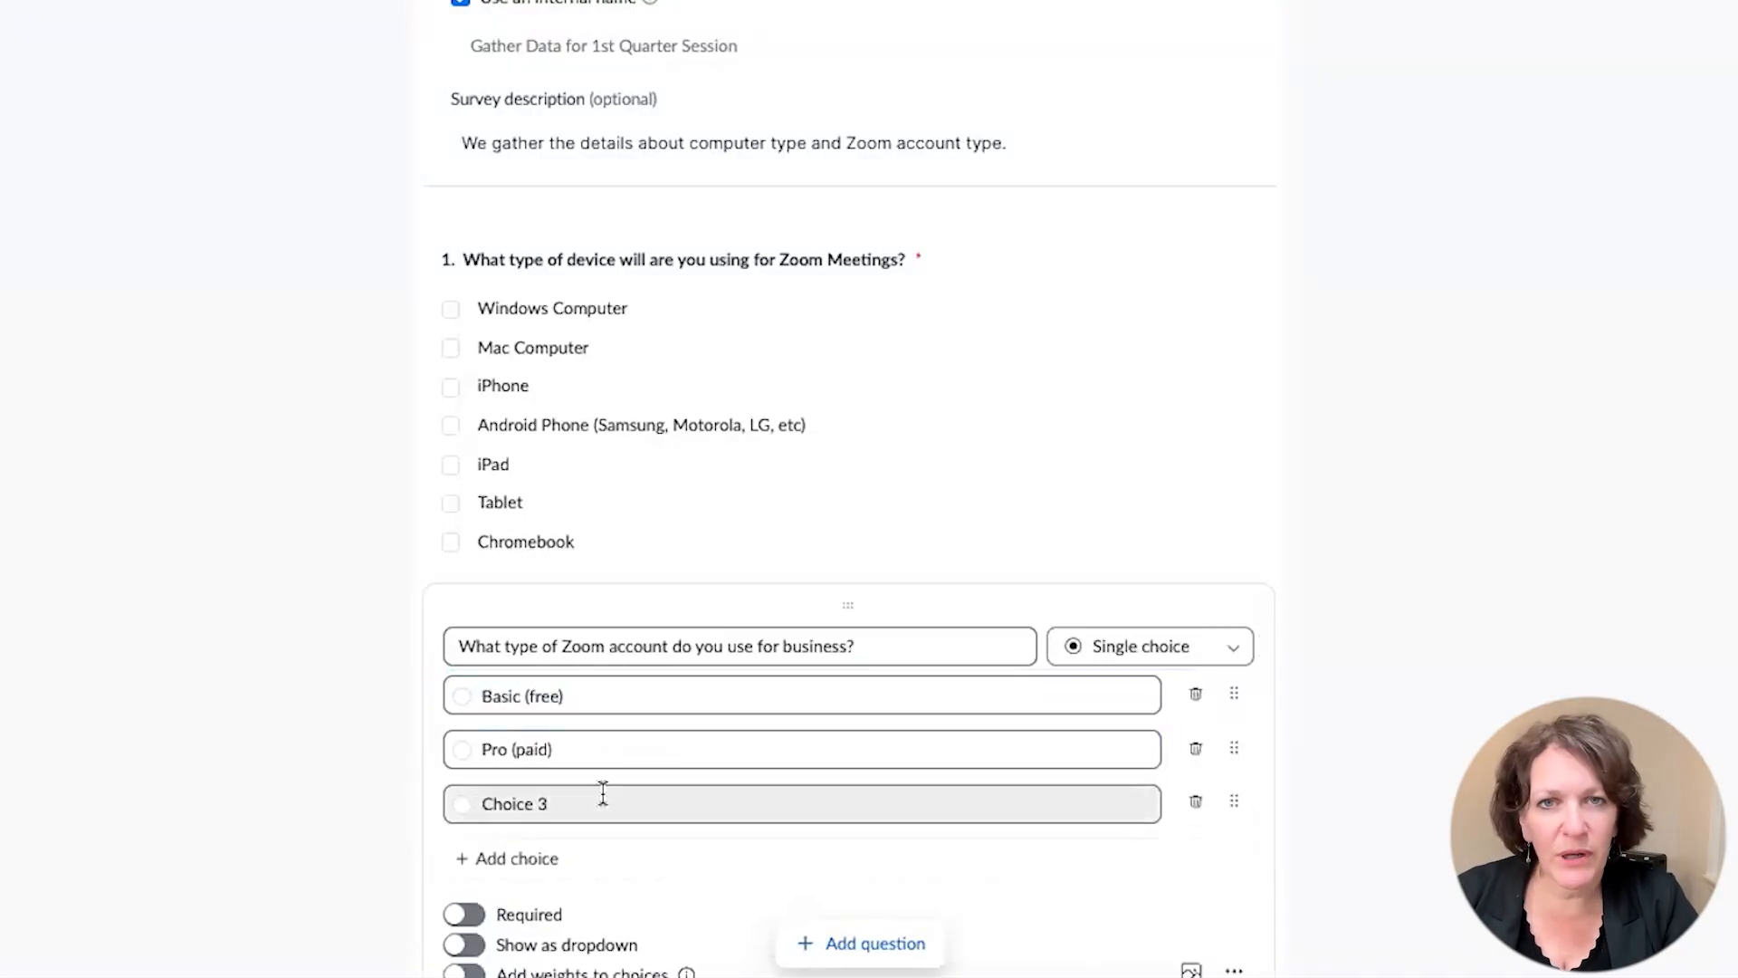
Step: Name the account question's third choice "Webinars Plus with Pro" and add a fourth choice, "Business, Enterprise and higher"
drag(570, 803, 470, 807)
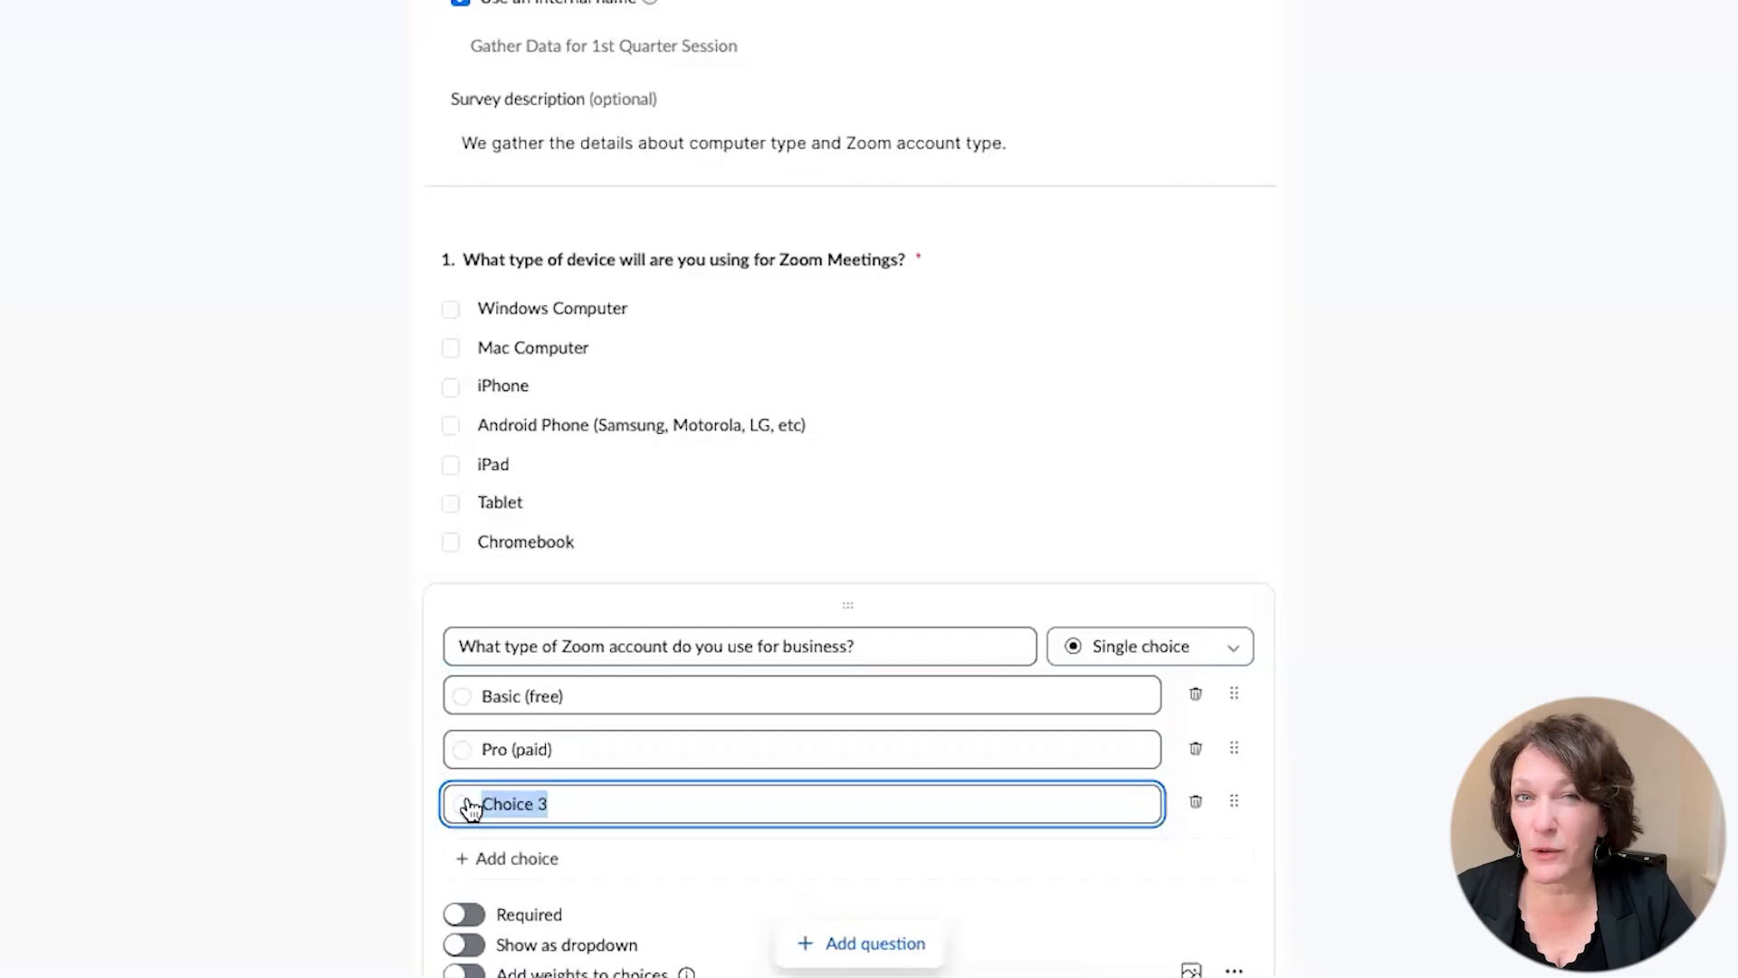
text(Webinars Plus)
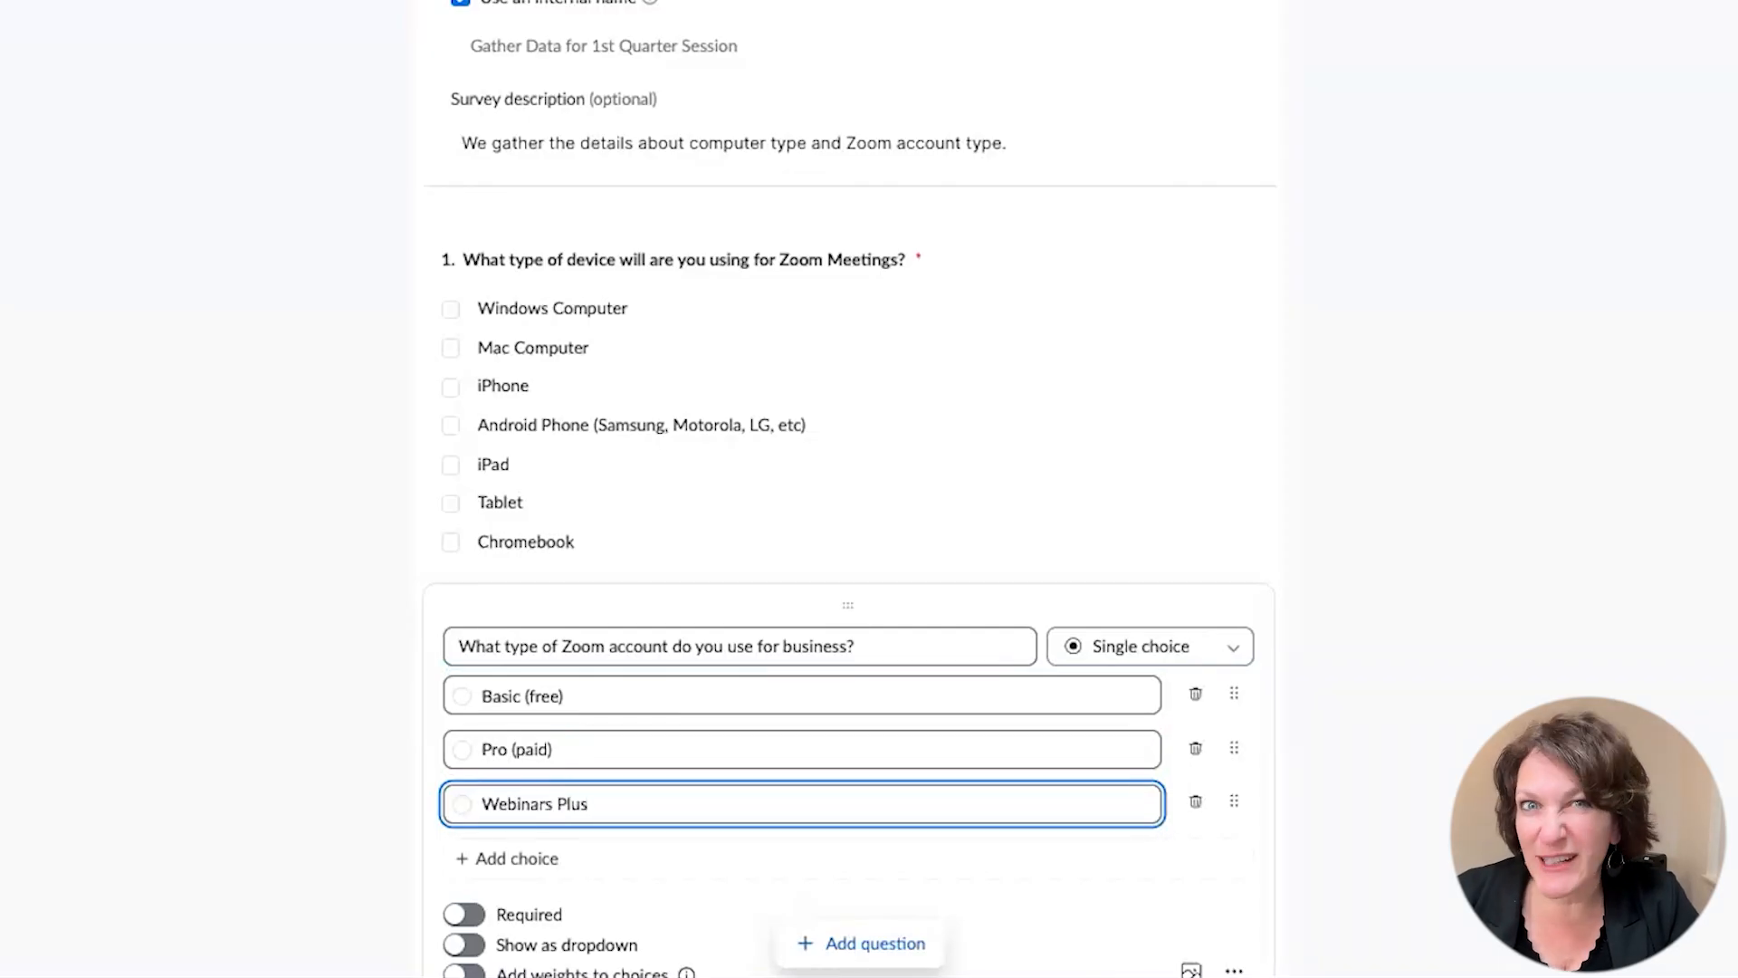
text( with Pro)
click(472, 854)
triple_click(471, 855)
text(Business, Enterprise and higher)
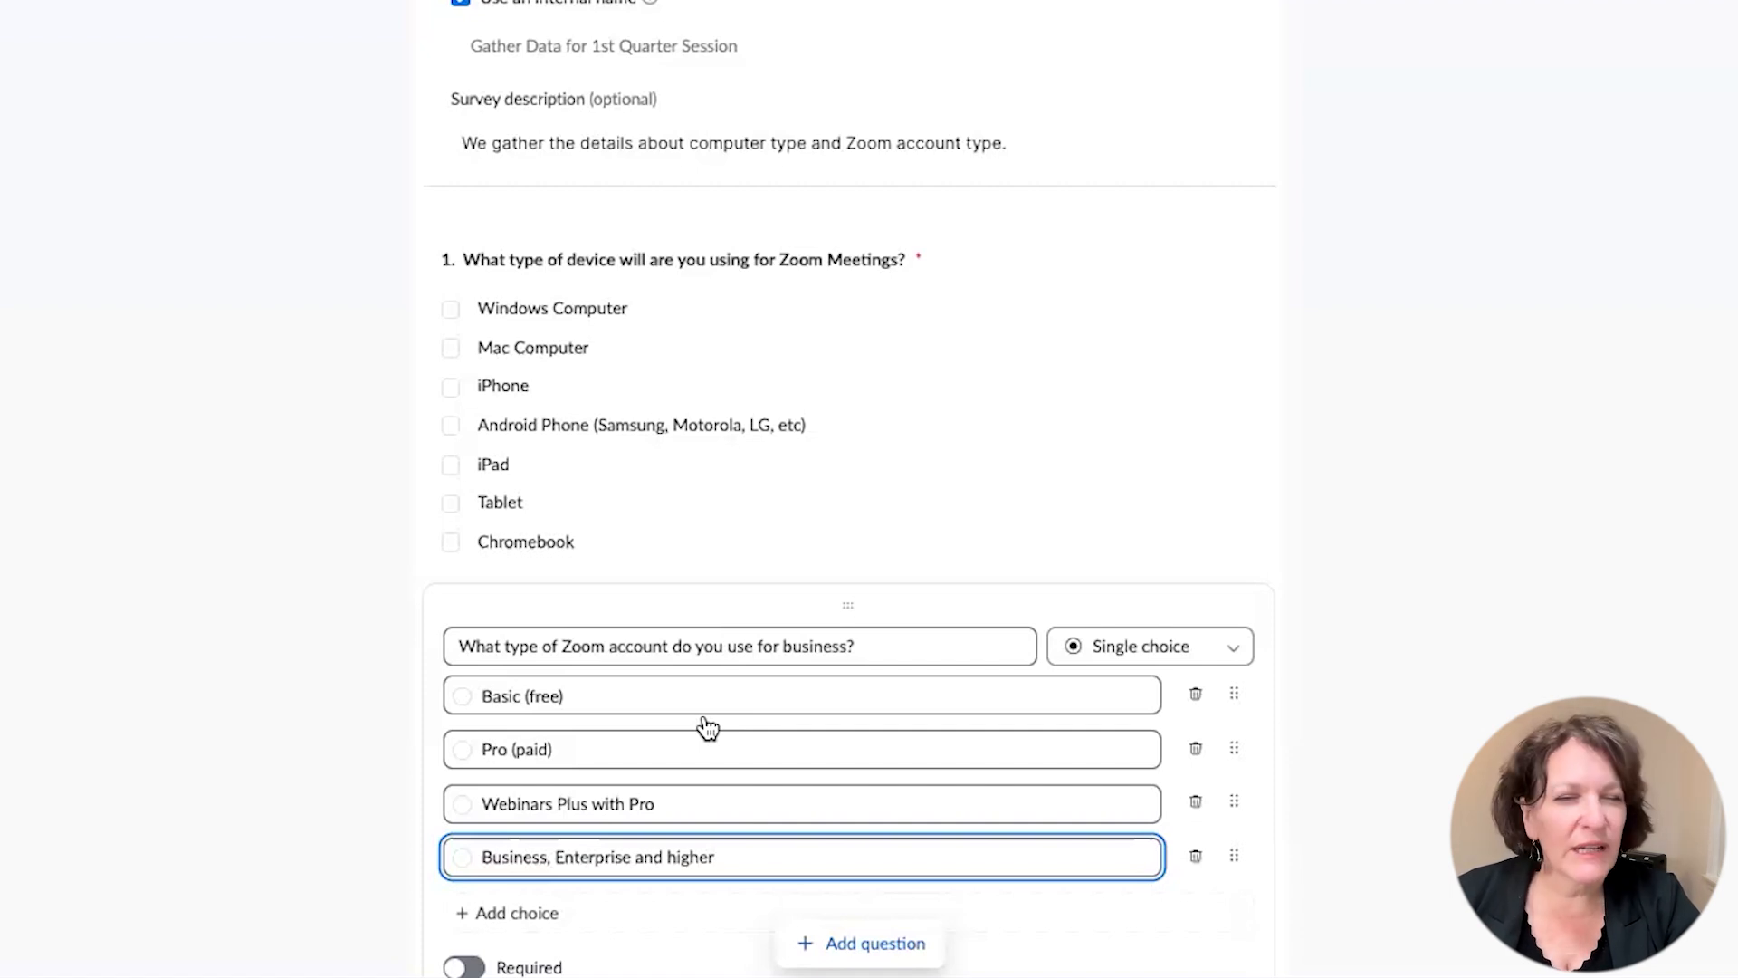
Step: Make the Zoom account question required
scroll(1049, 611, down, 1)
scroll(1048, 613, down, 2)
click(466, 833)
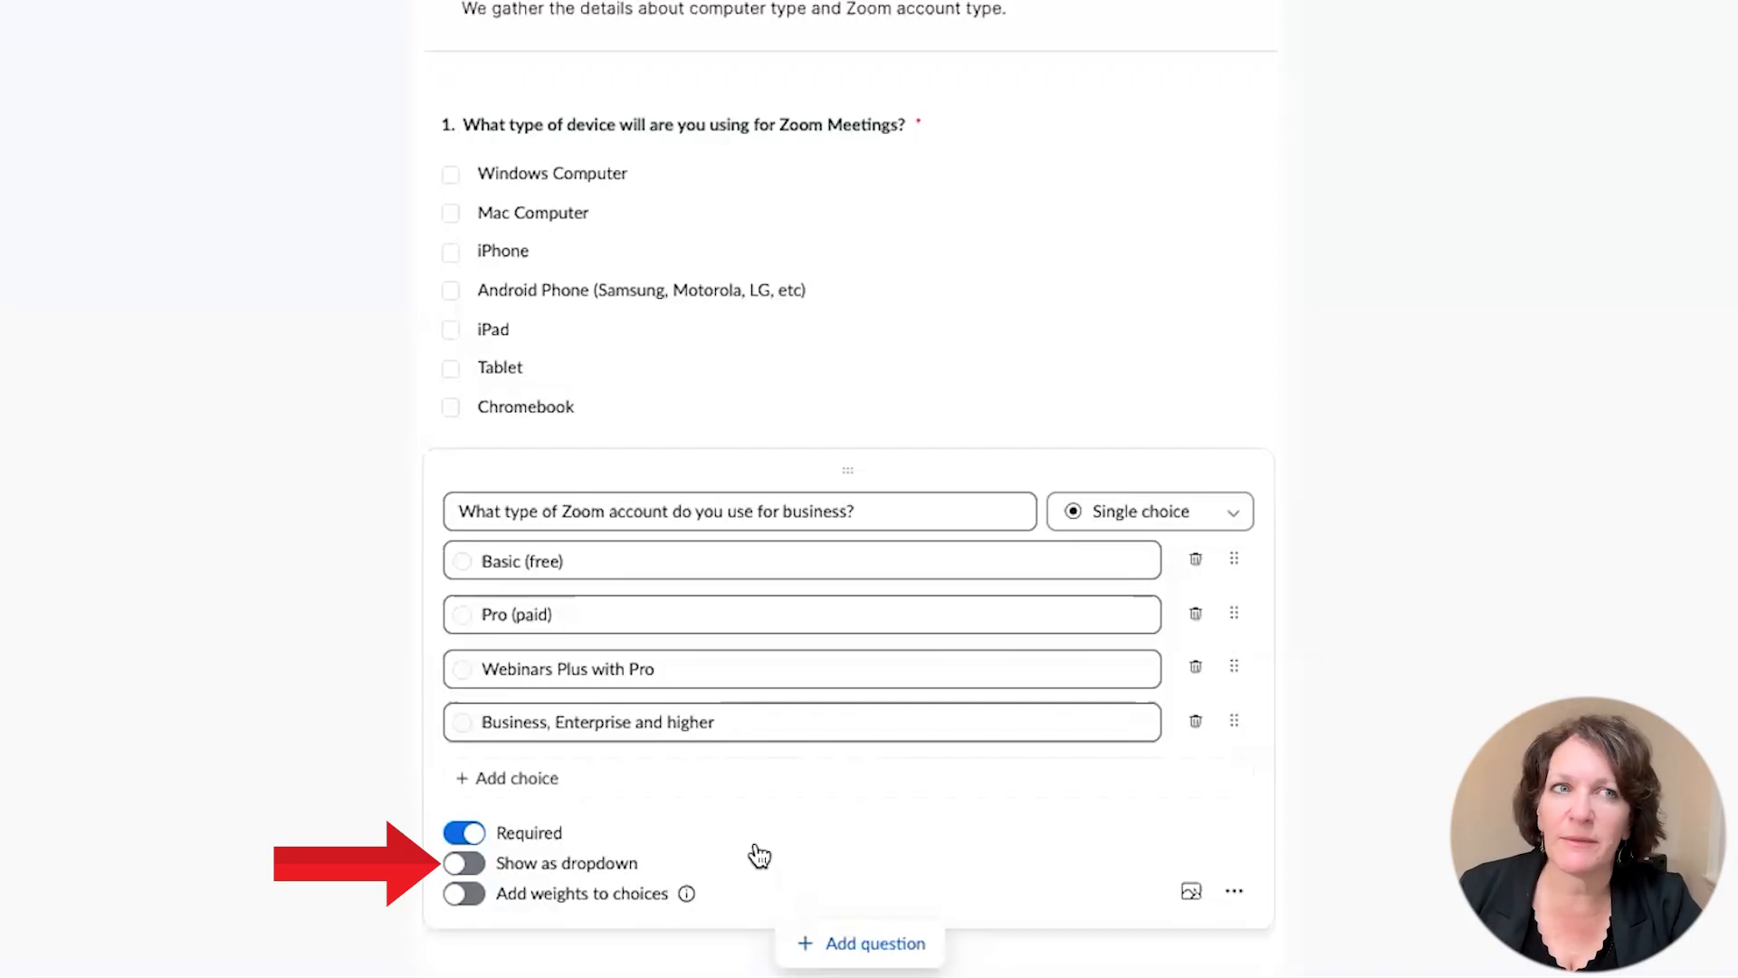
Step: In the survey settings, switch question numbering off and back on, and enable showing the question type
mouse_move(1142, 425)
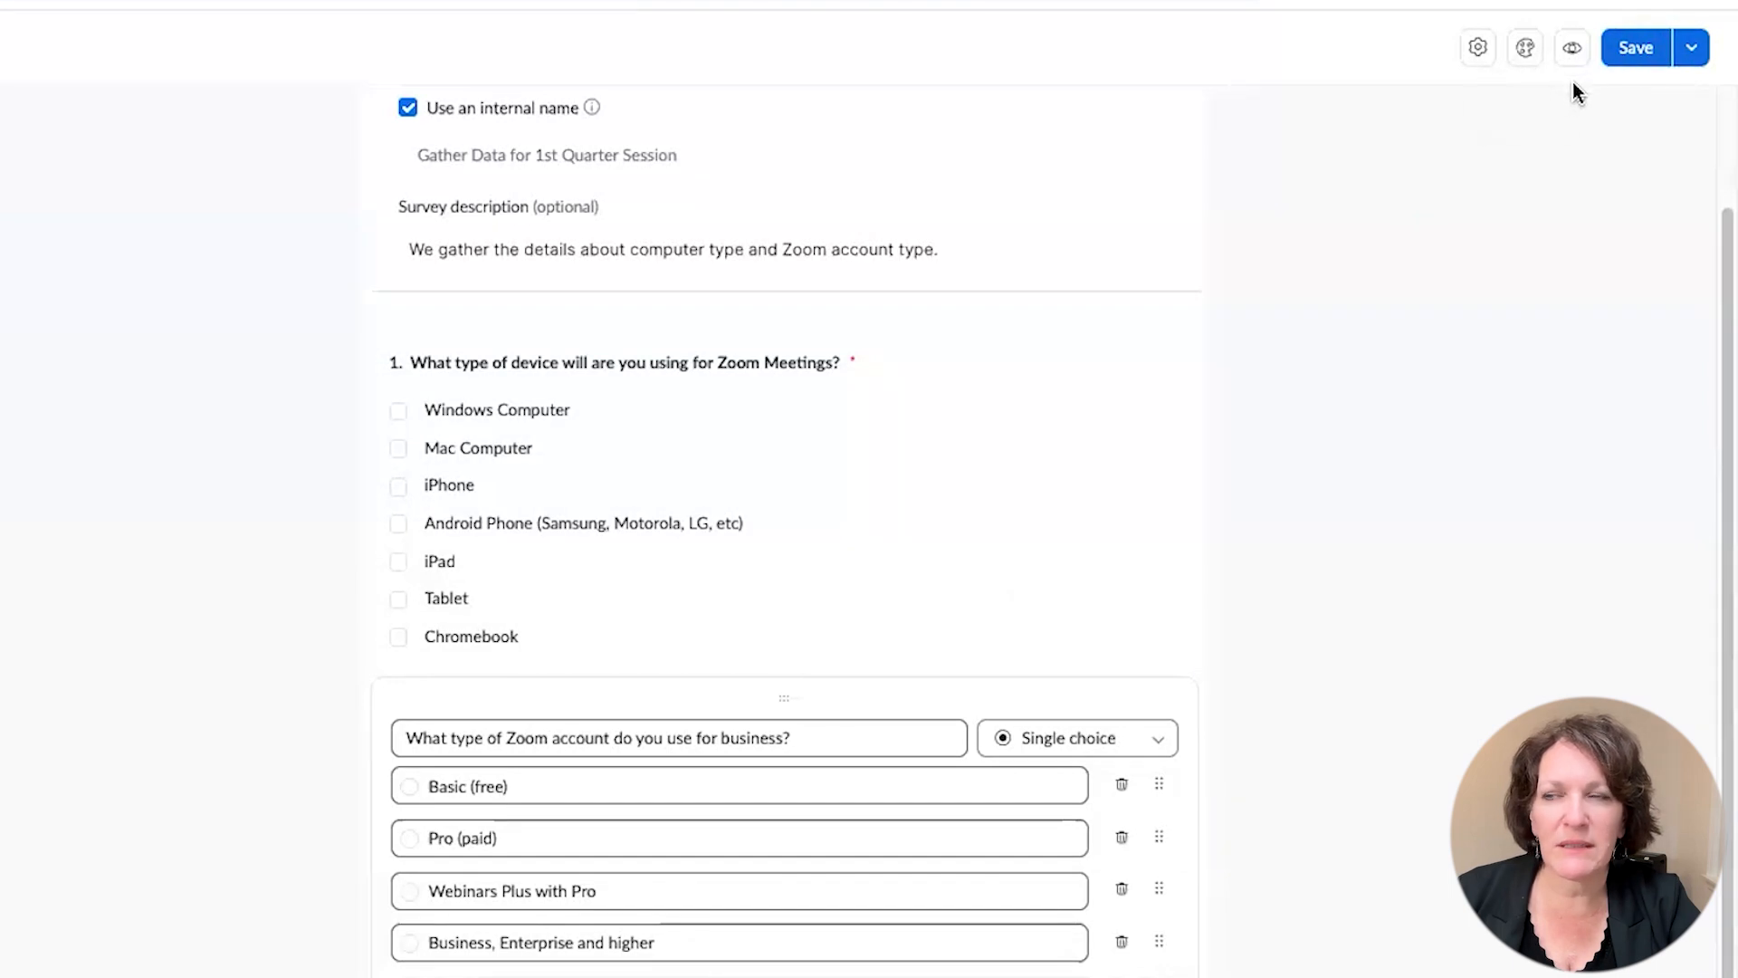
click(1478, 54)
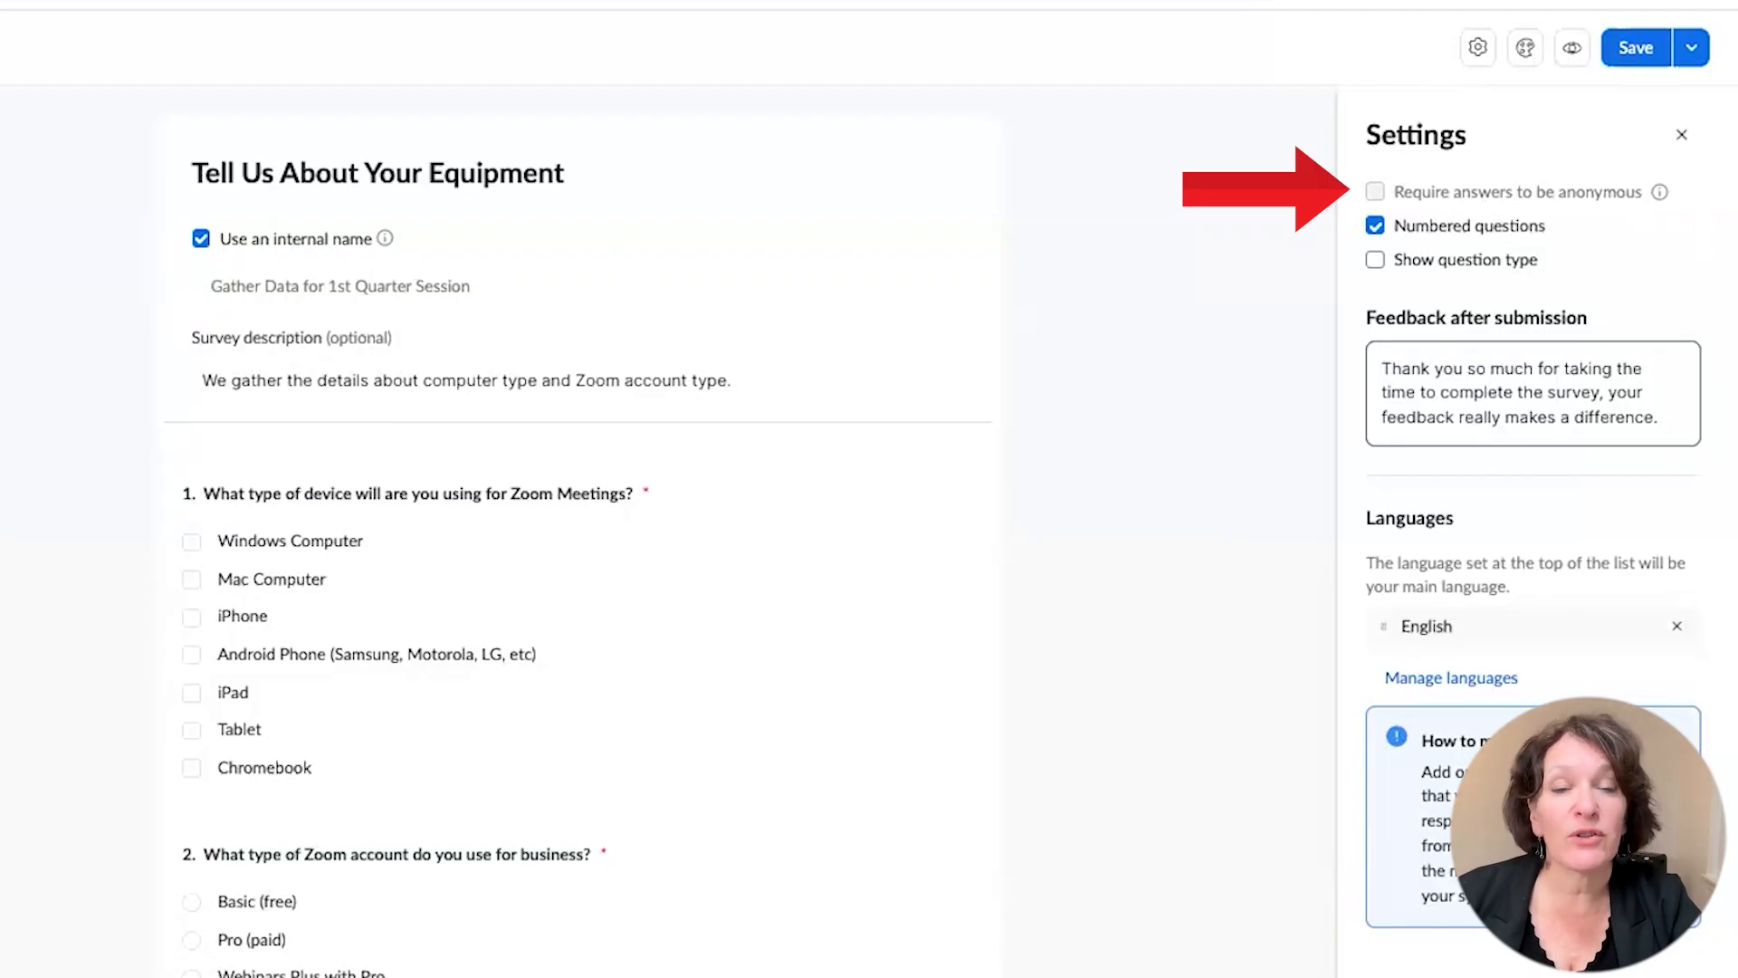
mouse_move(1656, 195)
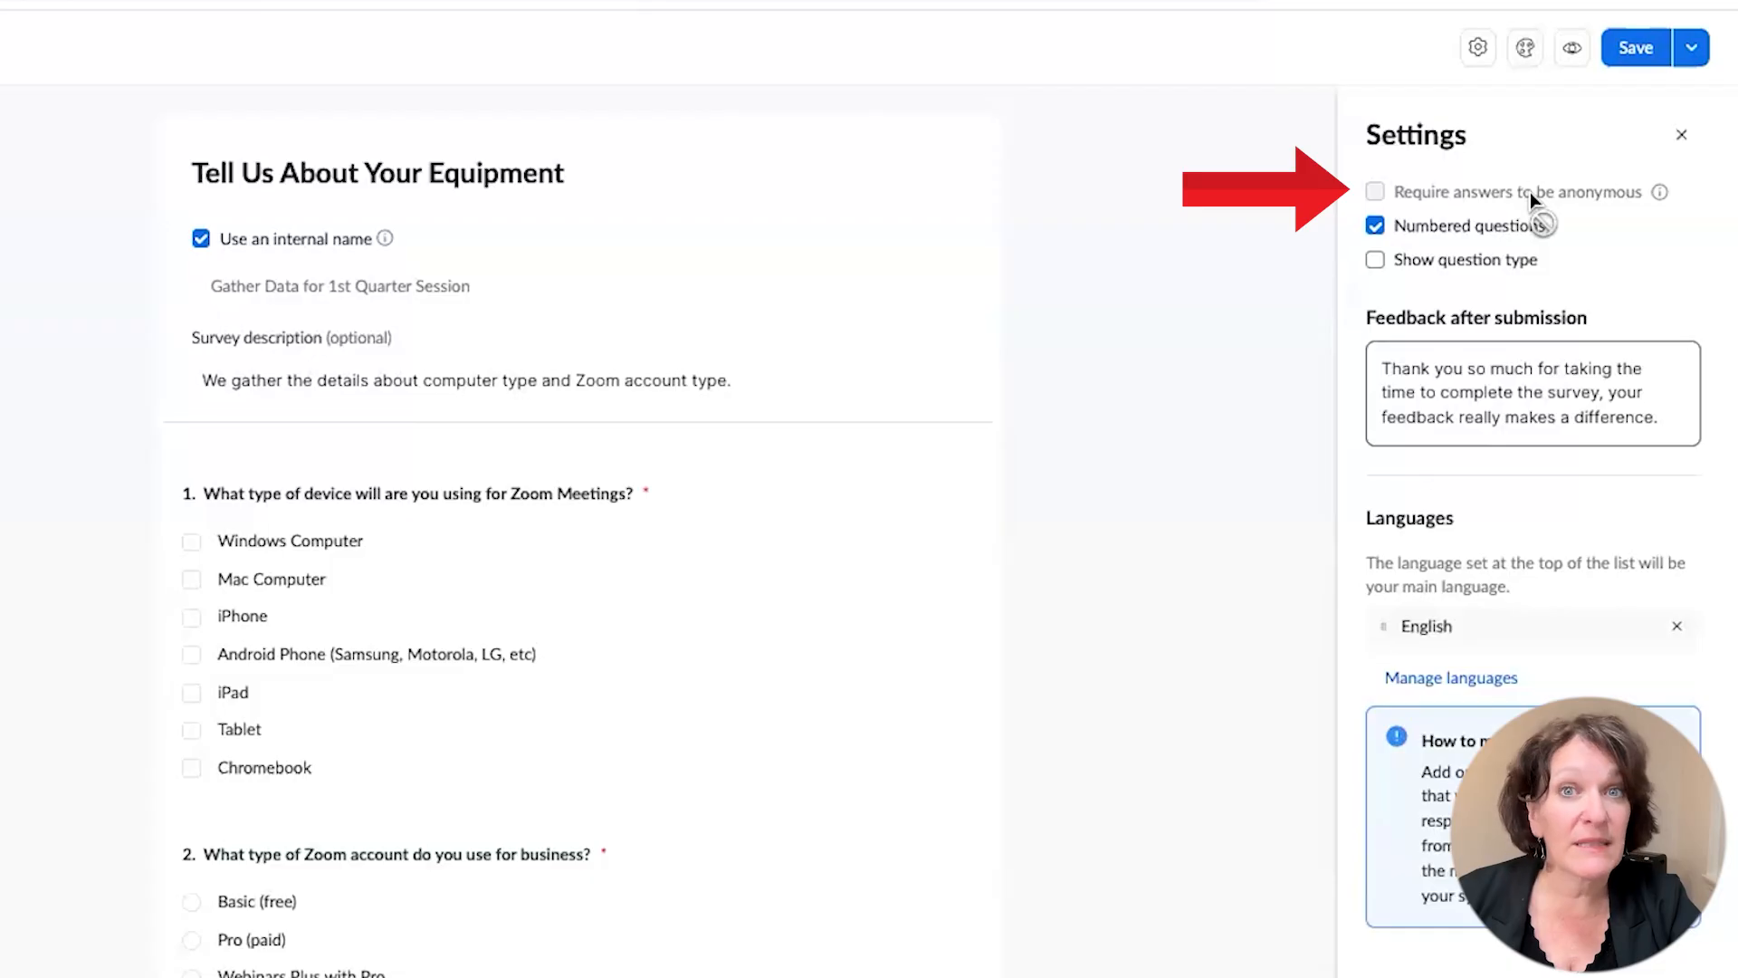
click(1376, 228)
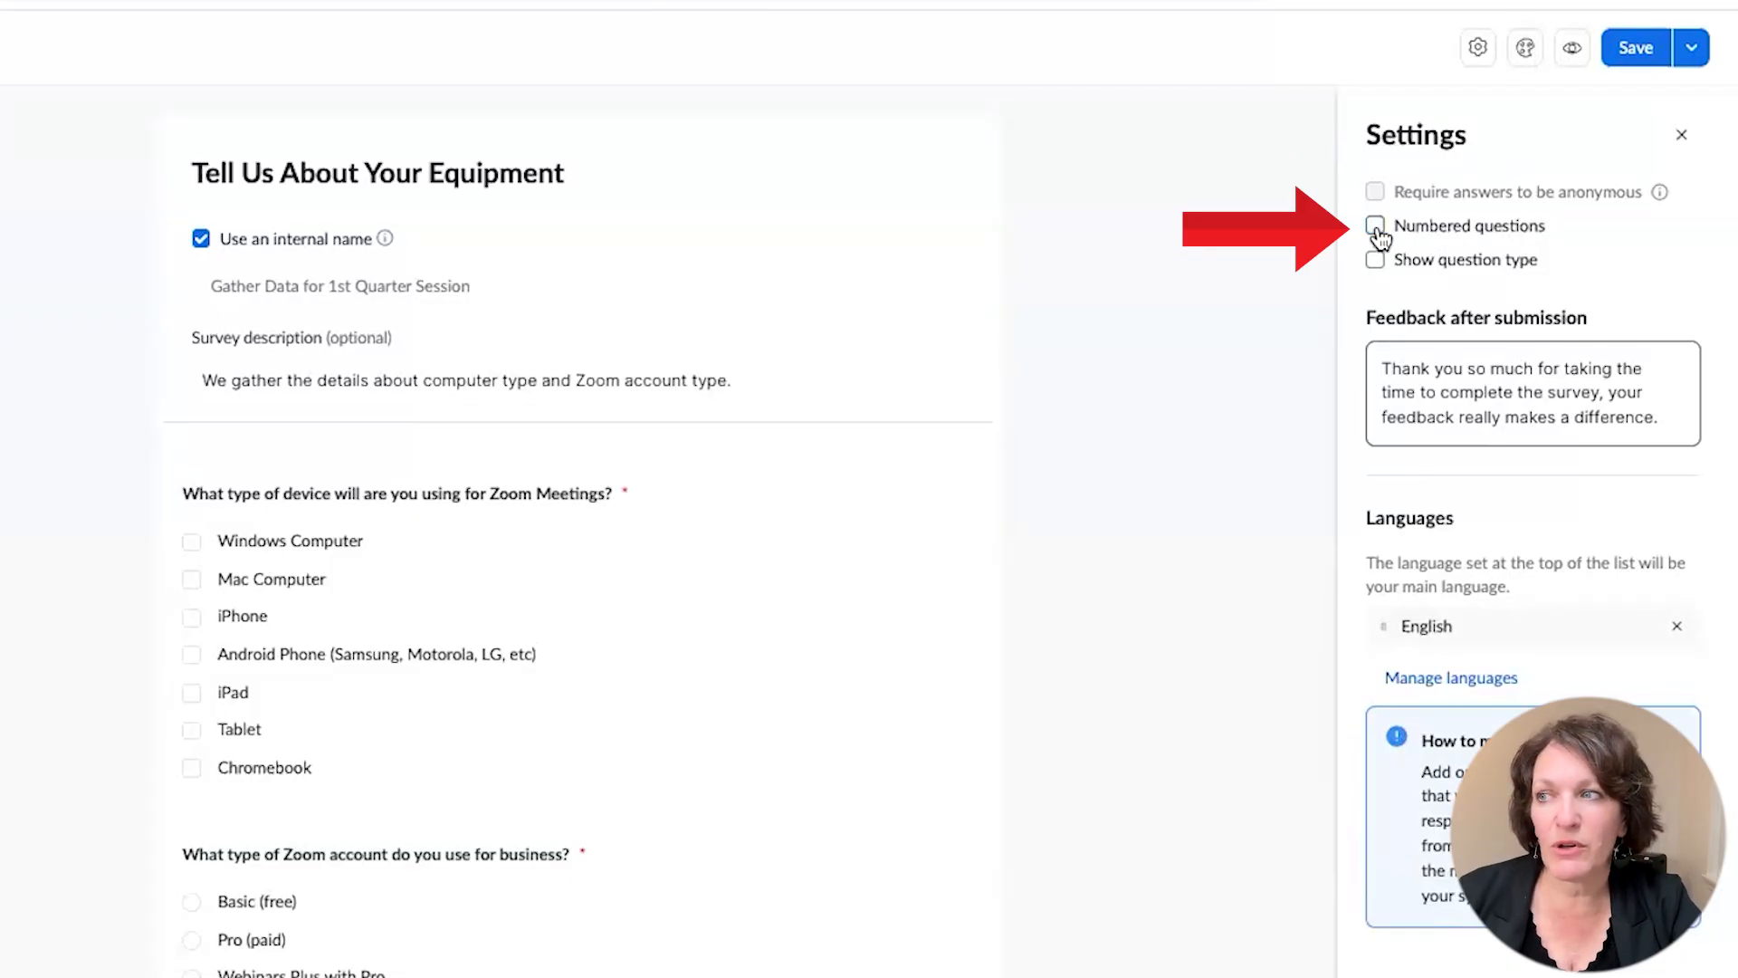
click(1376, 229)
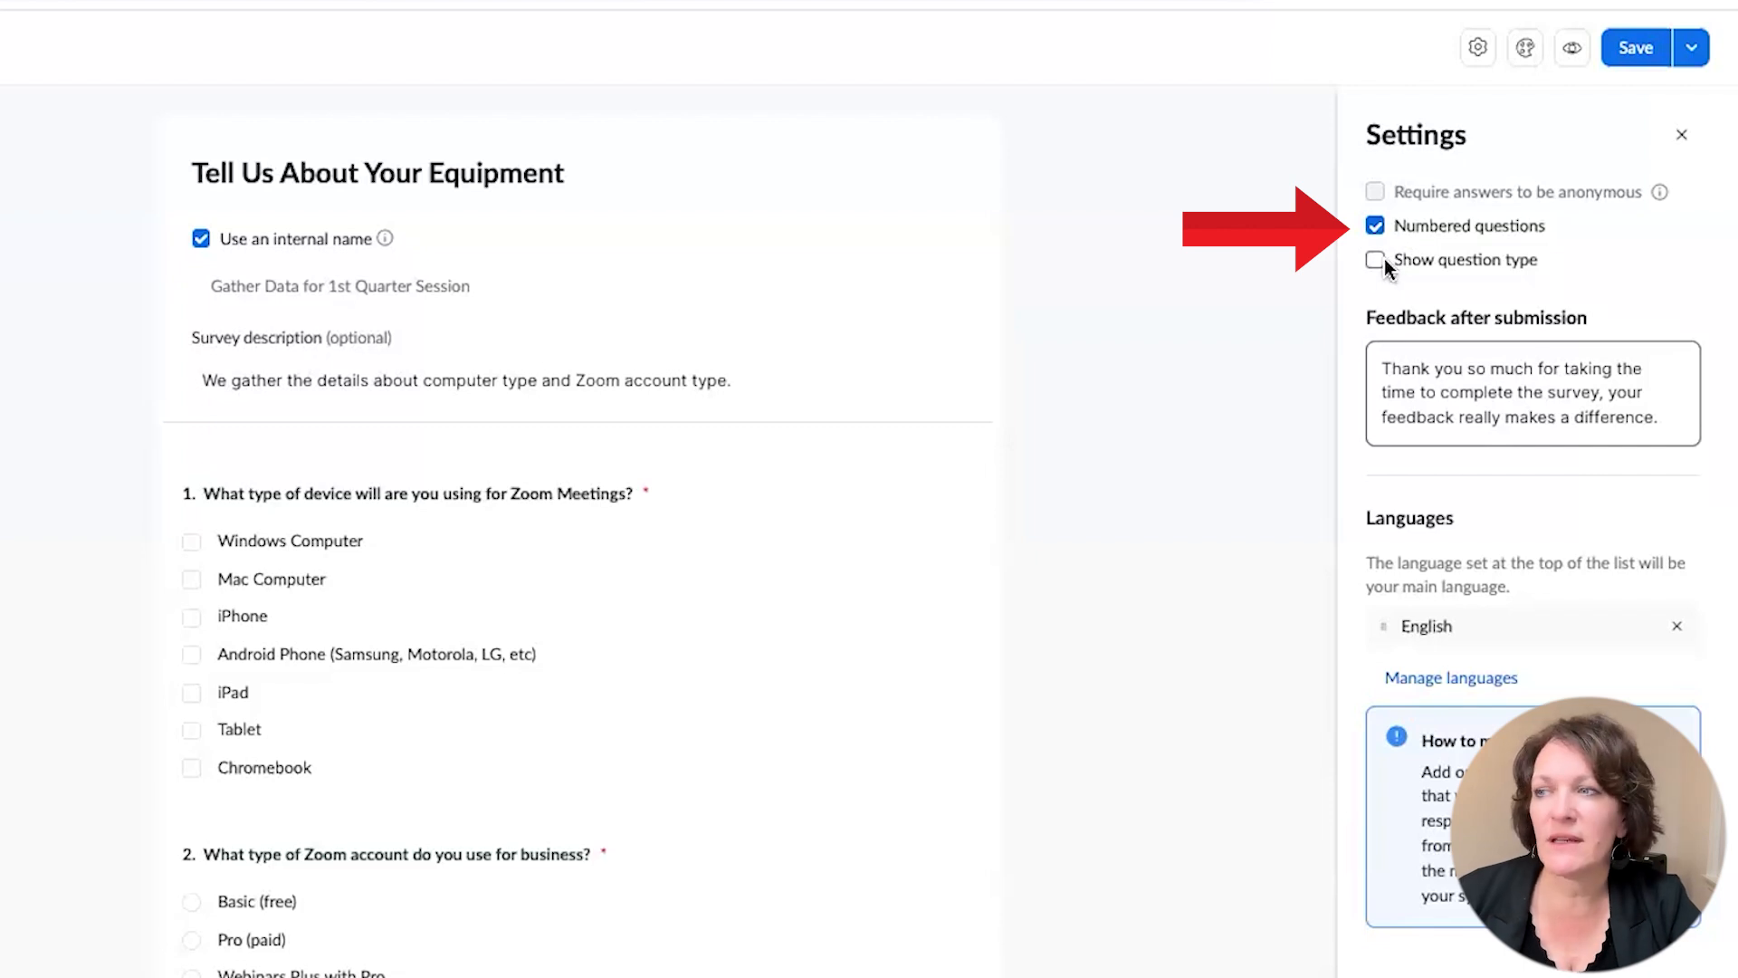
click(1378, 264)
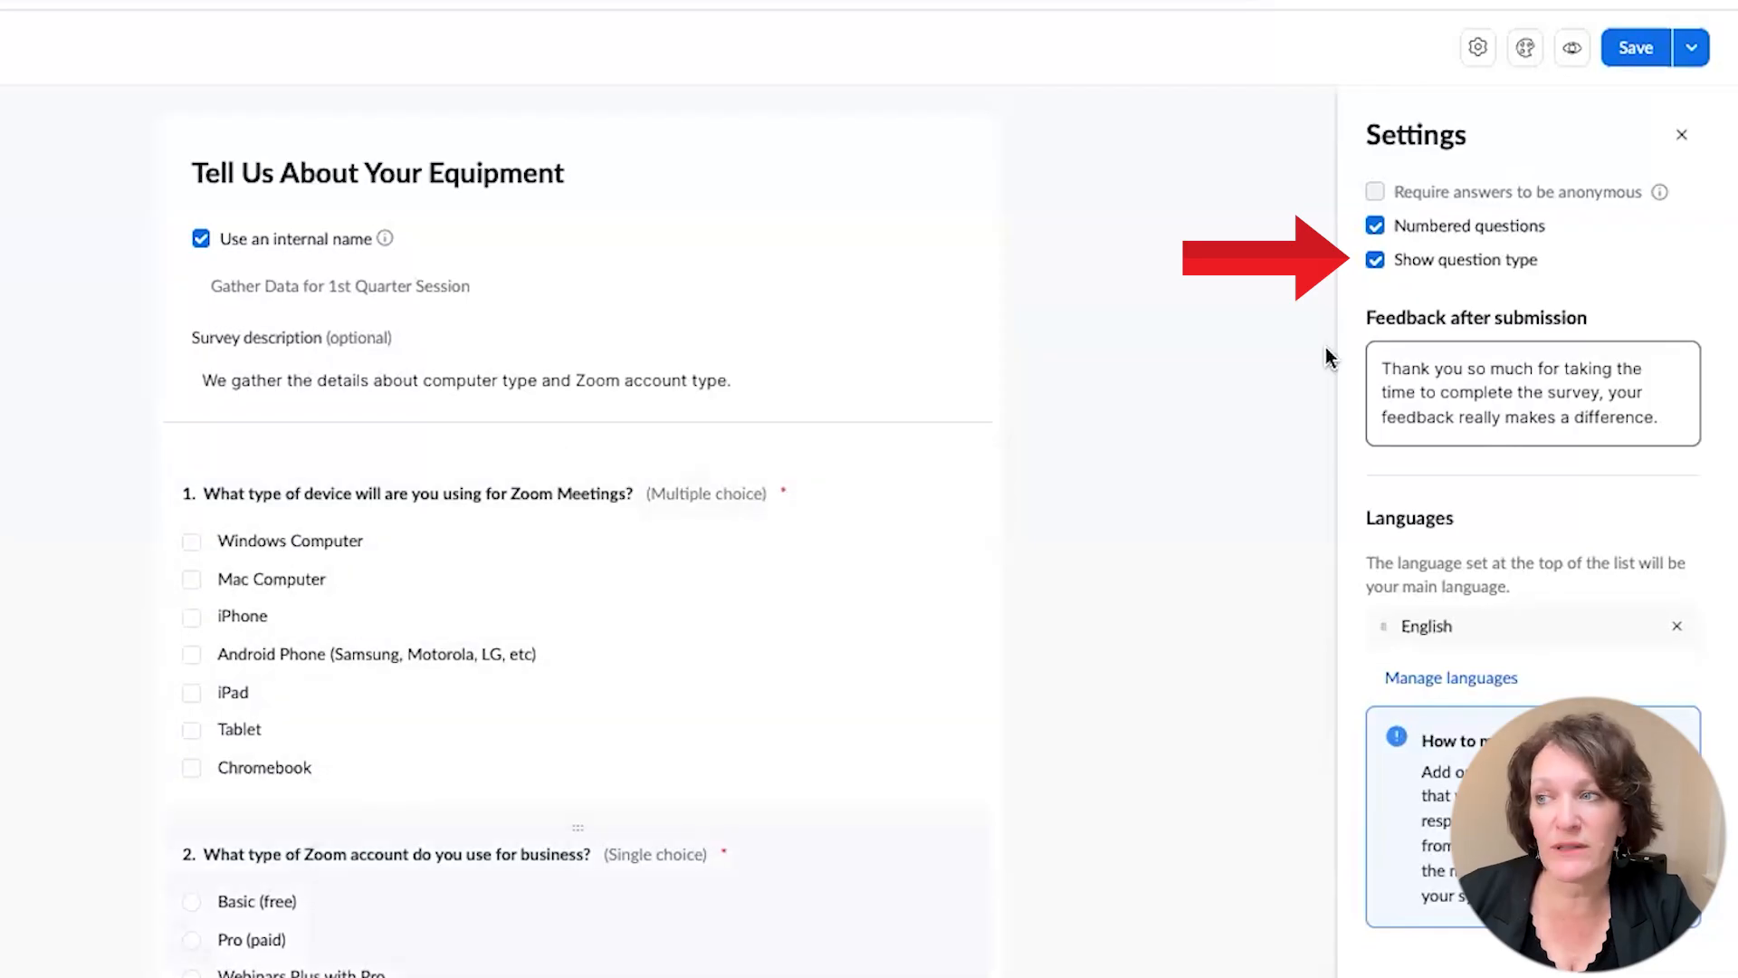
Step: Change the post-submission feedback to "Thank you so much for taking the time to answer our questions. We look forward to seeing you in the live Zoom."
click(1486, 377)
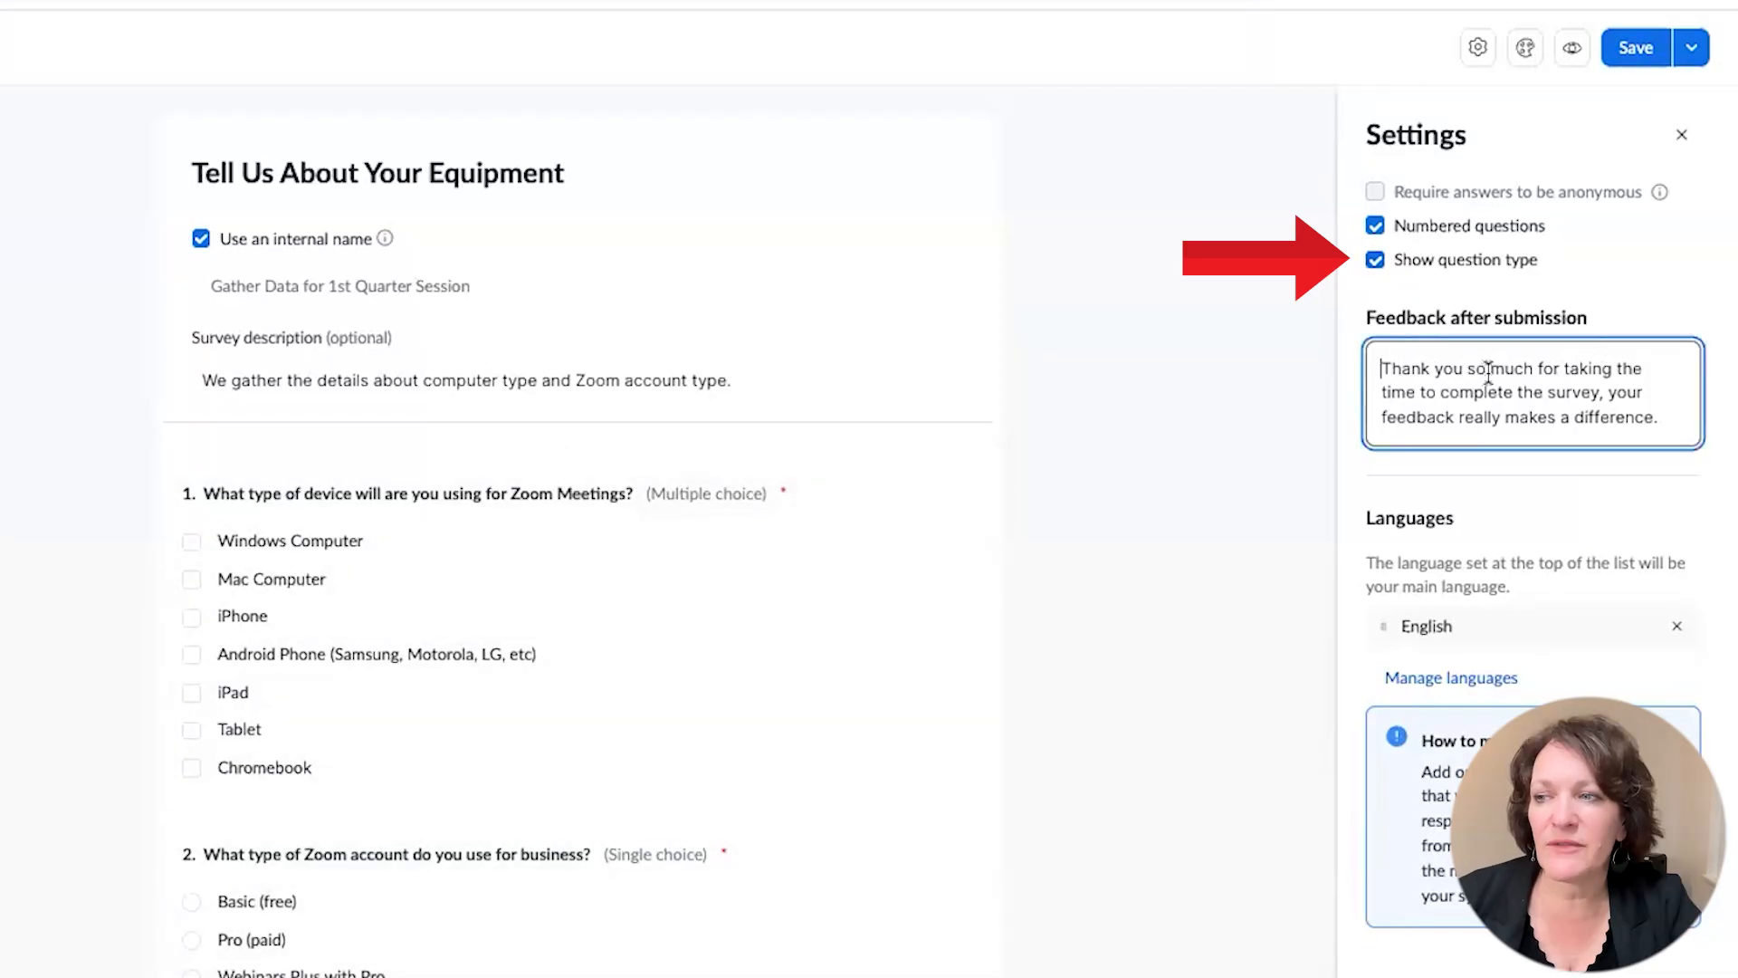
key(ctrl+a)
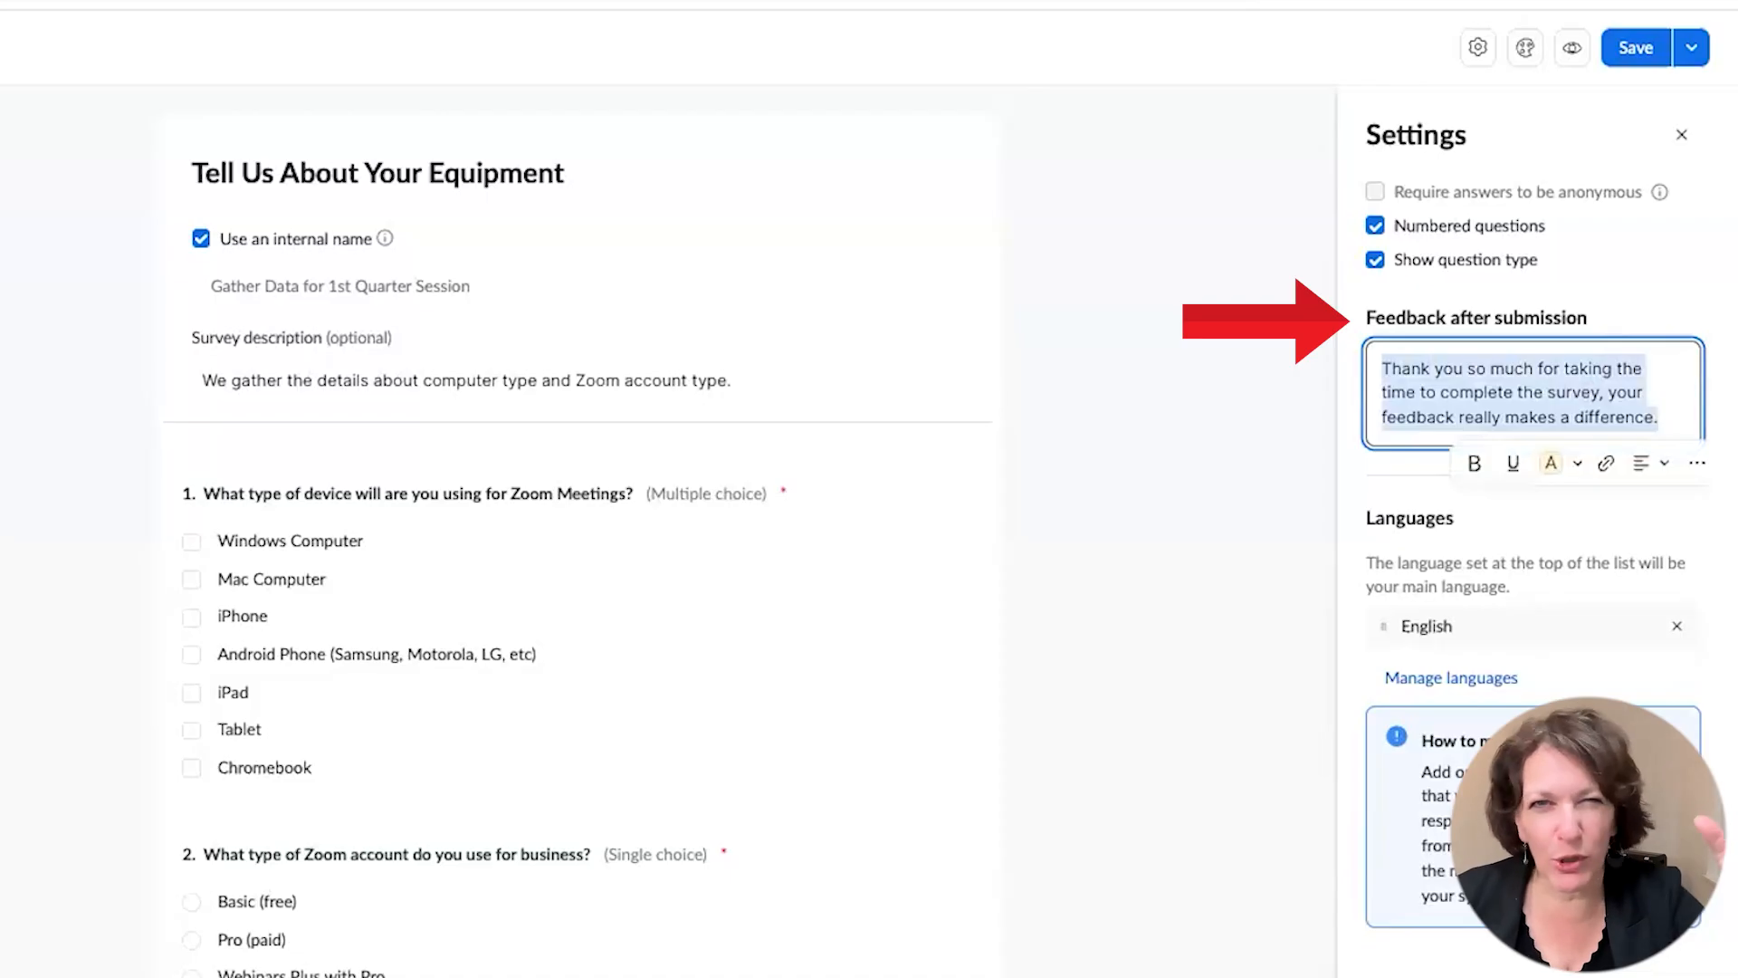
click(1361, 470)
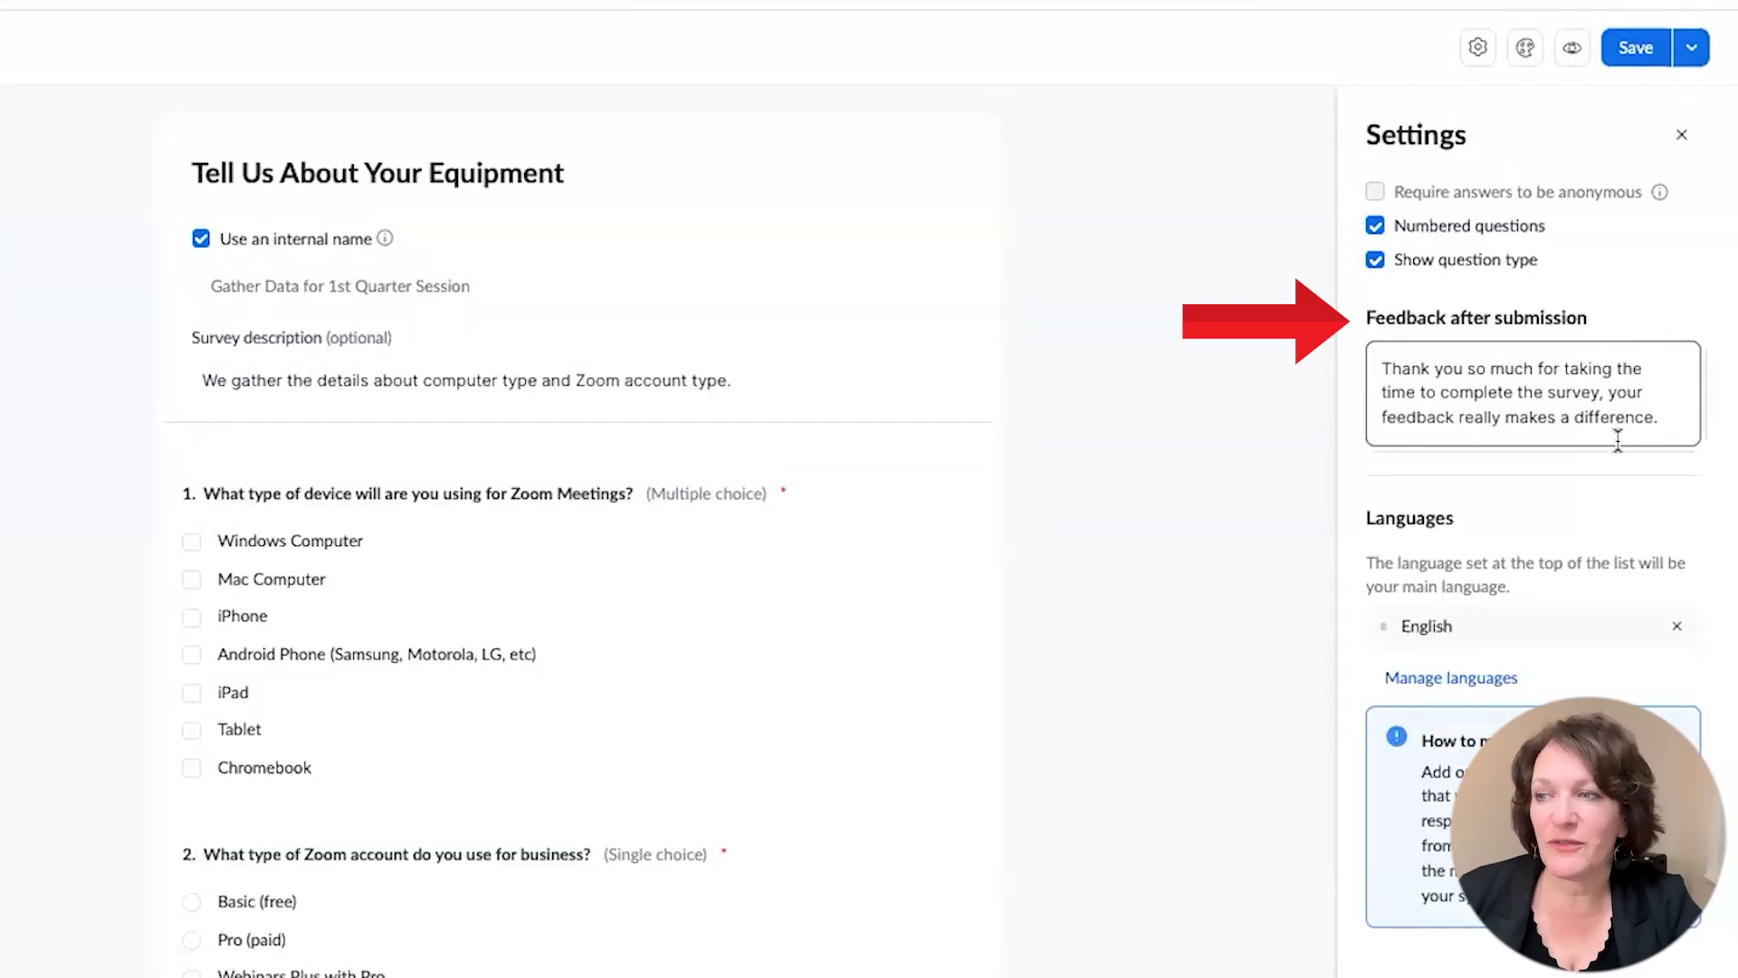
drag(1674, 417, 1440, 391)
text(answer)
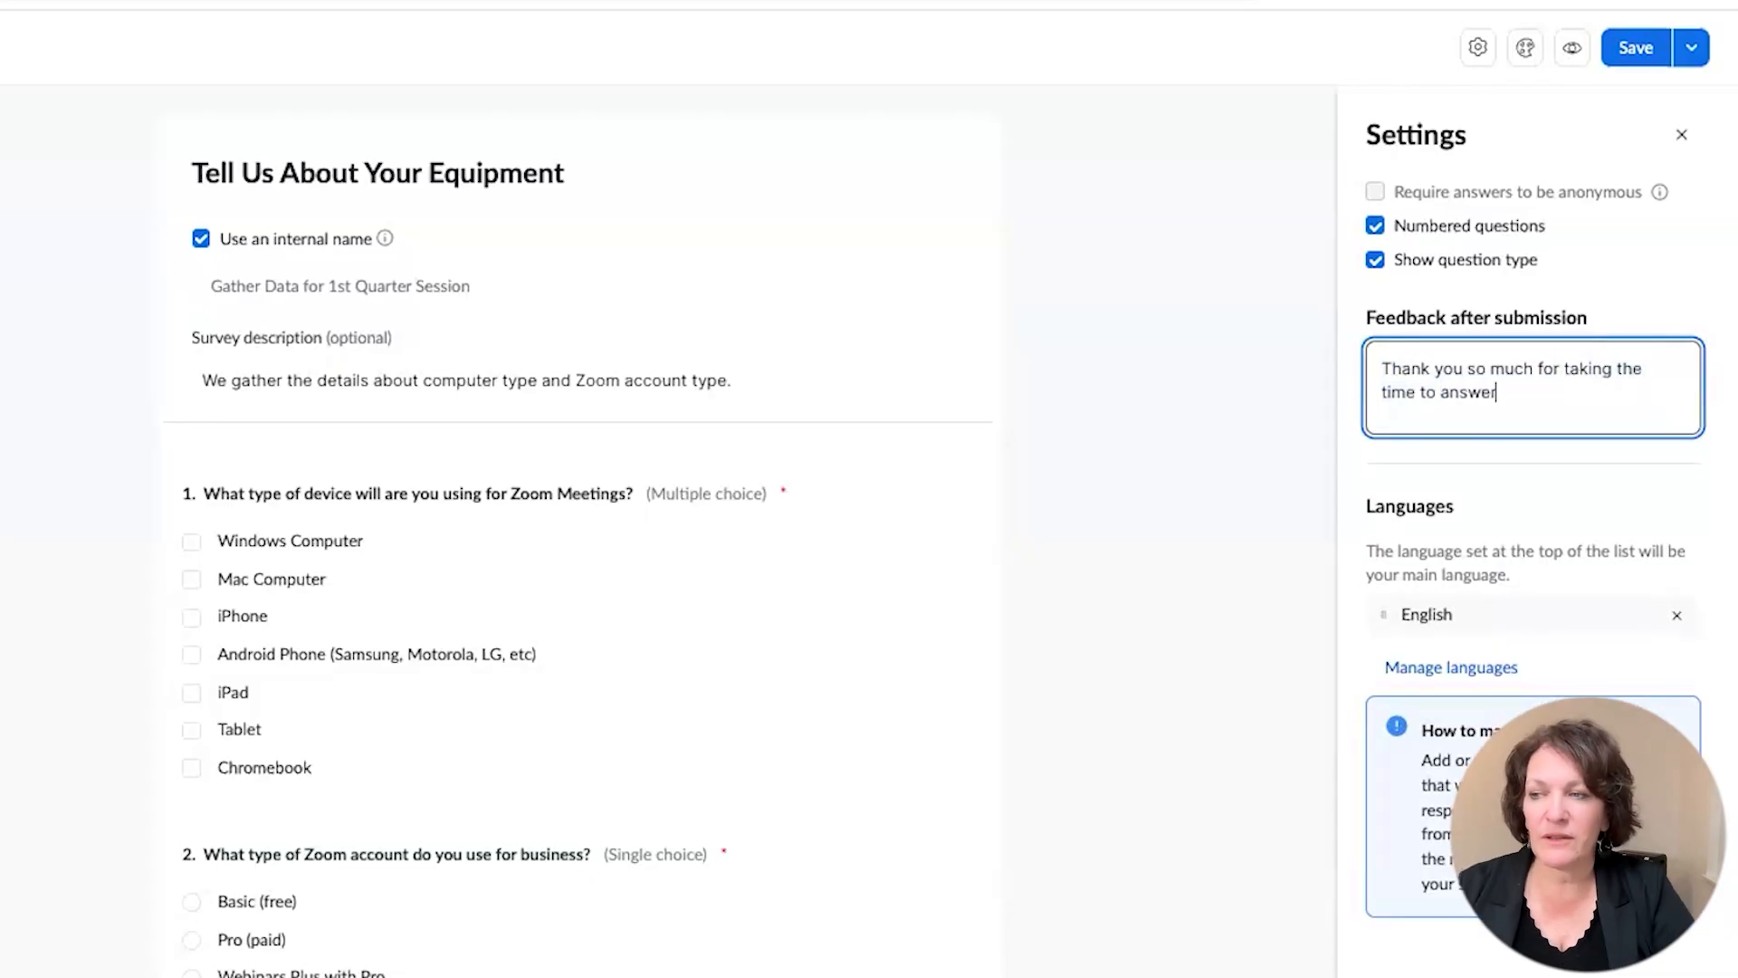
text( our questio)
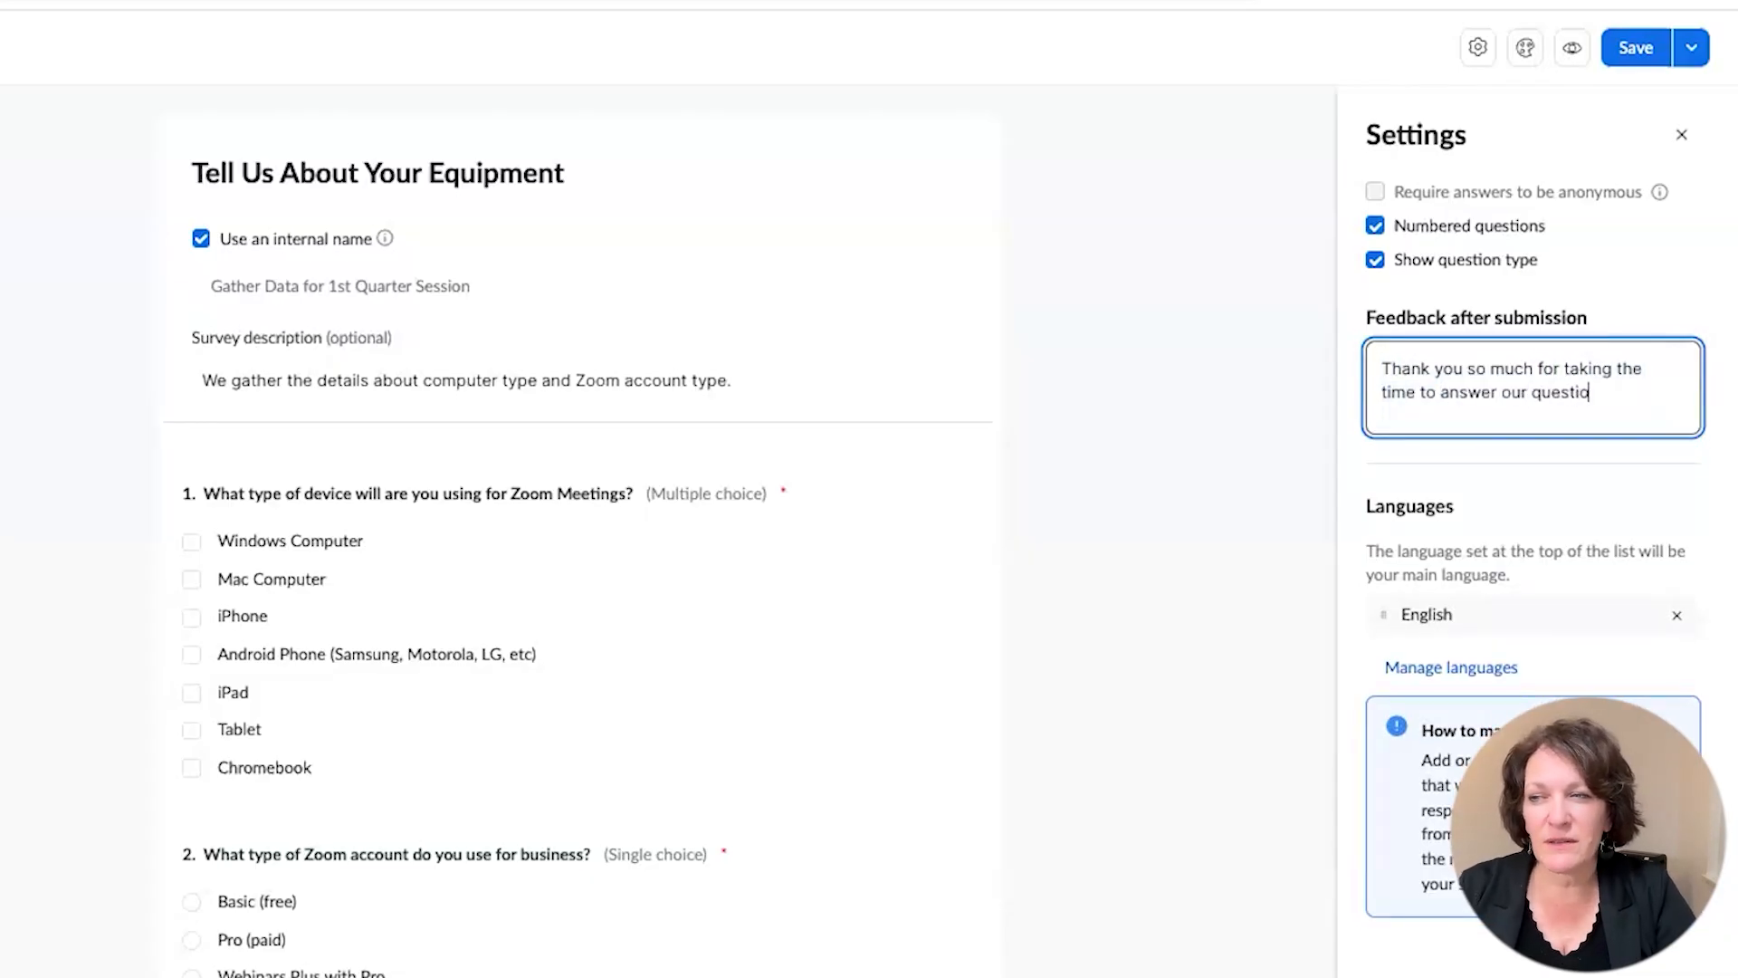
text(ns. We look forward to seeing you in the live Zoom.)
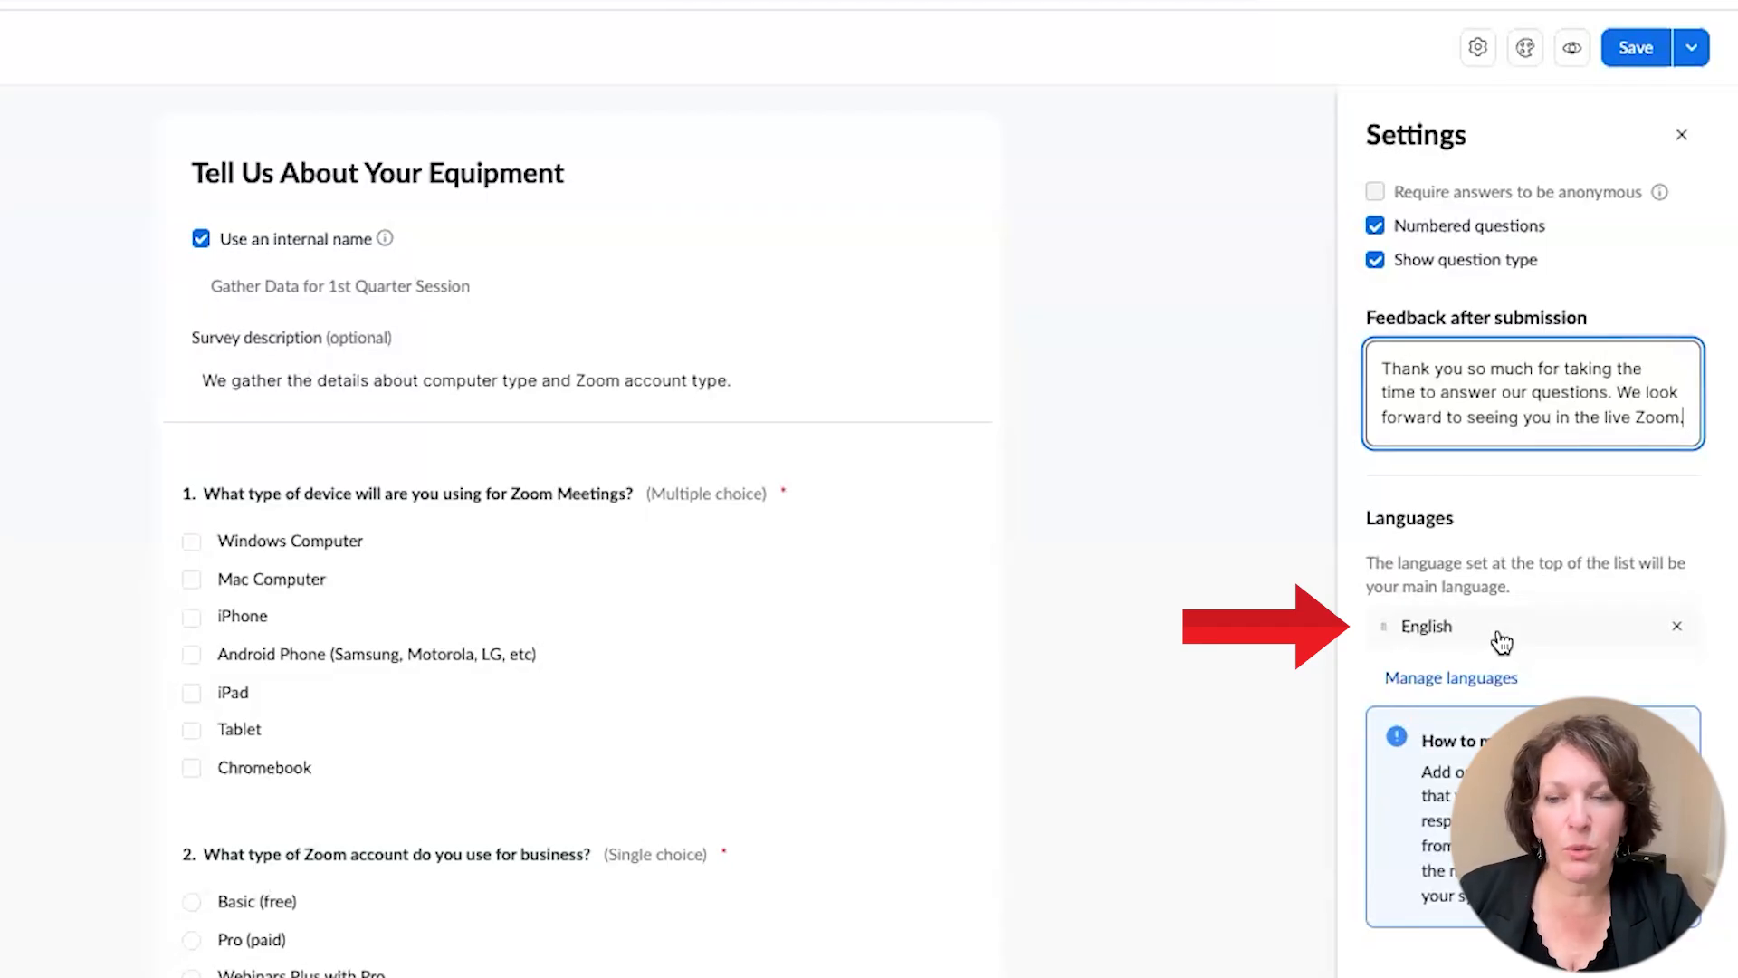
click(1686, 143)
Step: Give the survey theme a blue background and upload the computer monitor logo banner as its header image
click(1525, 48)
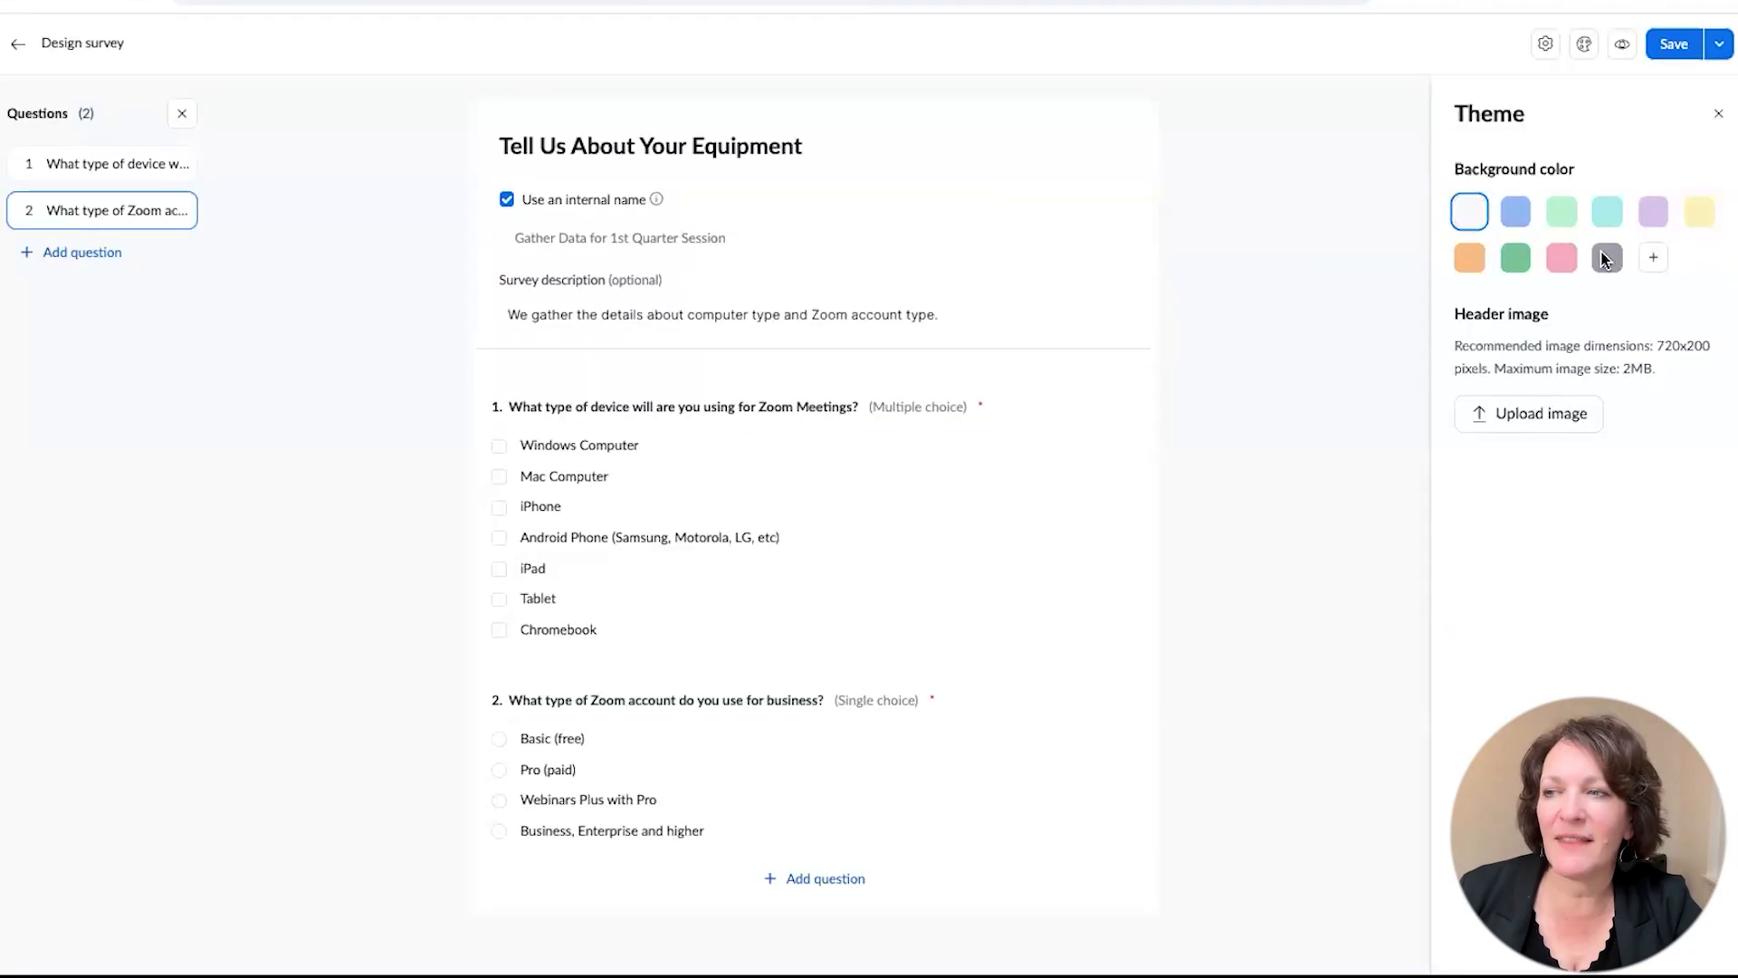
click(1516, 212)
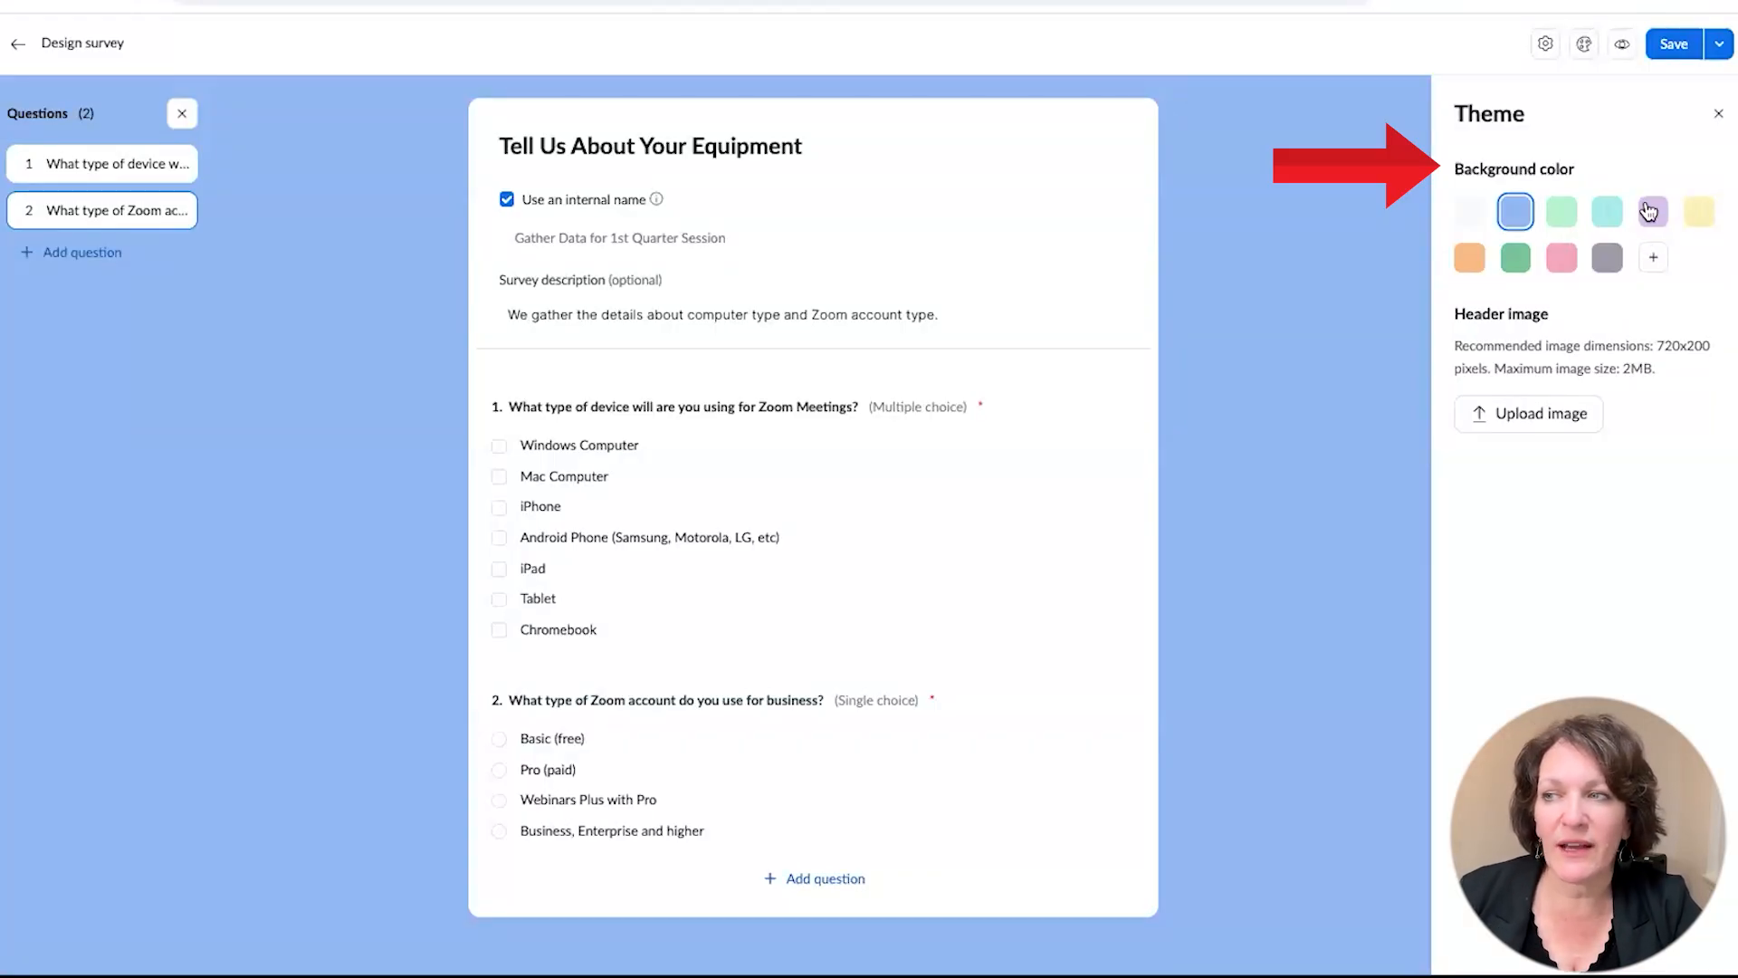
click(1539, 416)
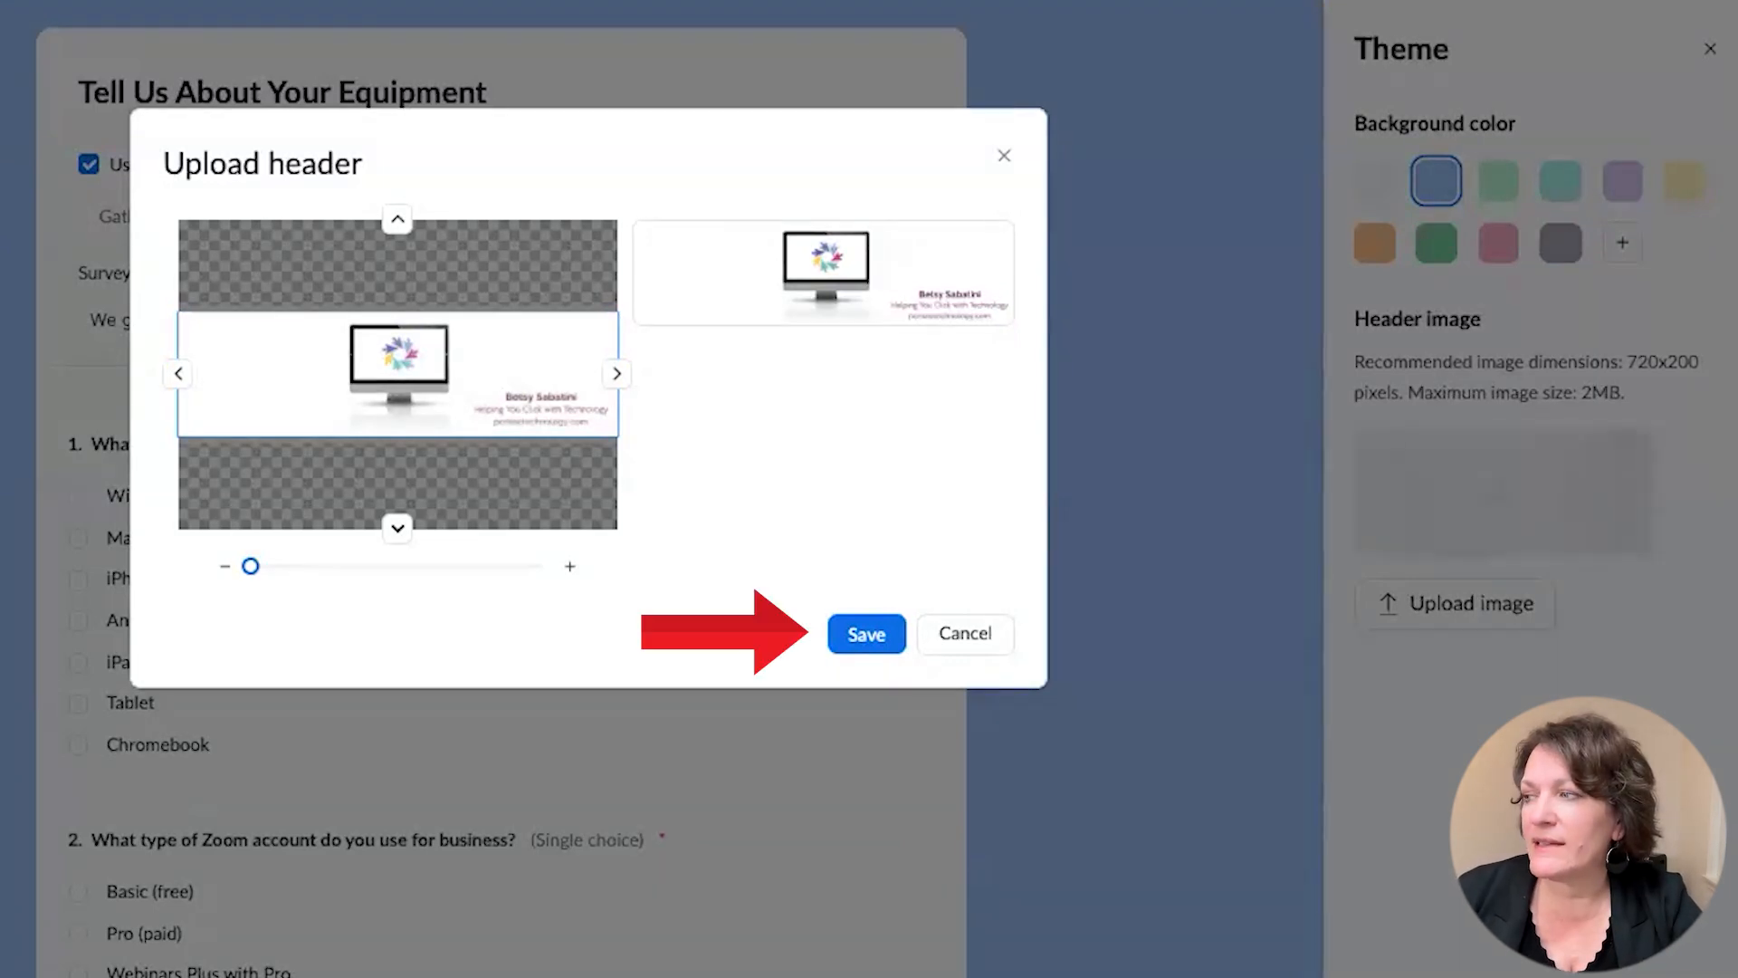
click(857, 637)
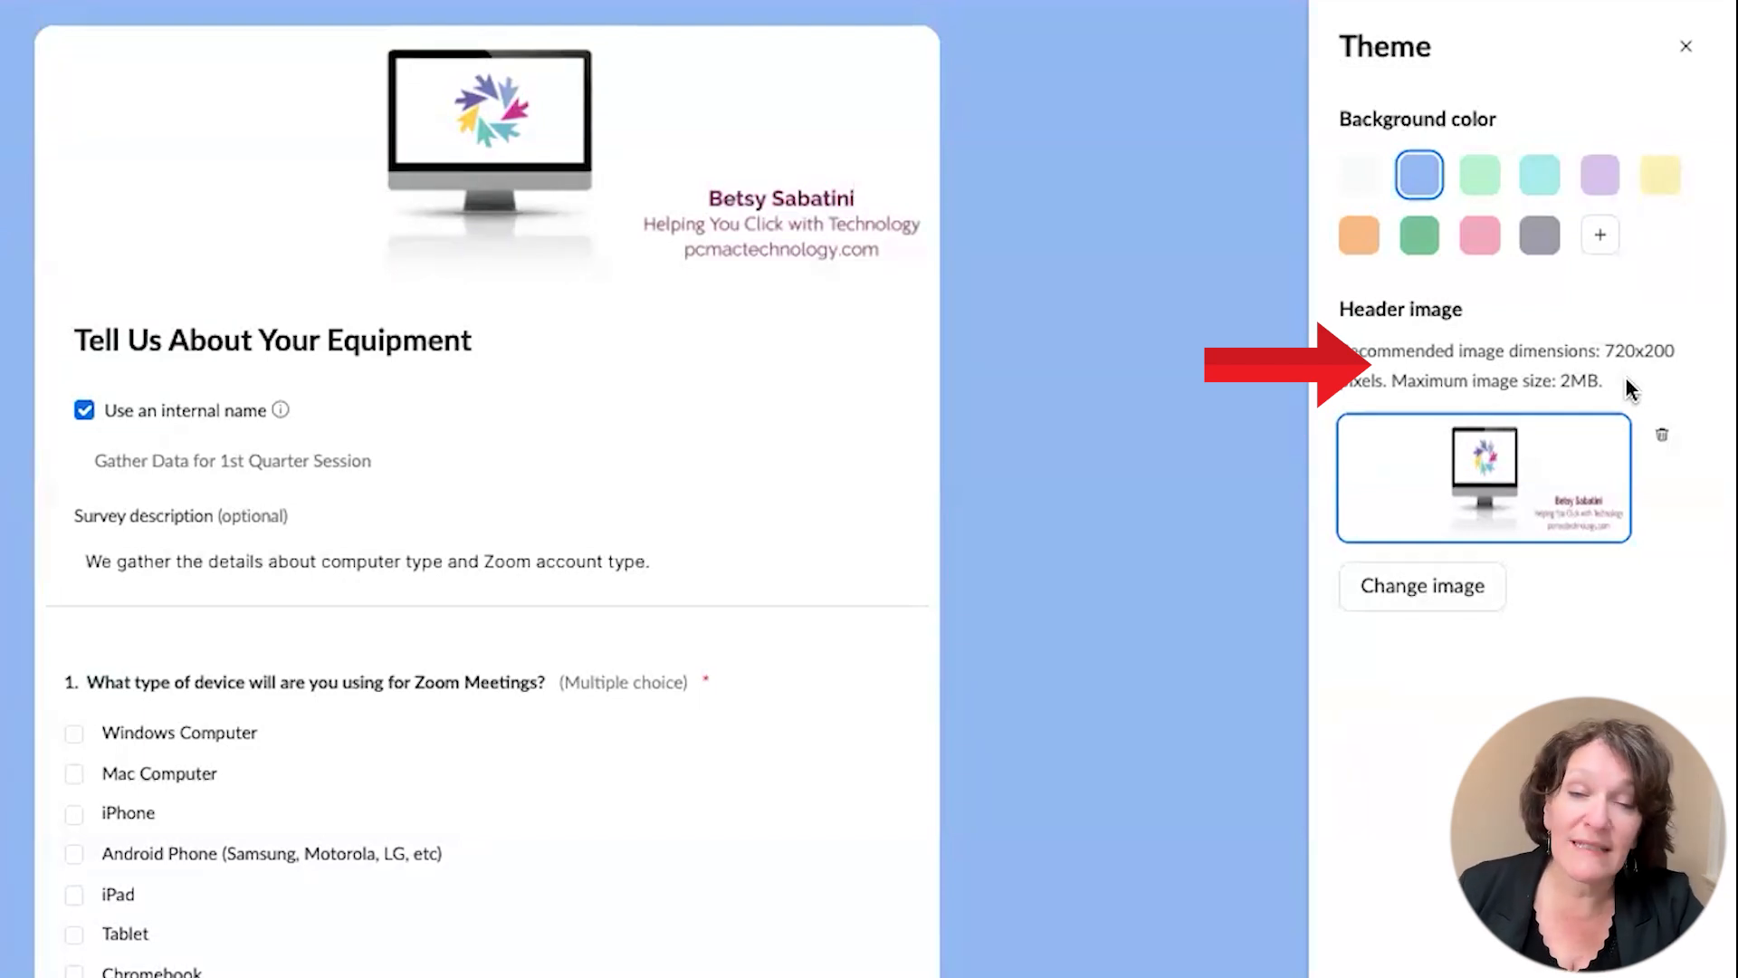
click(1689, 46)
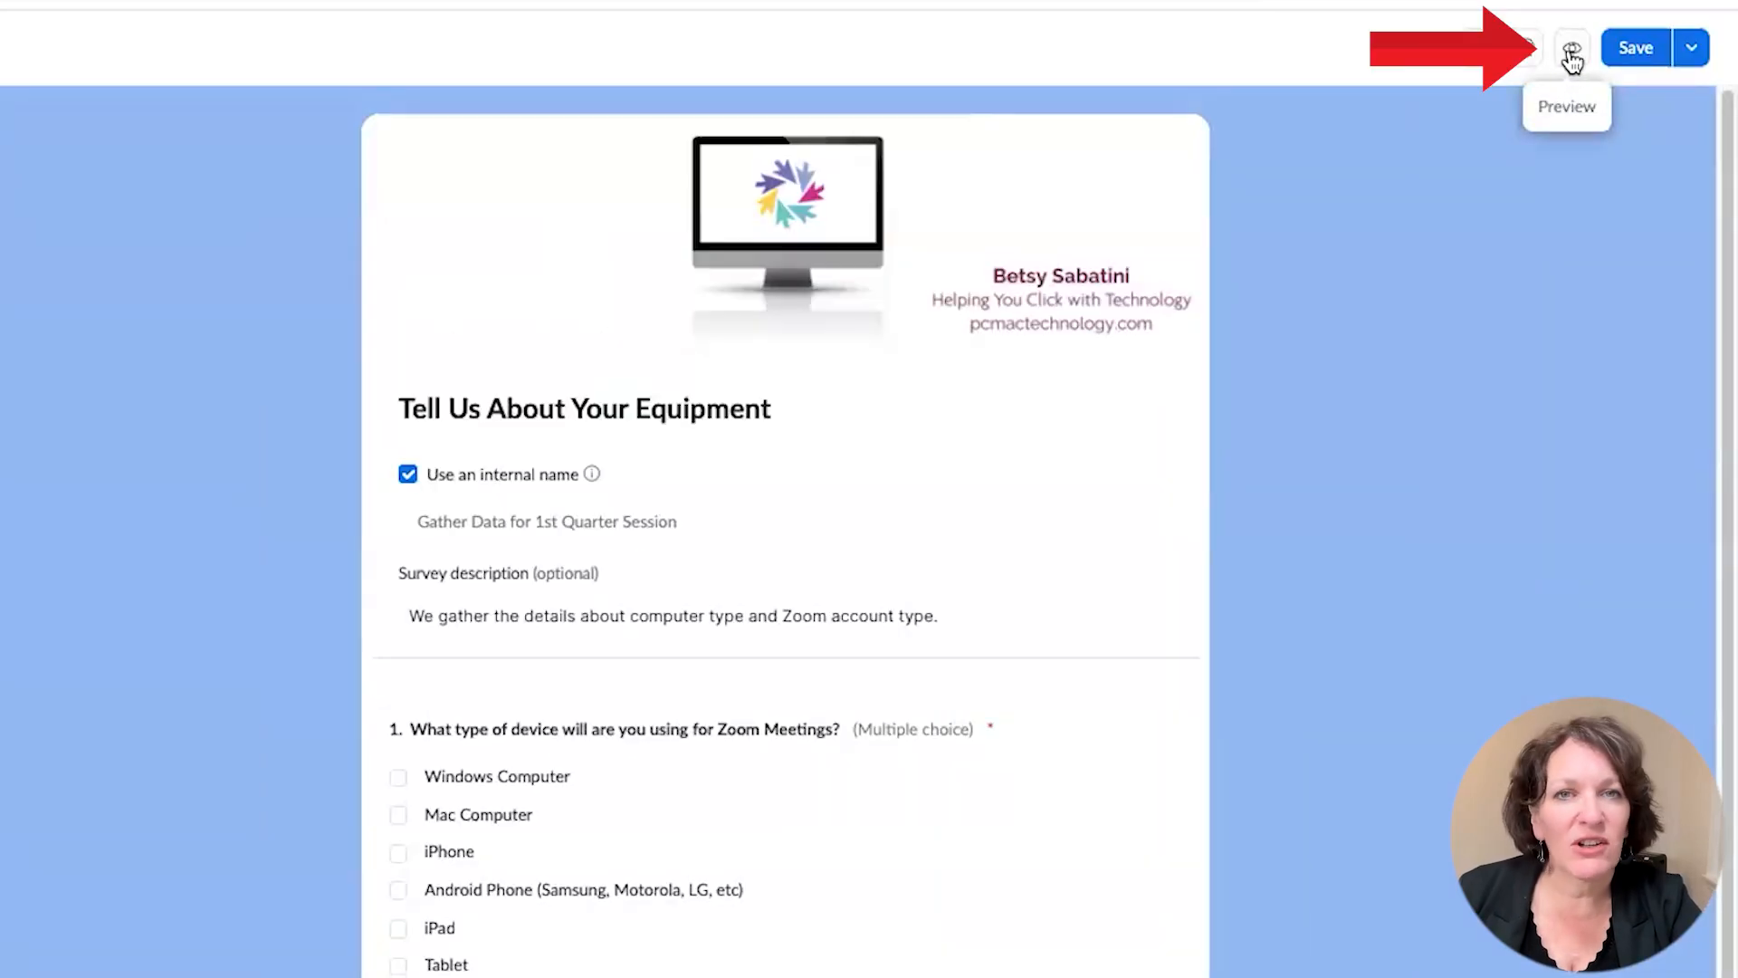
Step: Preview the survey and test the answers, choosing Windows Computer and iPhone, and Basic (free) followed by Webinars Plus with Pro
click(1571, 52)
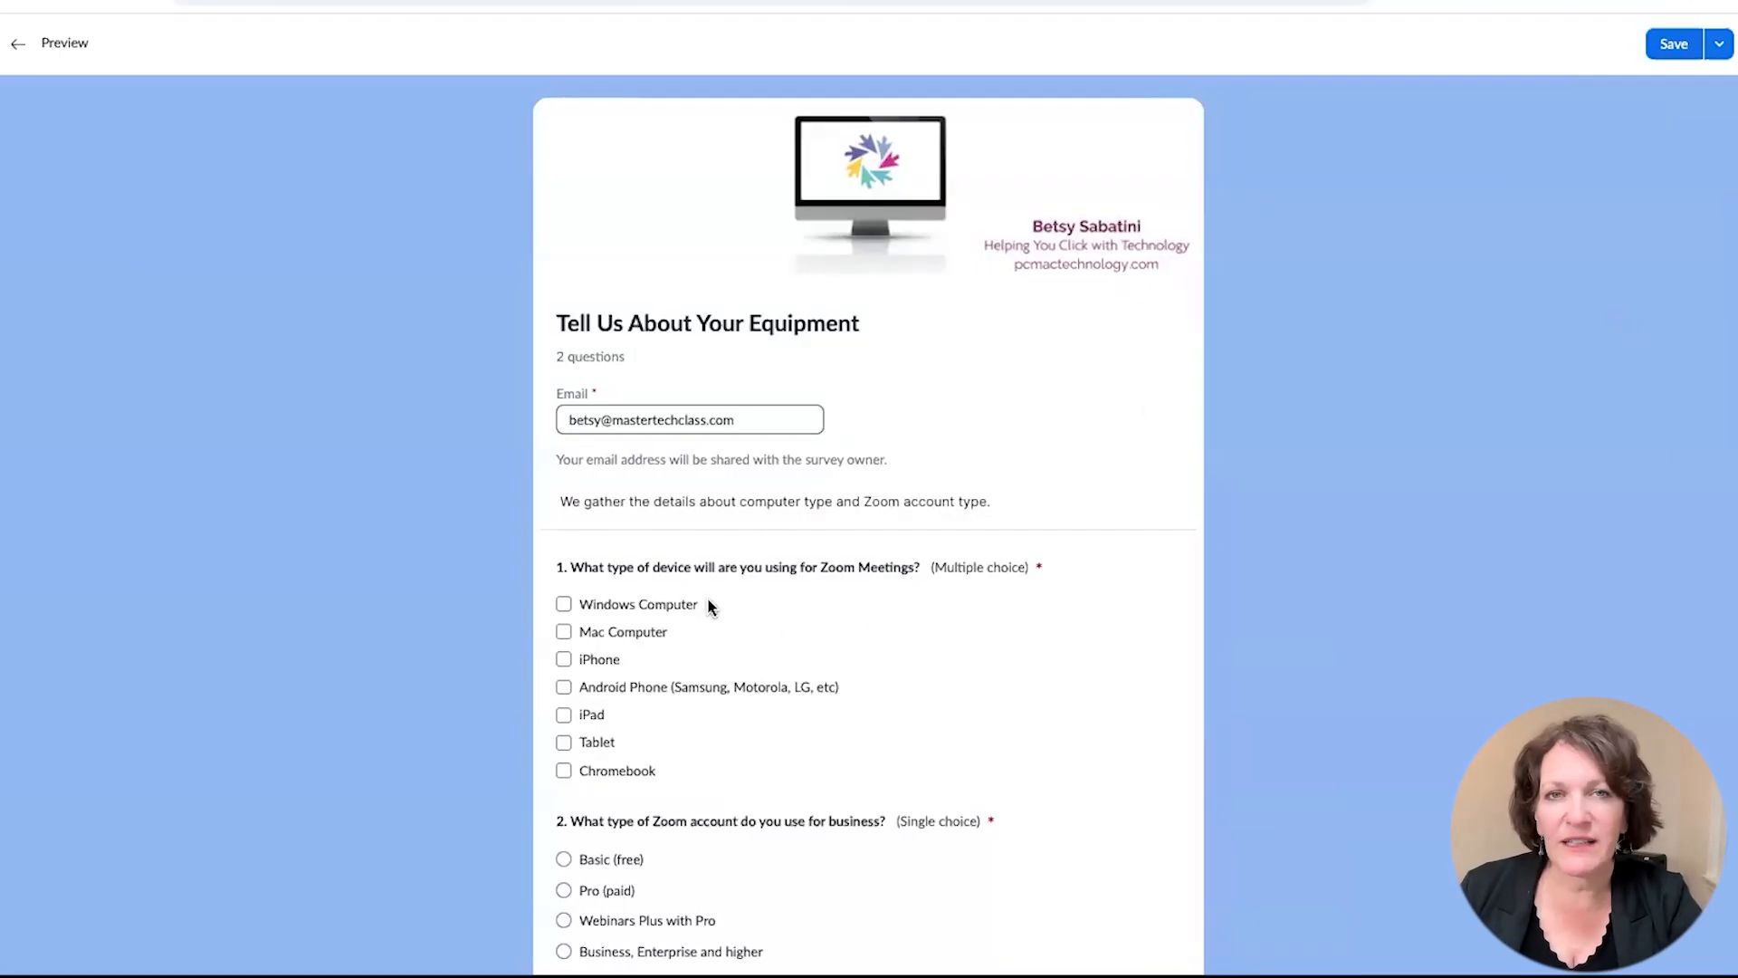
scroll(708, 605, down, 1)
click(563, 537)
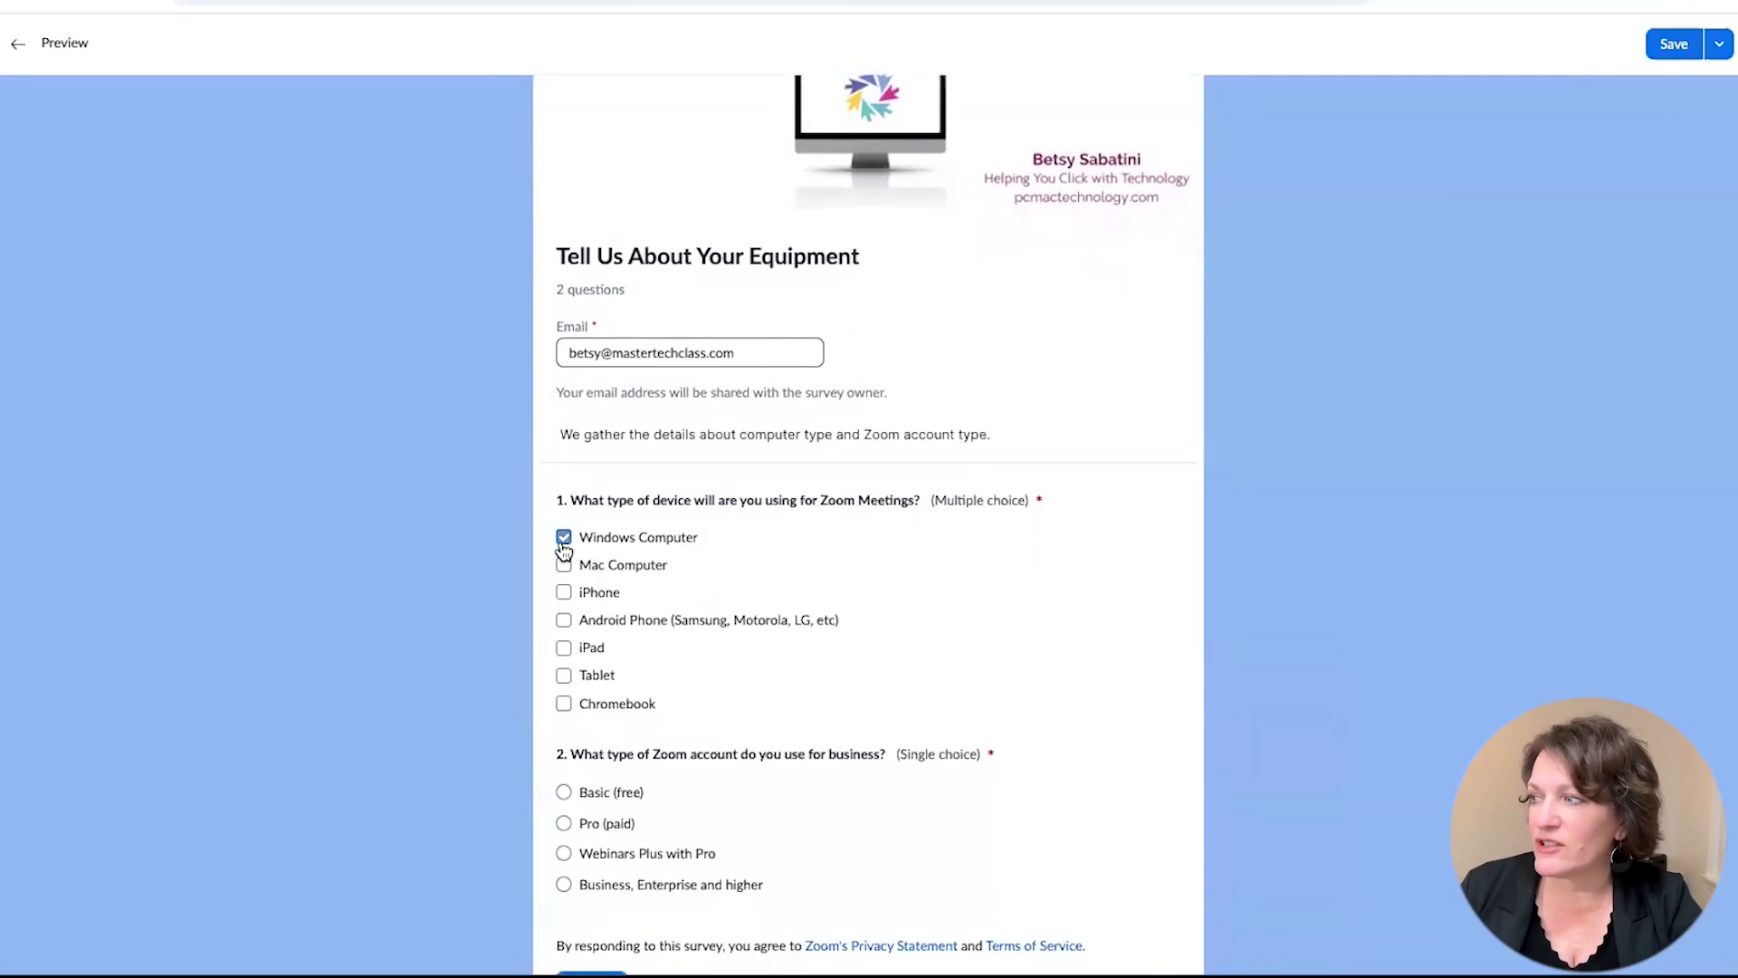
click(563, 593)
click(563, 793)
click(563, 853)
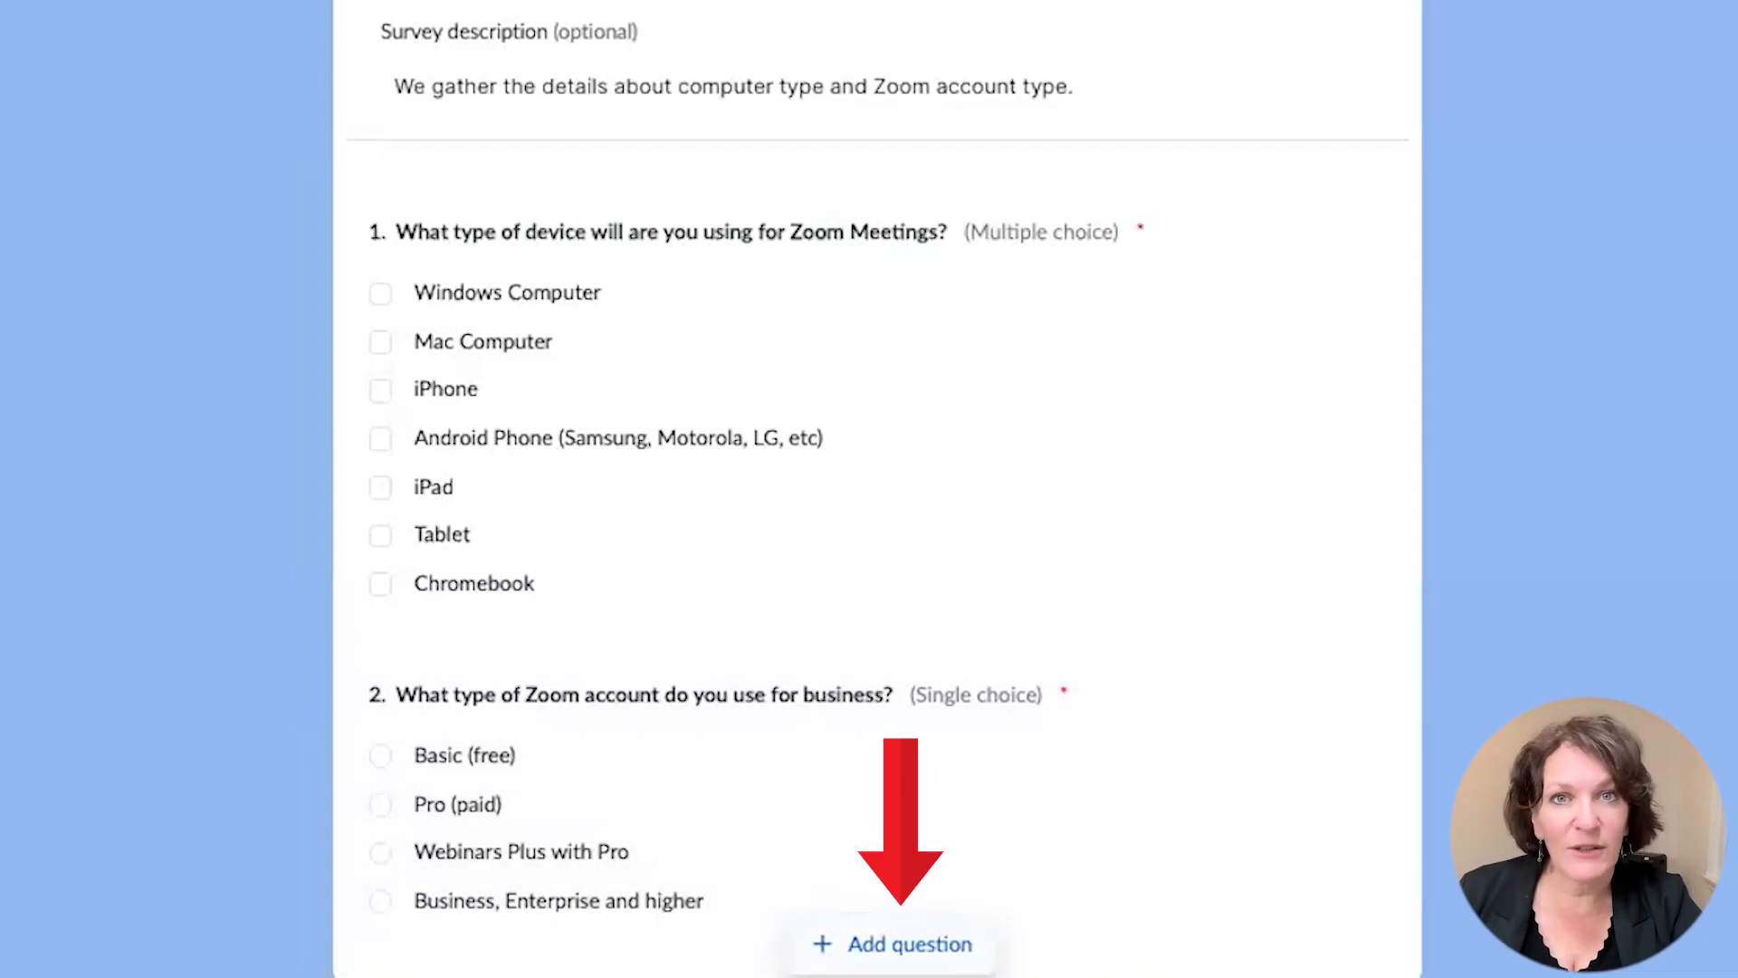
Step: Add a required Short answer question titled "First and Last Name" after the Zoom account question
click(896, 943)
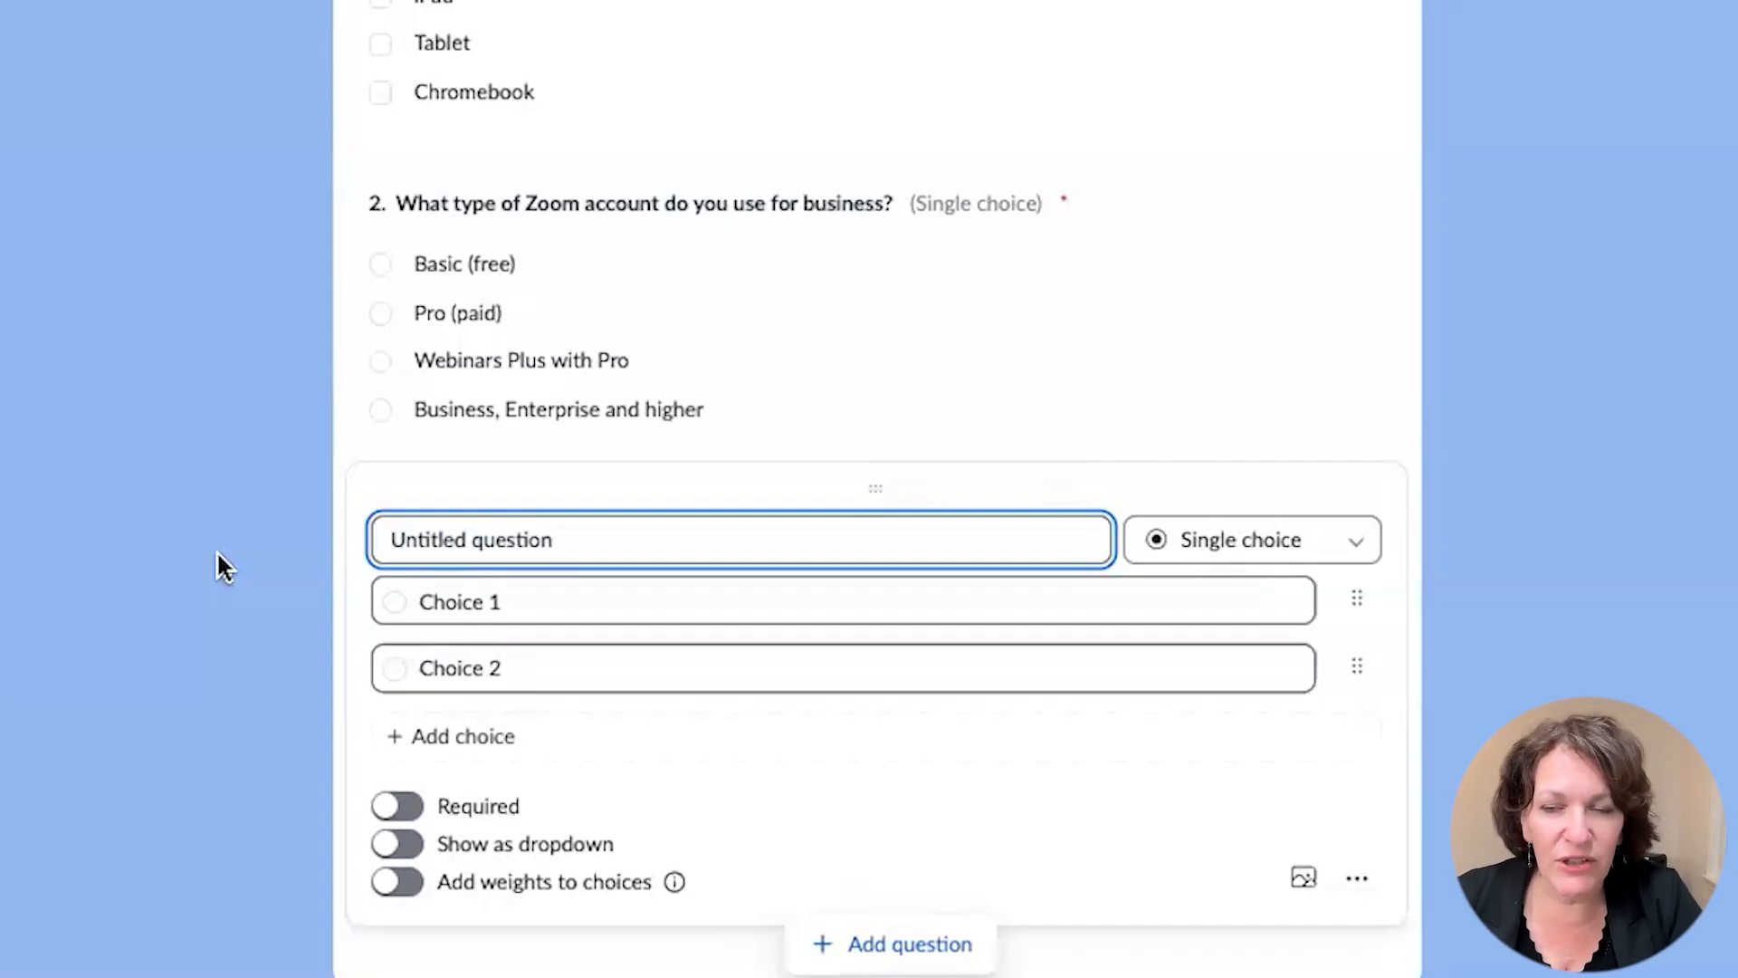
drag(534, 534, 231, 534)
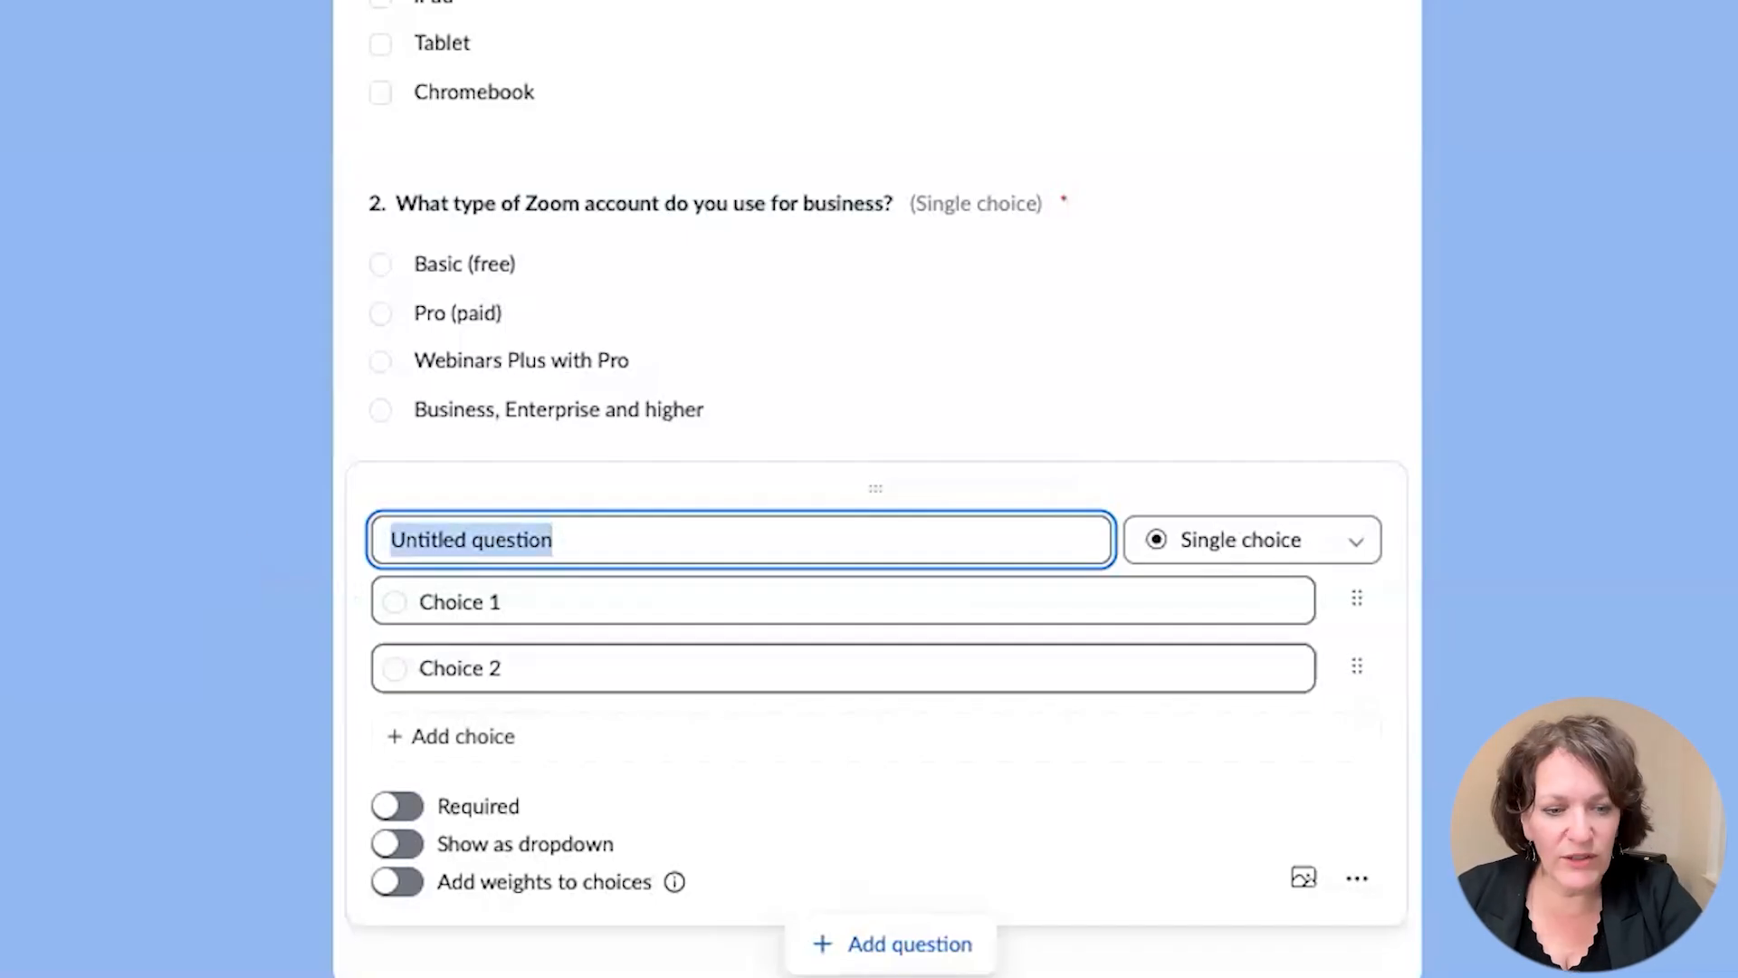
key(BackSpace)
text(First Name)
key(BackSpace)
key(BackSpace)
key(BackSpace)
key(BackSpace)
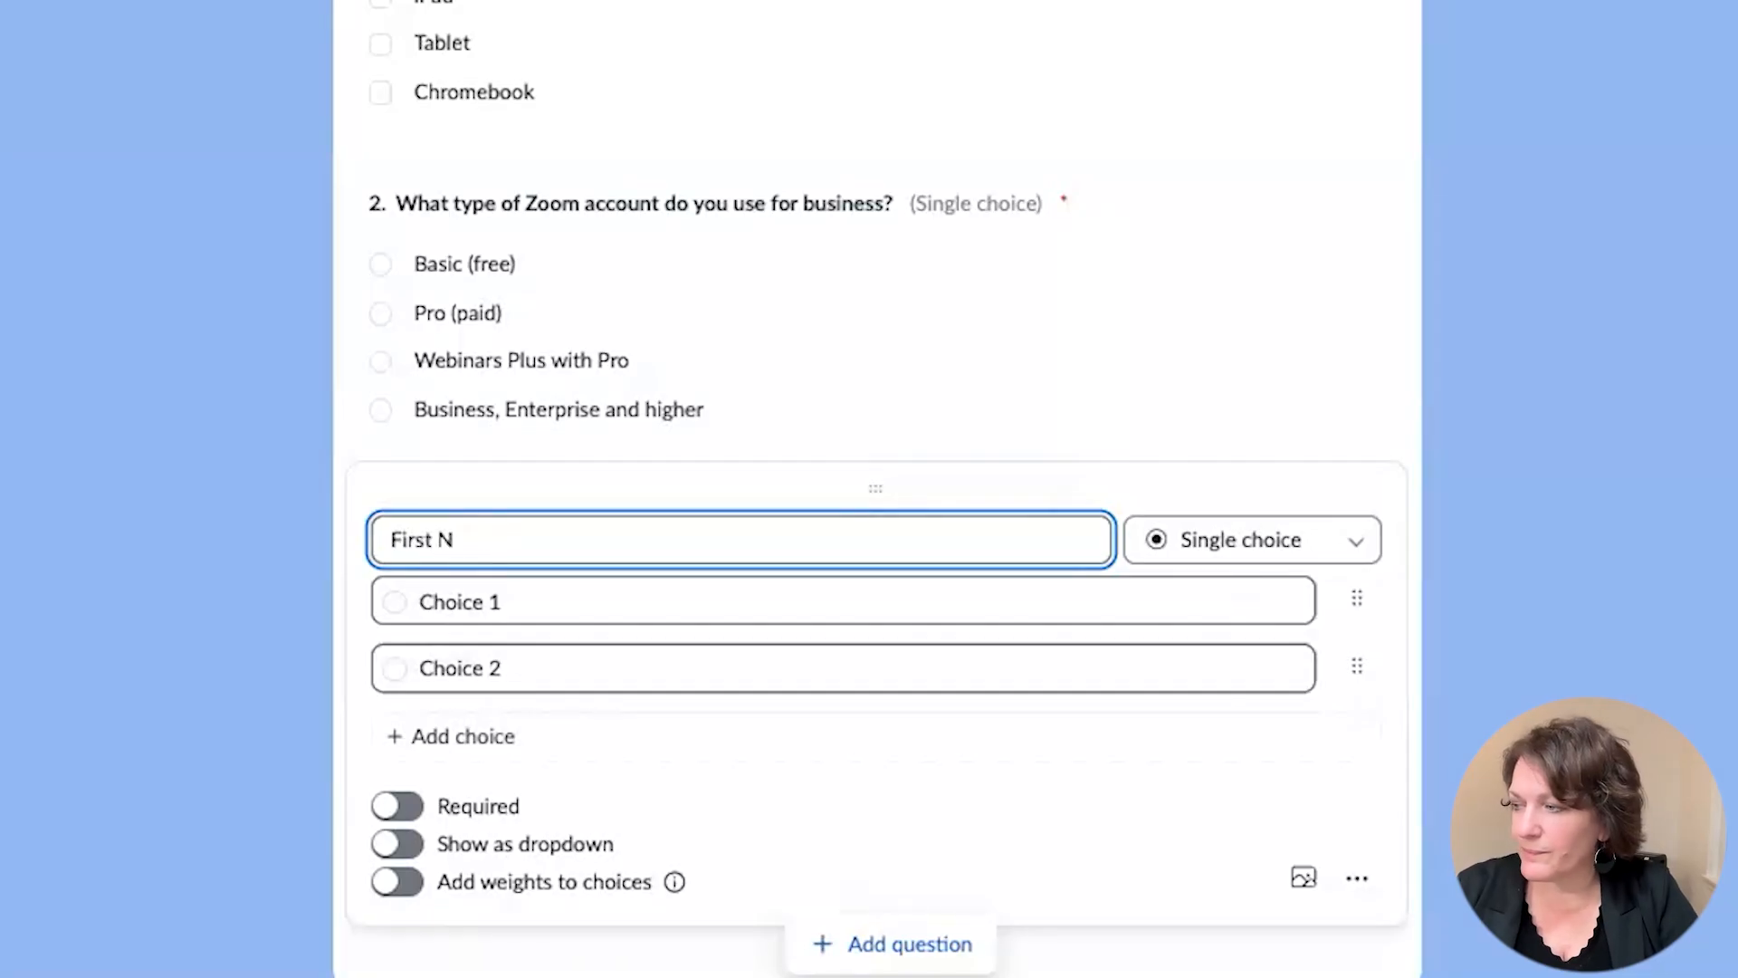
text(and Last Name)
click(1284, 554)
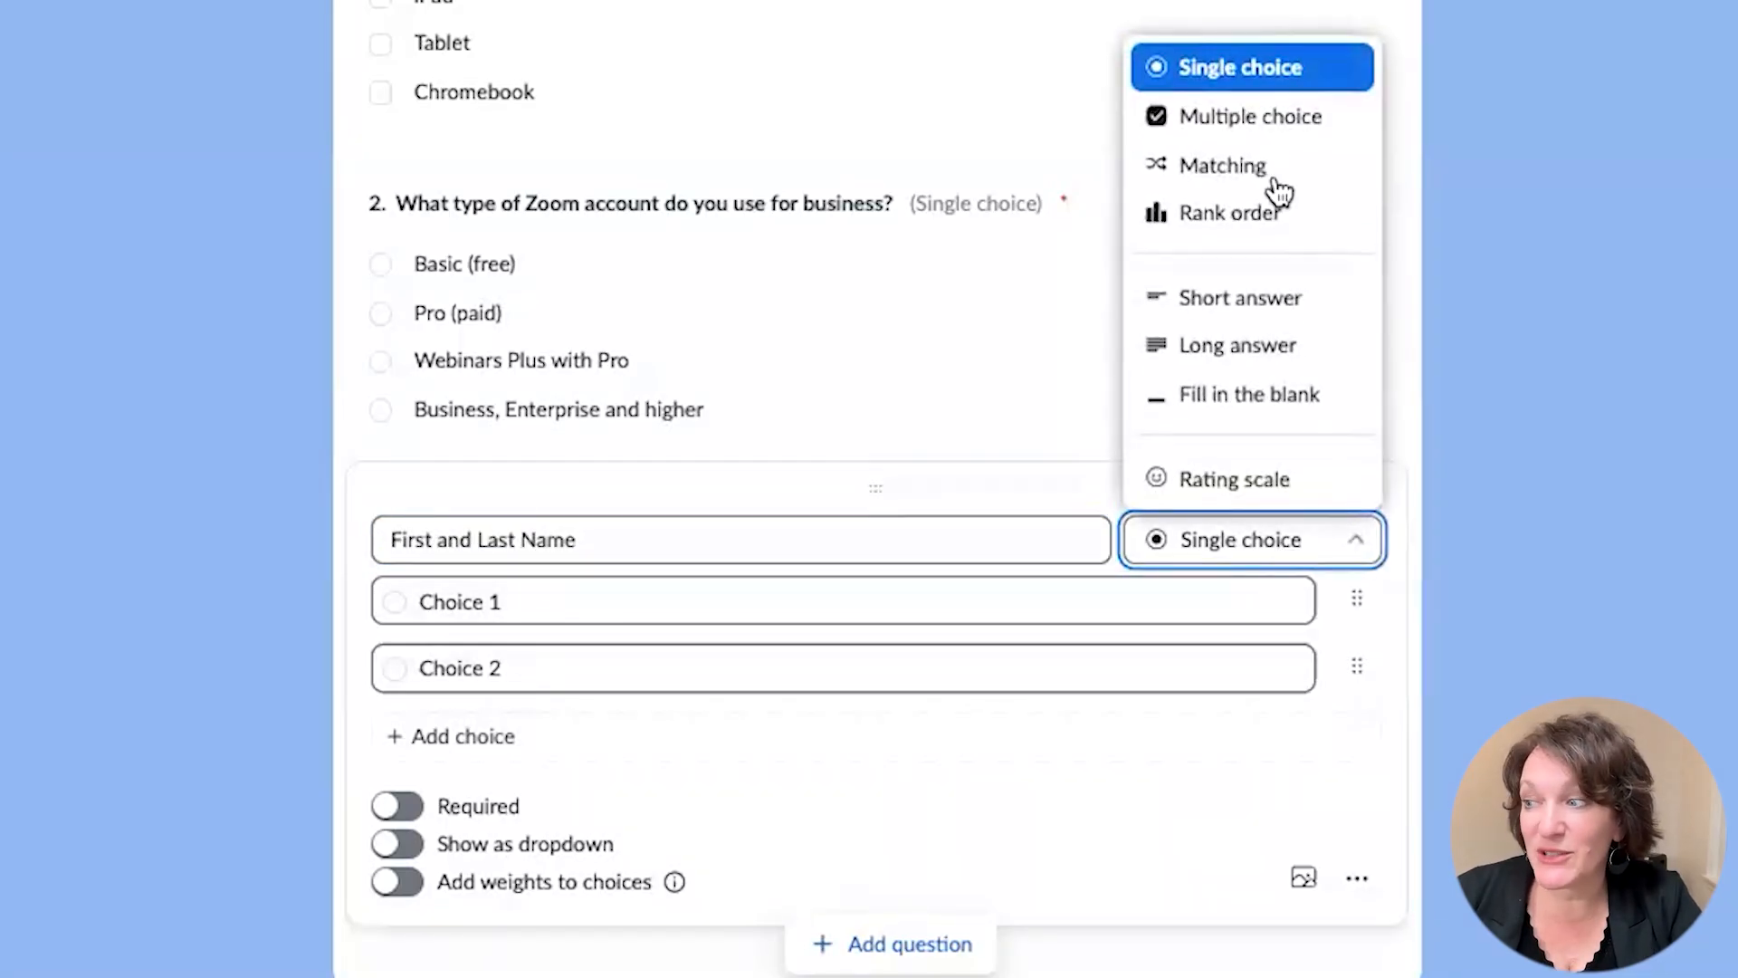
click(1240, 292)
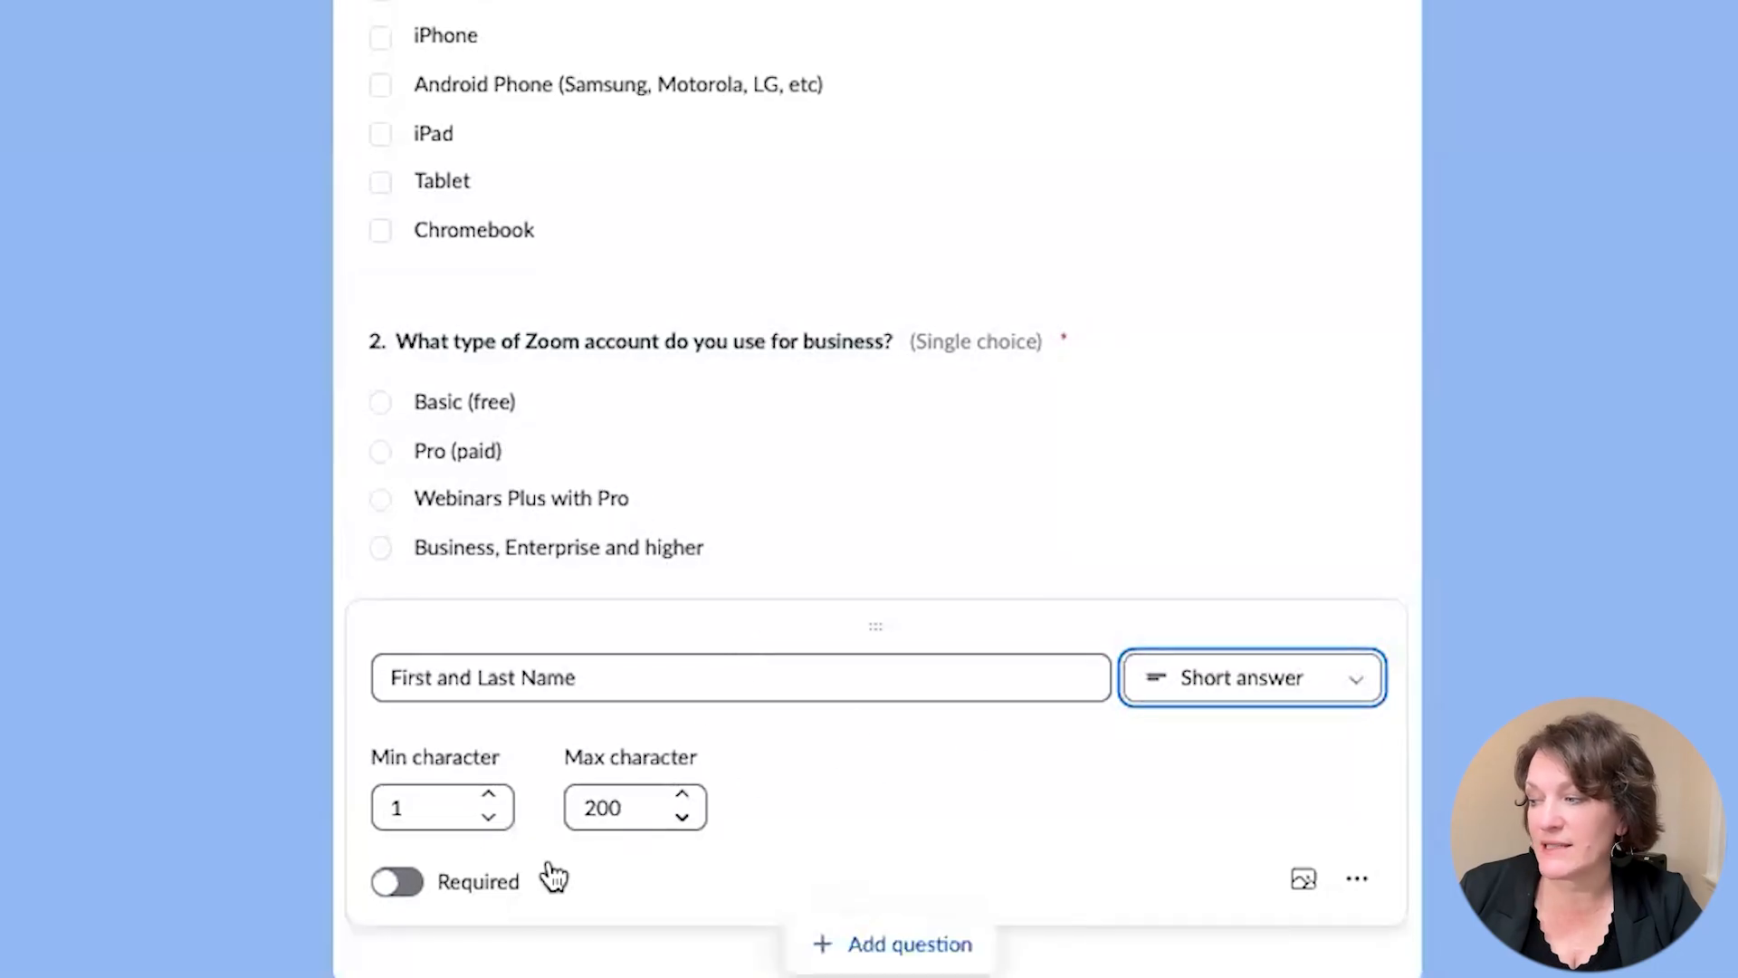
click(398, 883)
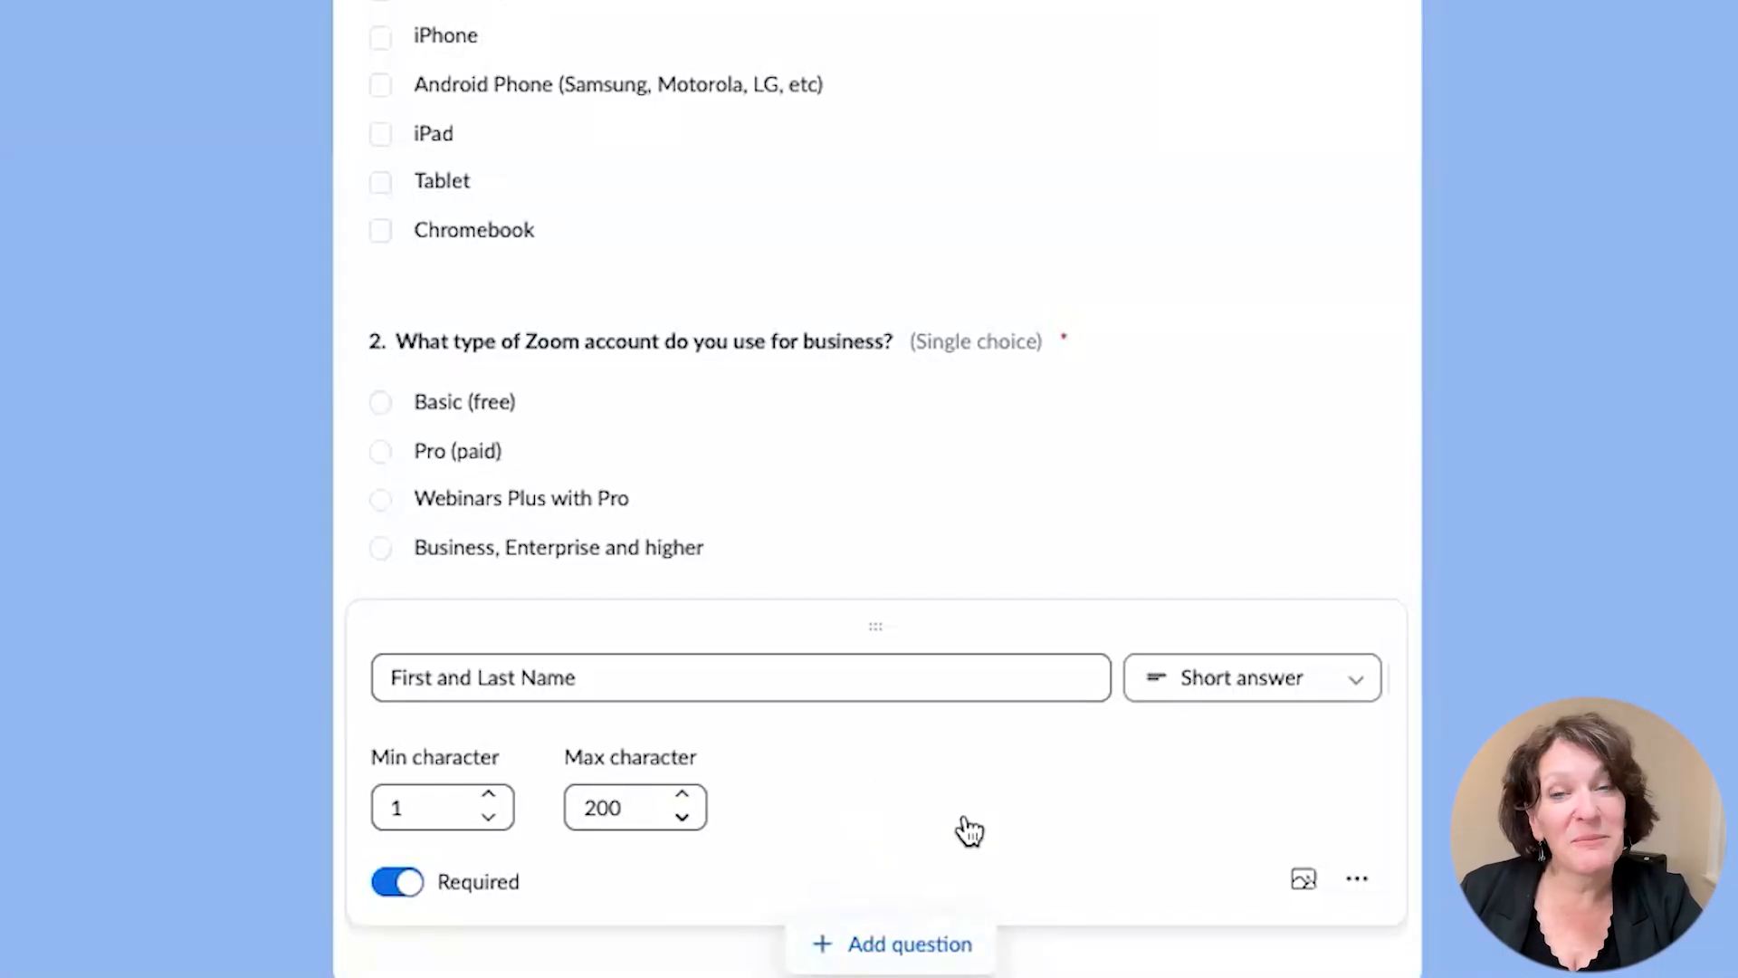
Step: Add a Long answer question, "Please tell us your questions and comments prior to attending our event", with a maximum of 500 characters
click(906, 944)
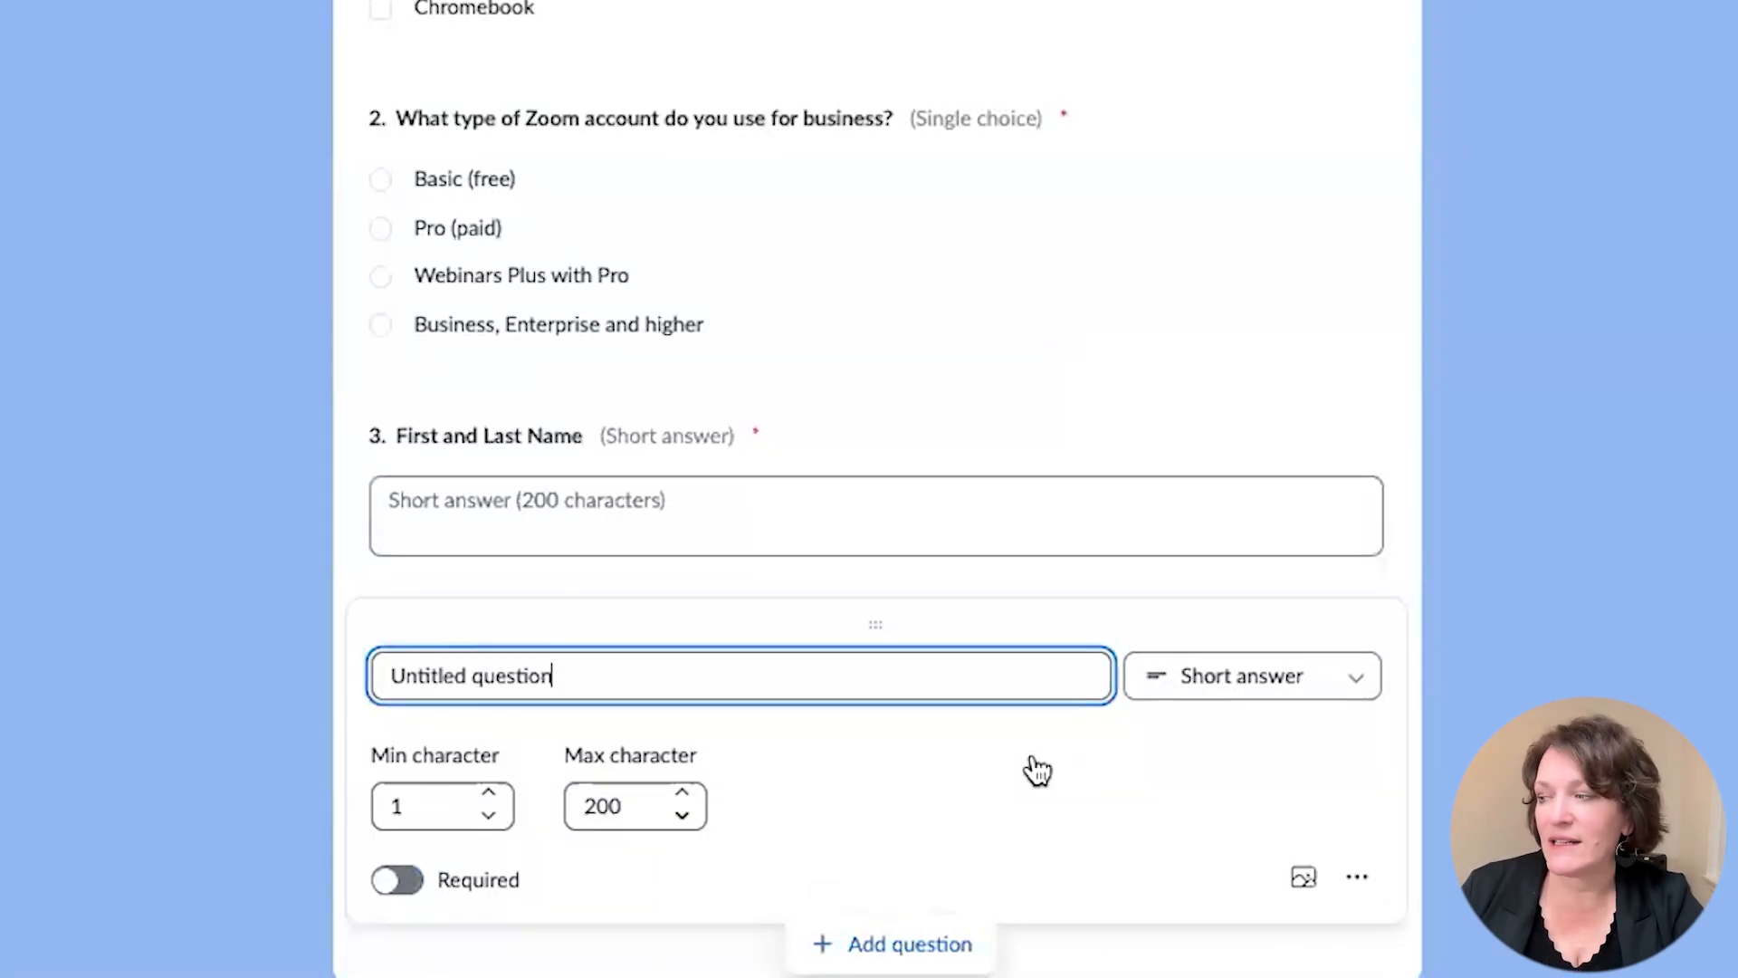
click(1354, 678)
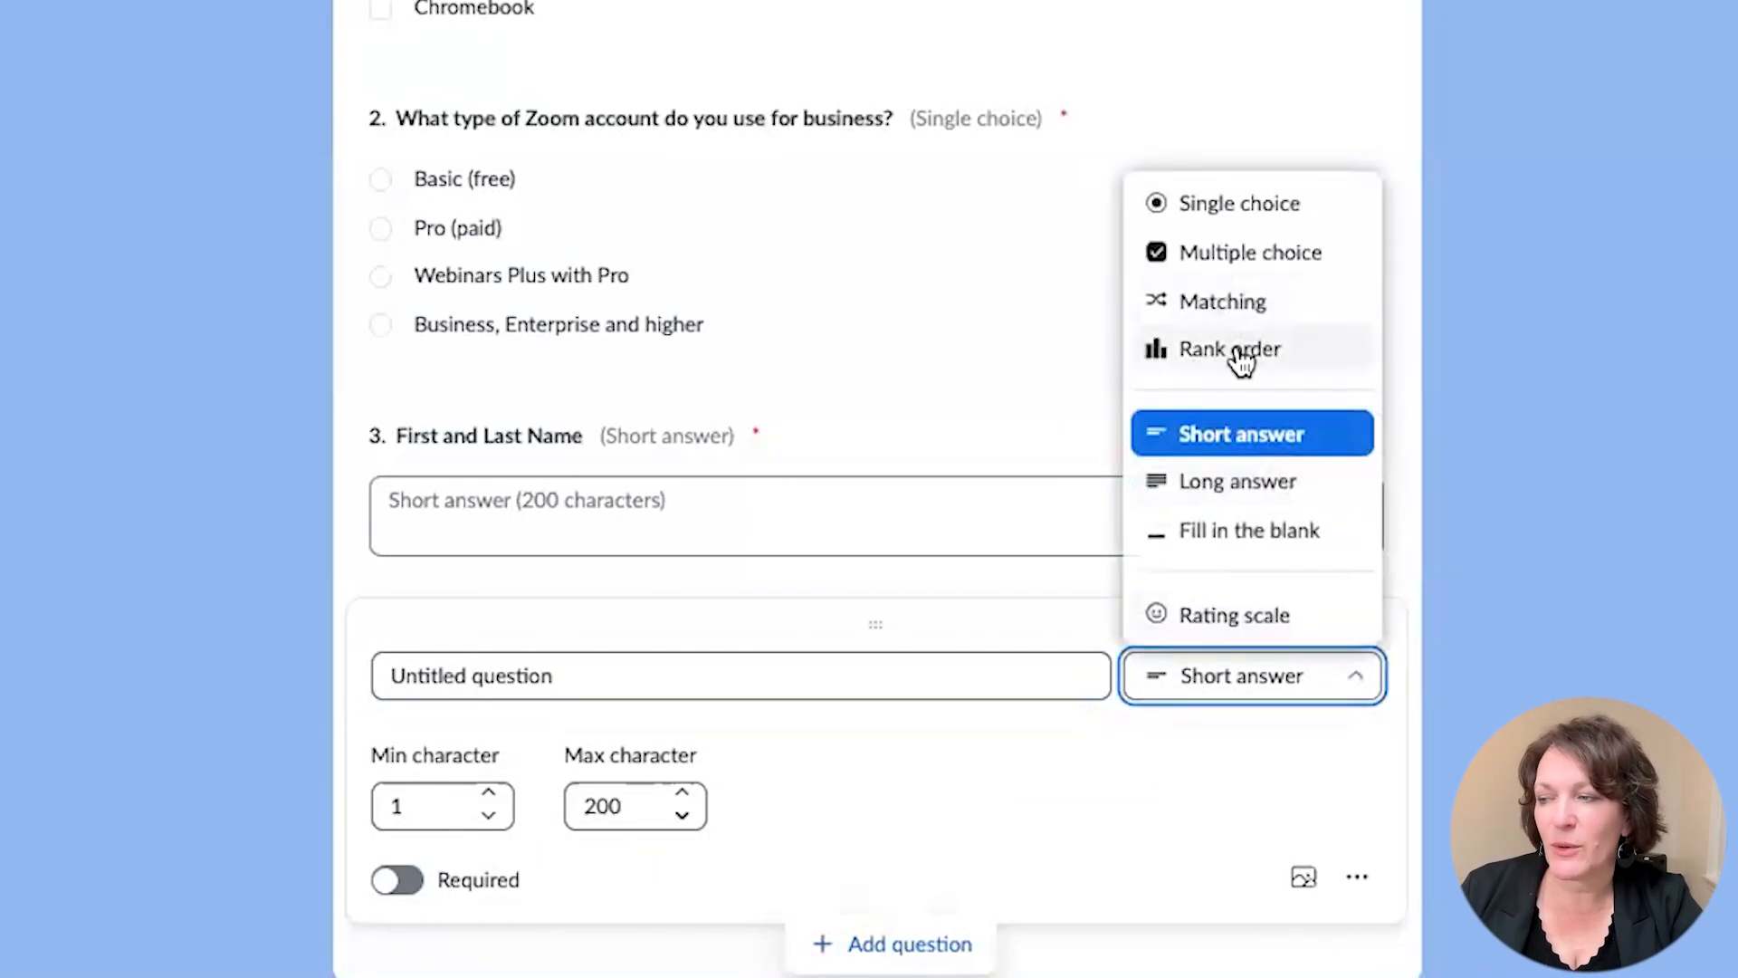
click(1204, 483)
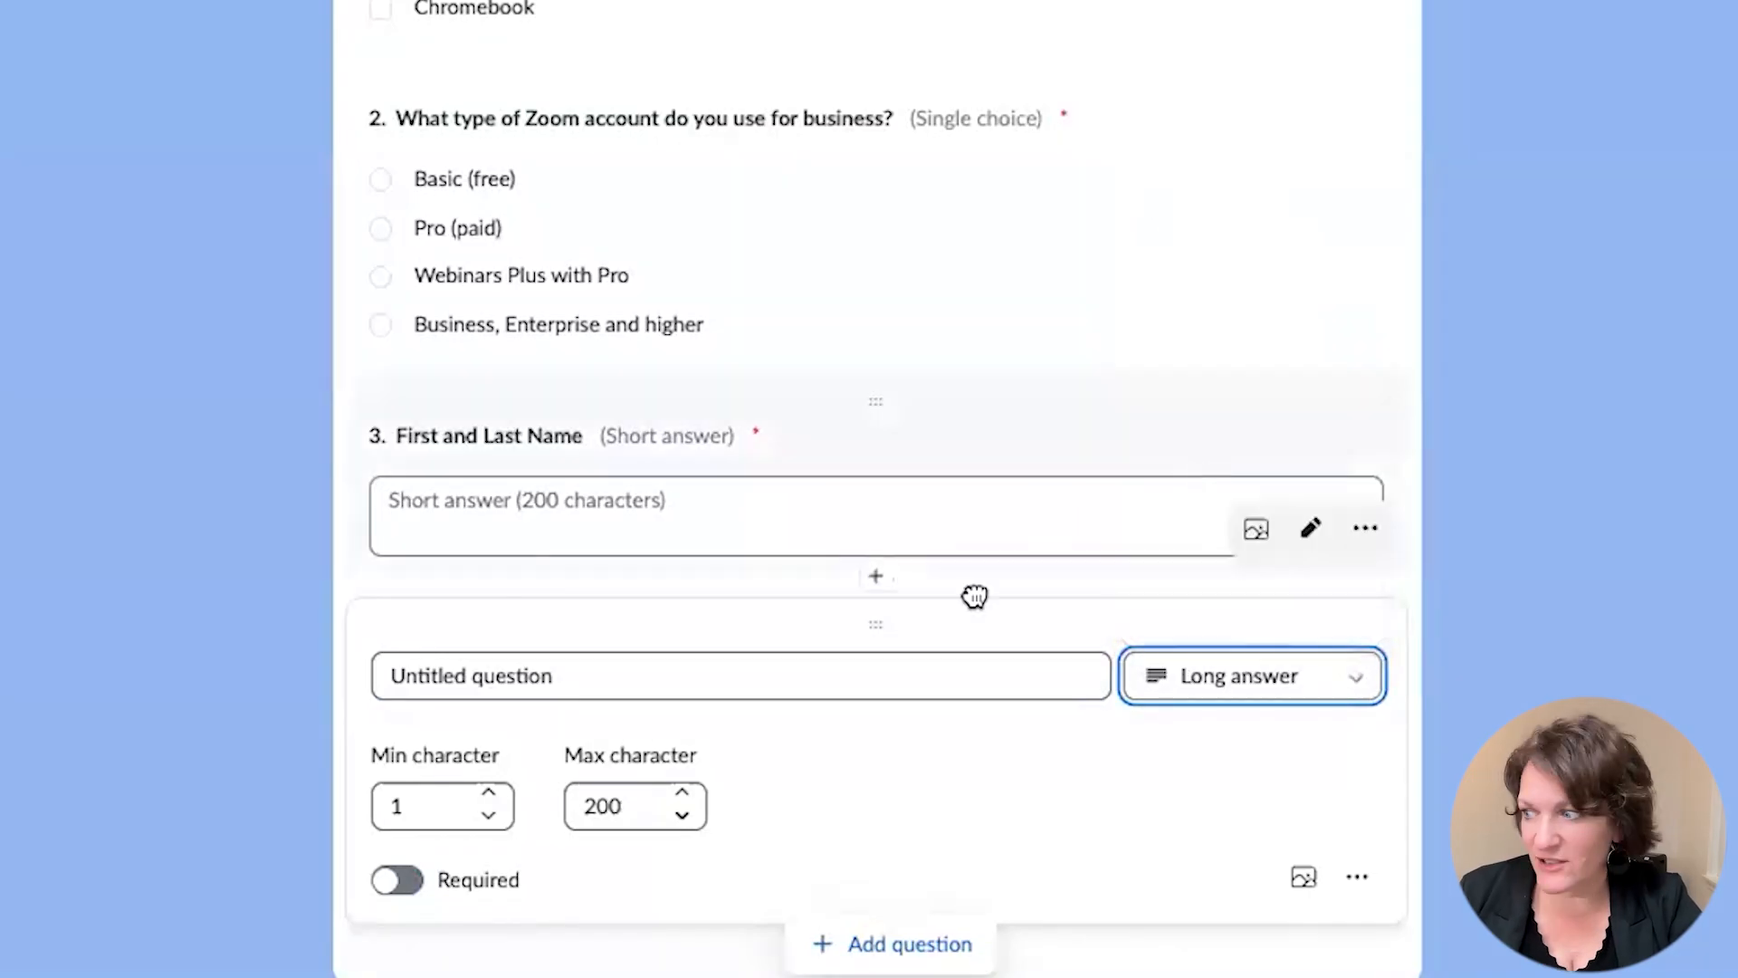
key(shift+Tab)
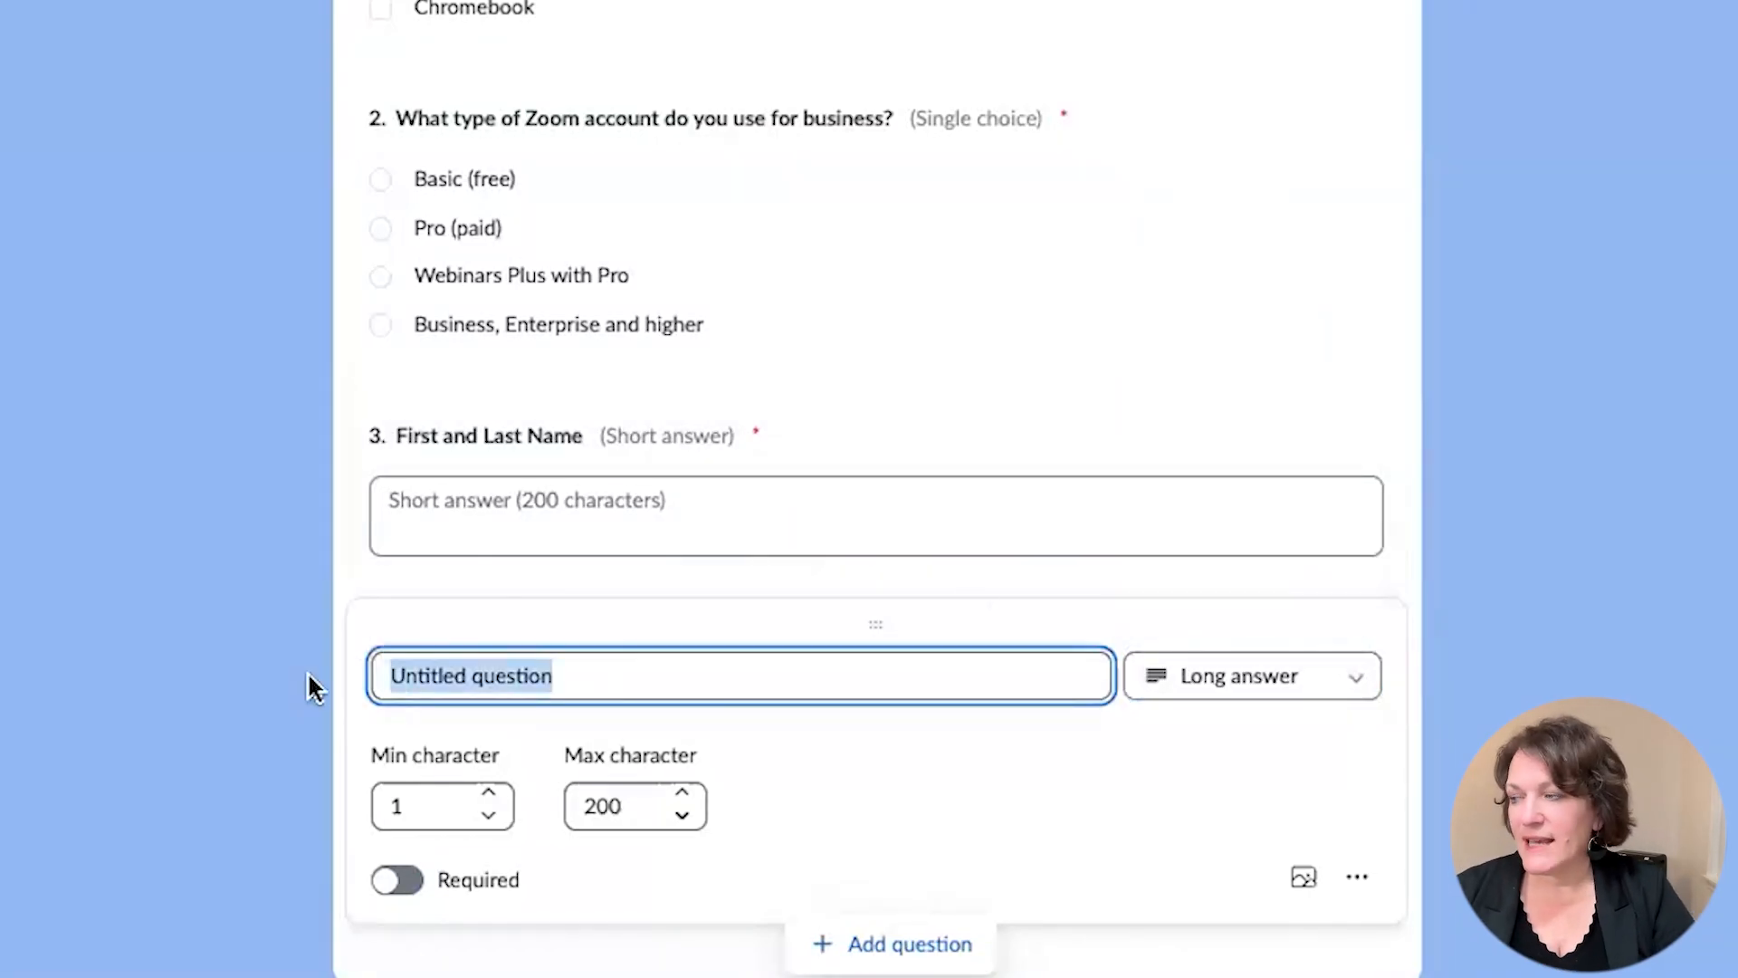
text(Please tell us your questions and comments prior to)
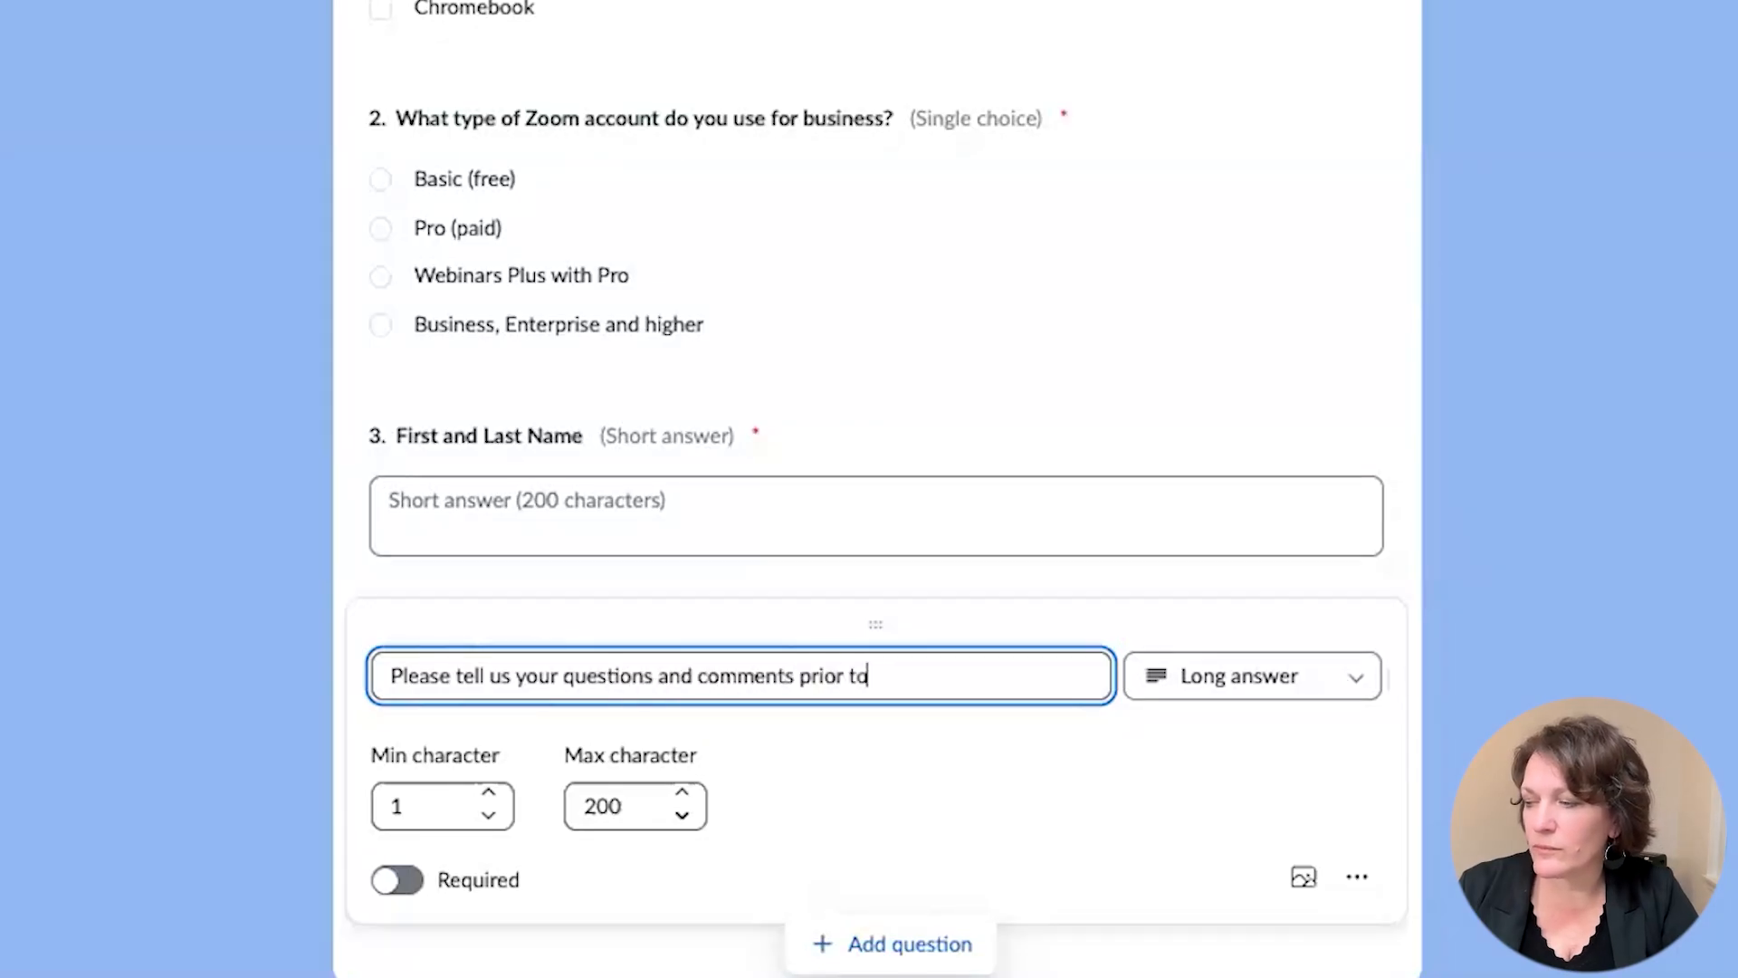
text( attending our event)
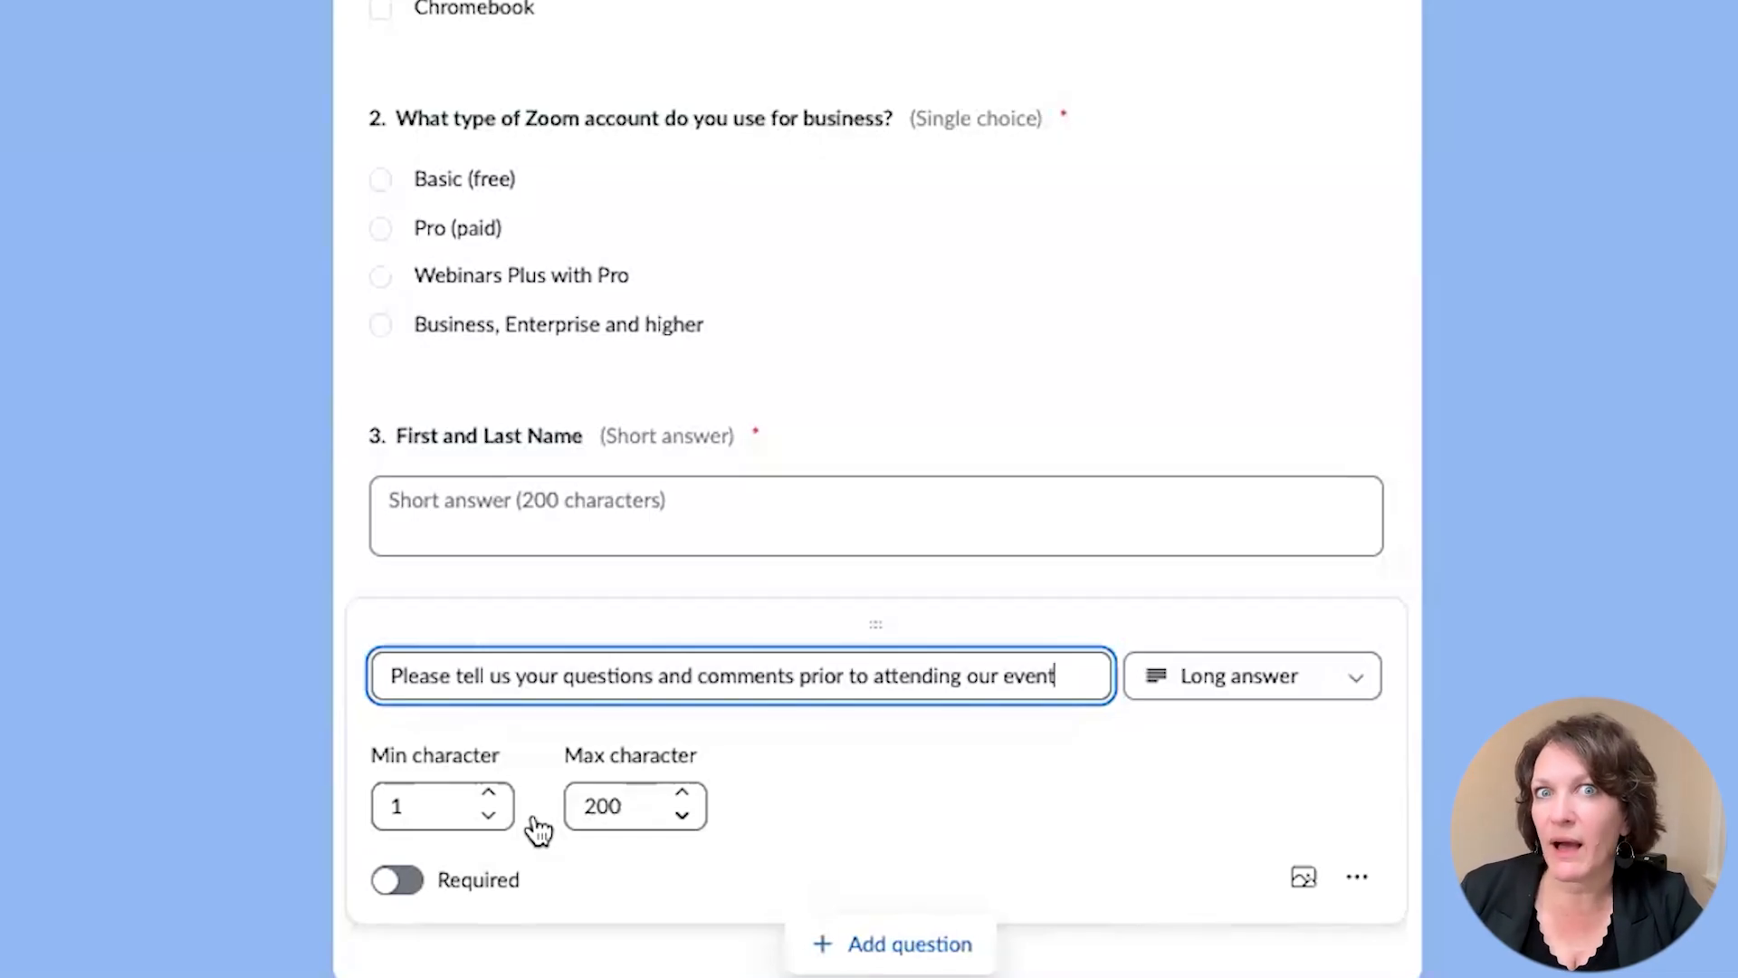
click(681, 794)
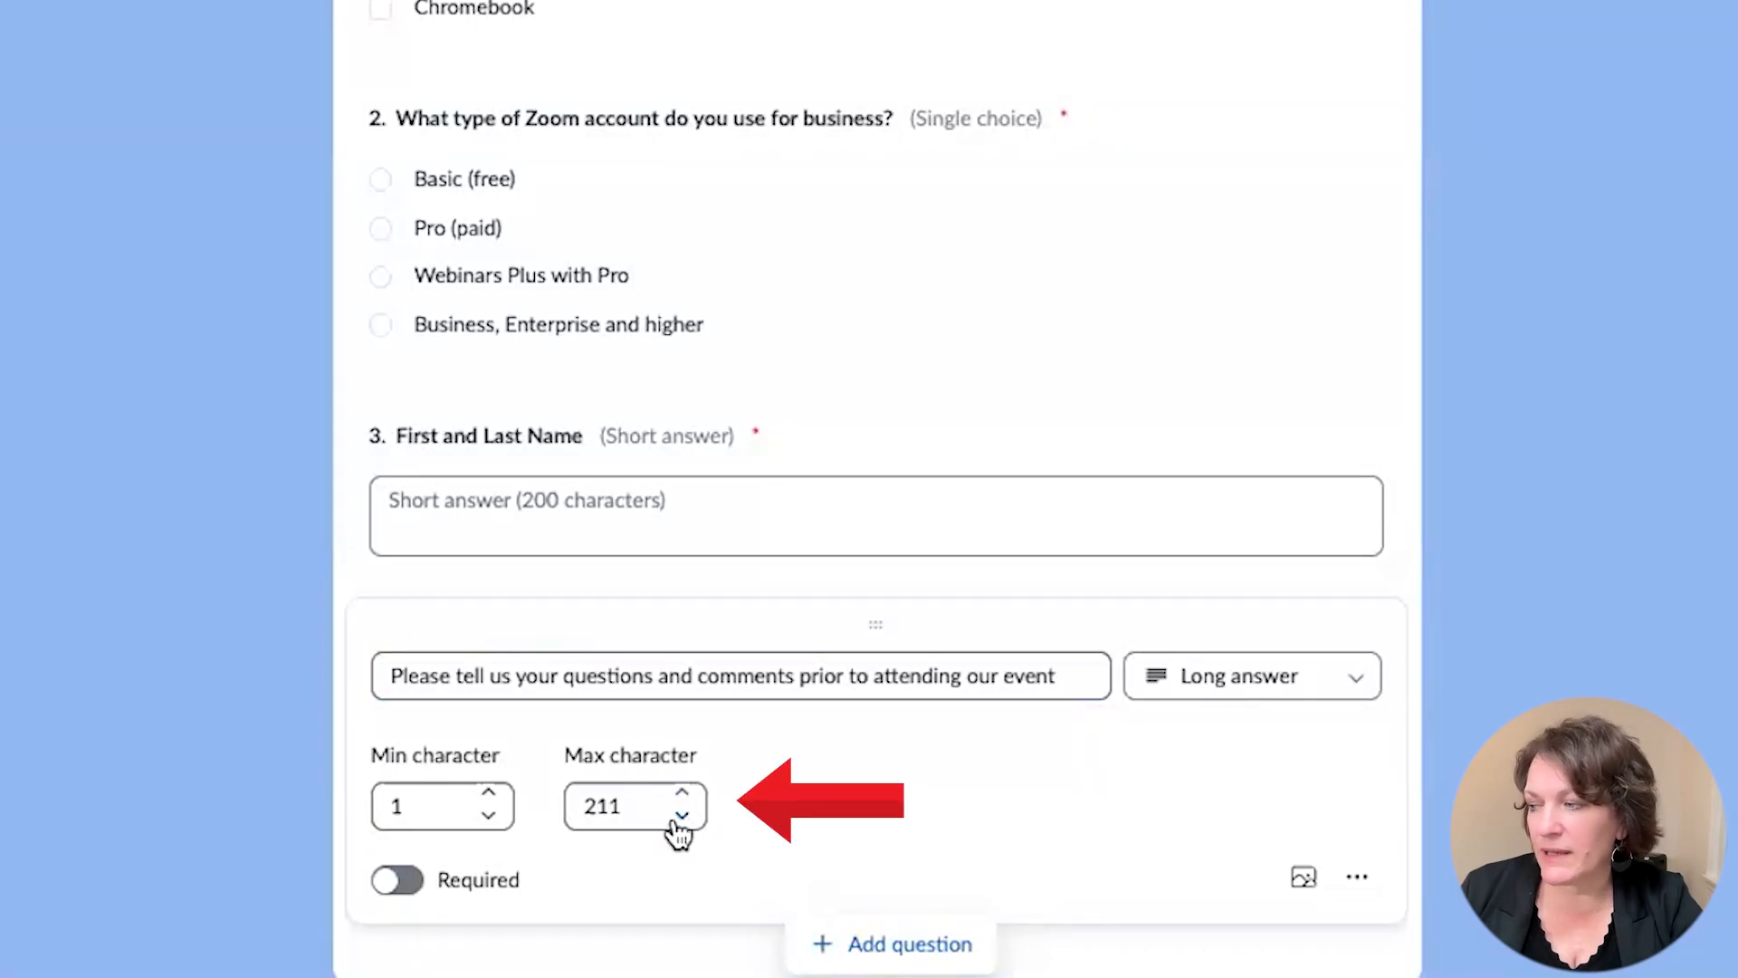
drag(637, 810, 496, 806)
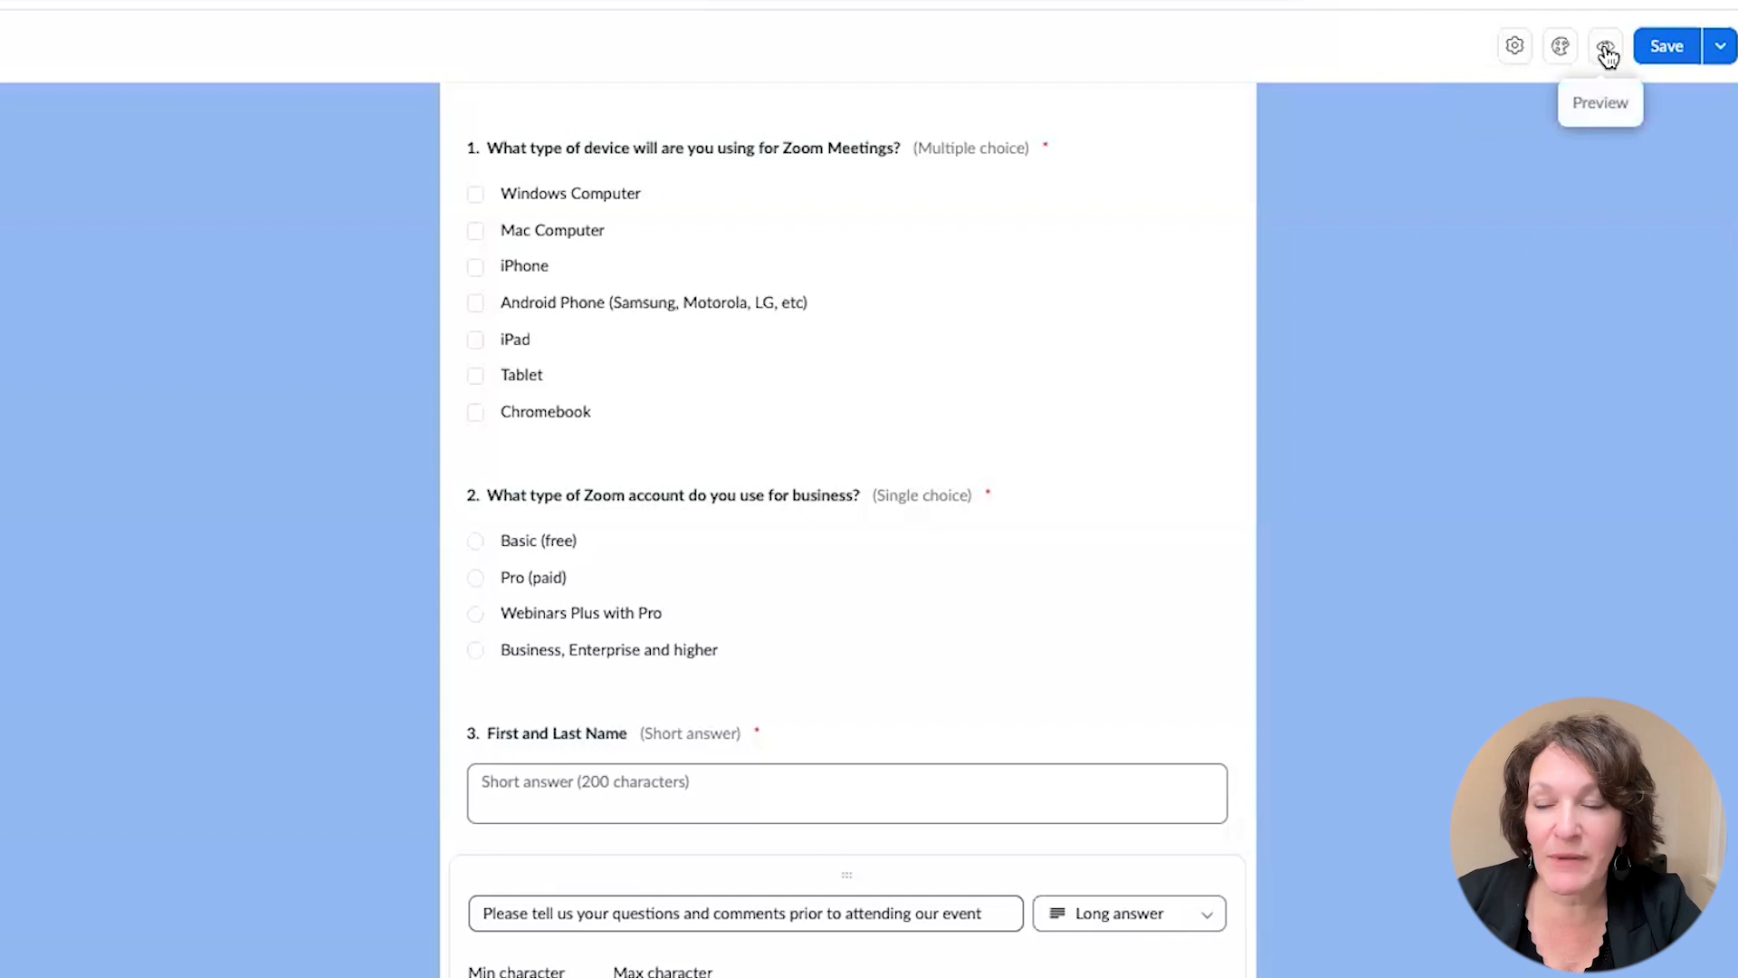
Step: Preview the survey with its two new text questions and enlarge the answer box of the comments question
click(1607, 49)
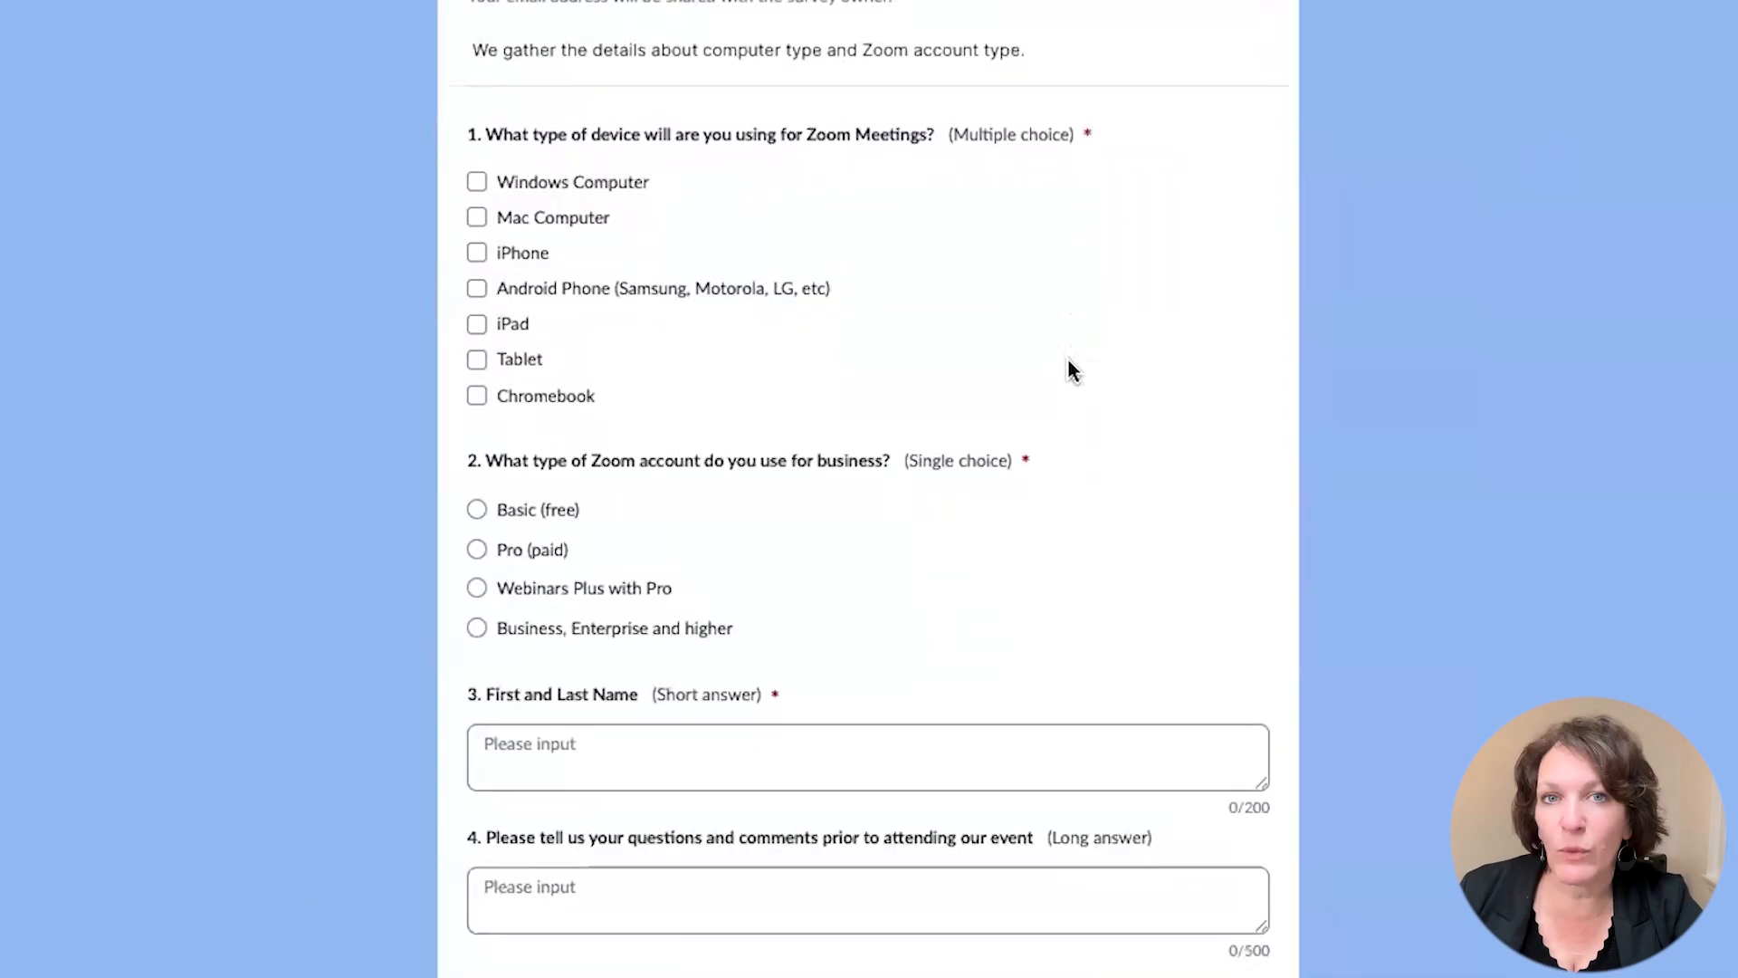
scroll(1069, 367, down, 2)
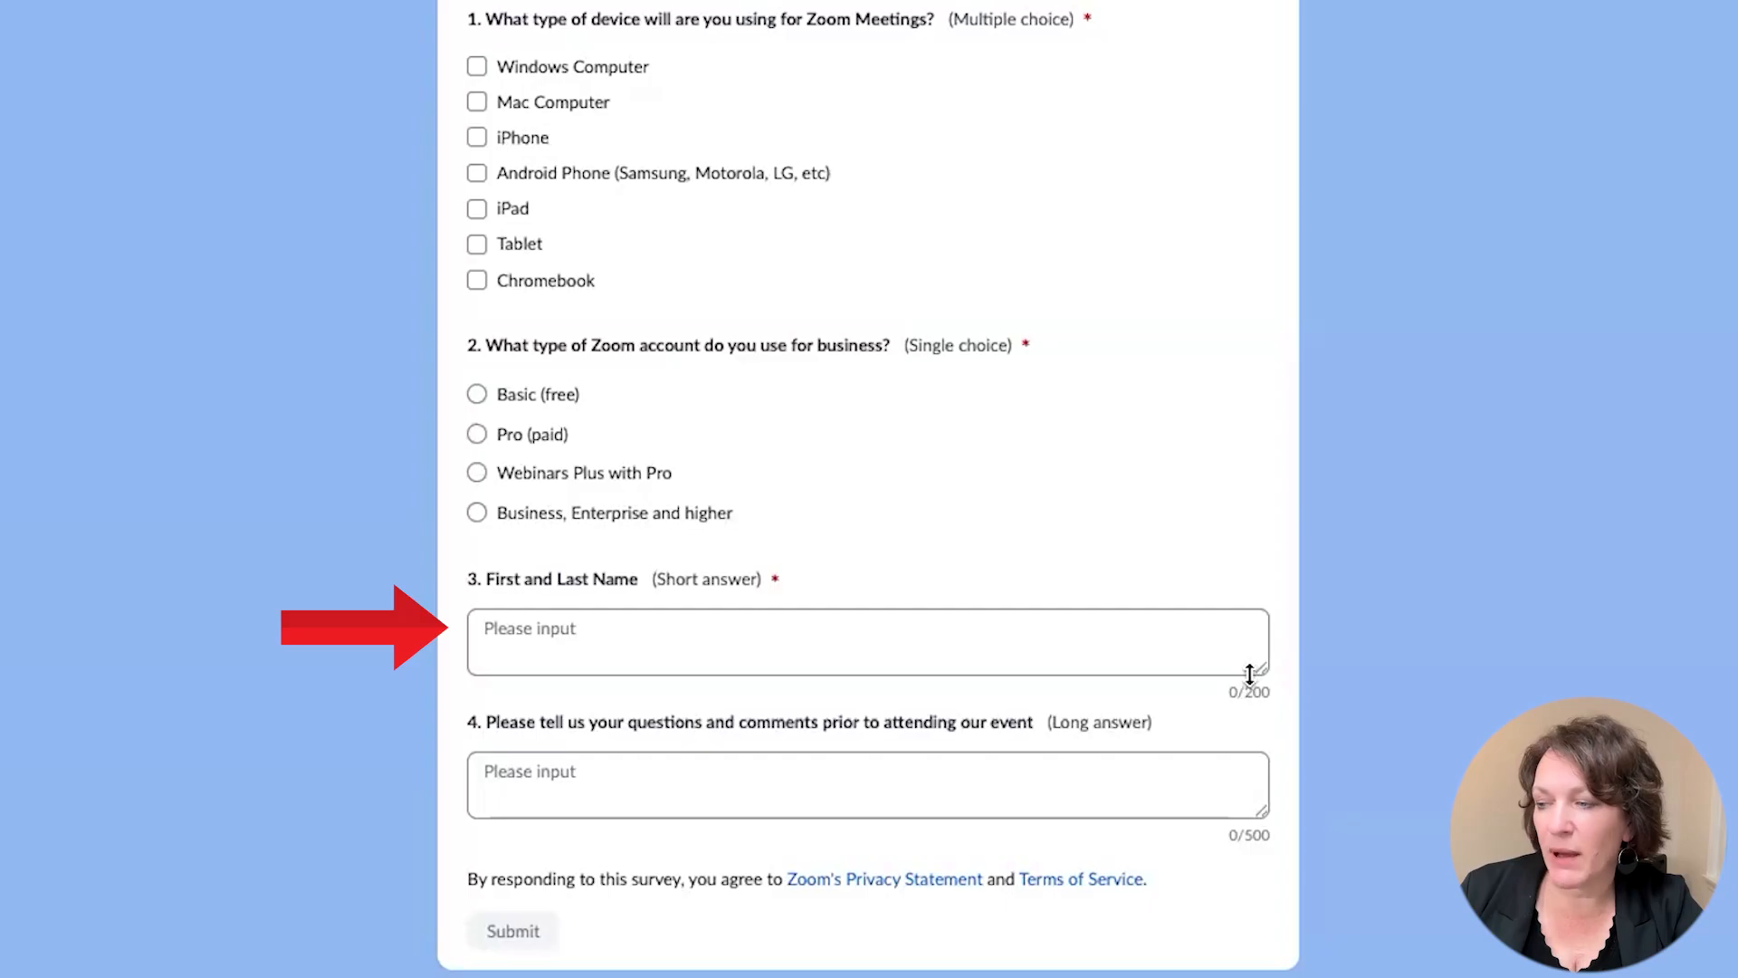
drag(1259, 815, 1258, 974)
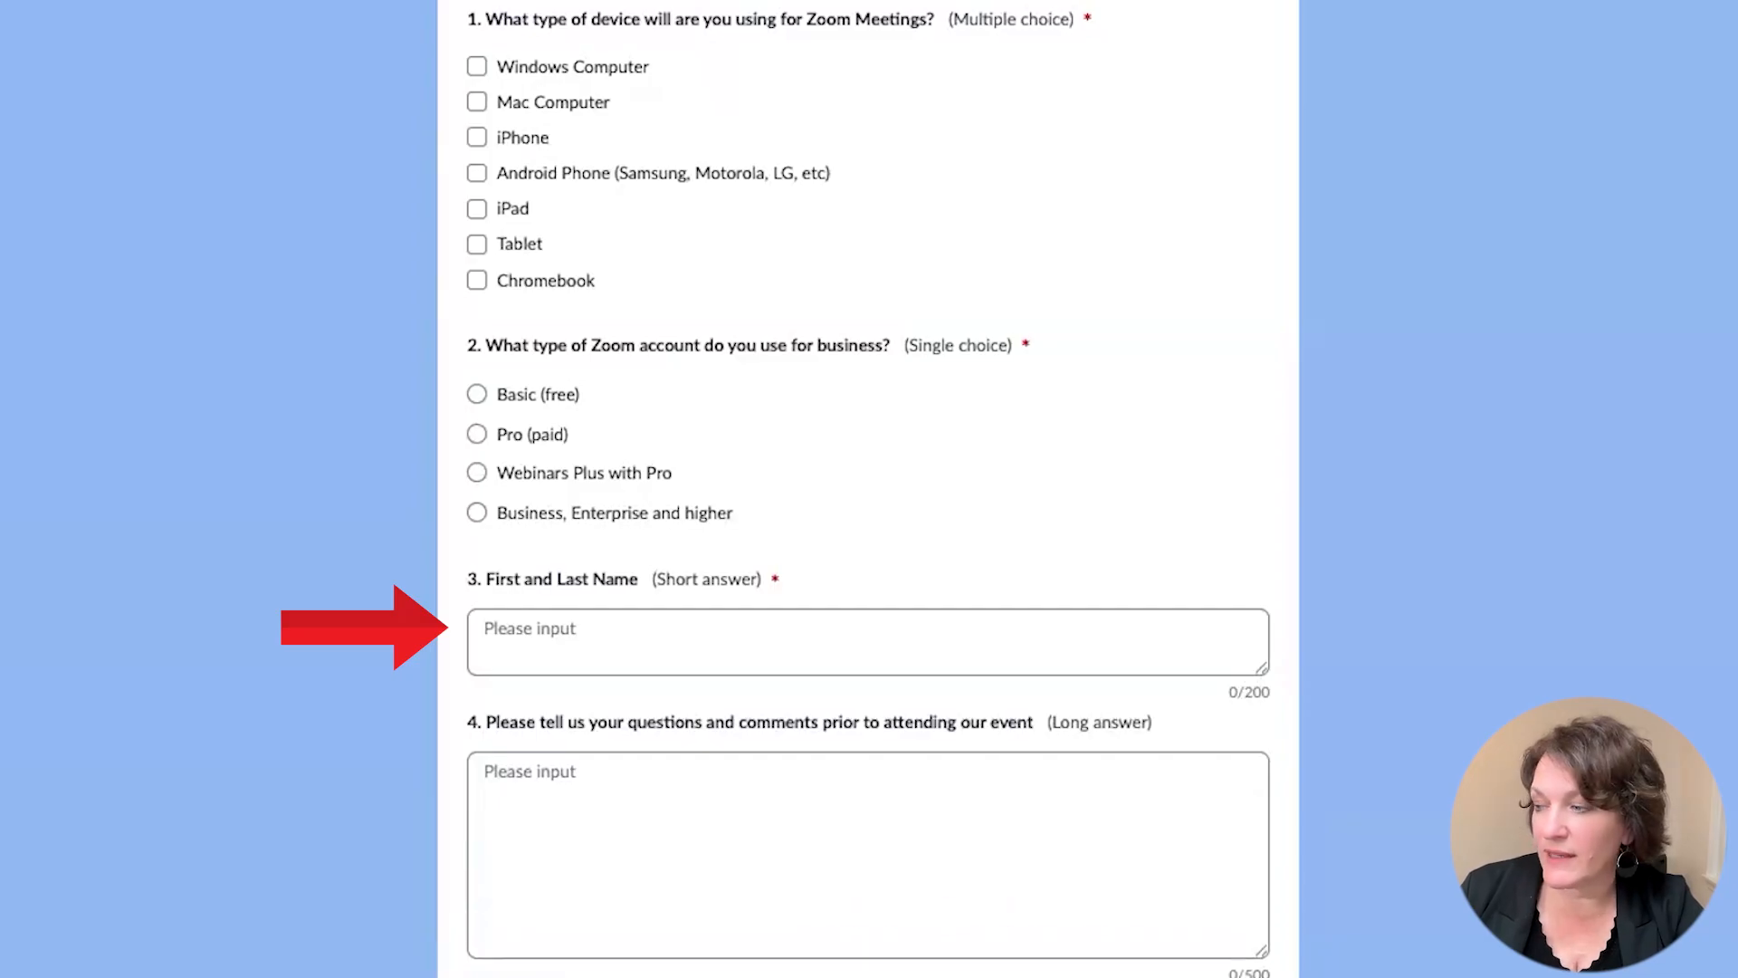
scroll(1347, 662, down, 1)
scroll(1346, 652, down, 2)
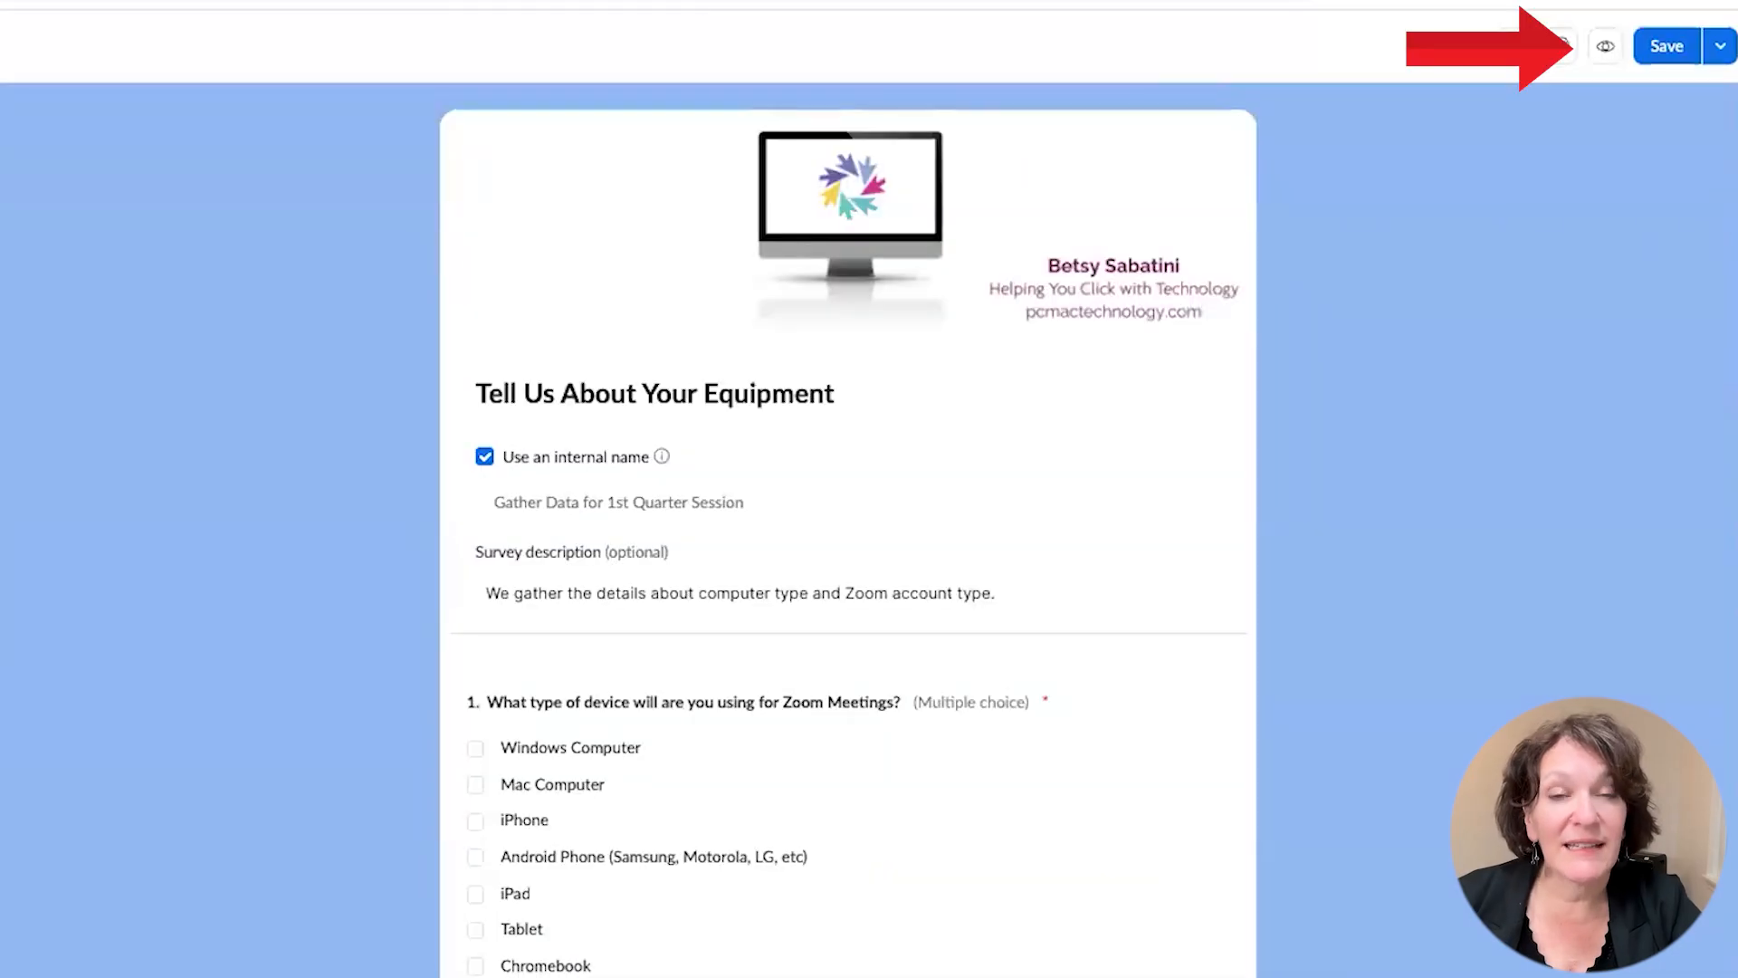
Step: Save the survey and switch its shareable link to the shortened URL
click(1667, 47)
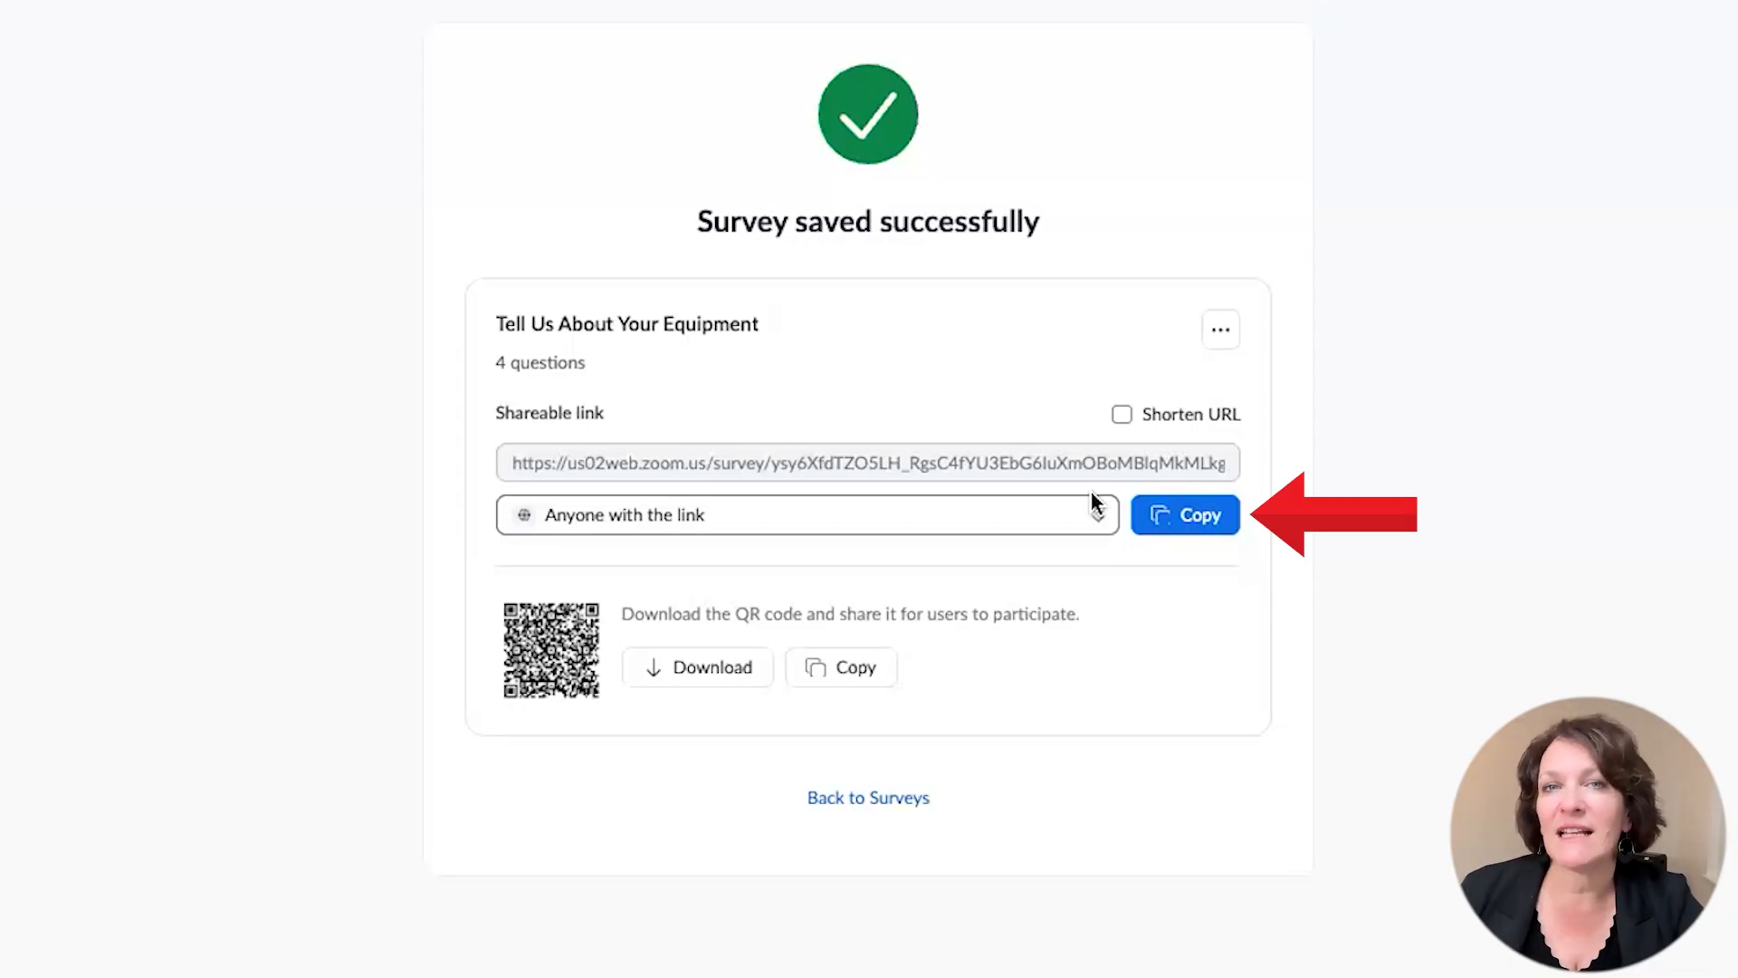
click(1122, 416)
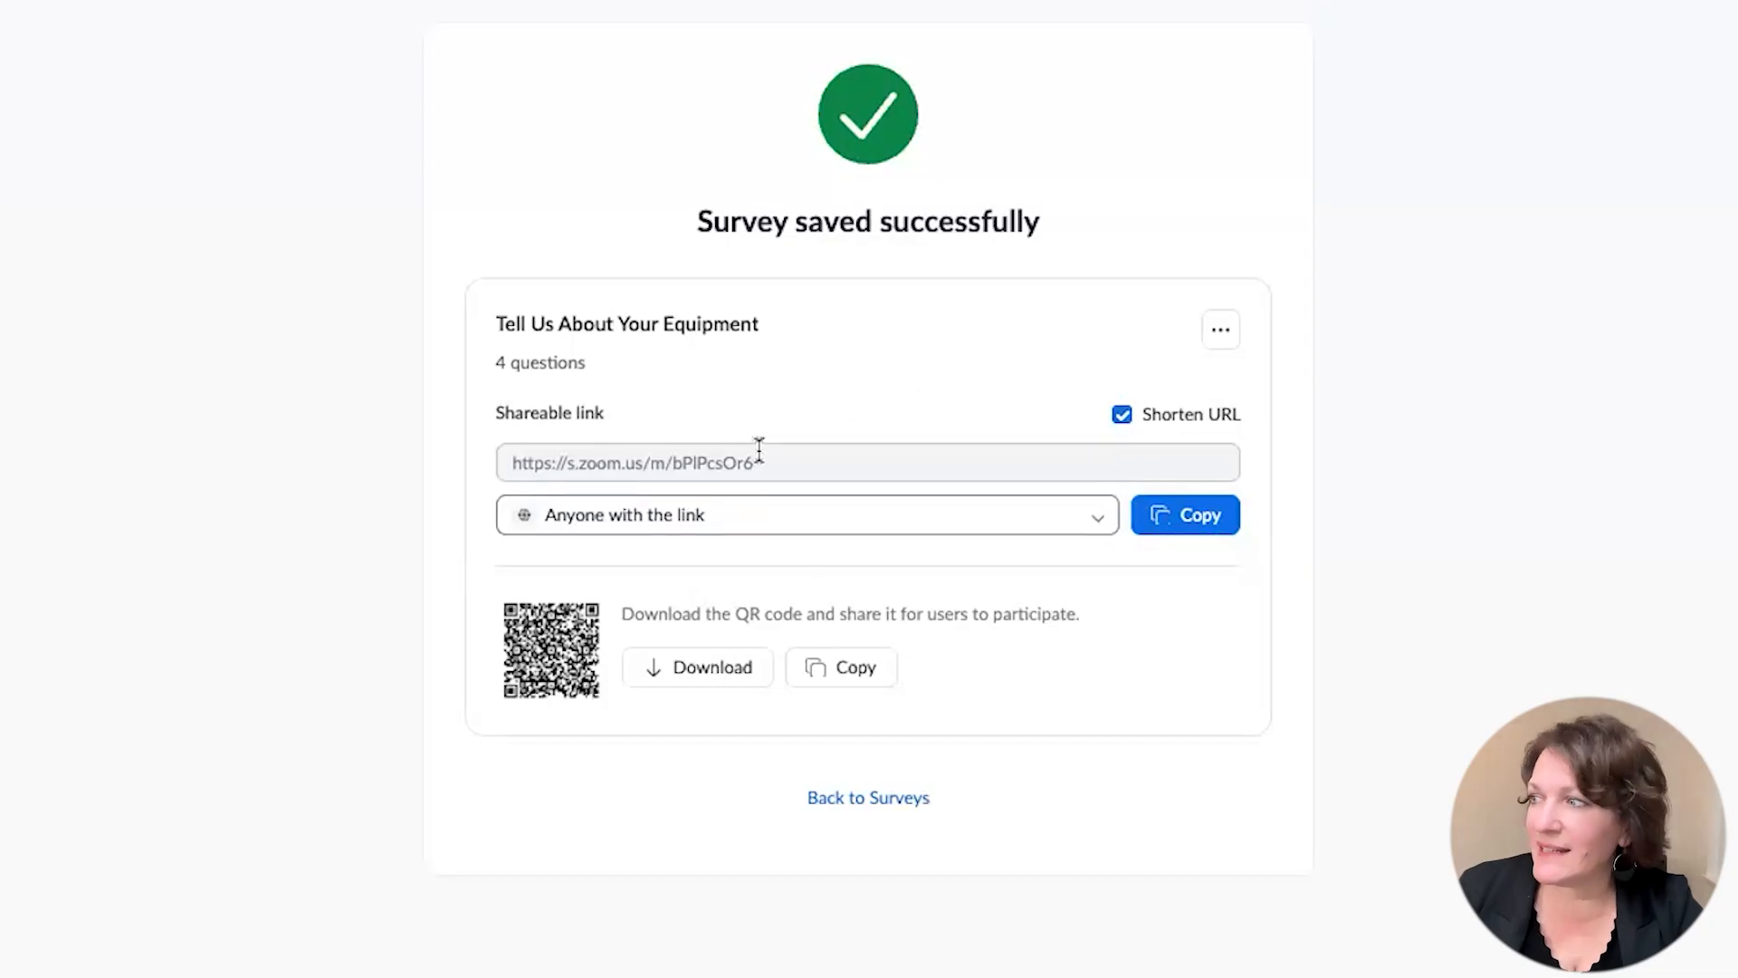
drag(759, 450, 509, 459)
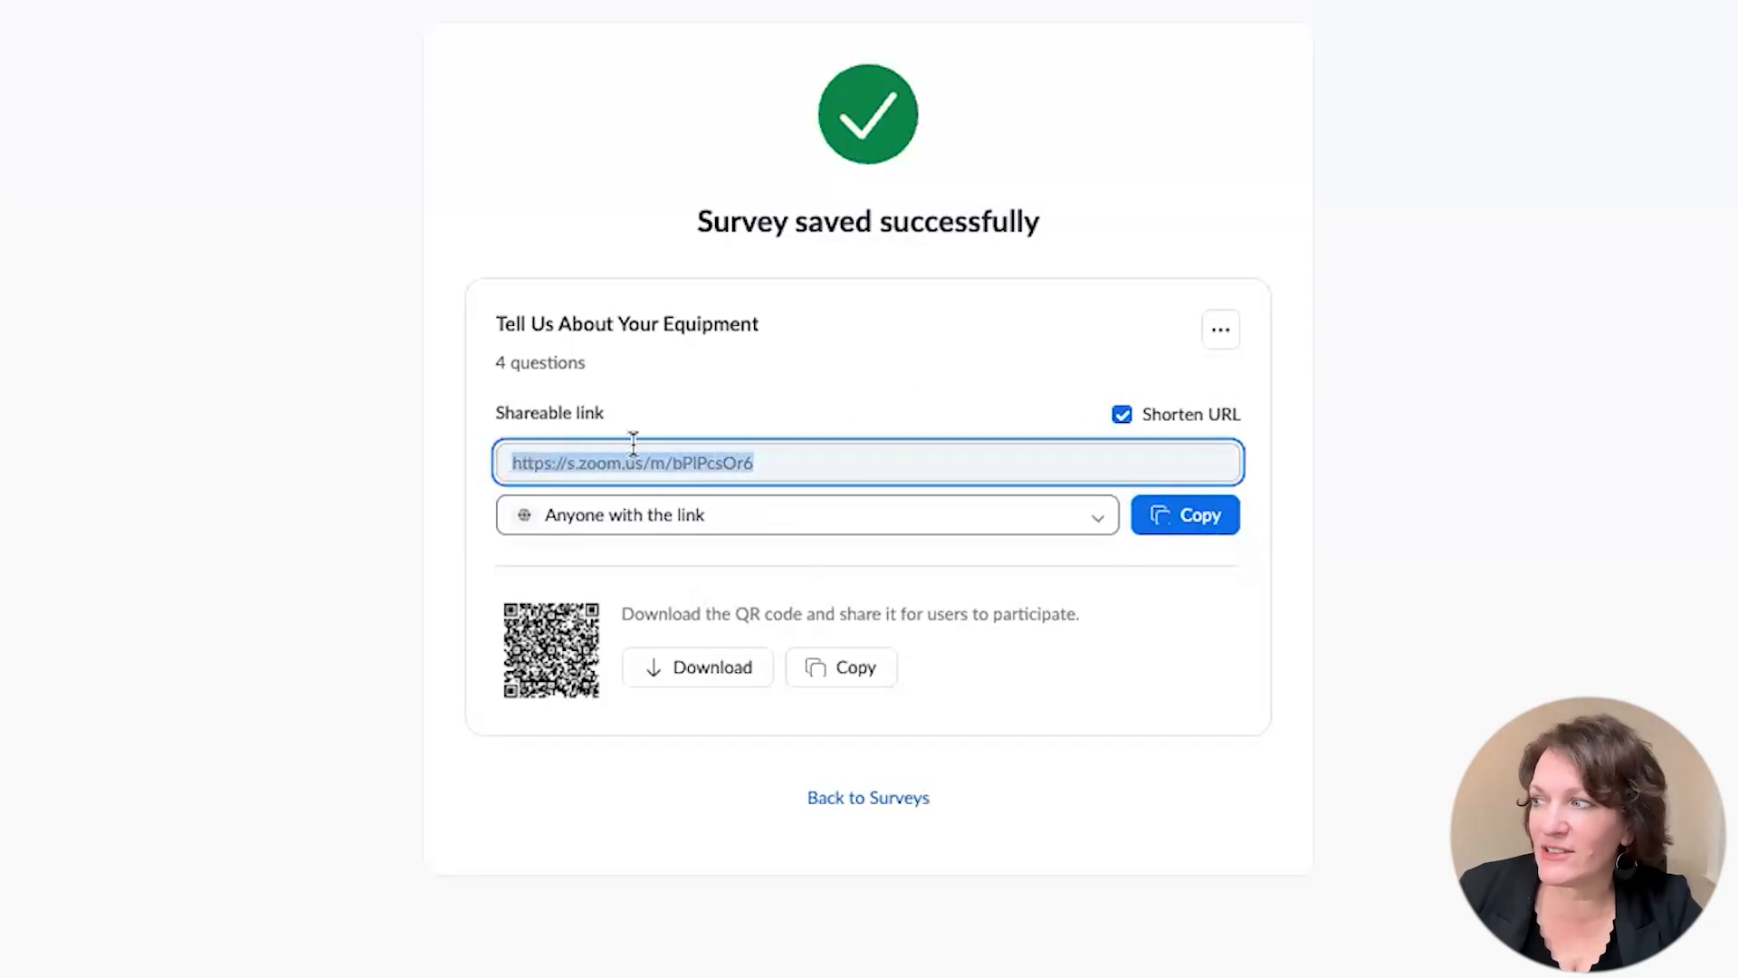
Step: Compare the survey's full and shortened shareable links, leave Shorten URL enabled, and copy the link
click(1017, 463)
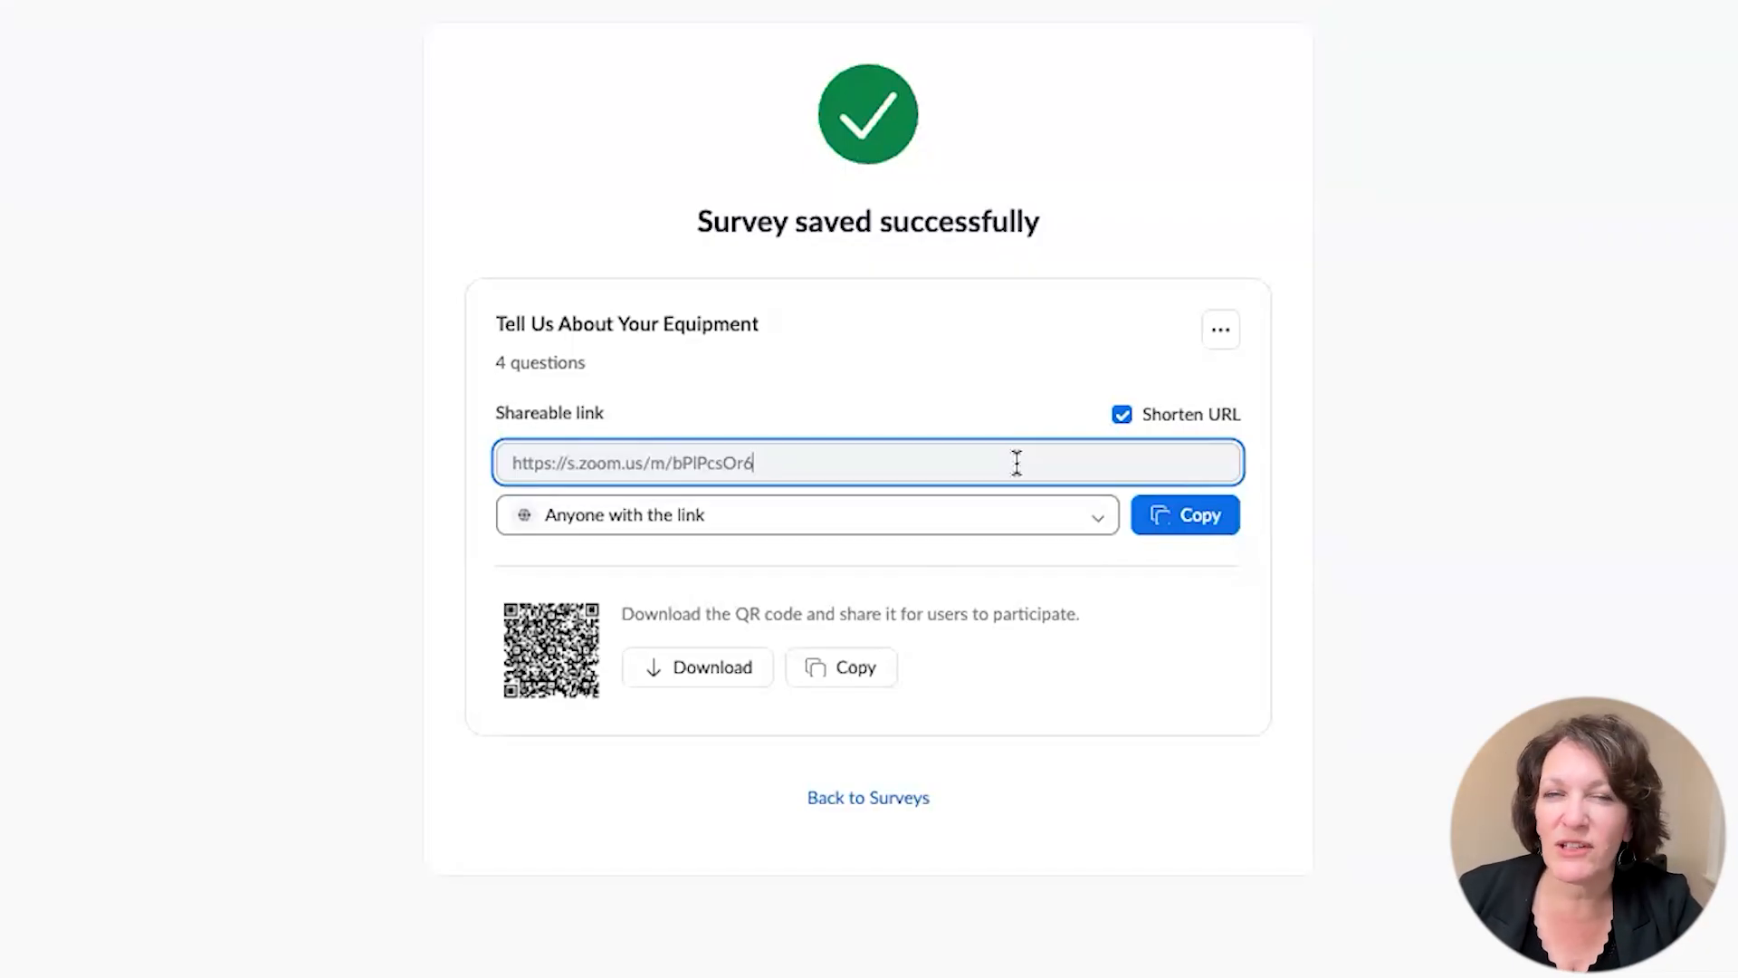
click(1123, 416)
drag(1214, 462, 500, 468)
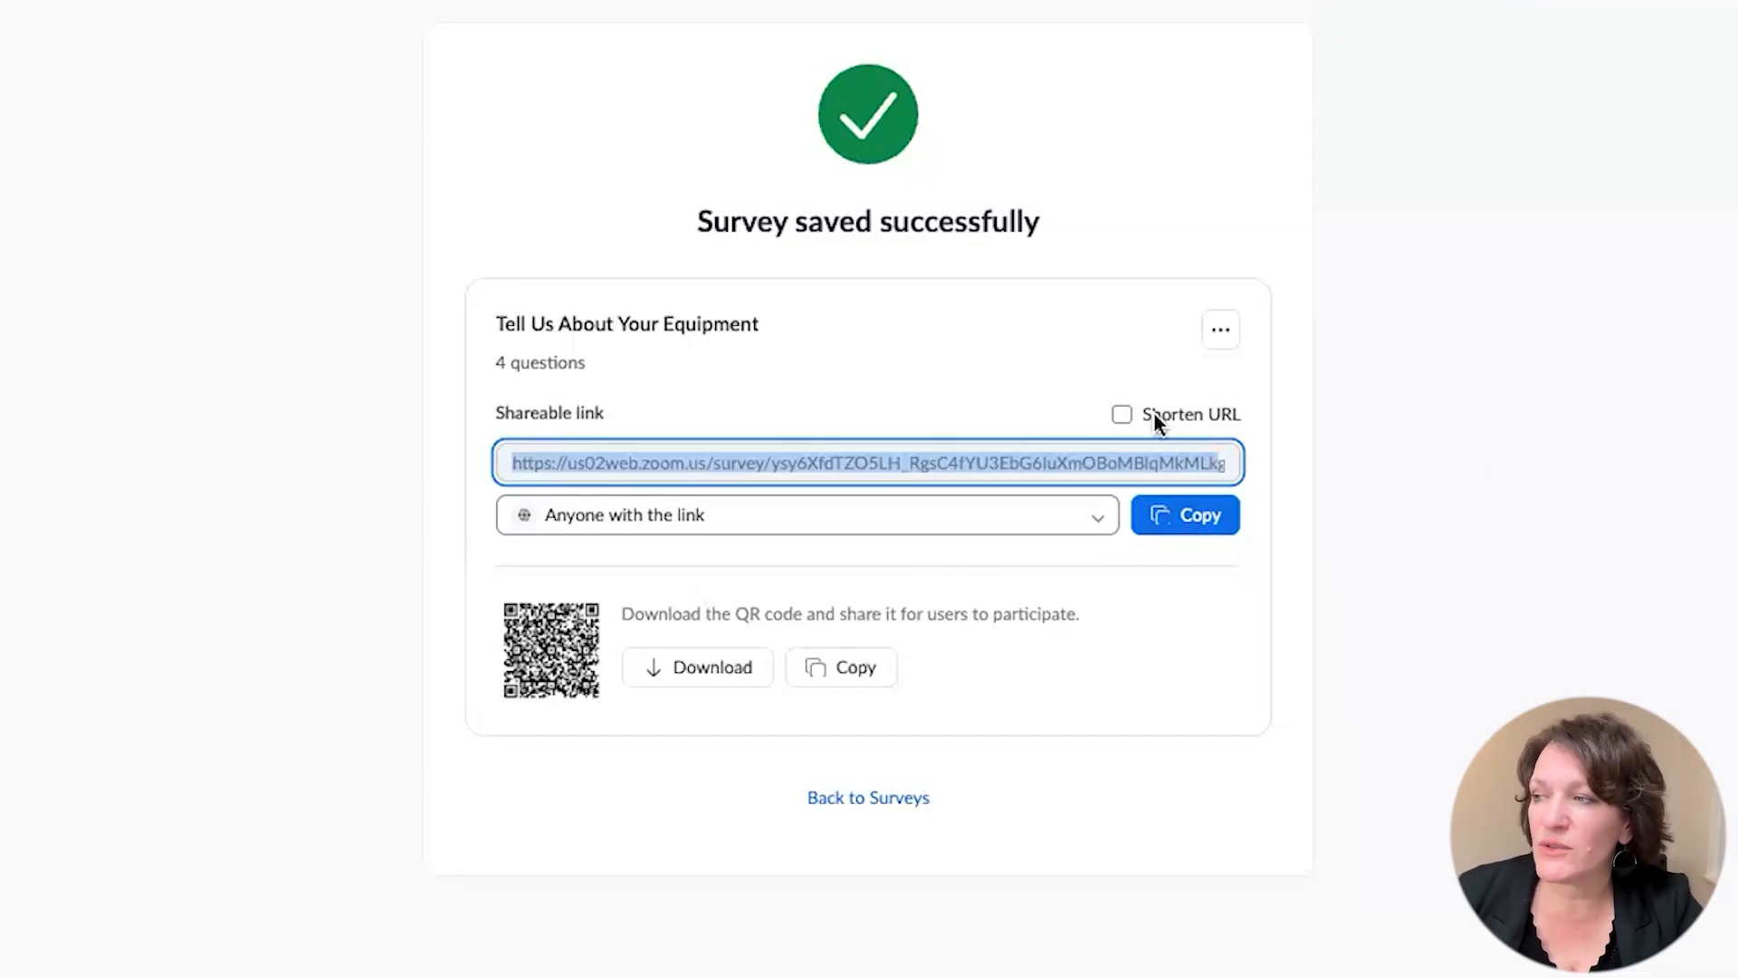
click(1121, 414)
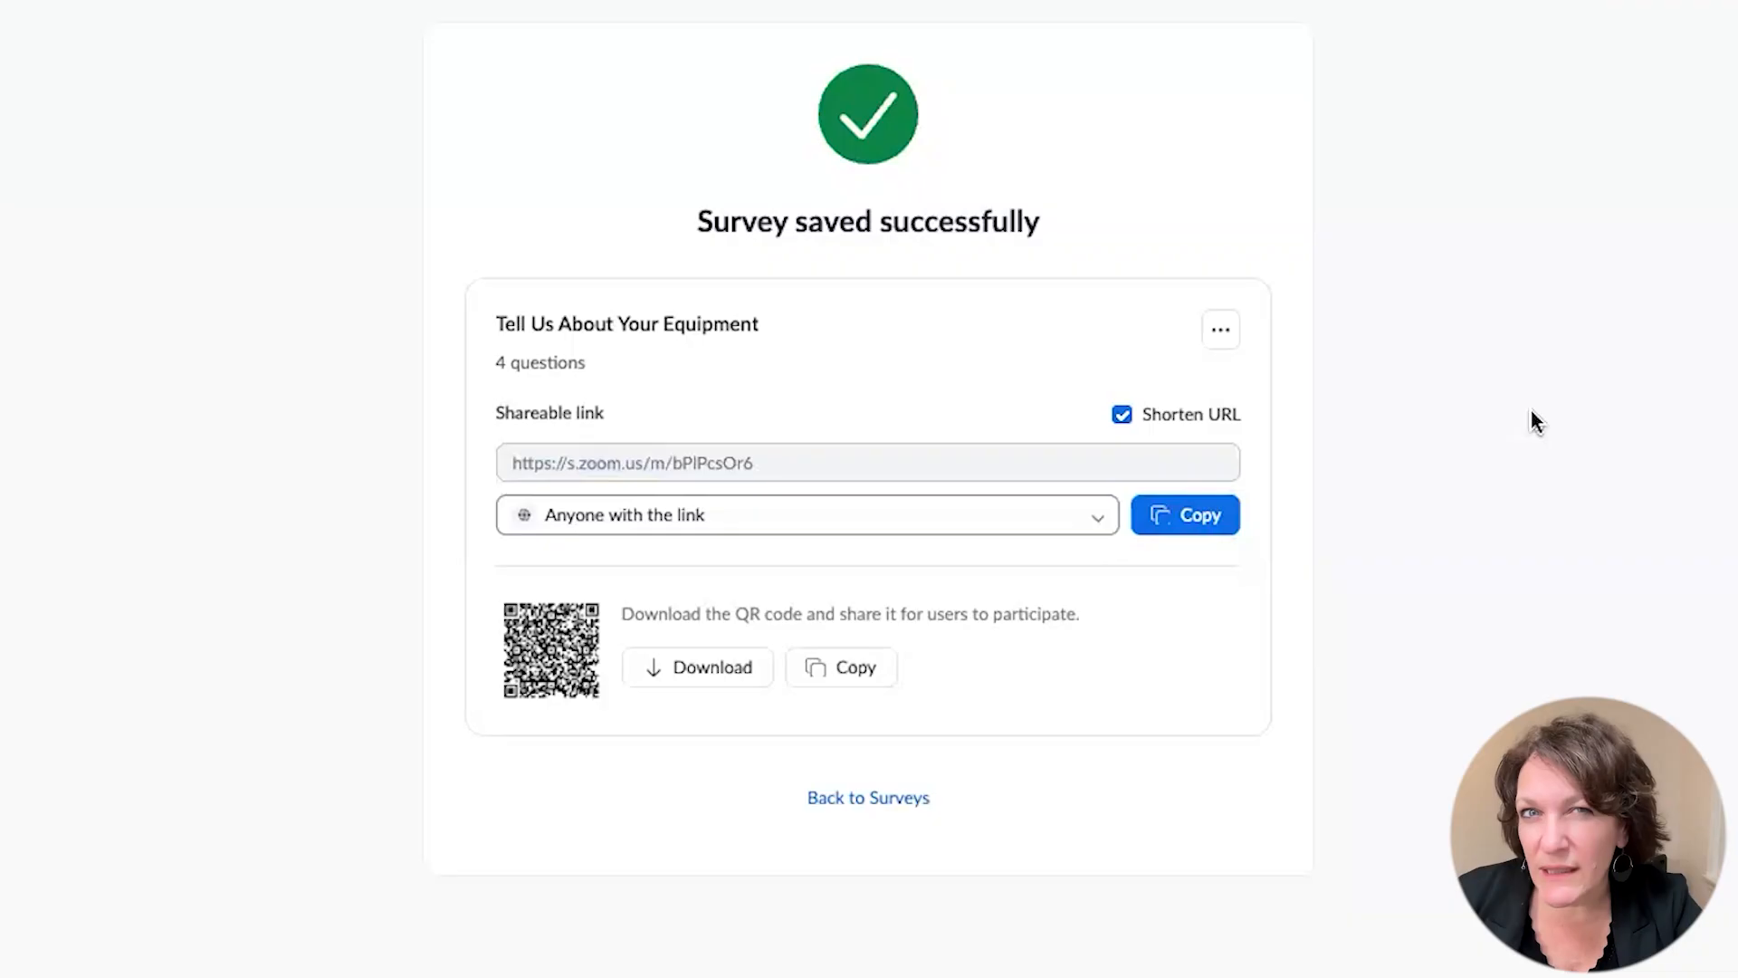
click(1196, 529)
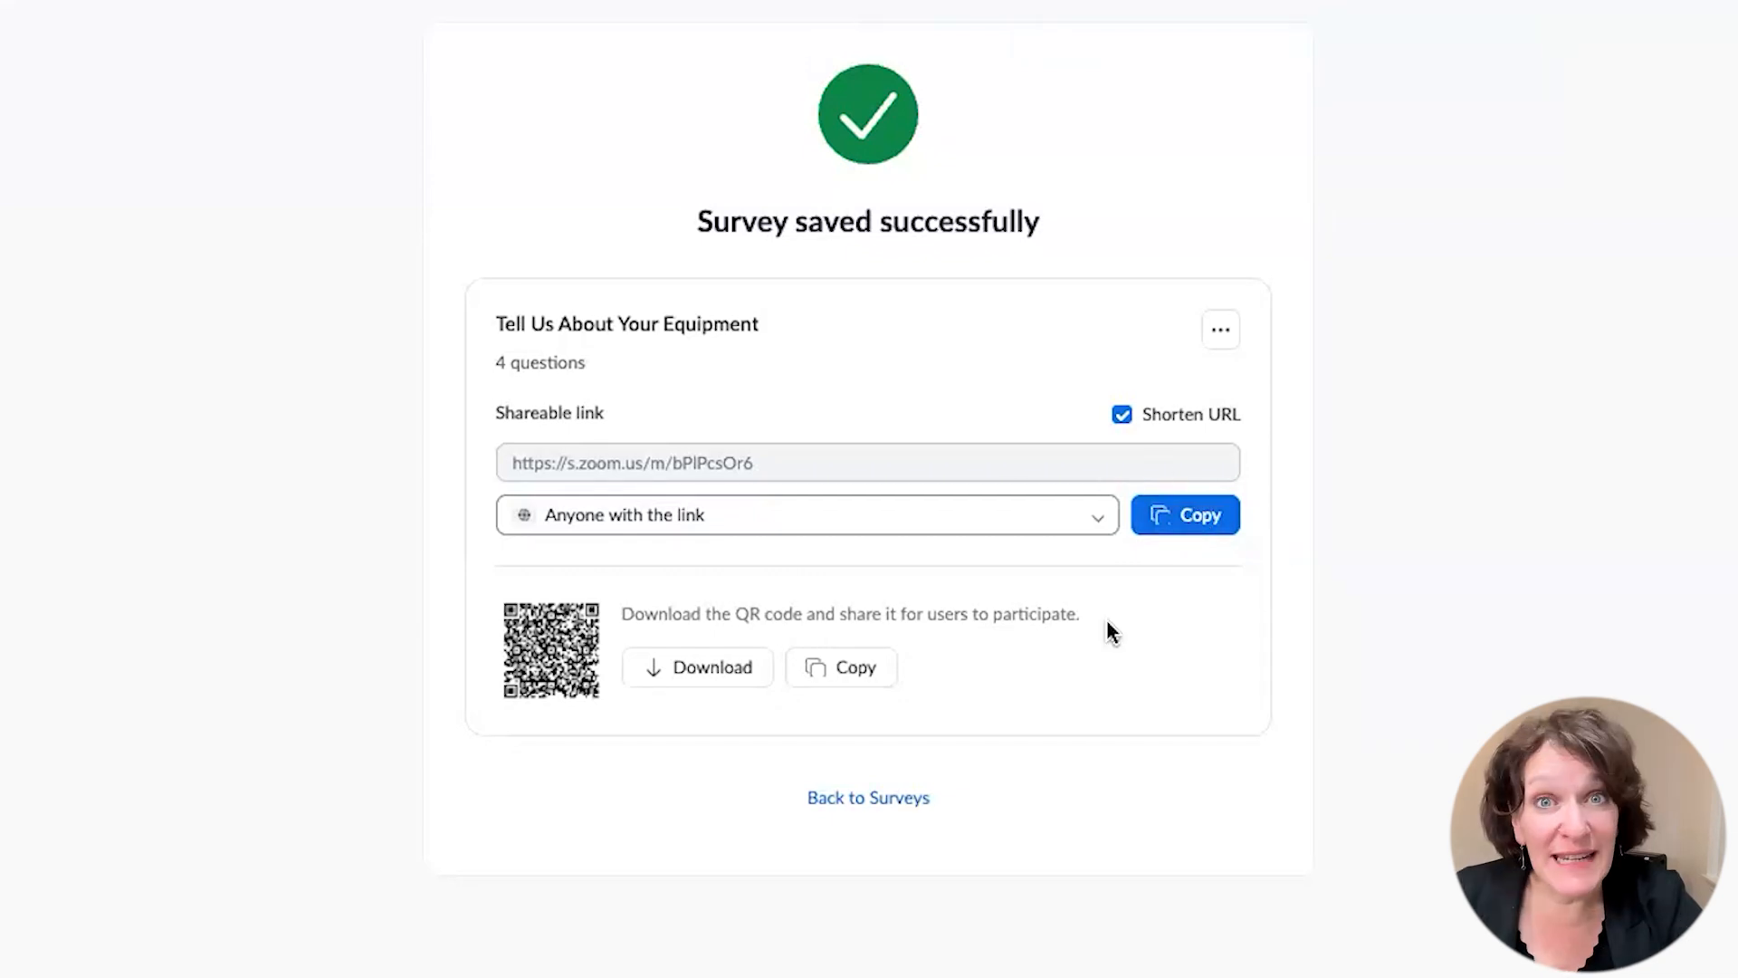
Step: Review the access options for the shareable link and keep it on "Anyone with the link"
click(1088, 519)
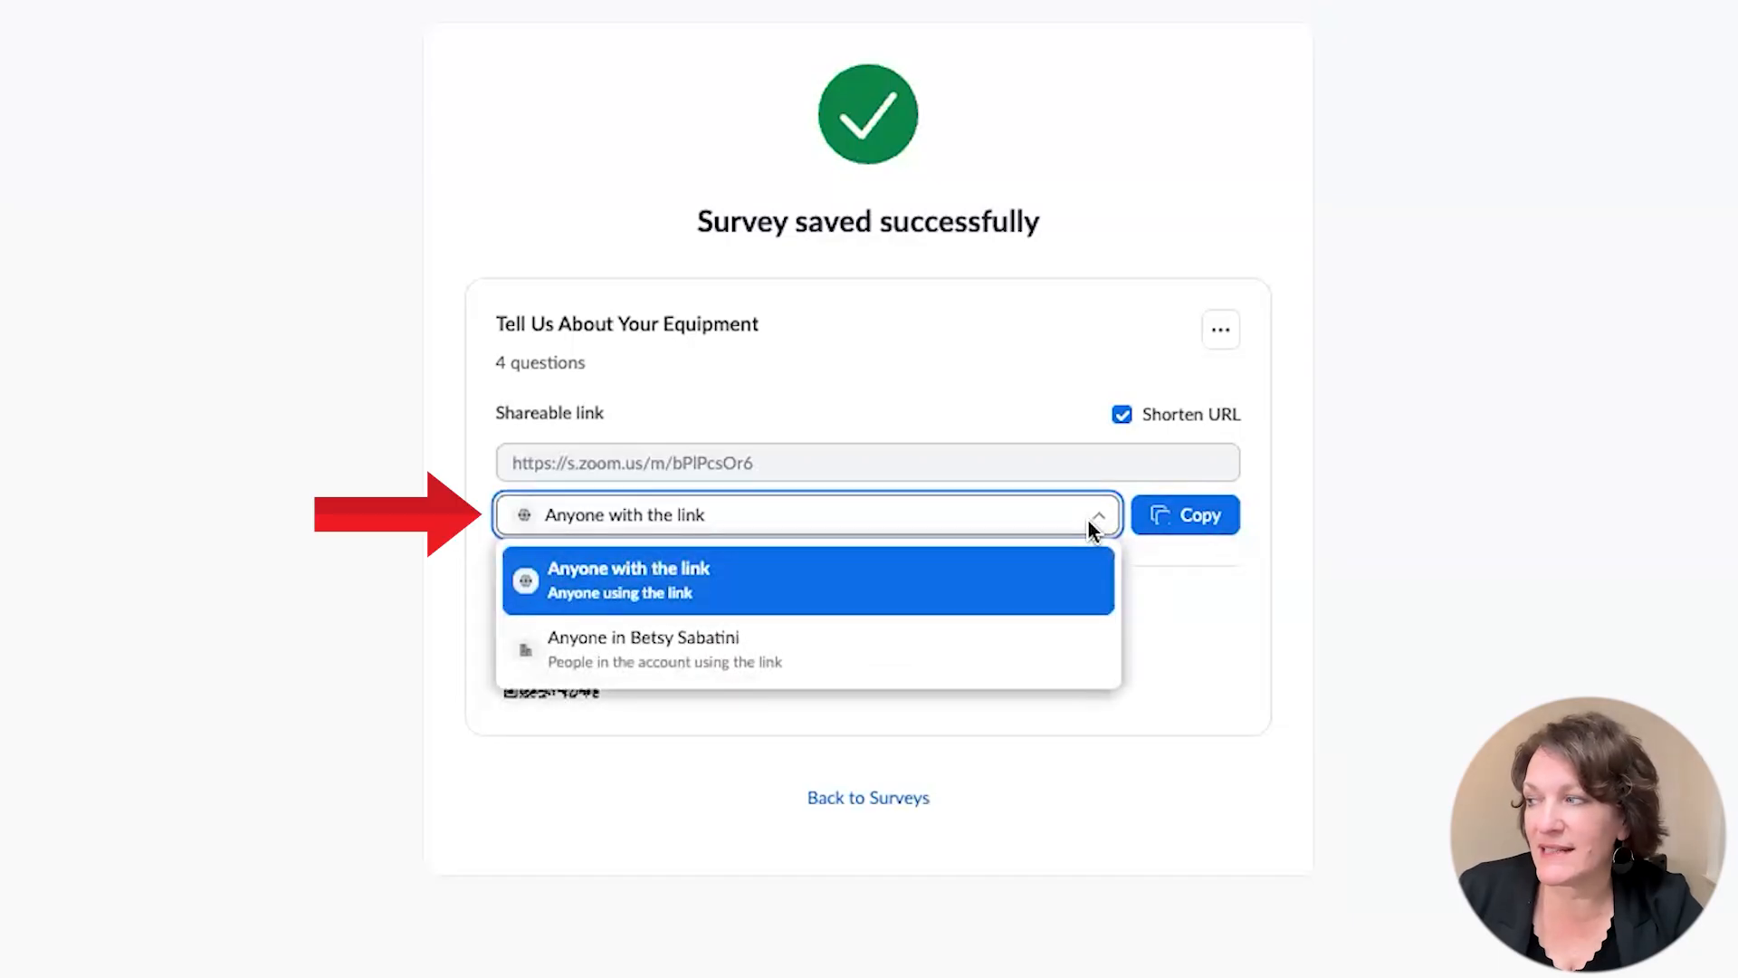
click(727, 583)
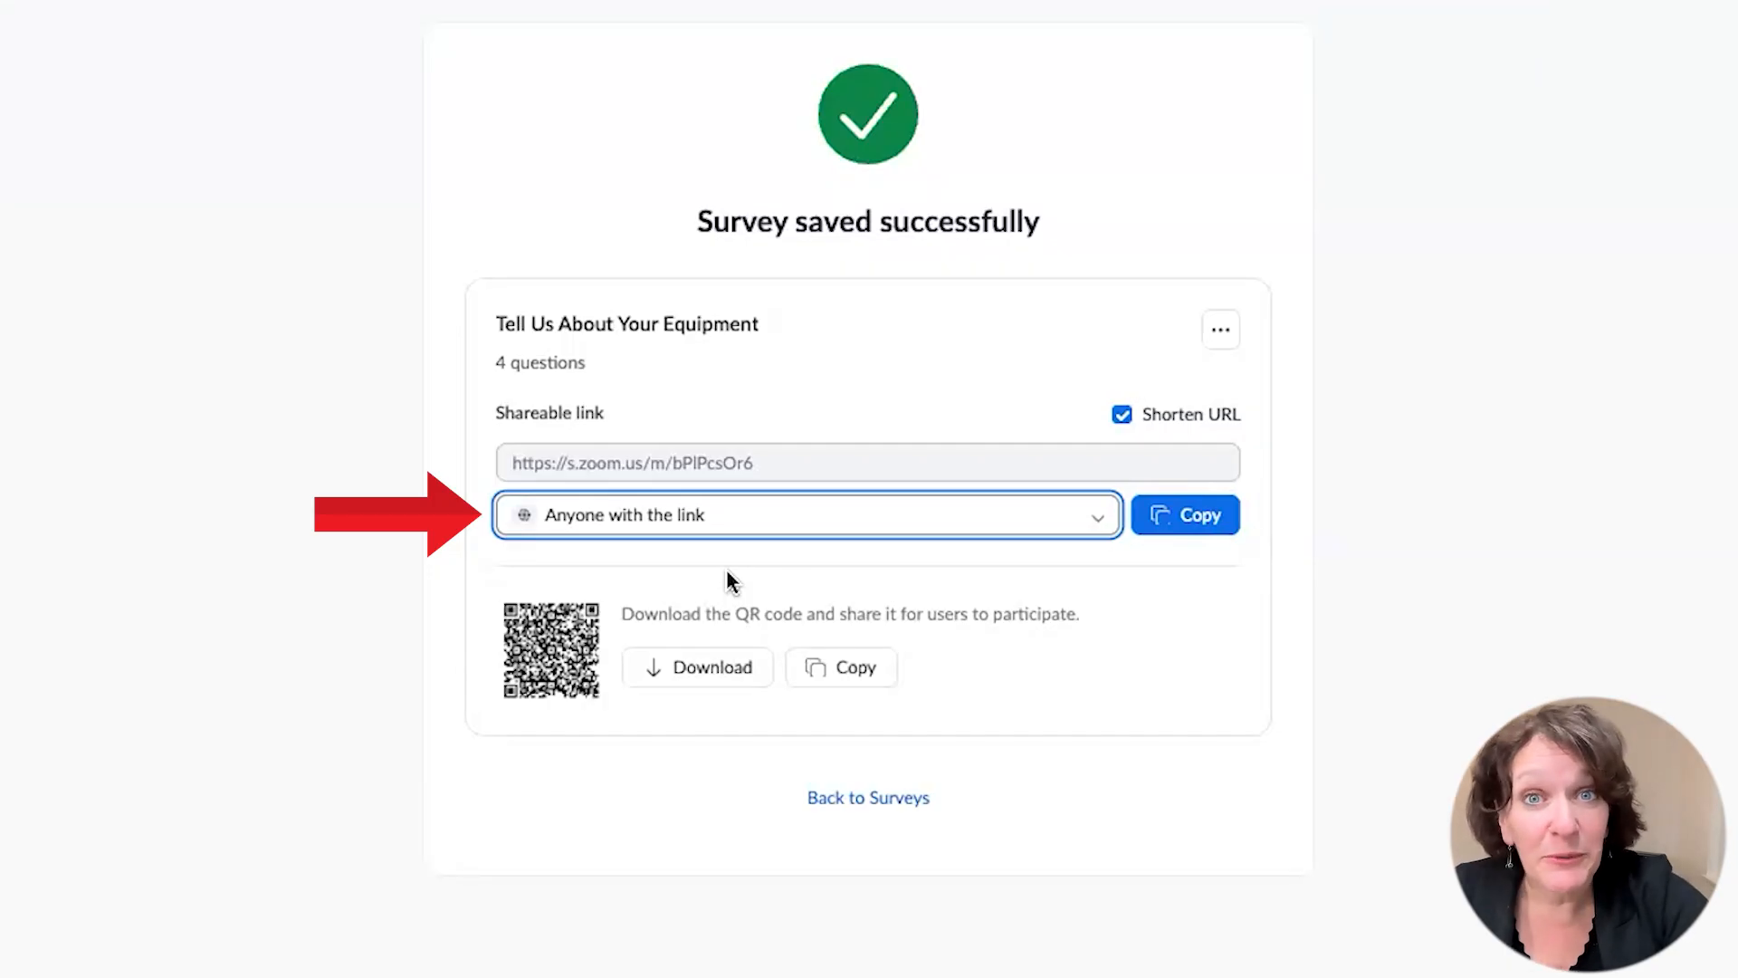
click(788, 523)
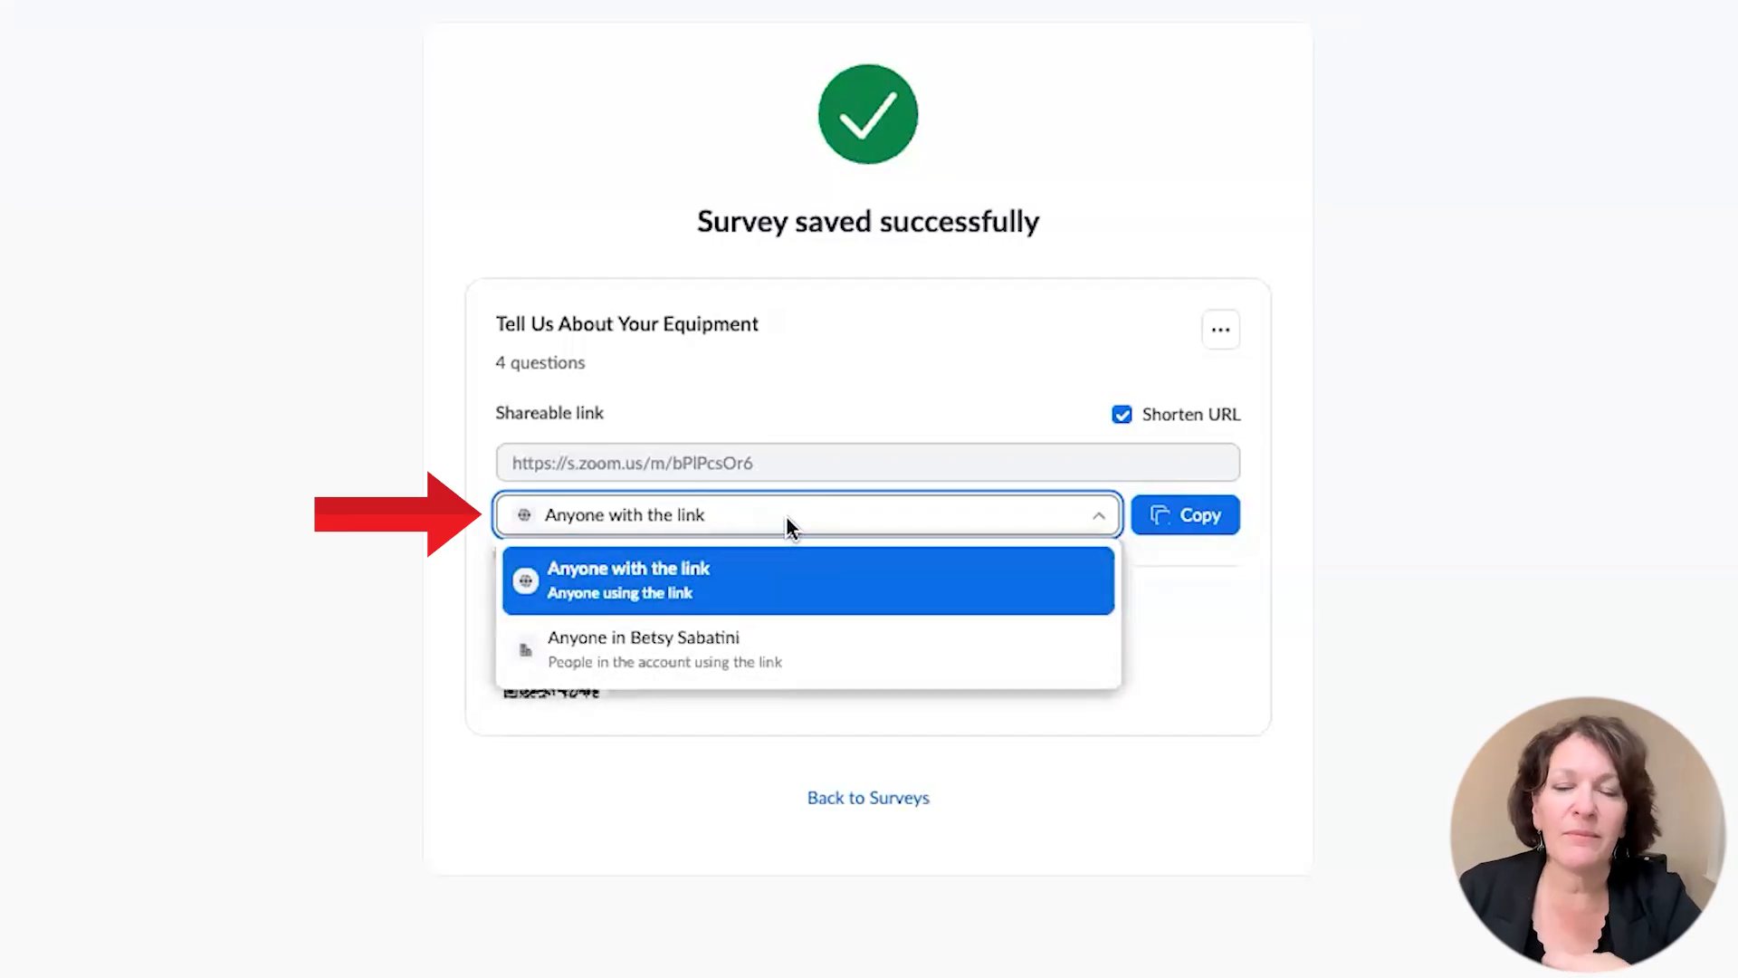
click(761, 584)
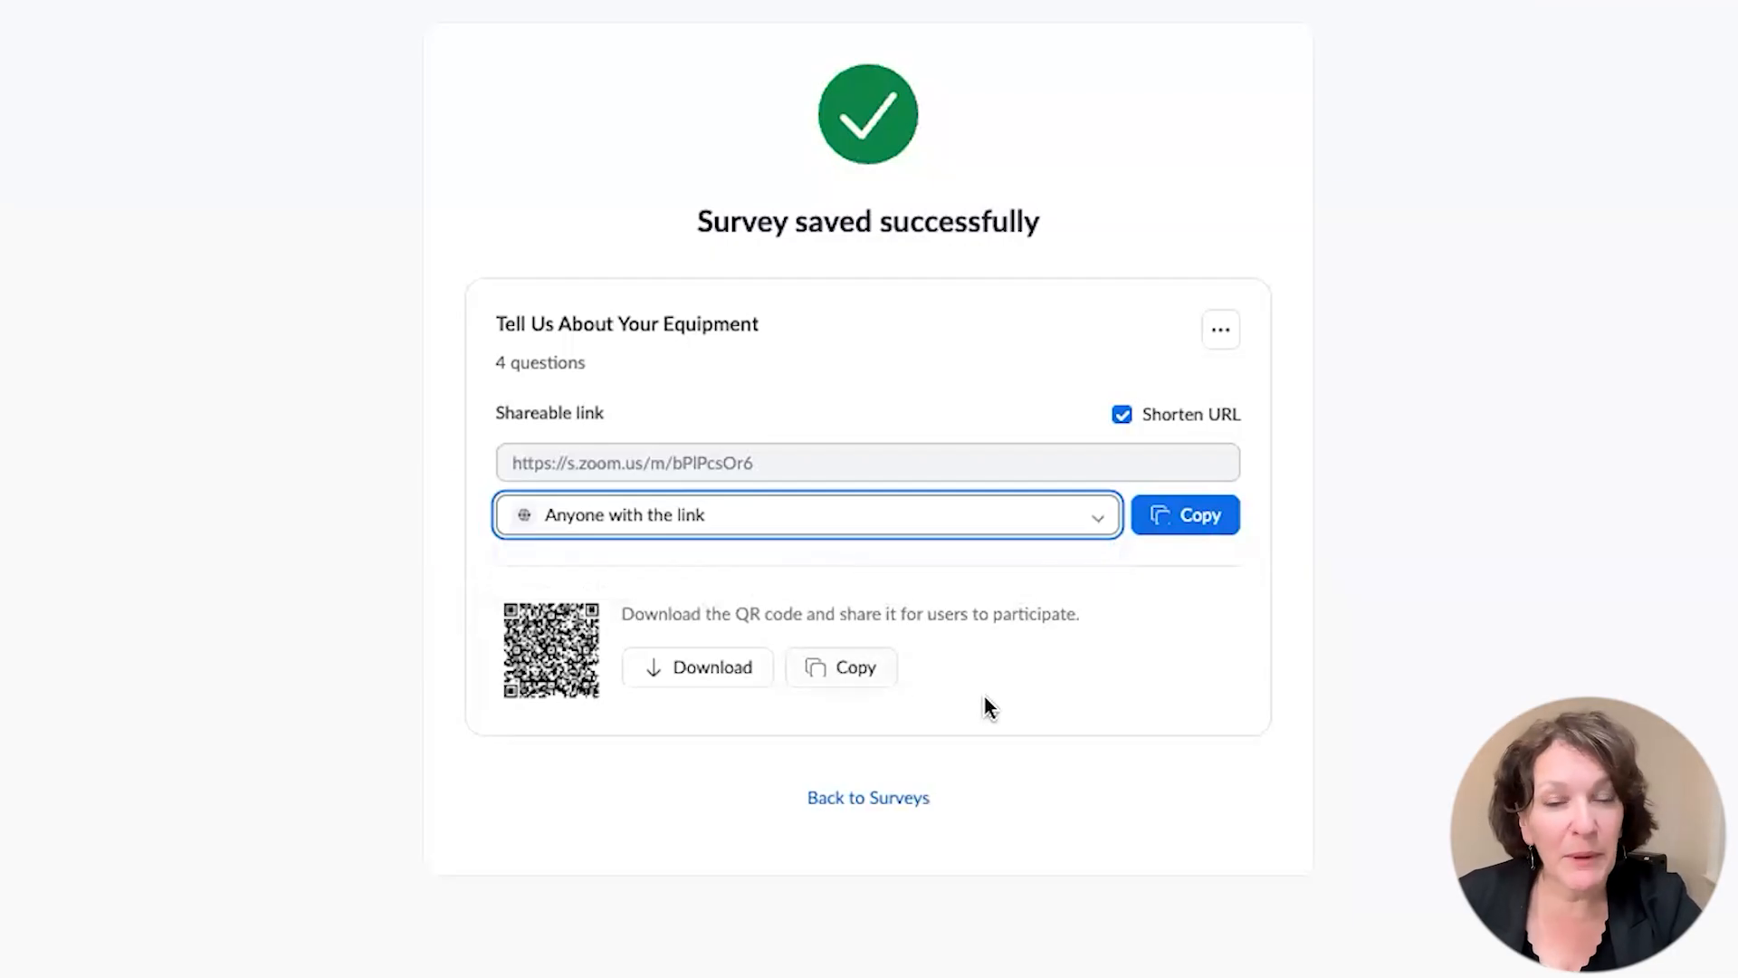
Step: Download the survey's QR code and copy it for sharing
click(697, 674)
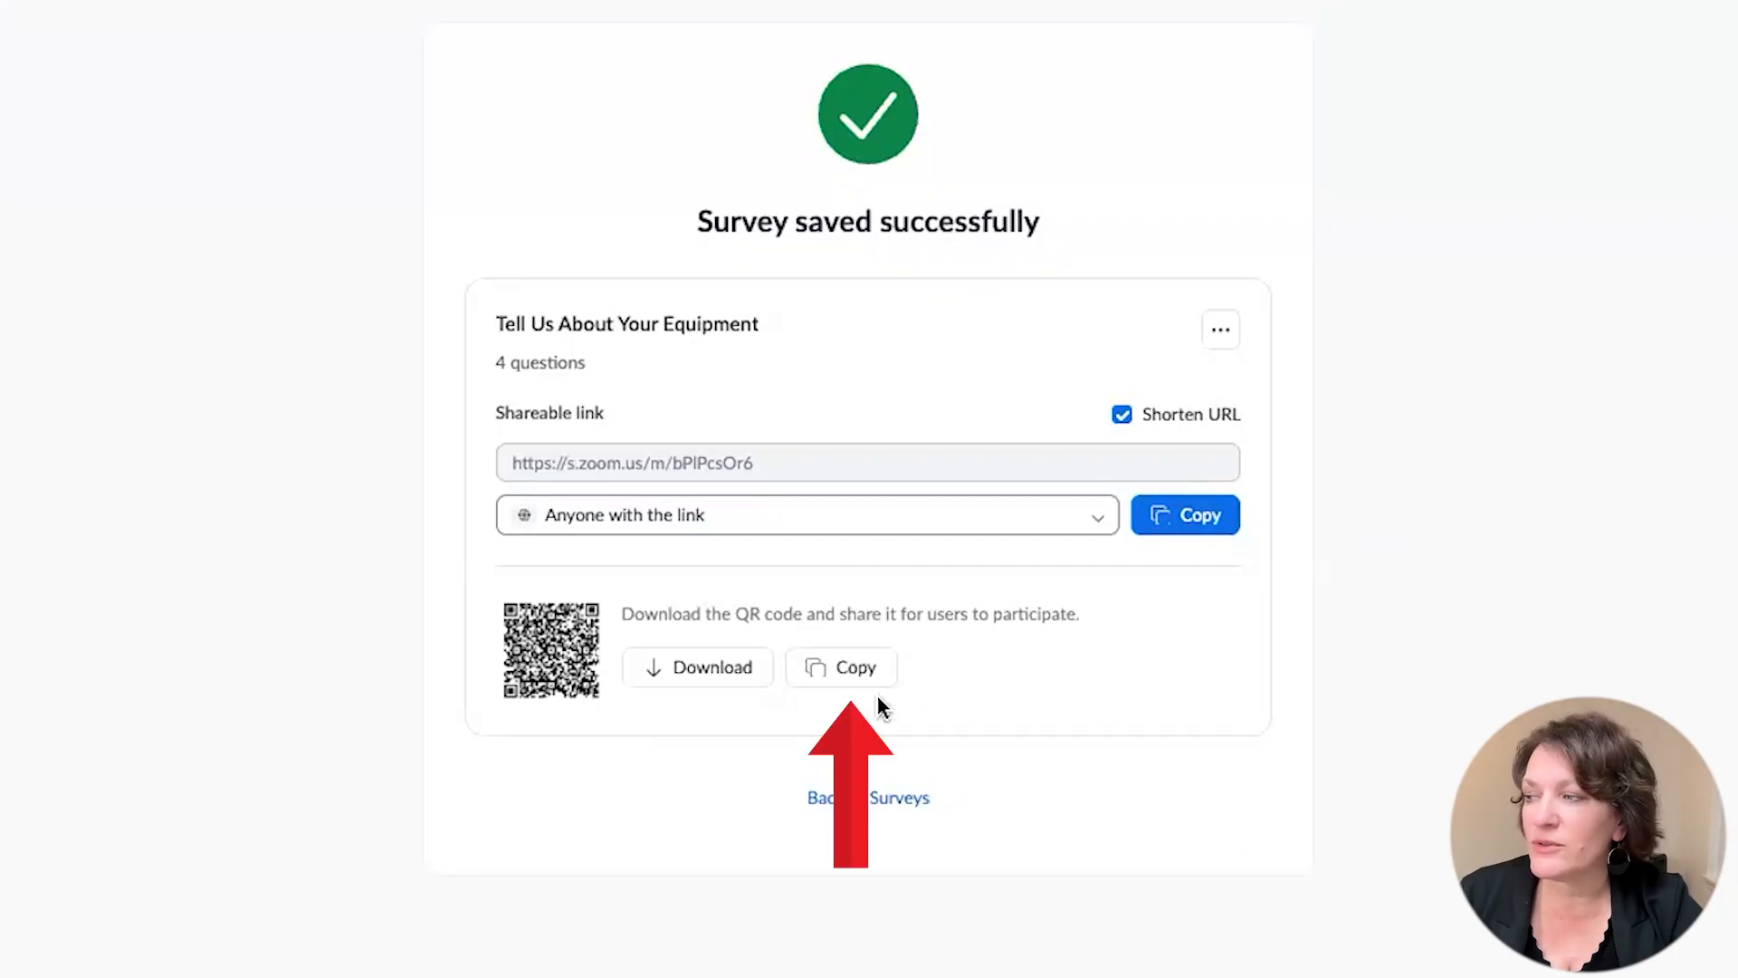
click(856, 676)
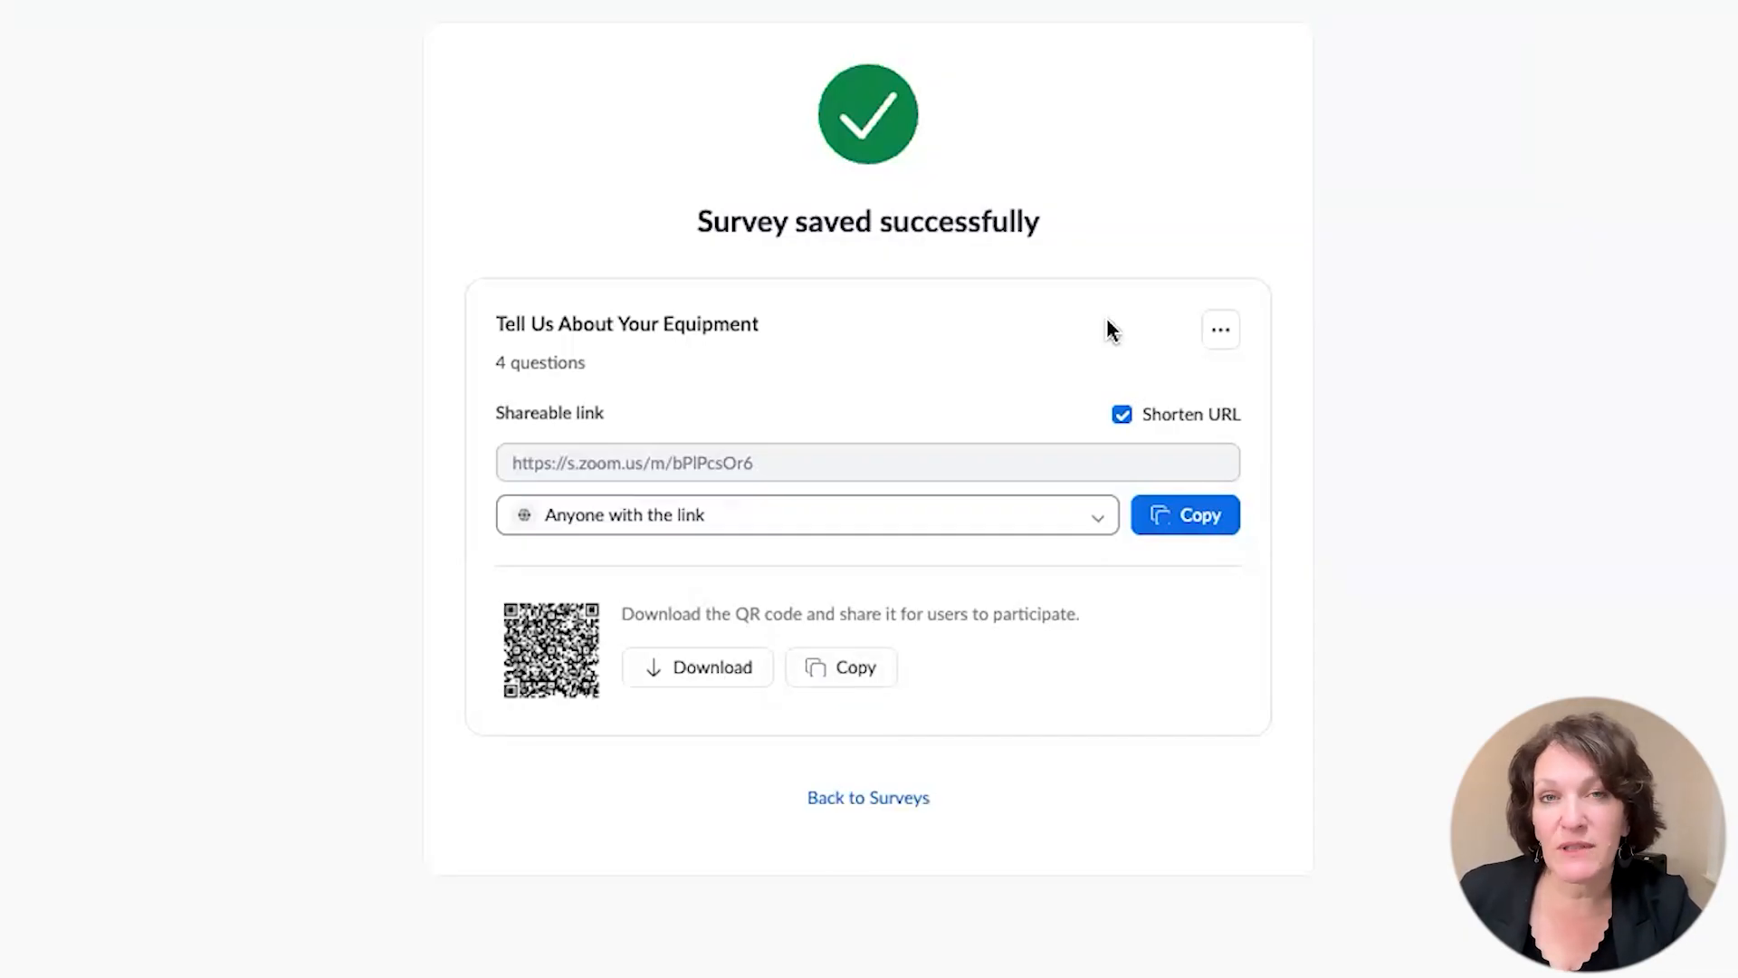
Step: Reopen the "Tell Us About Your Equipment" survey for editing, check its header and questions, and save it again
click(1221, 332)
click(1059, 421)
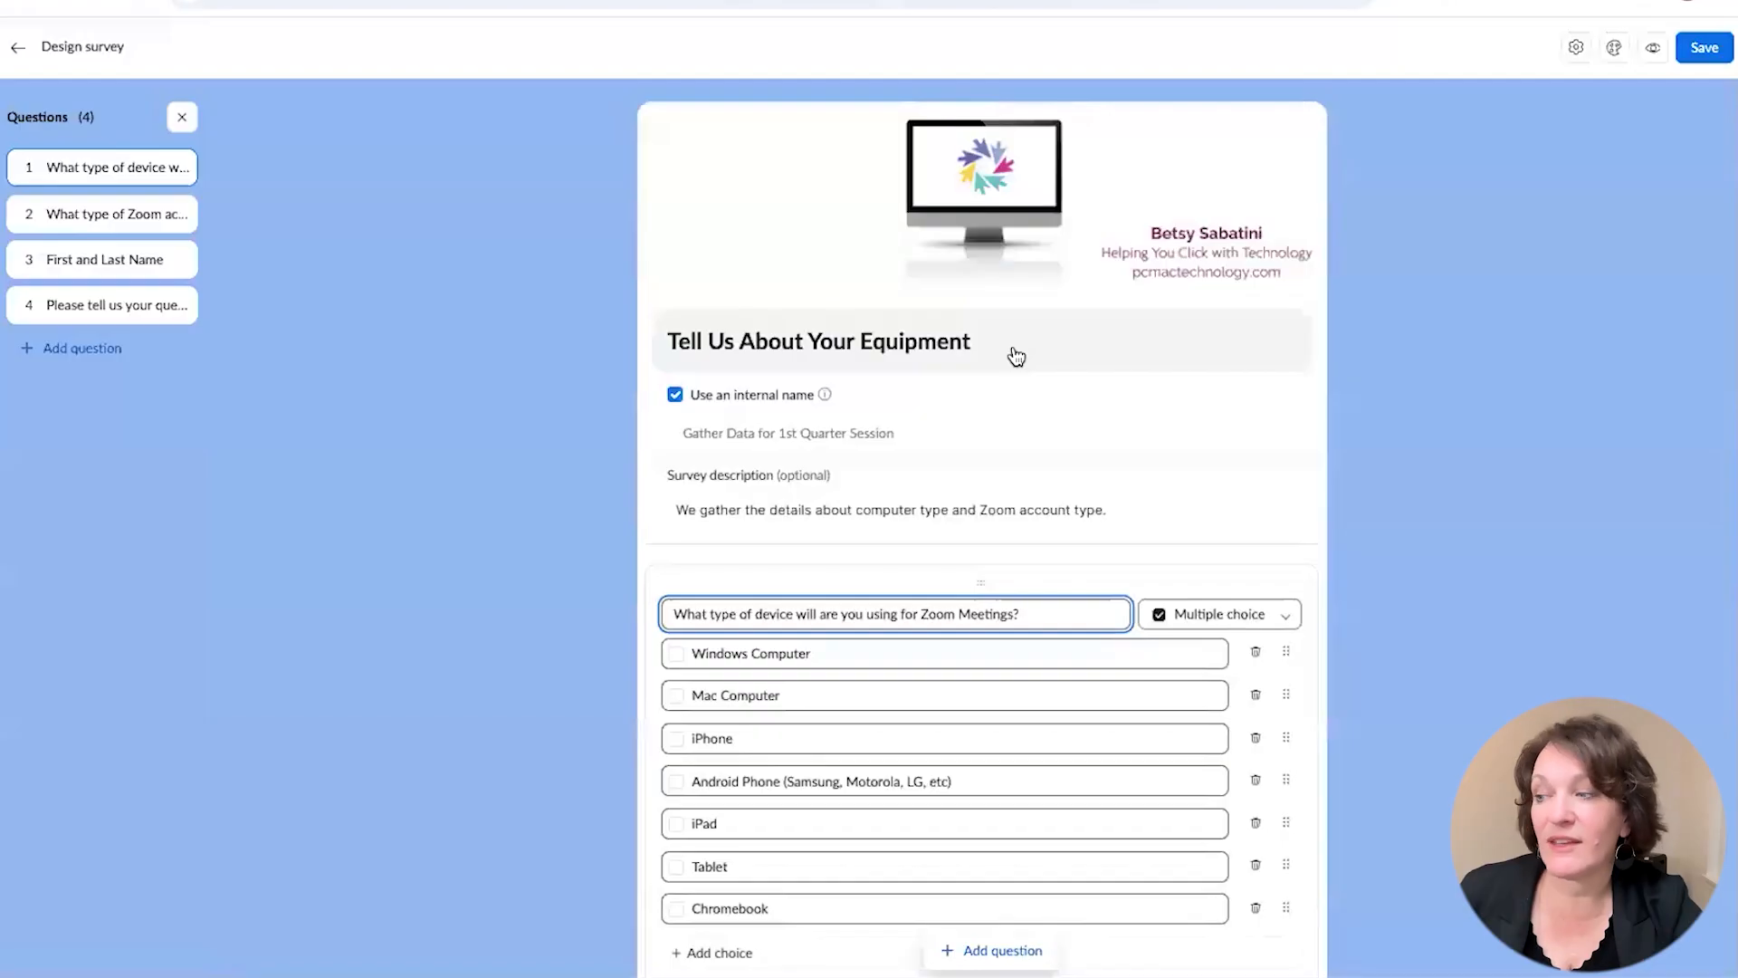
scroll(1016, 356, down, 6)
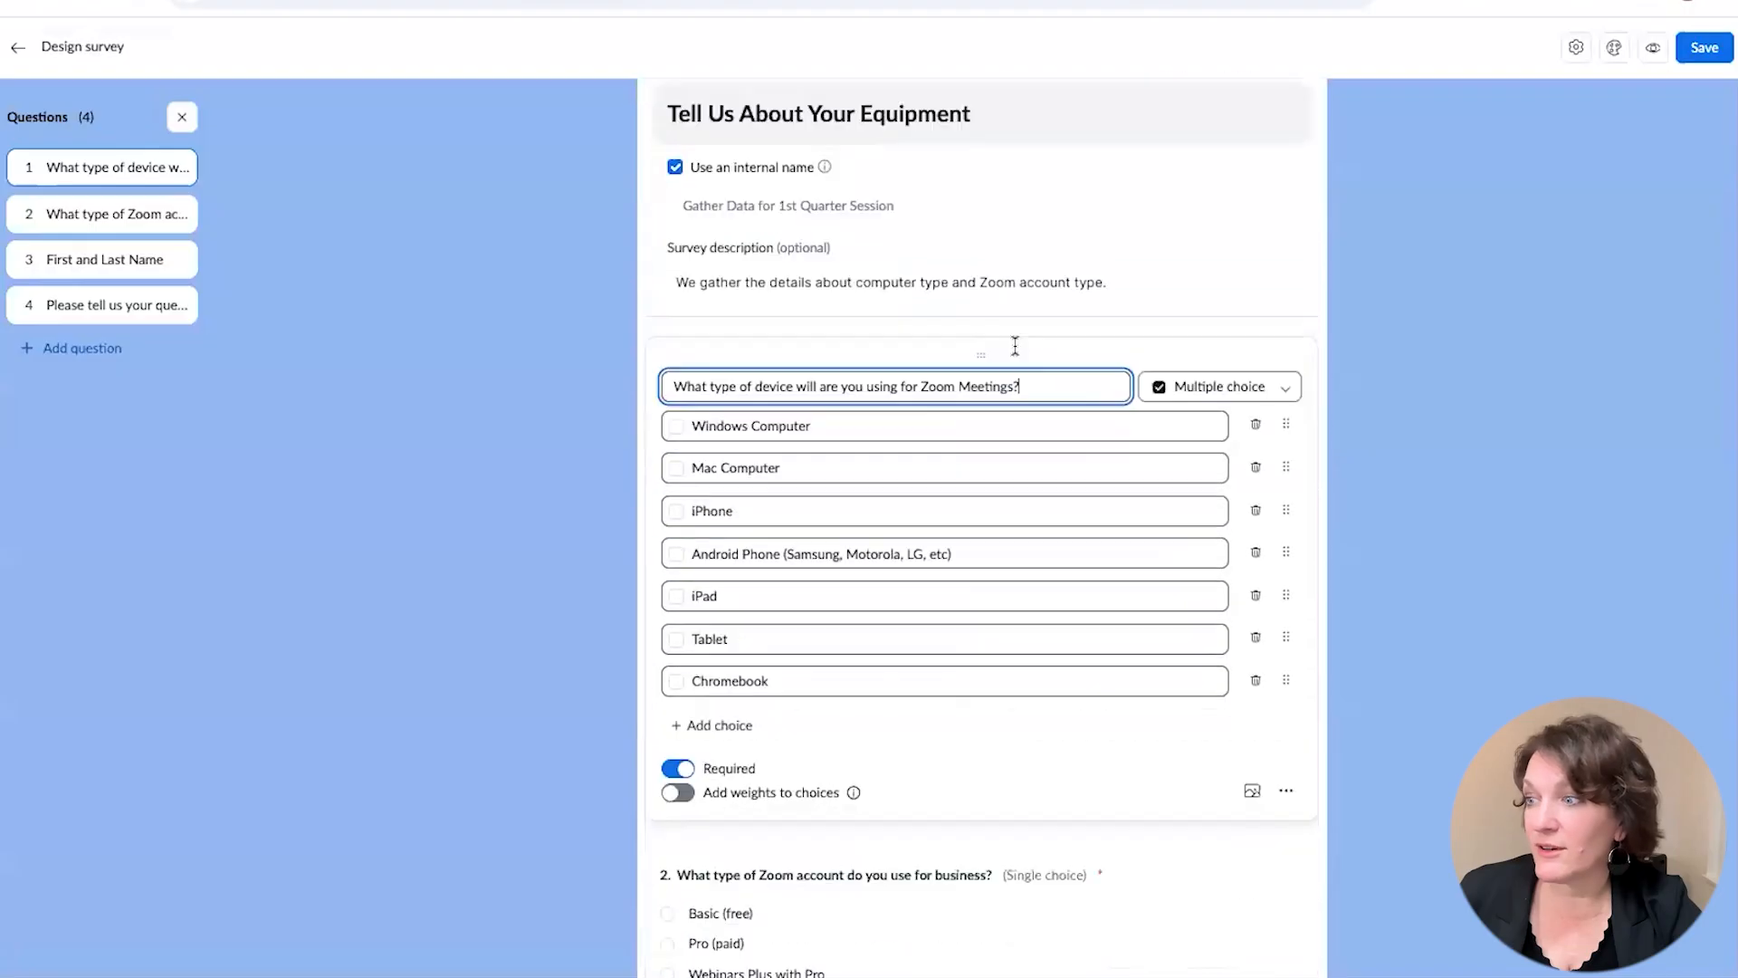
scroll(1016, 356, down, 1)
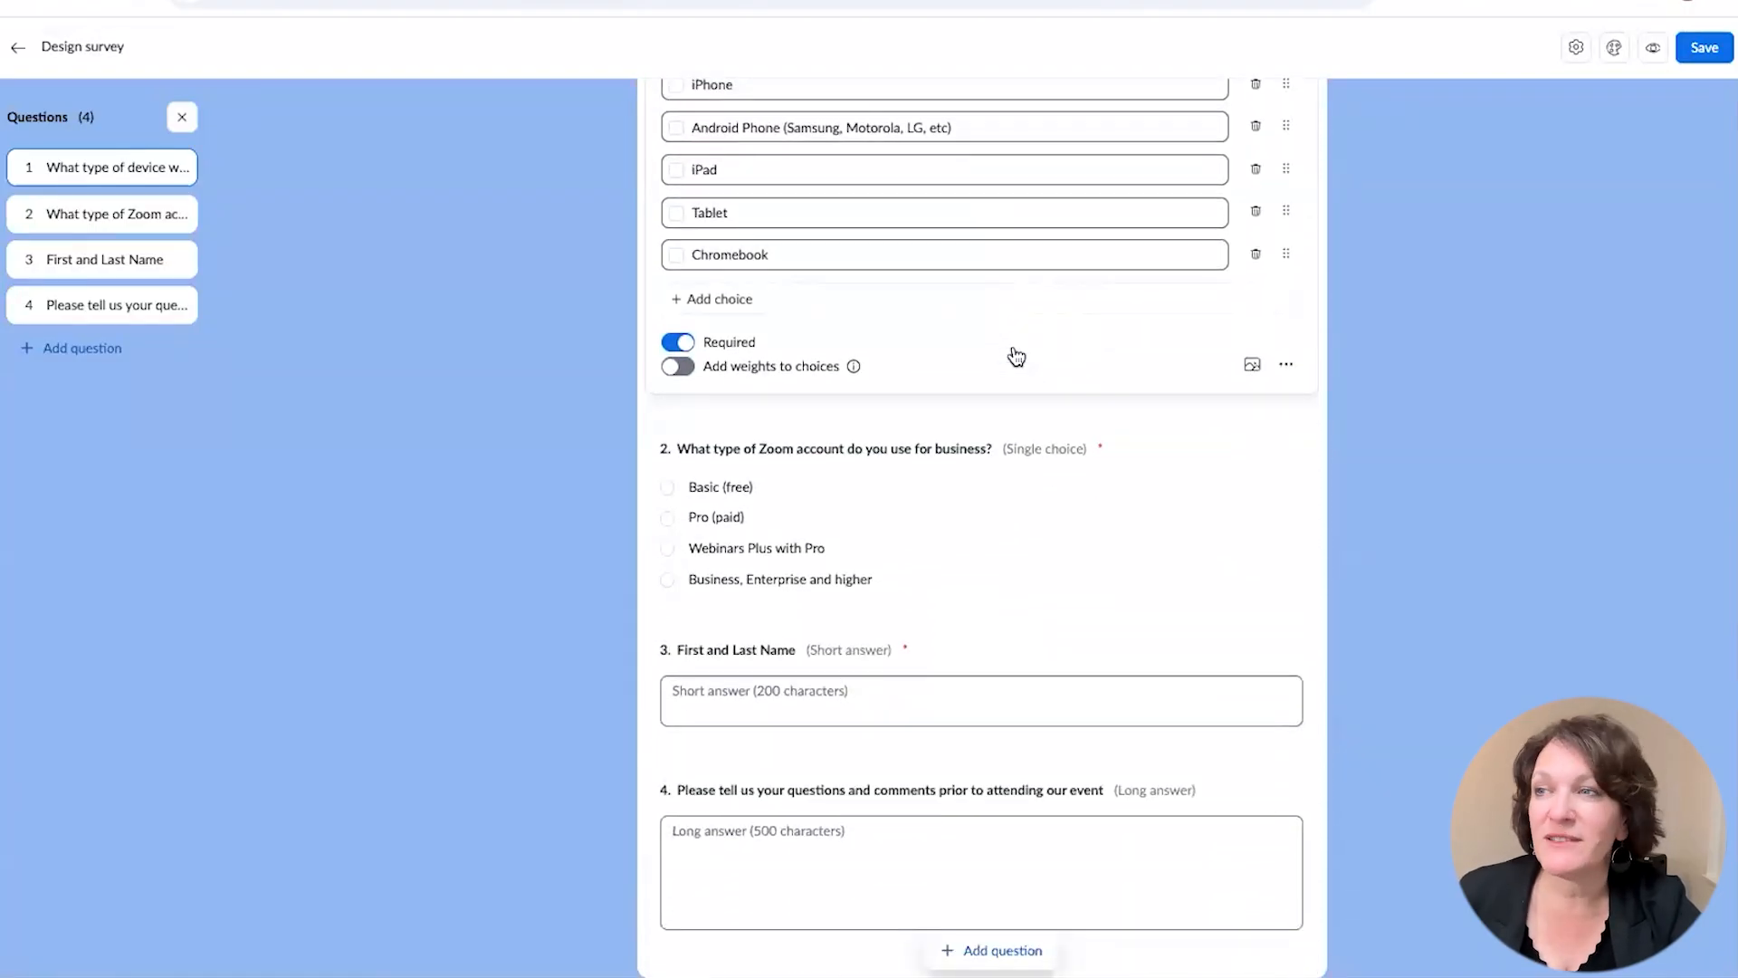
scroll(1015, 356, up, 7)
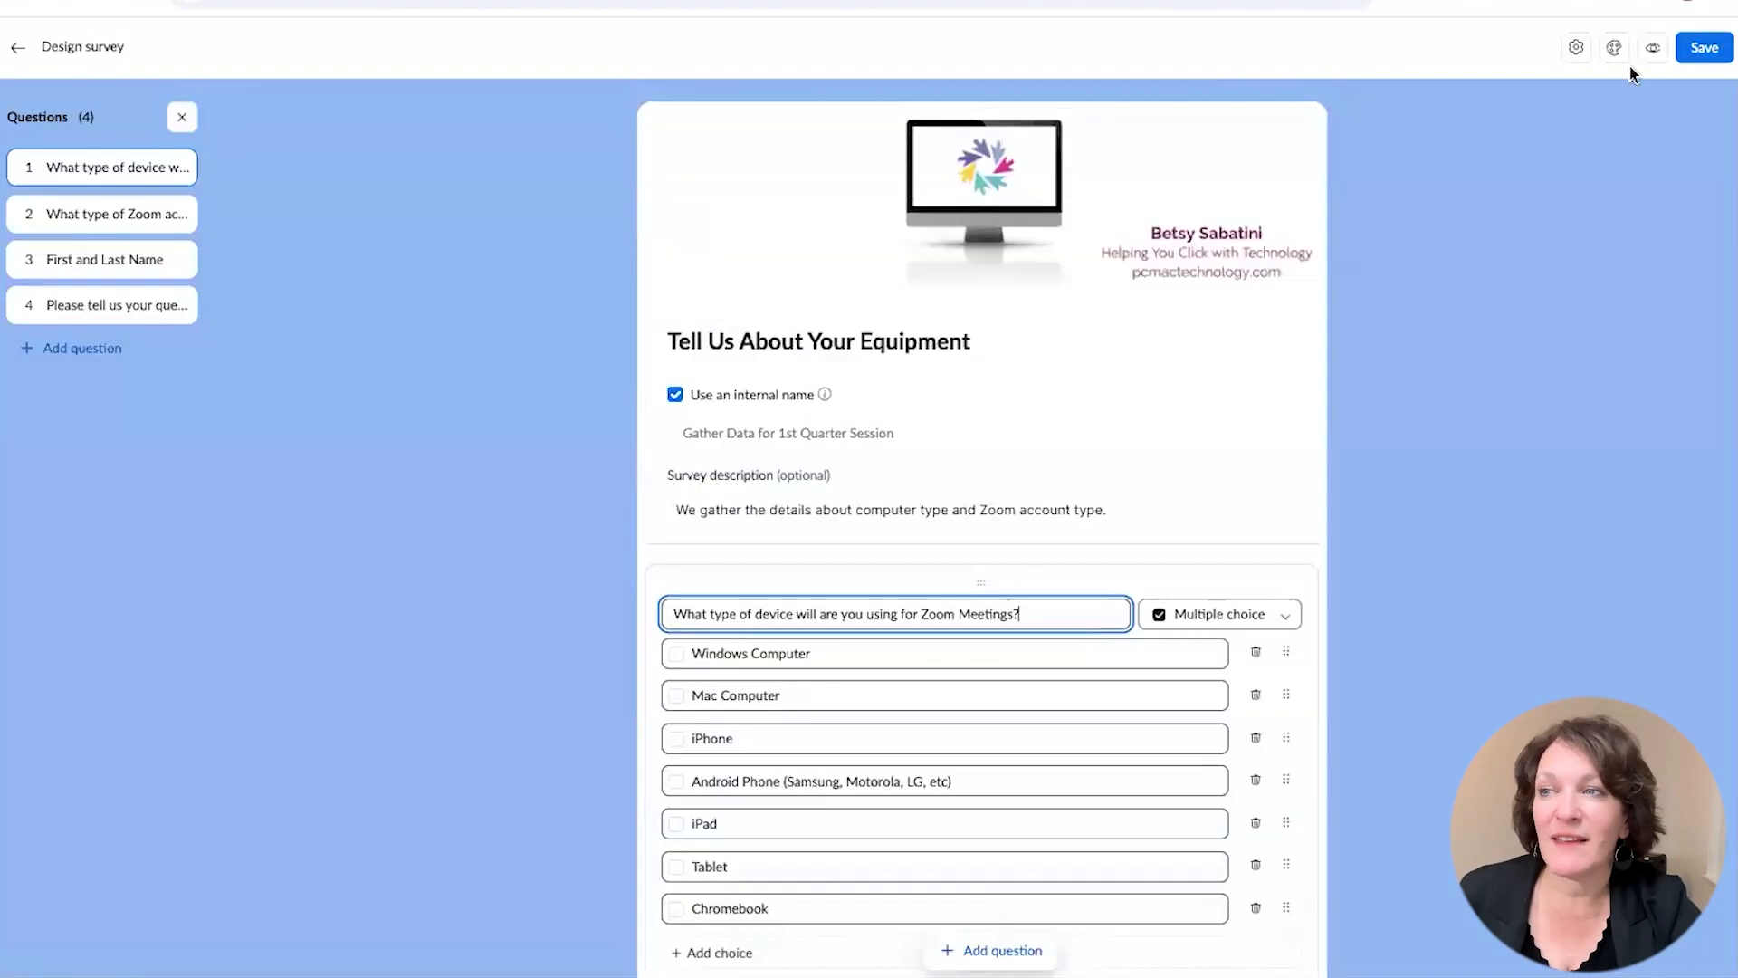
click(1706, 52)
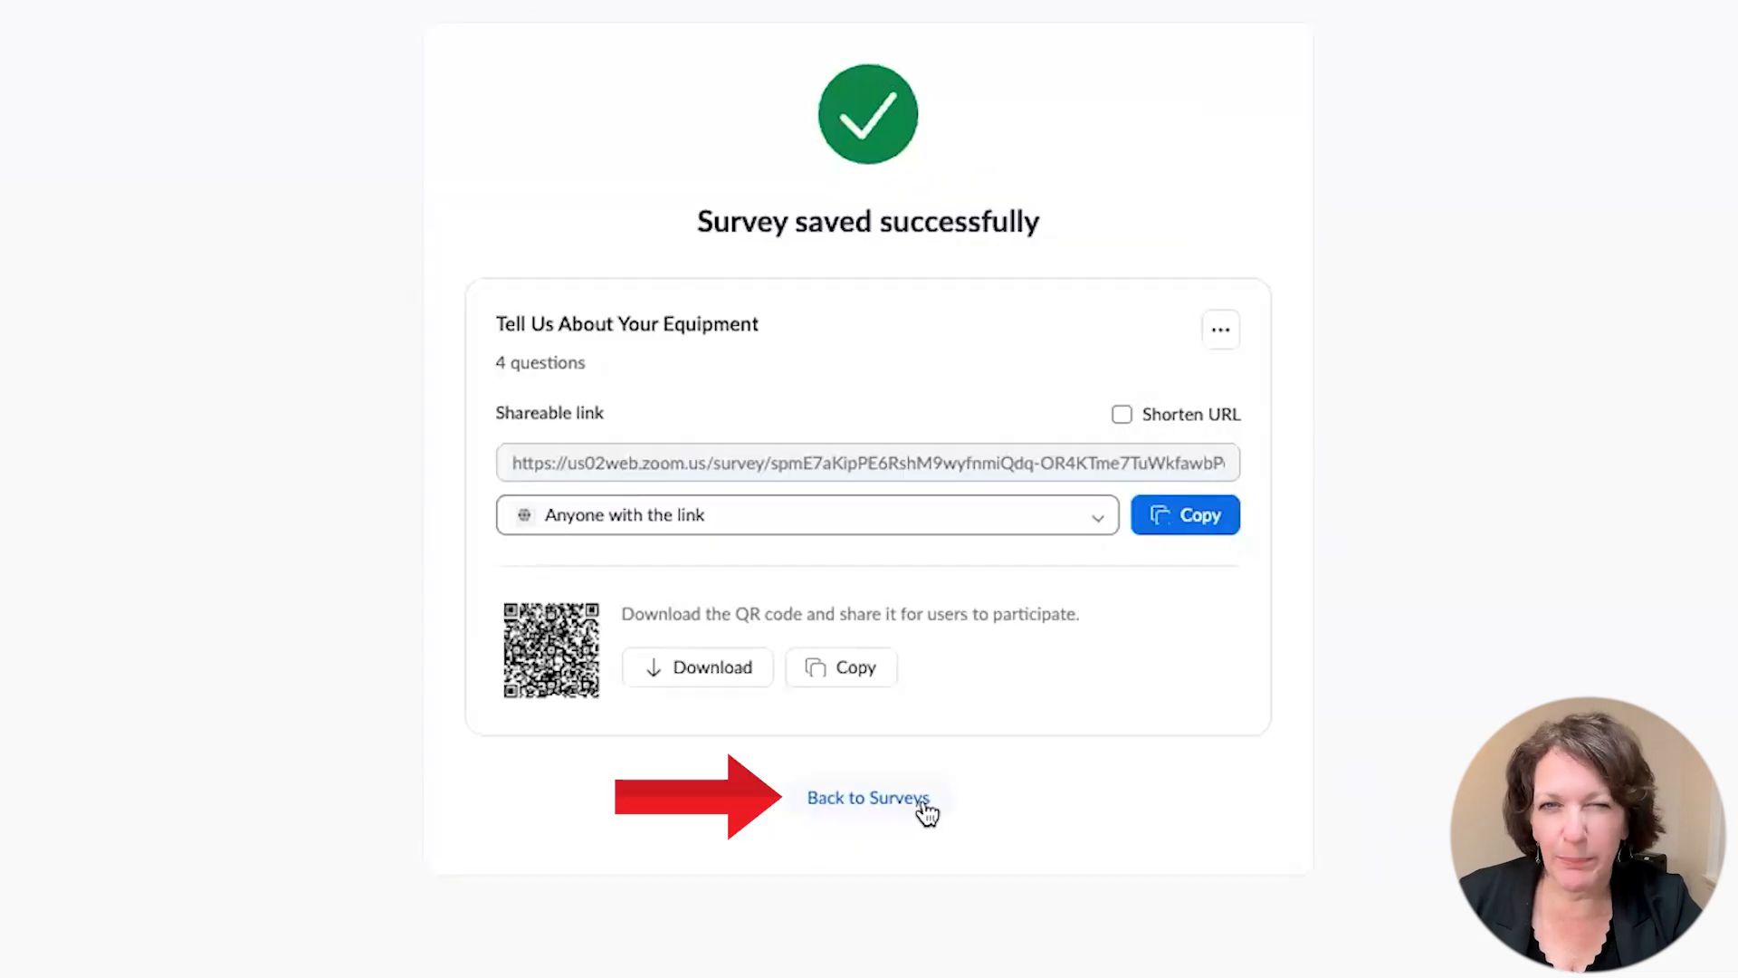
Step: Return to the surveys list, look at all types, and filter the list to surveys only
click(925, 804)
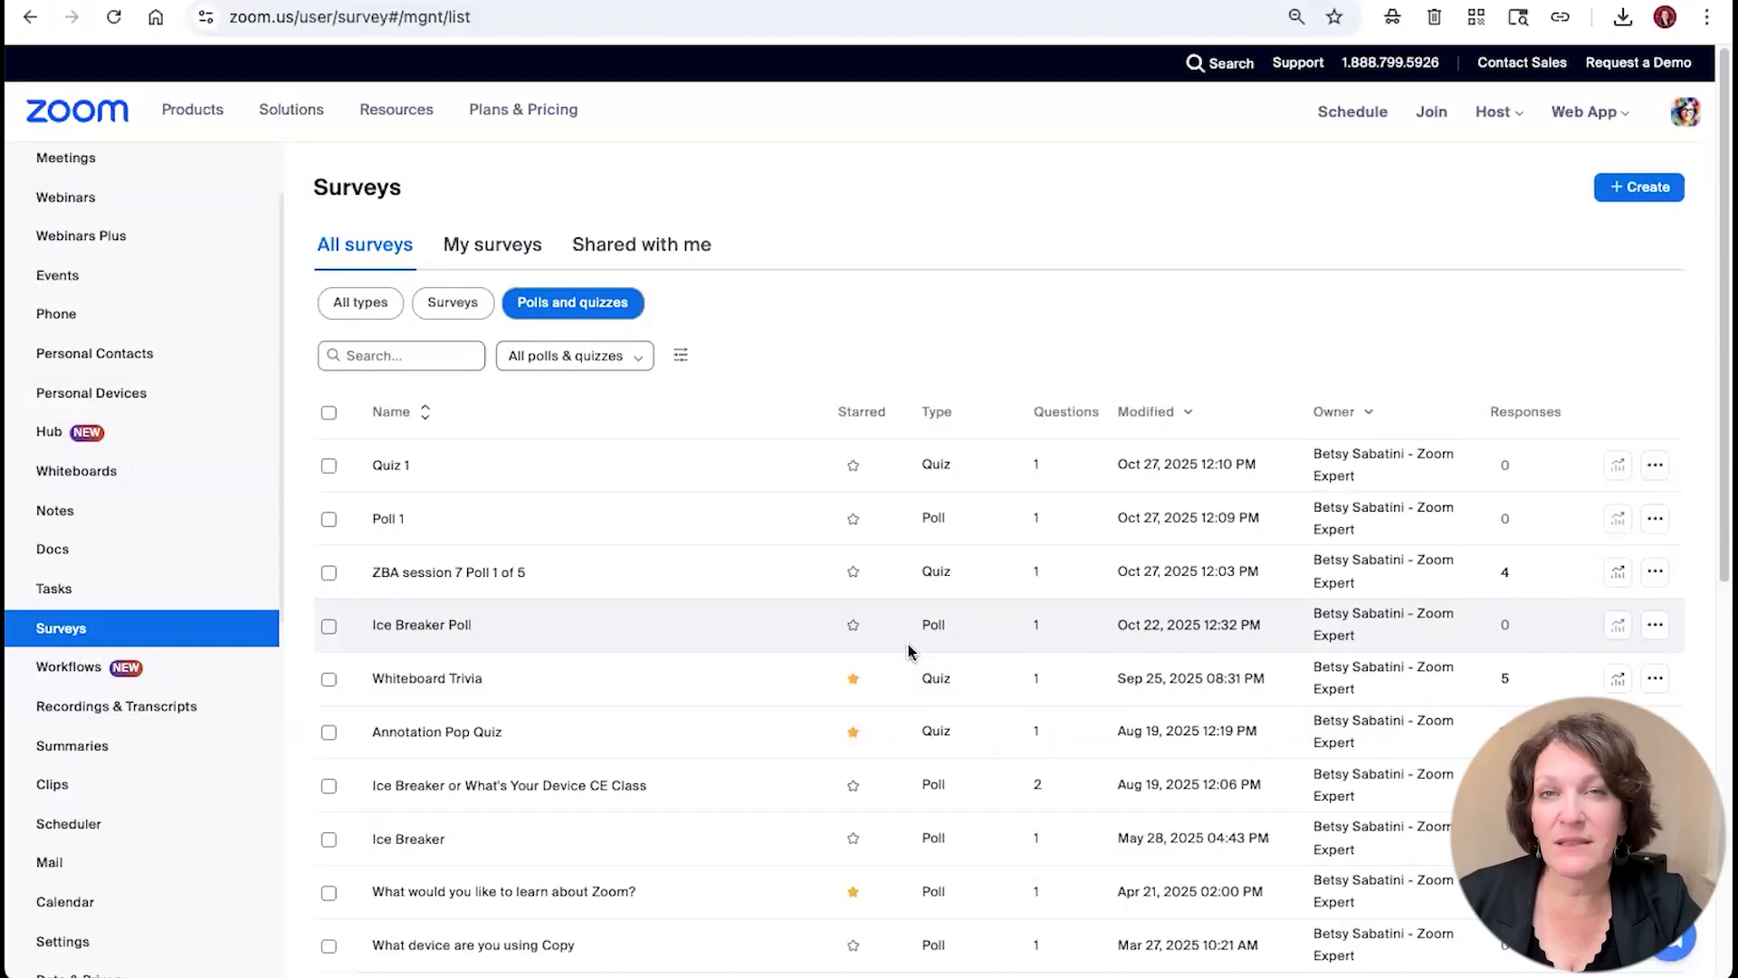
click(450, 308)
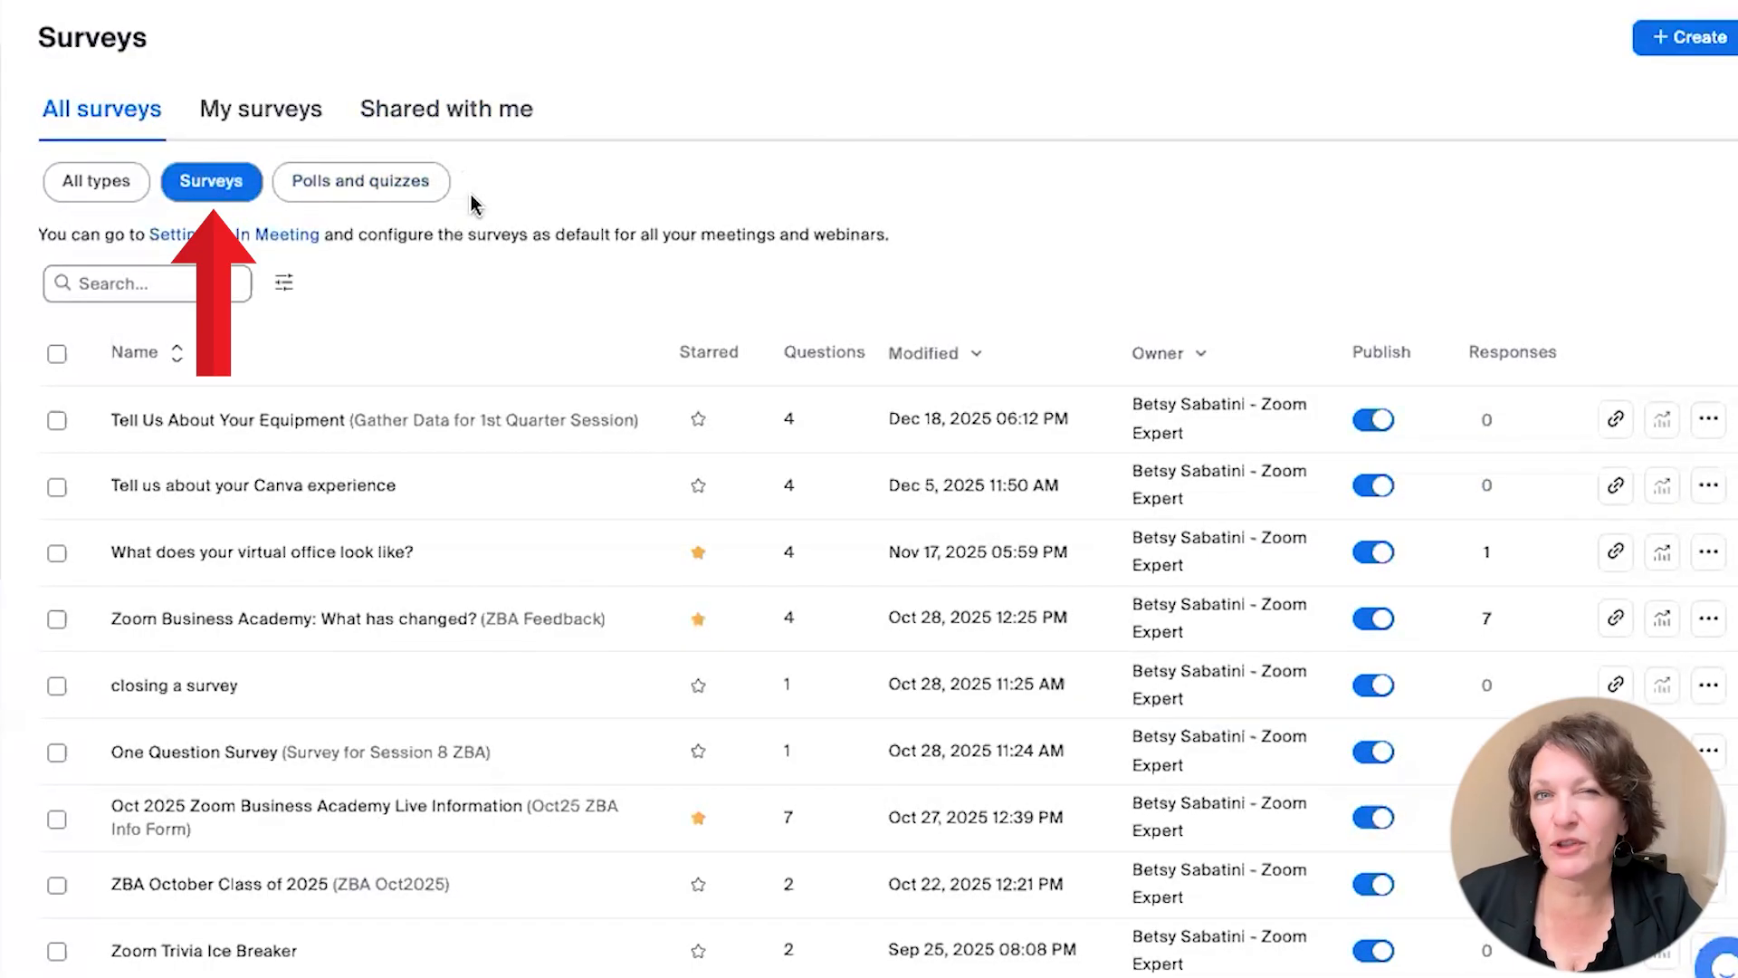
click(98, 195)
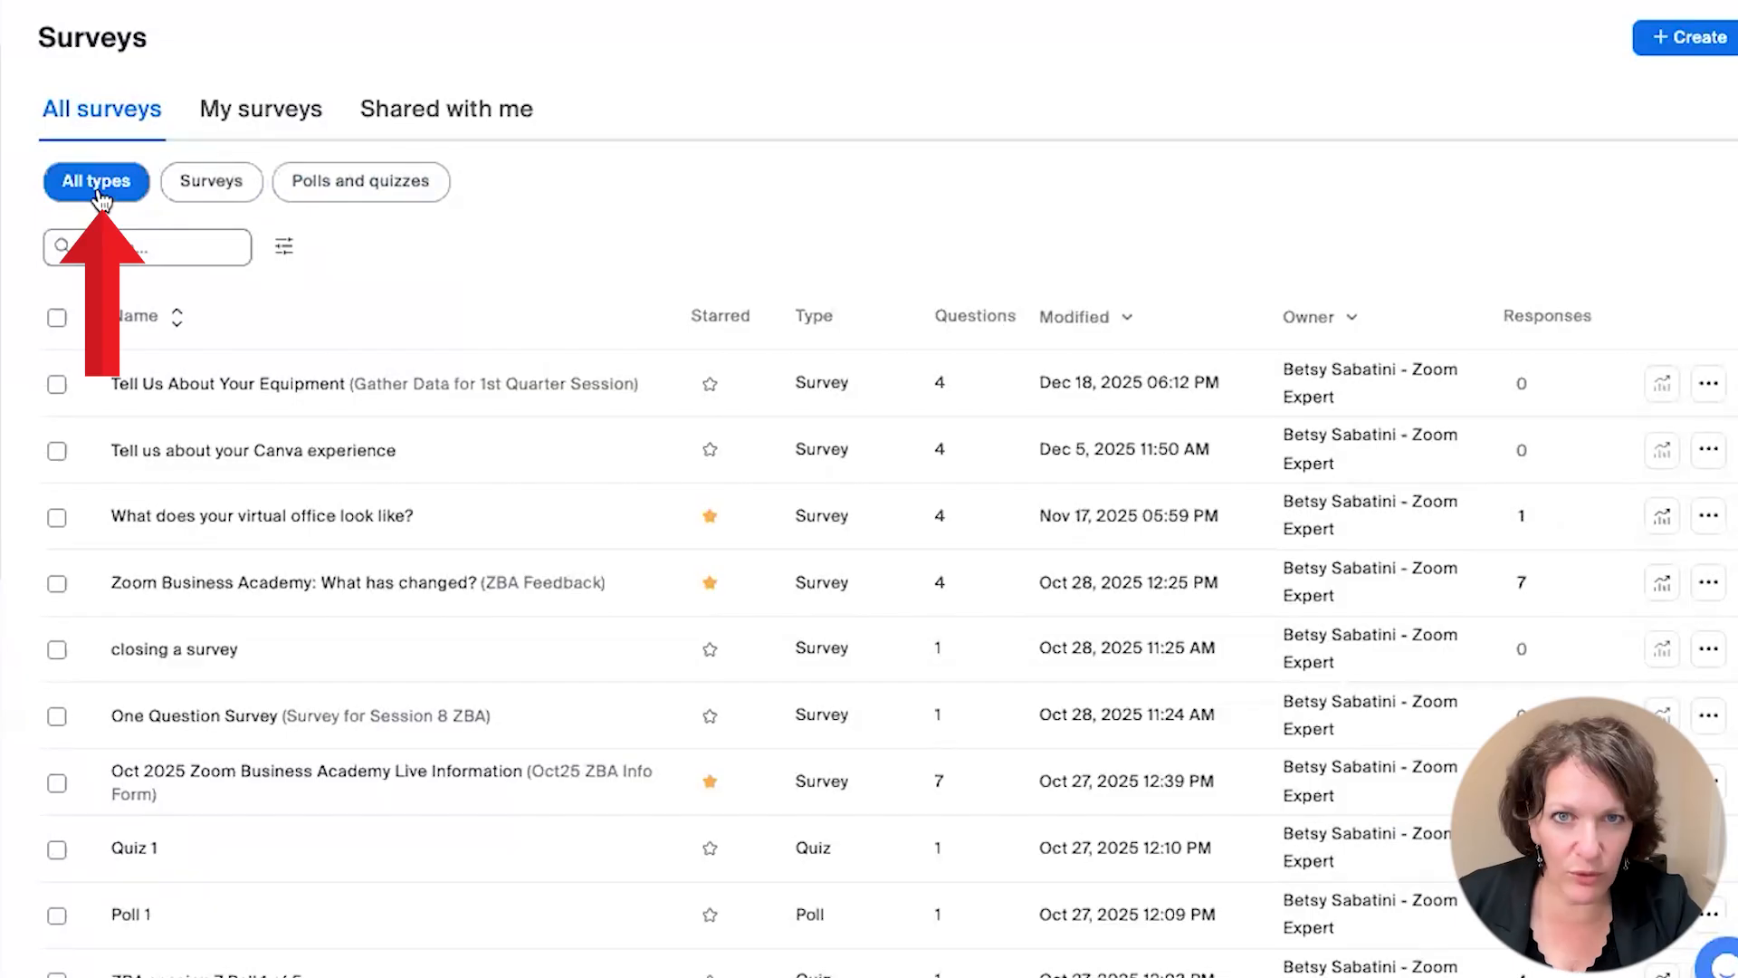
click(210, 188)
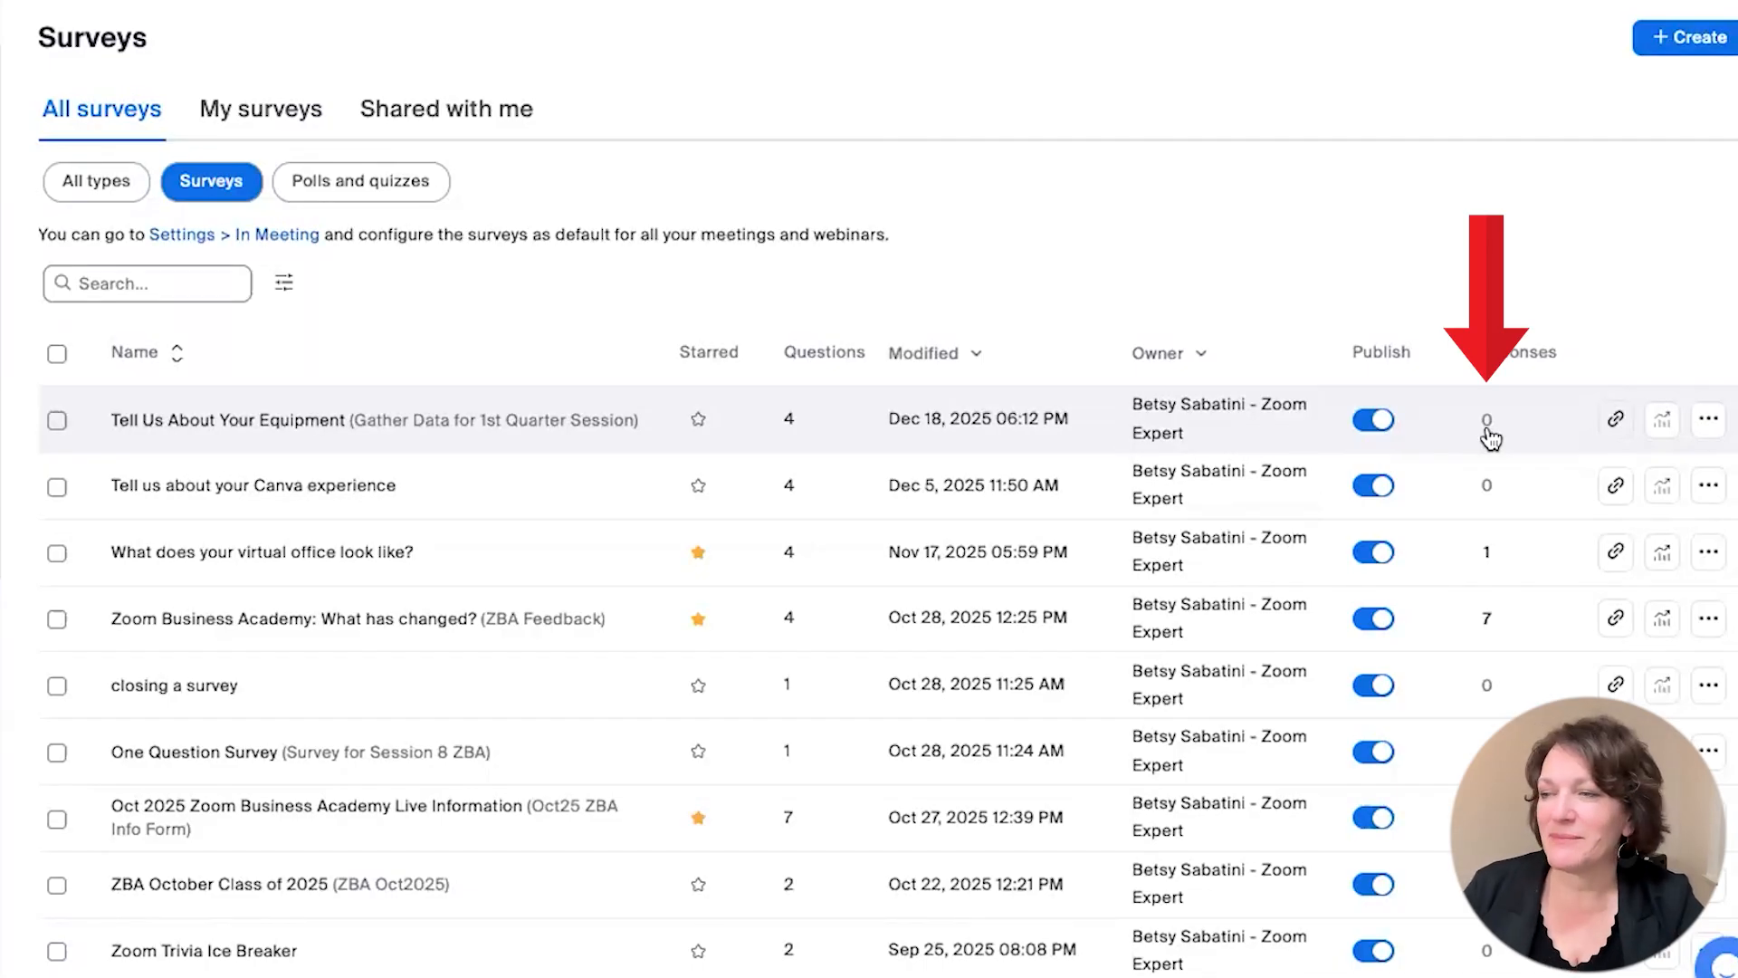
Step: Get the participant link for "Tell Us About Your Equipment" from the list and switch it to the shortened URL
click(1616, 423)
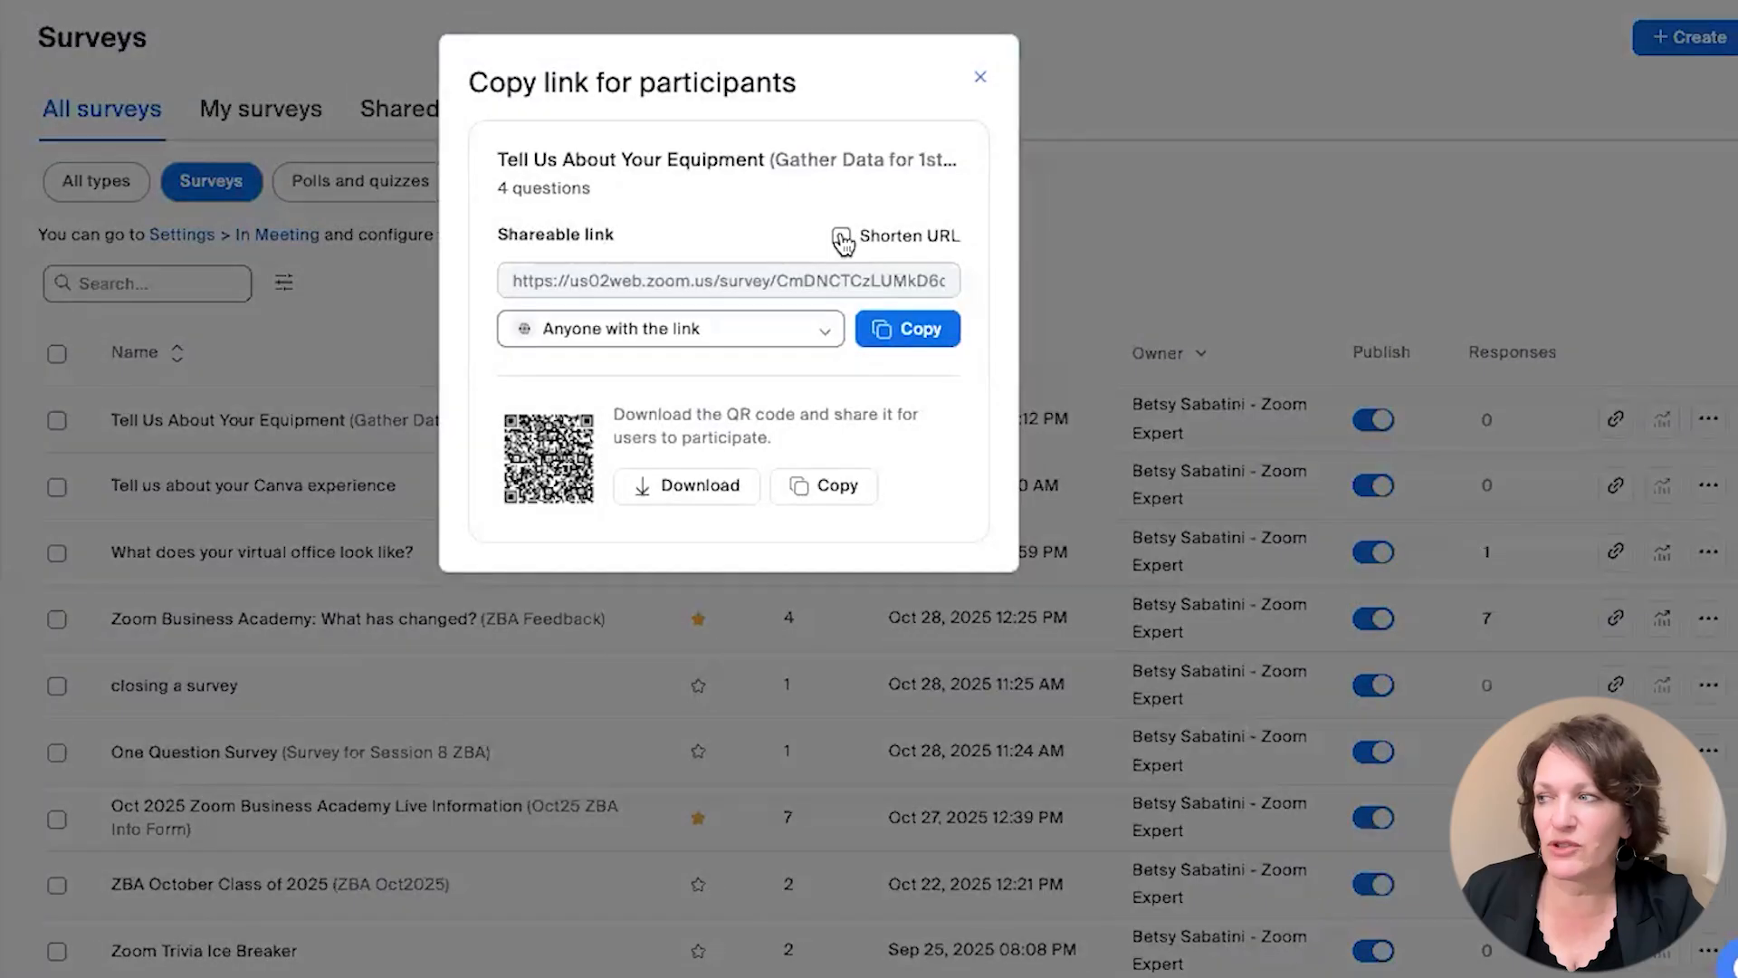
click(842, 239)
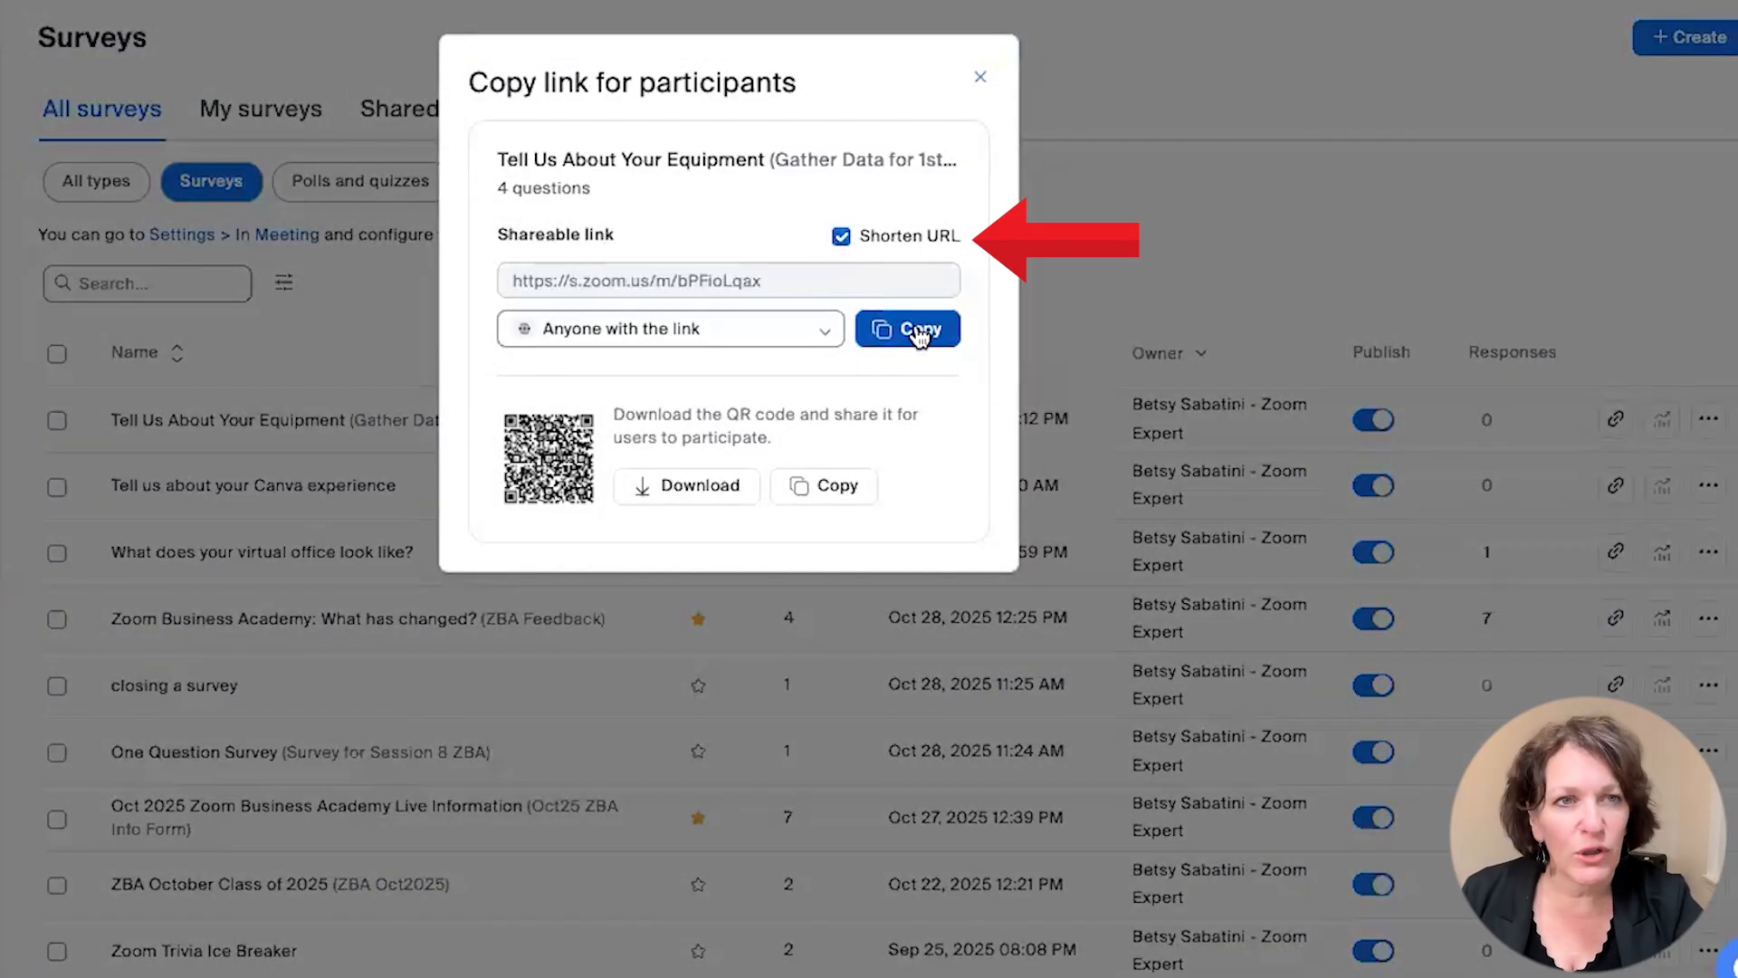
click(981, 78)
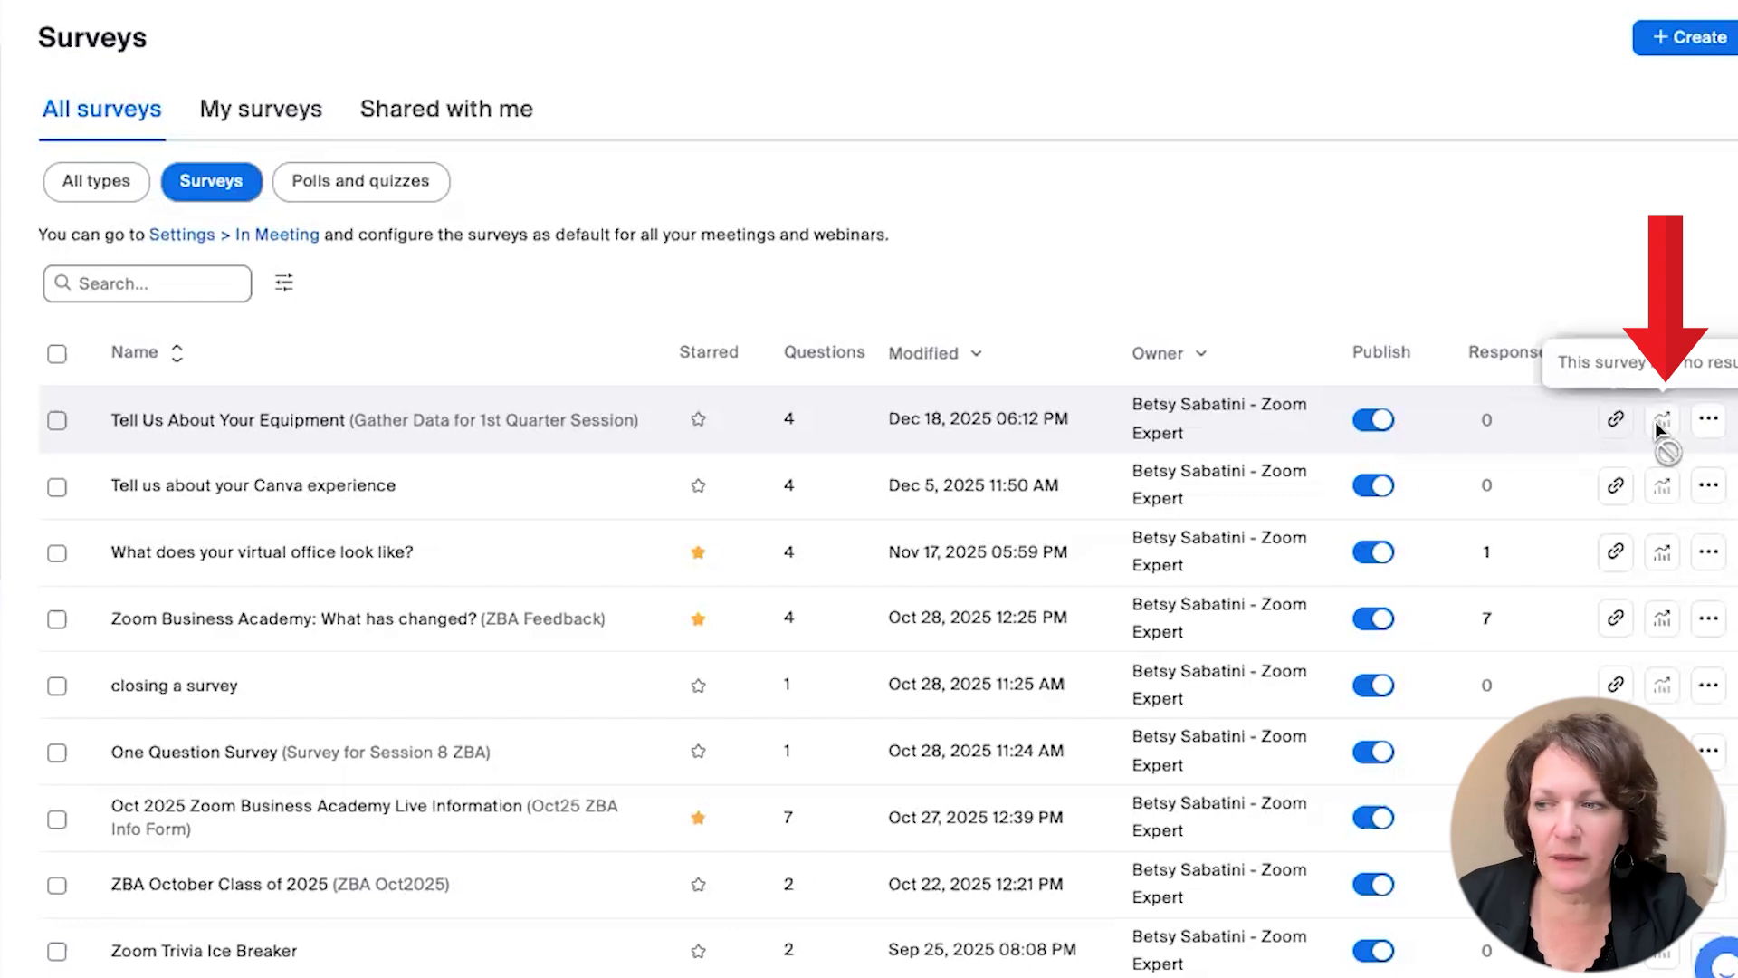
Step: Look over the additional actions offered for the "Tell Us About Your Equipment" survey
click(1708, 421)
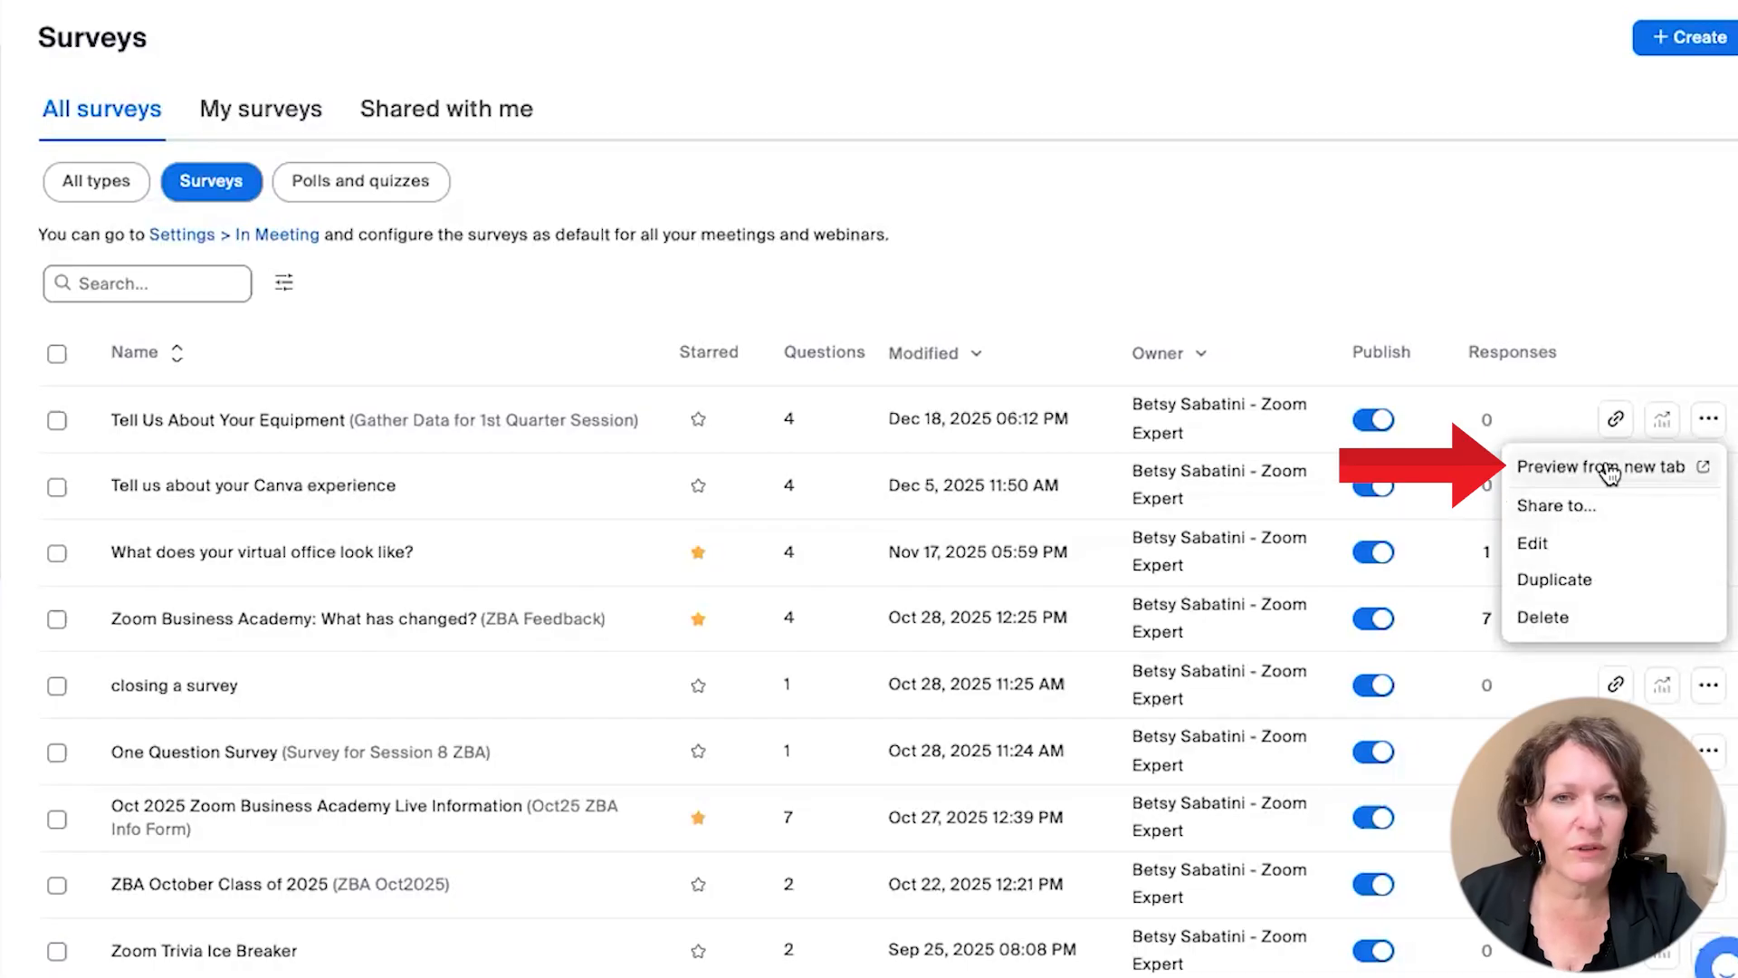
click(1661, 414)
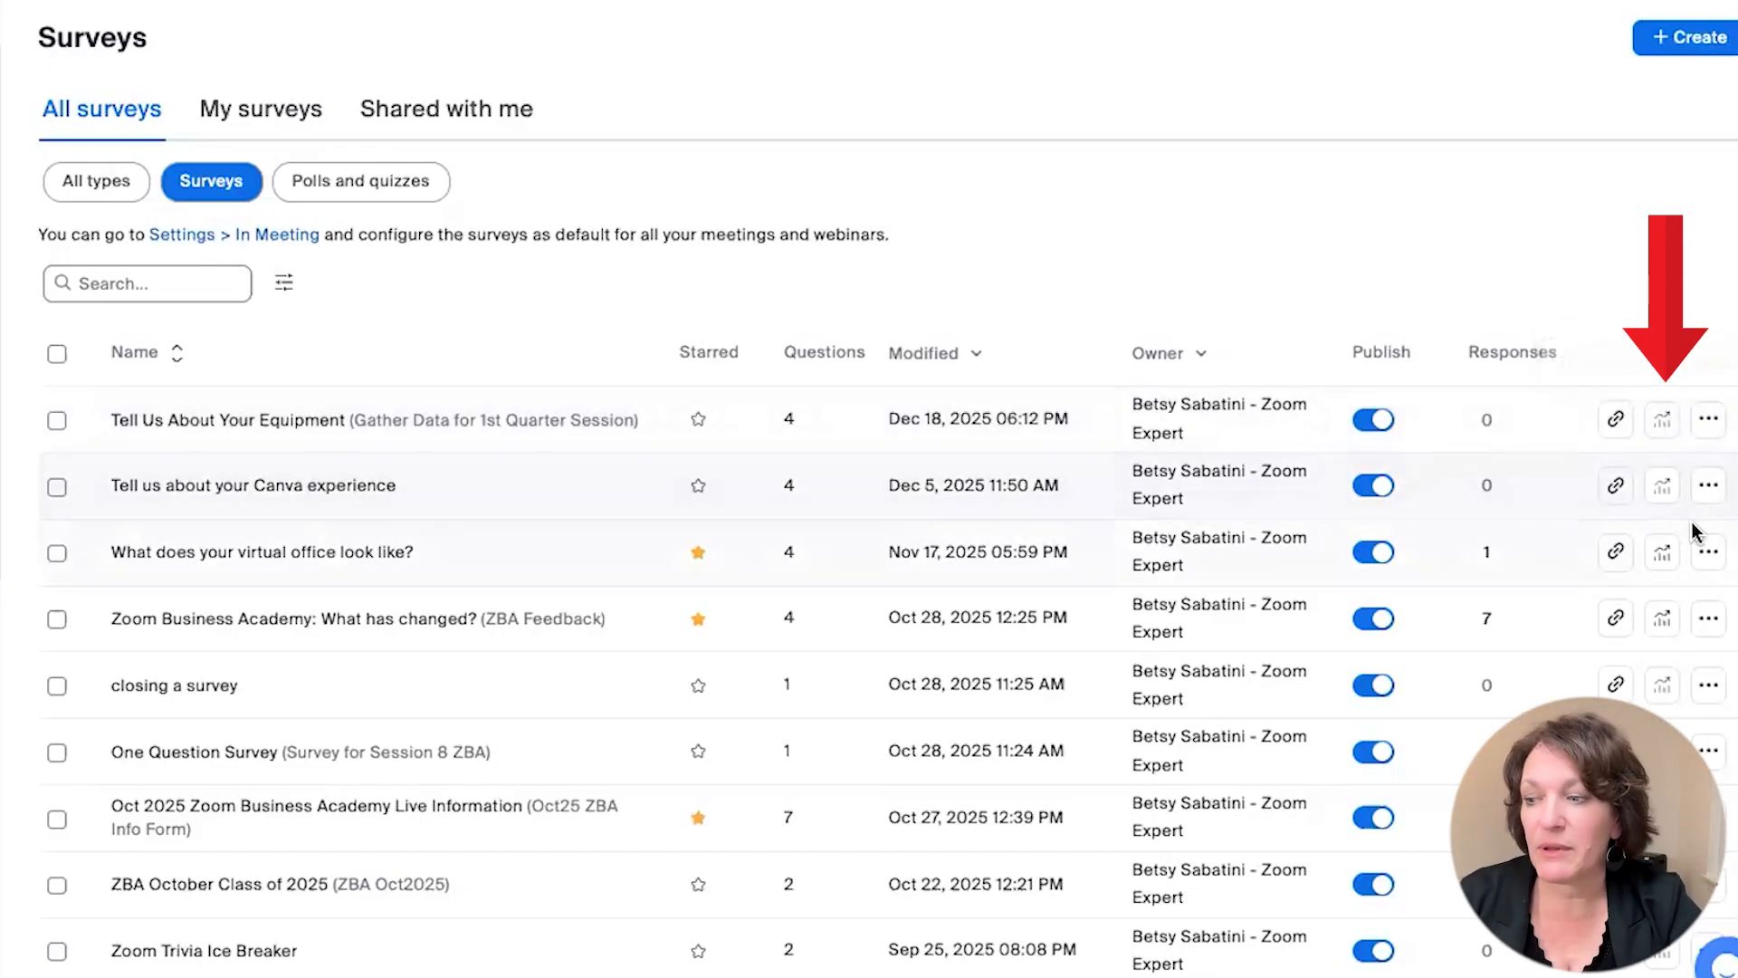
Step: Browse the survey list through page 2 and open the results of "We value your feedback!"
scroll(1612, 460, down, 3)
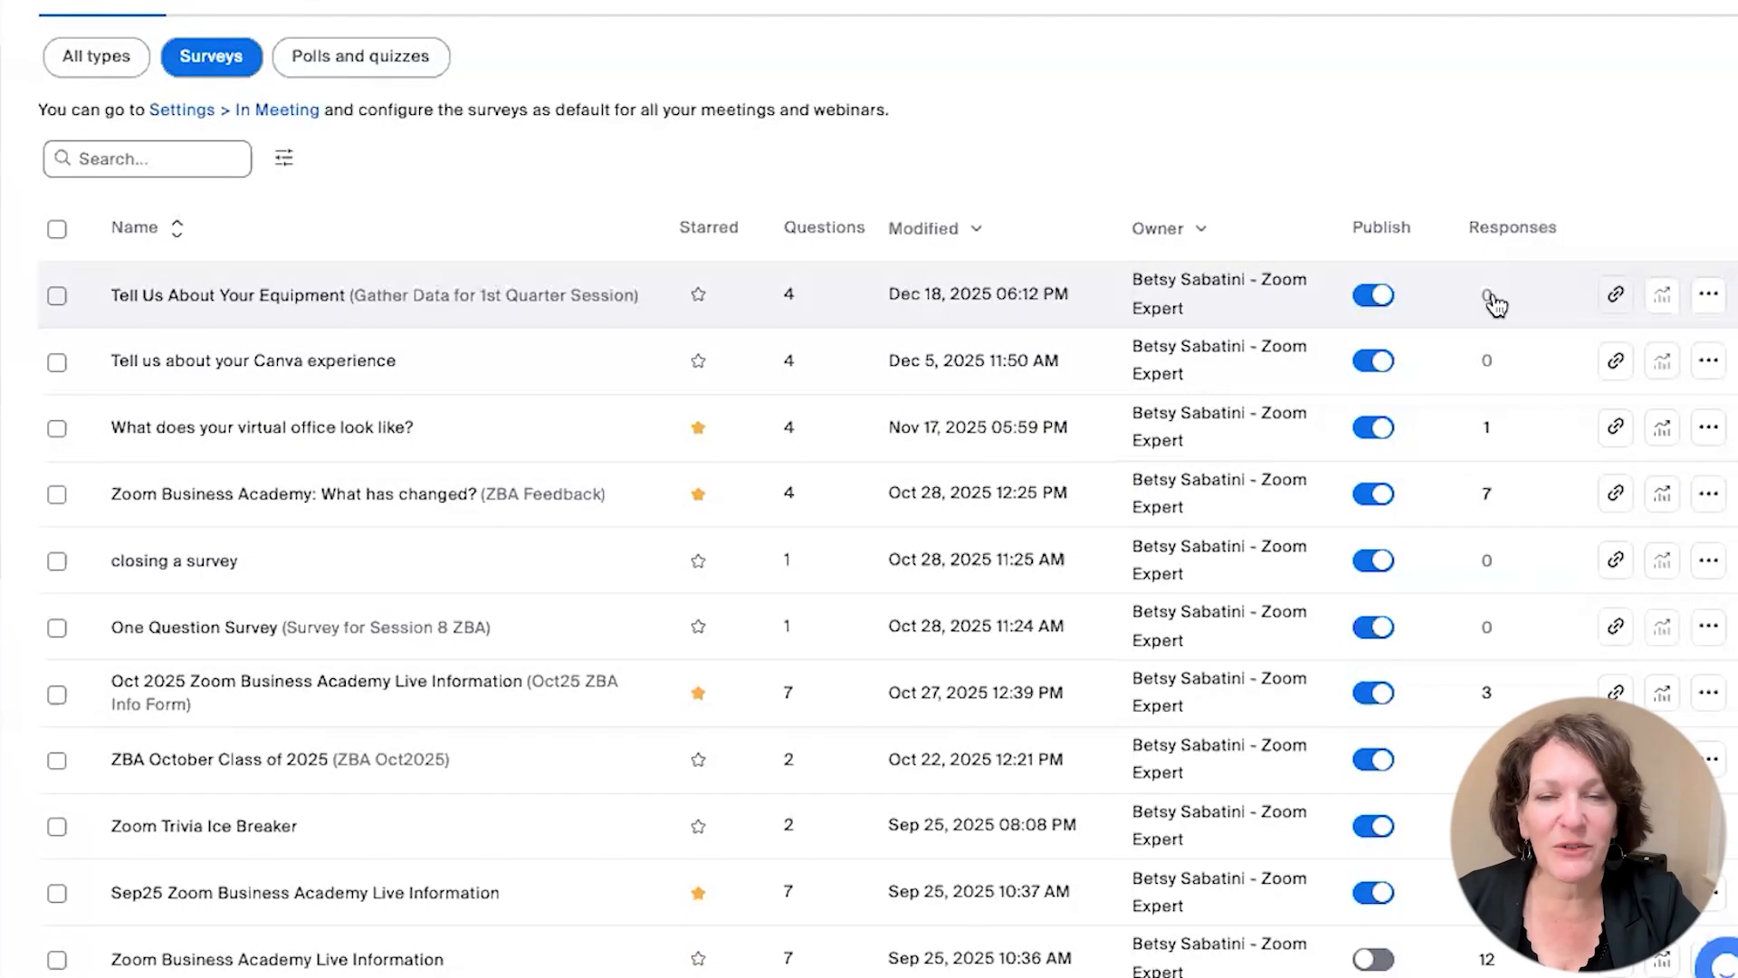
scroll(1495, 303, down, 3)
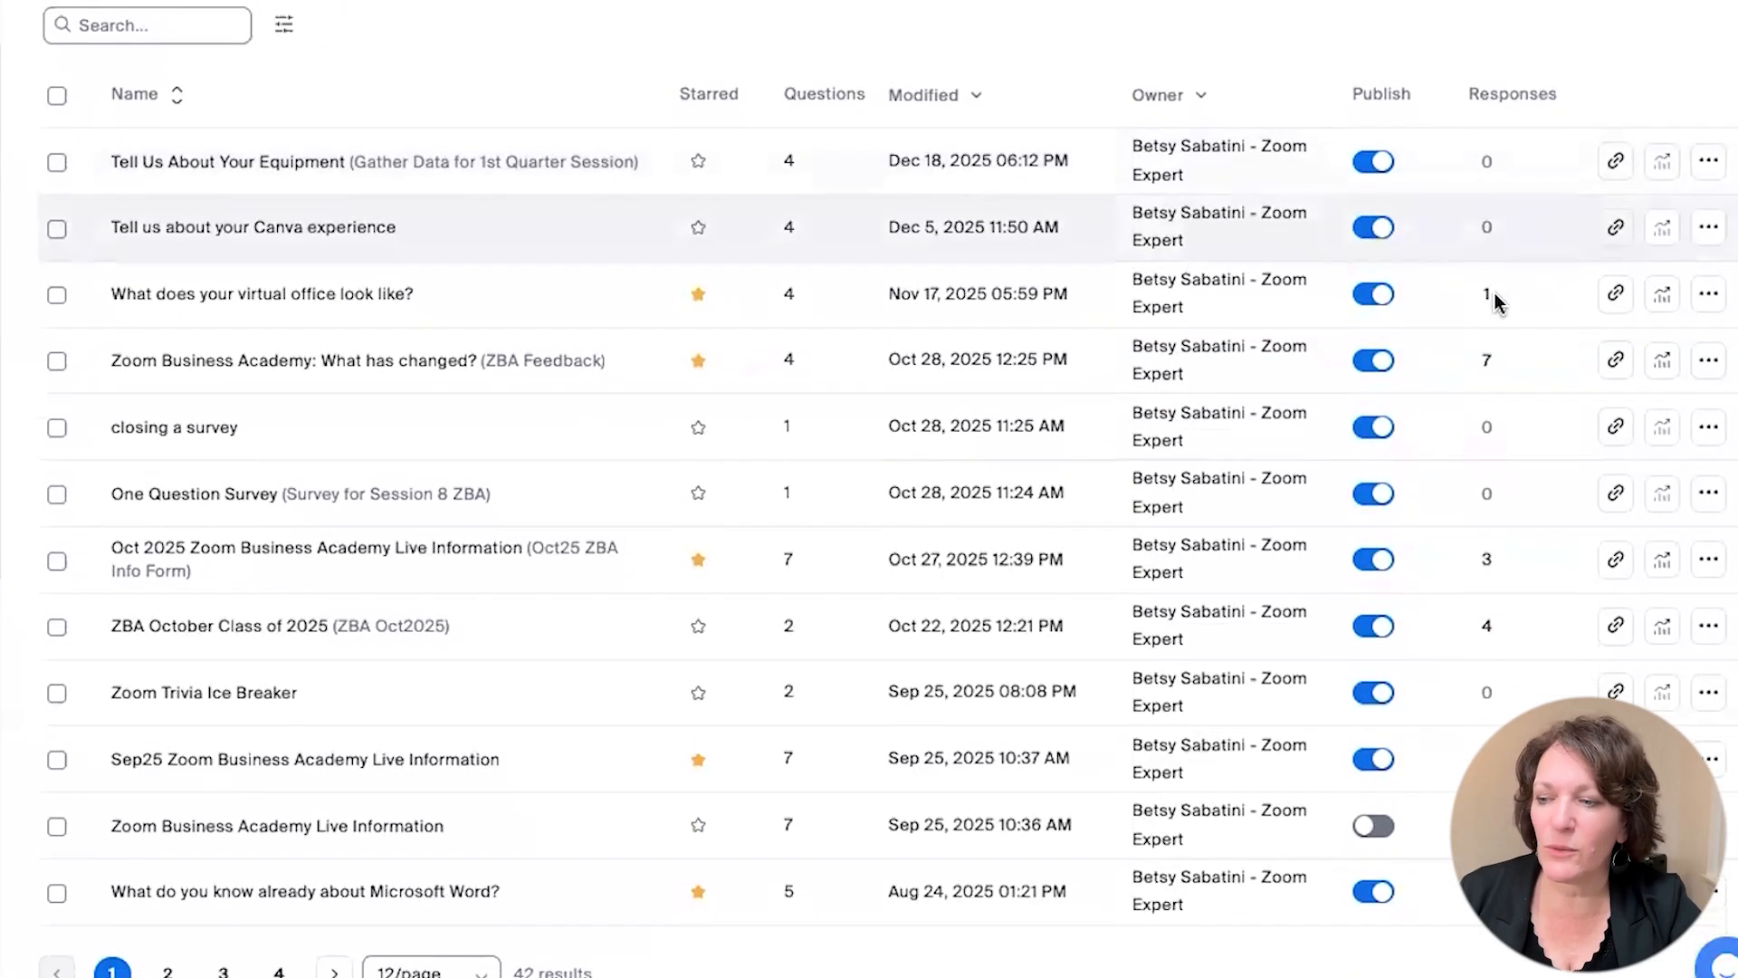
scroll(1496, 303, down, 1)
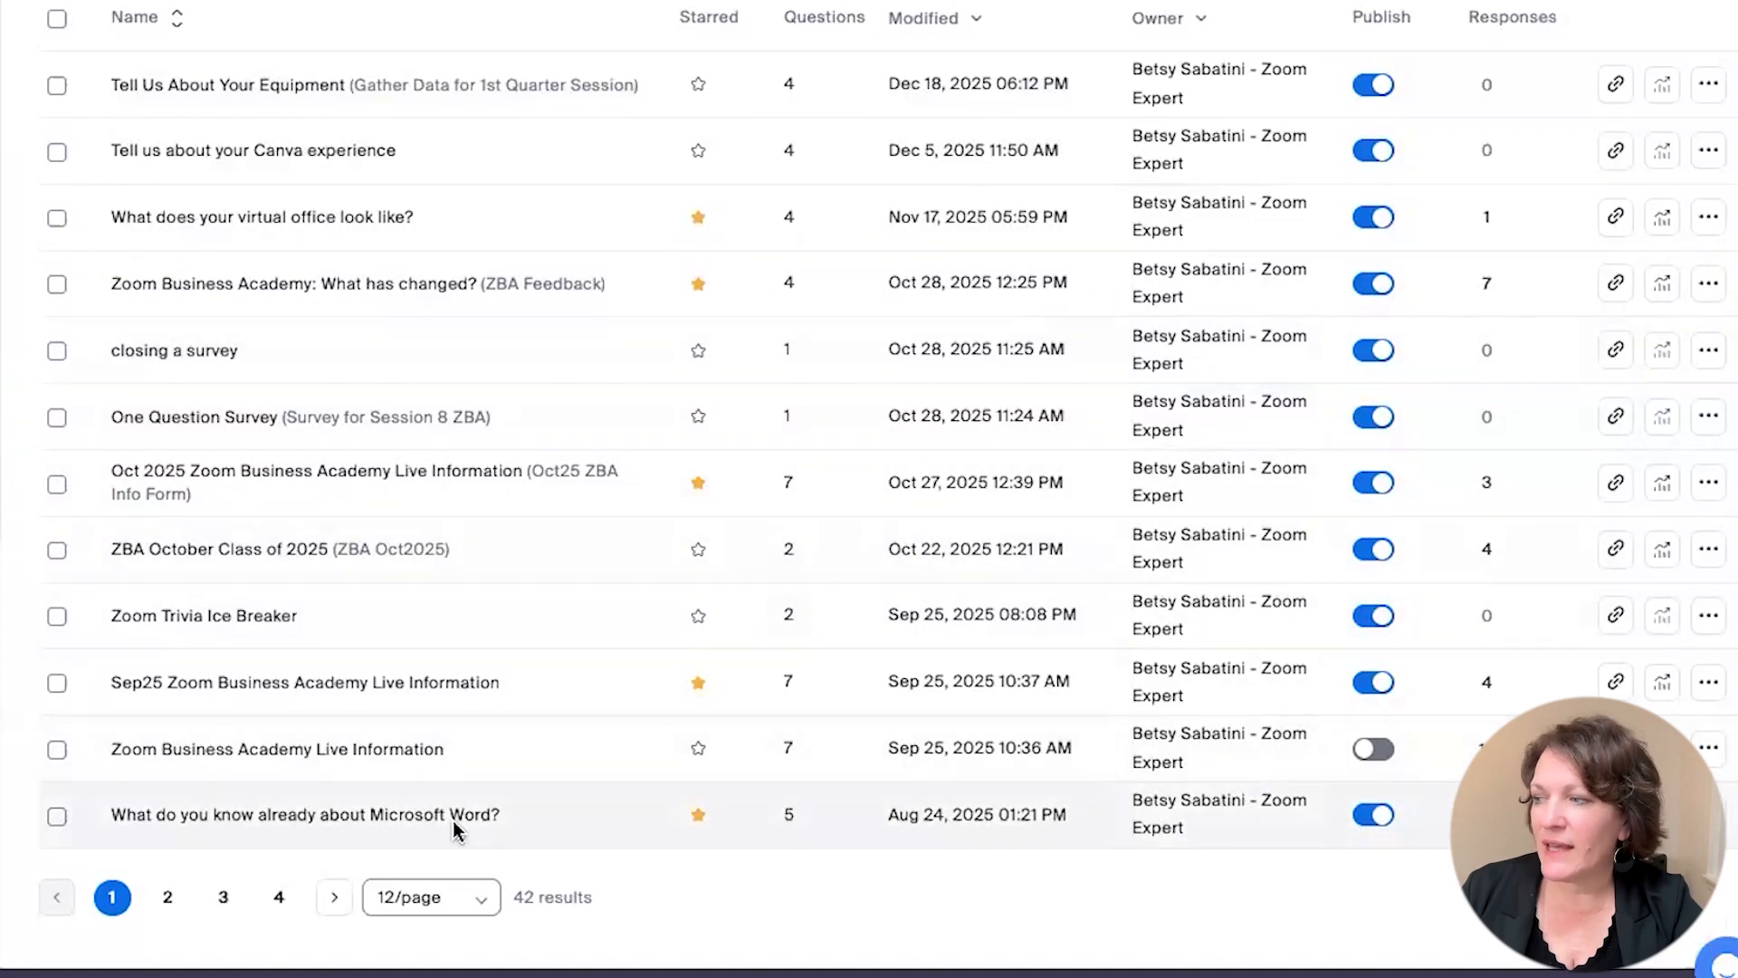
click(168, 897)
scroll(534, 525, down, 5)
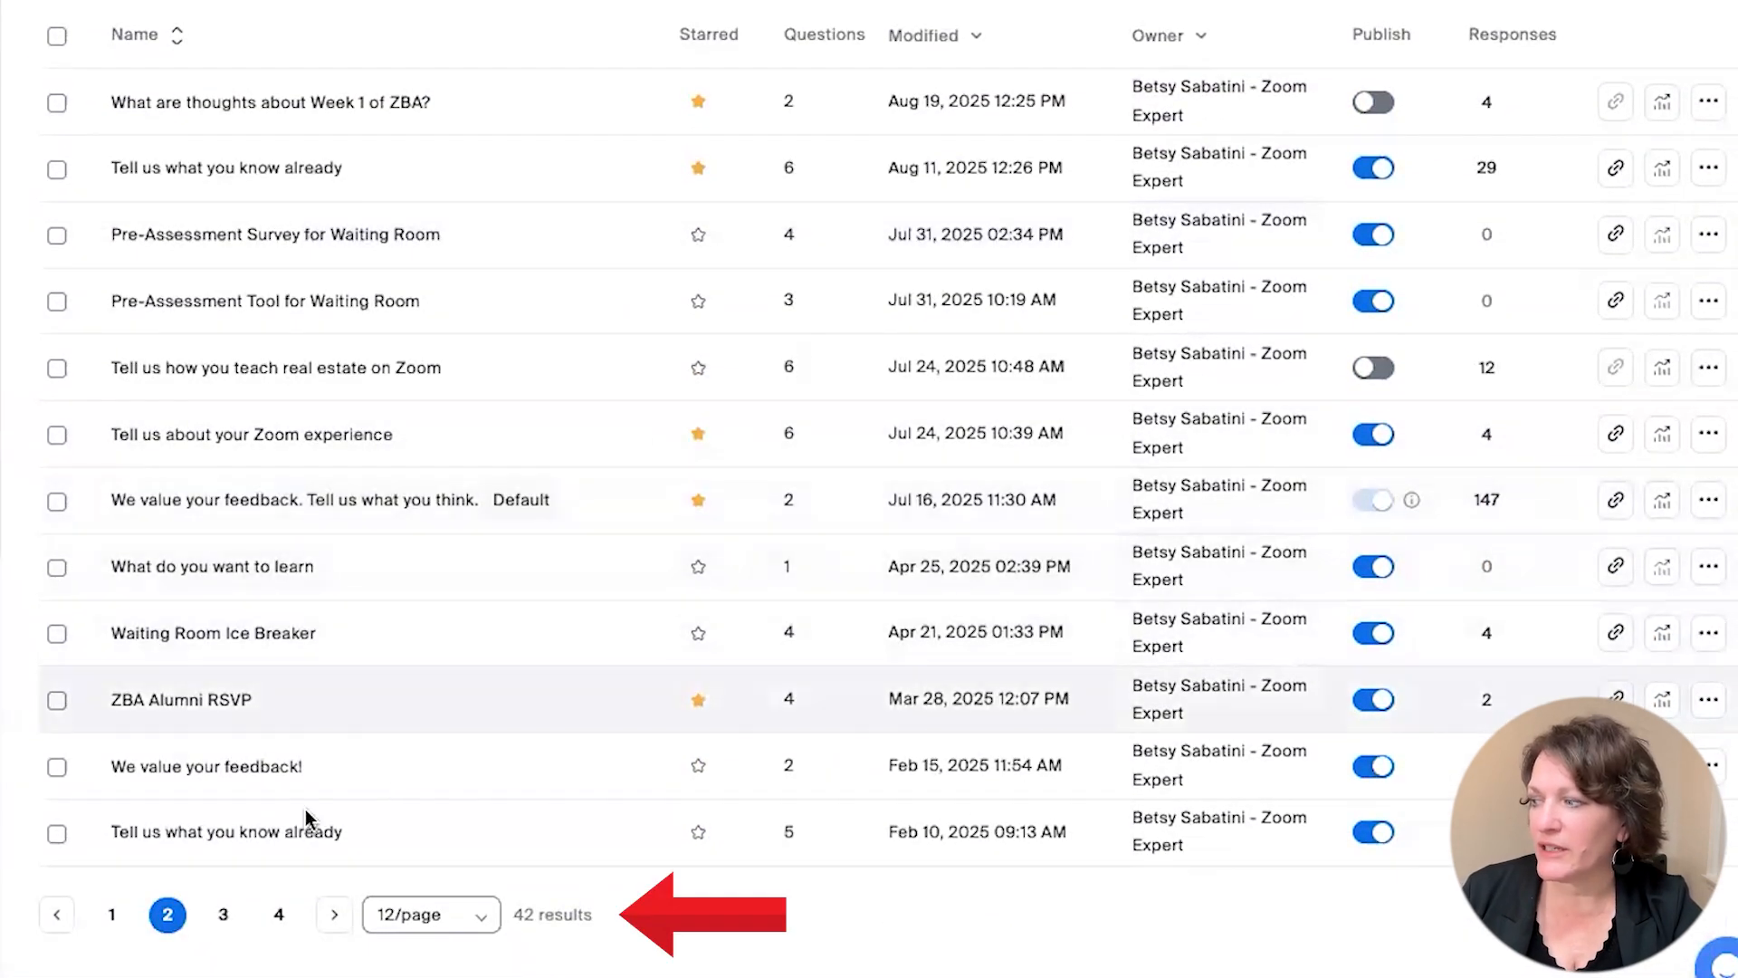
click(224, 916)
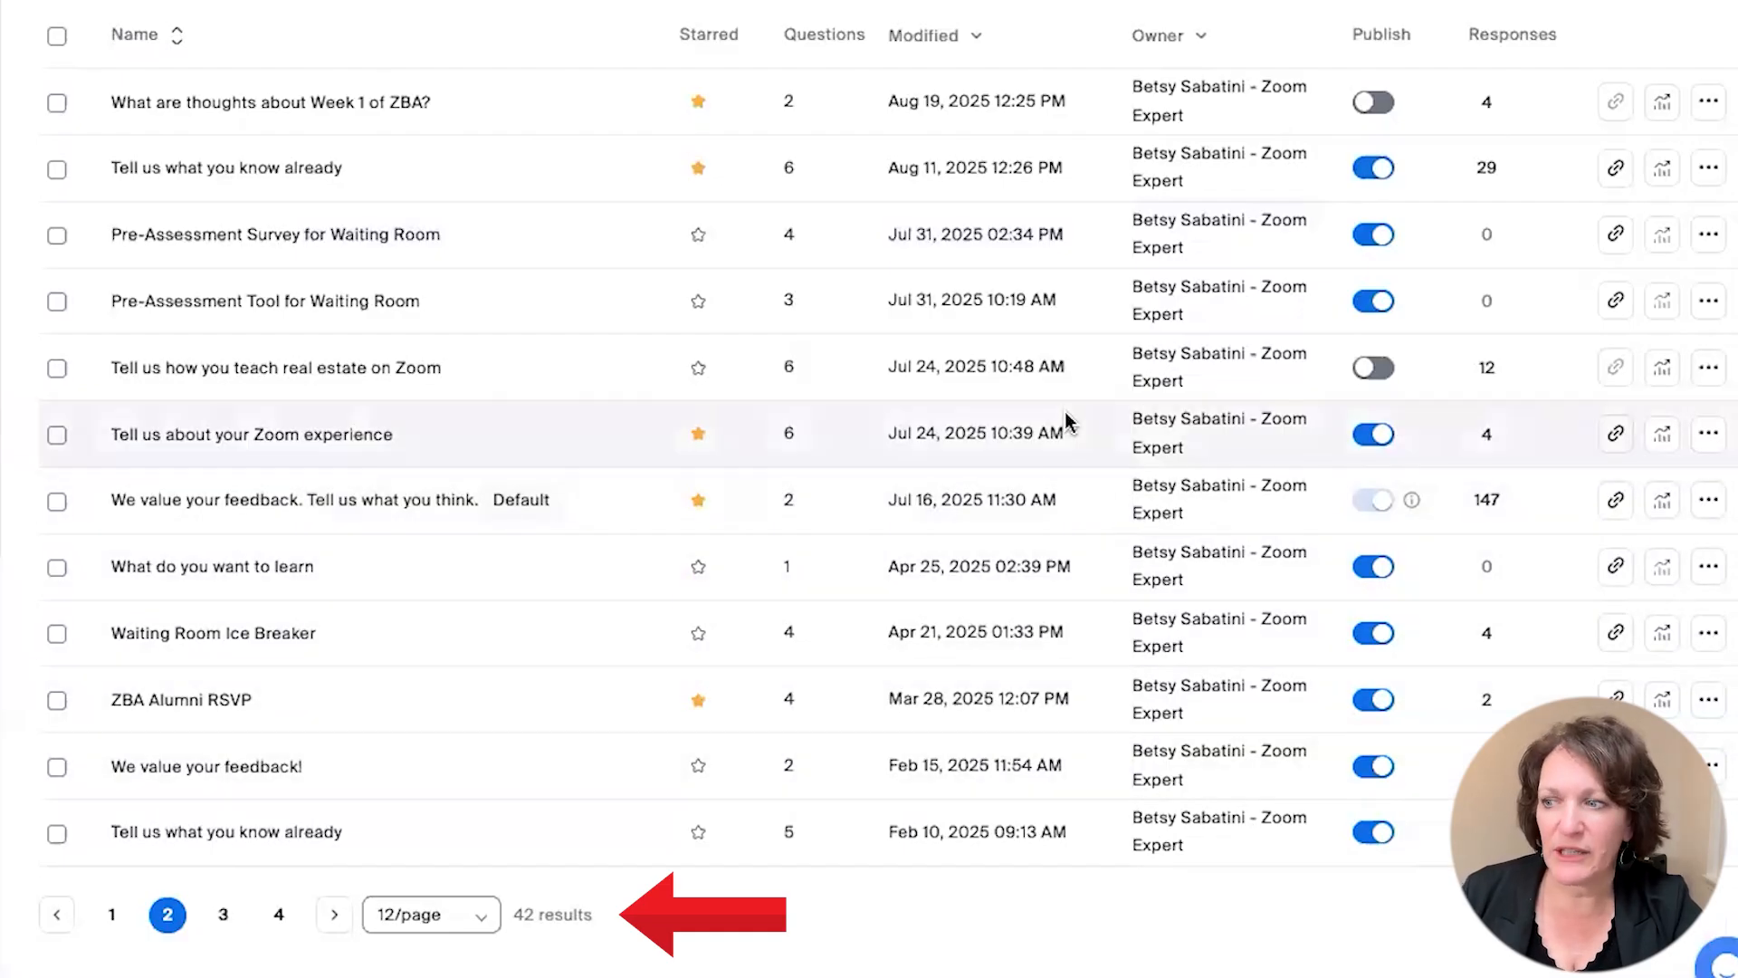
scroll(1069, 421, up, 1)
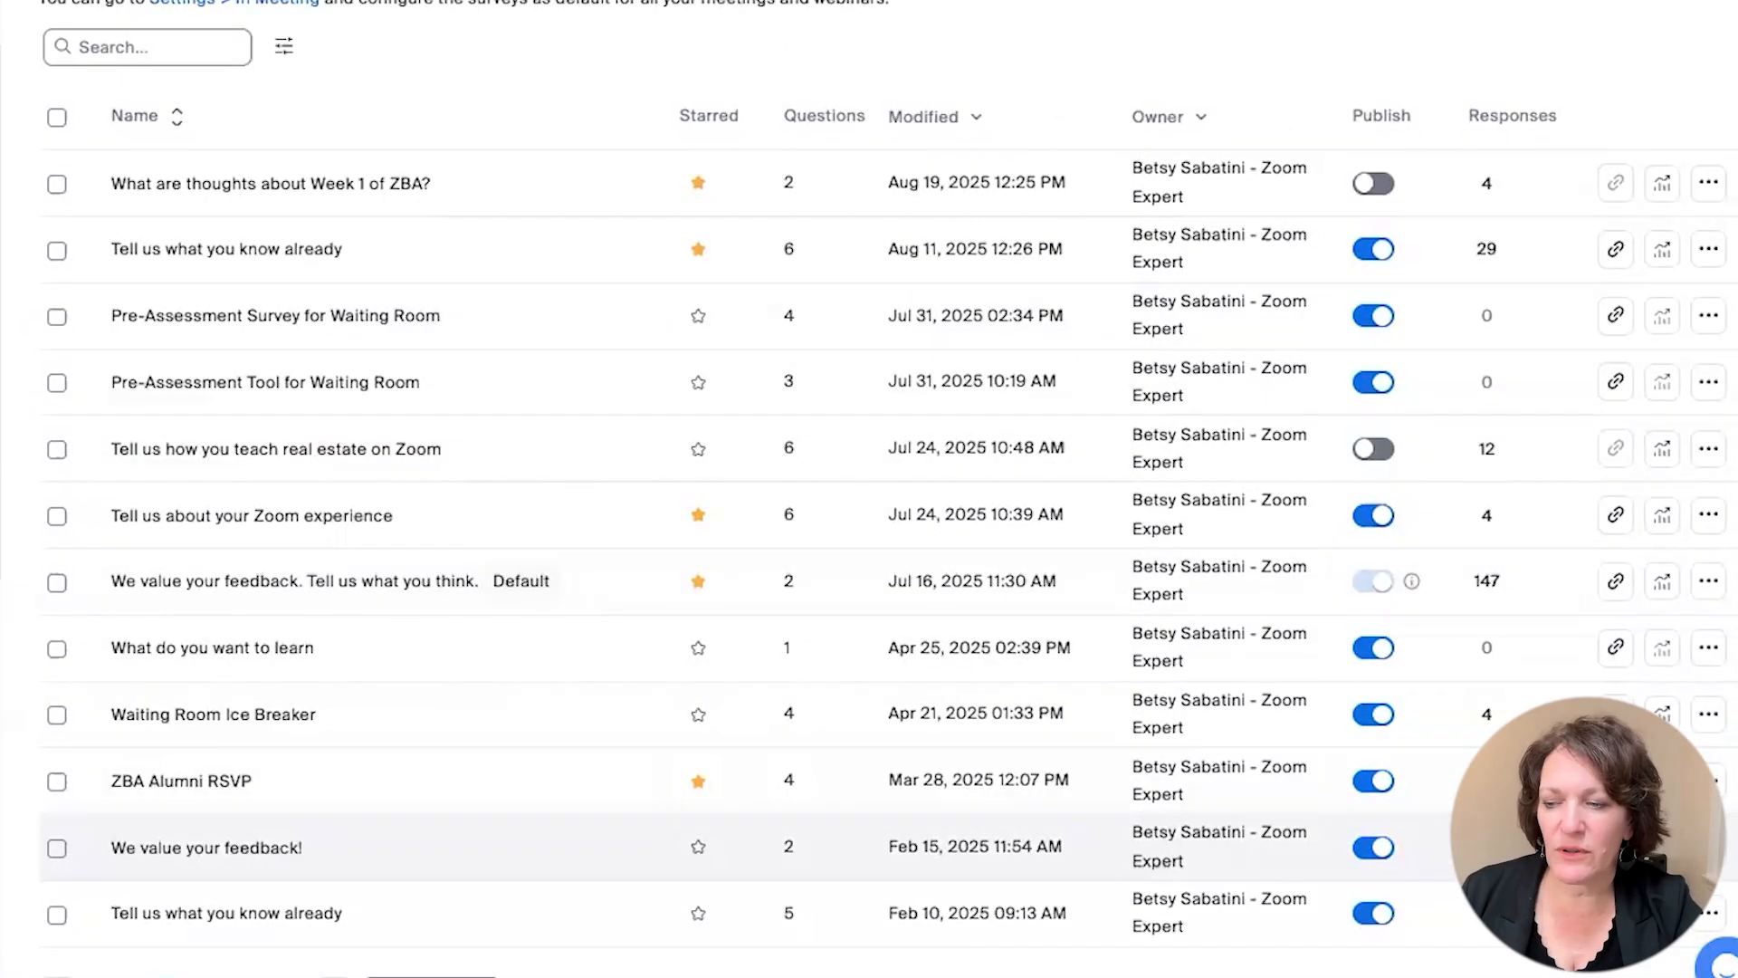
click(1662, 848)
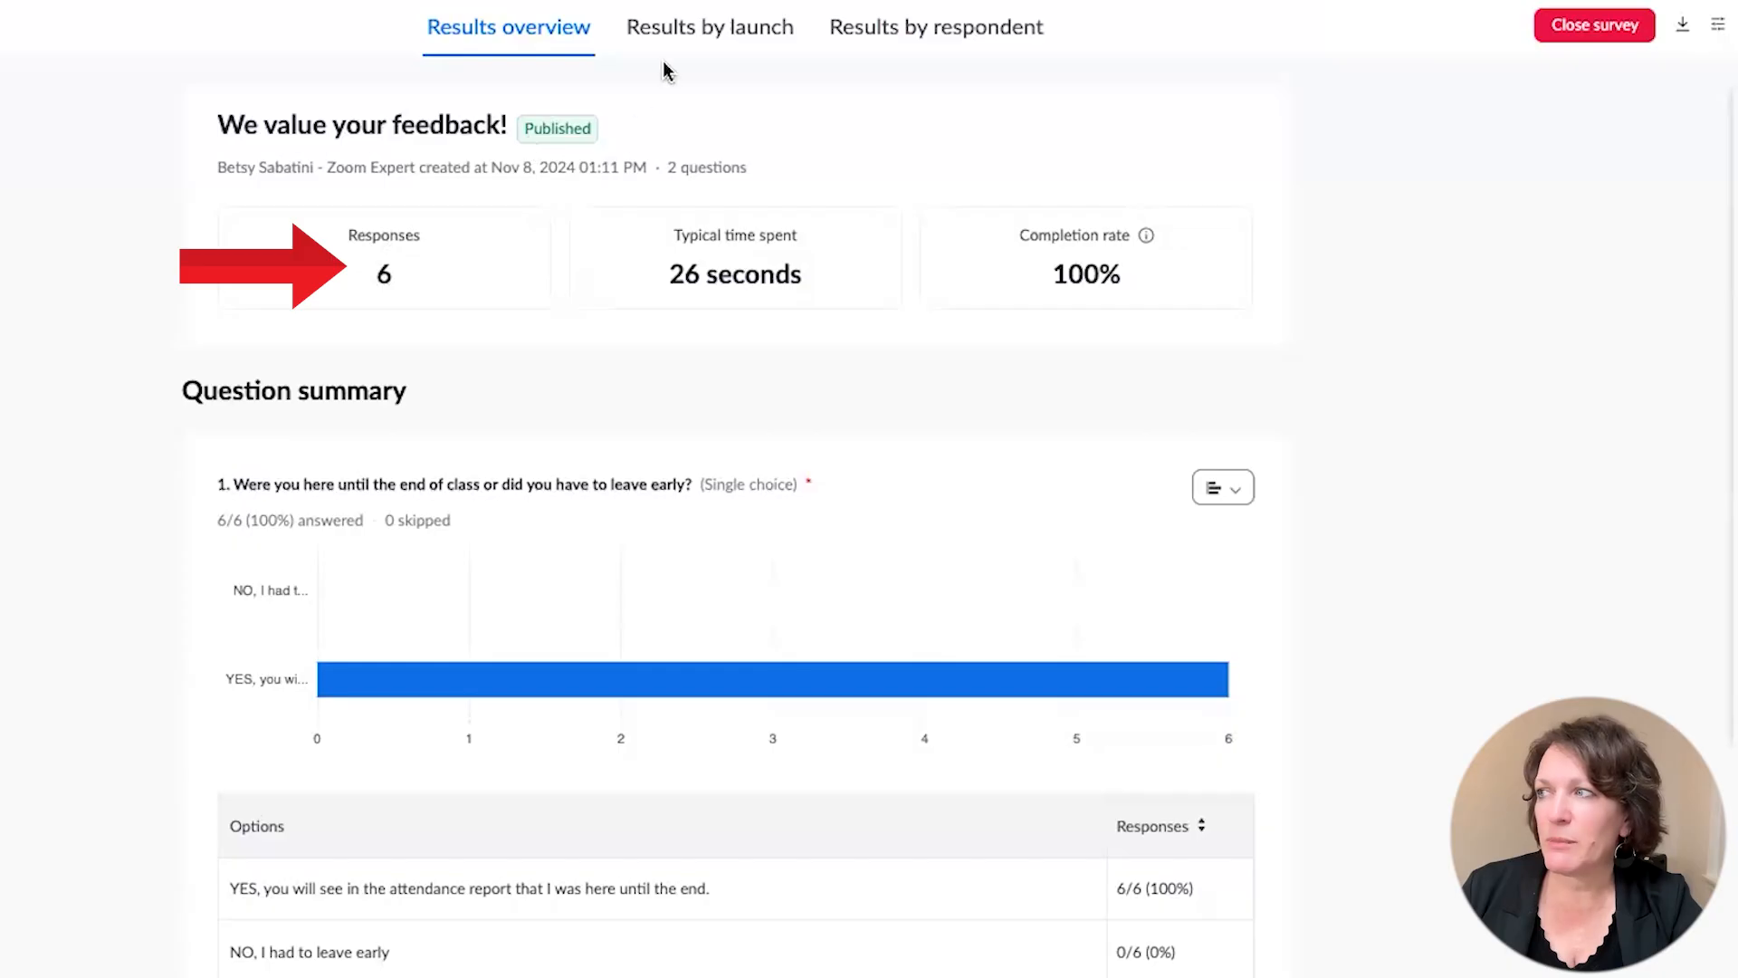
Step: Show the results by launch and view the class-credit question as a Pie Chart, returning it to a Bar Chart
click(706, 34)
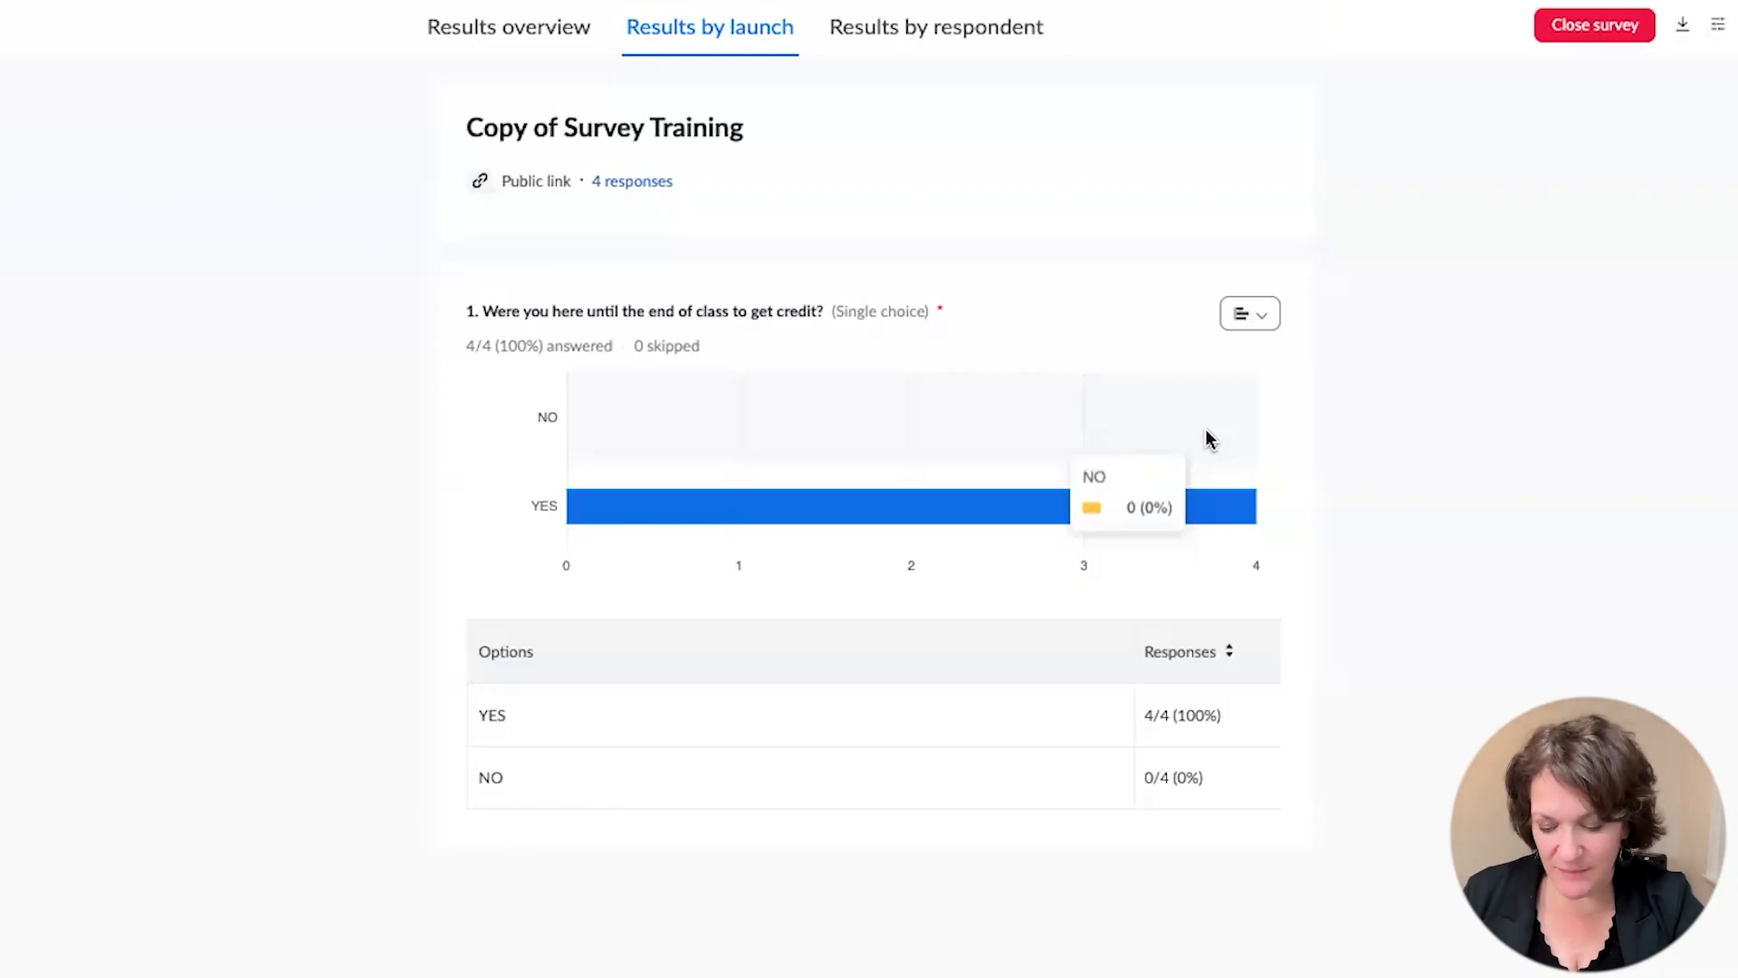
click(1256, 319)
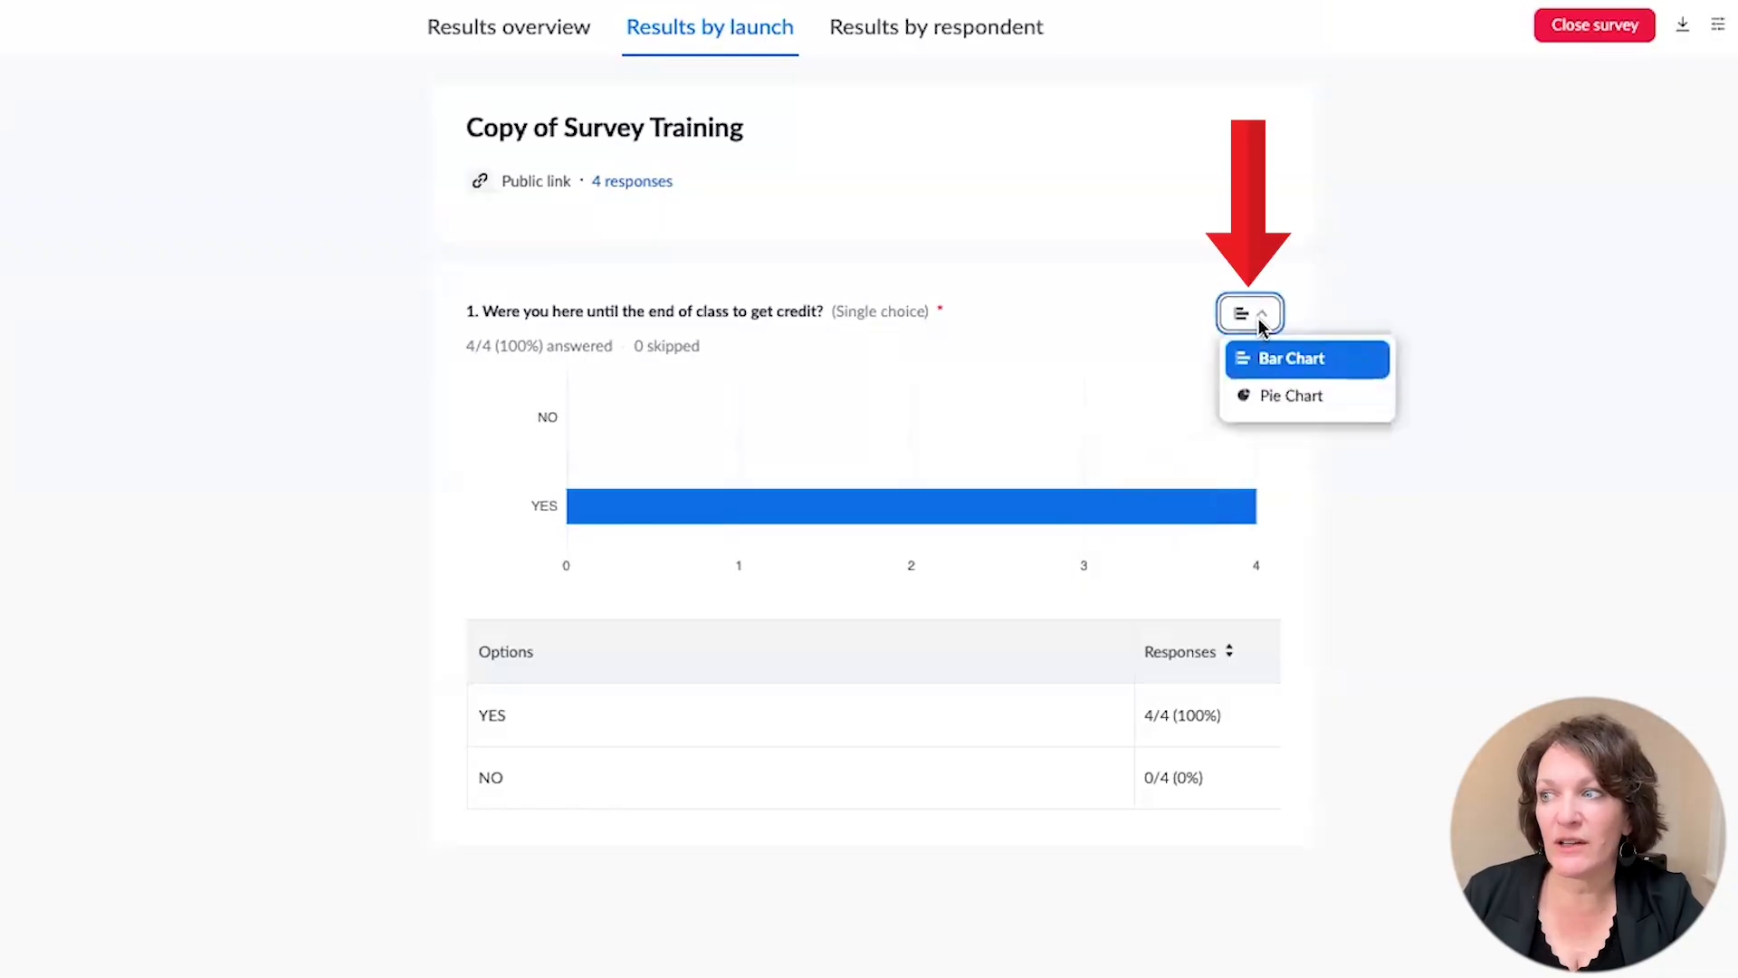
click(1264, 400)
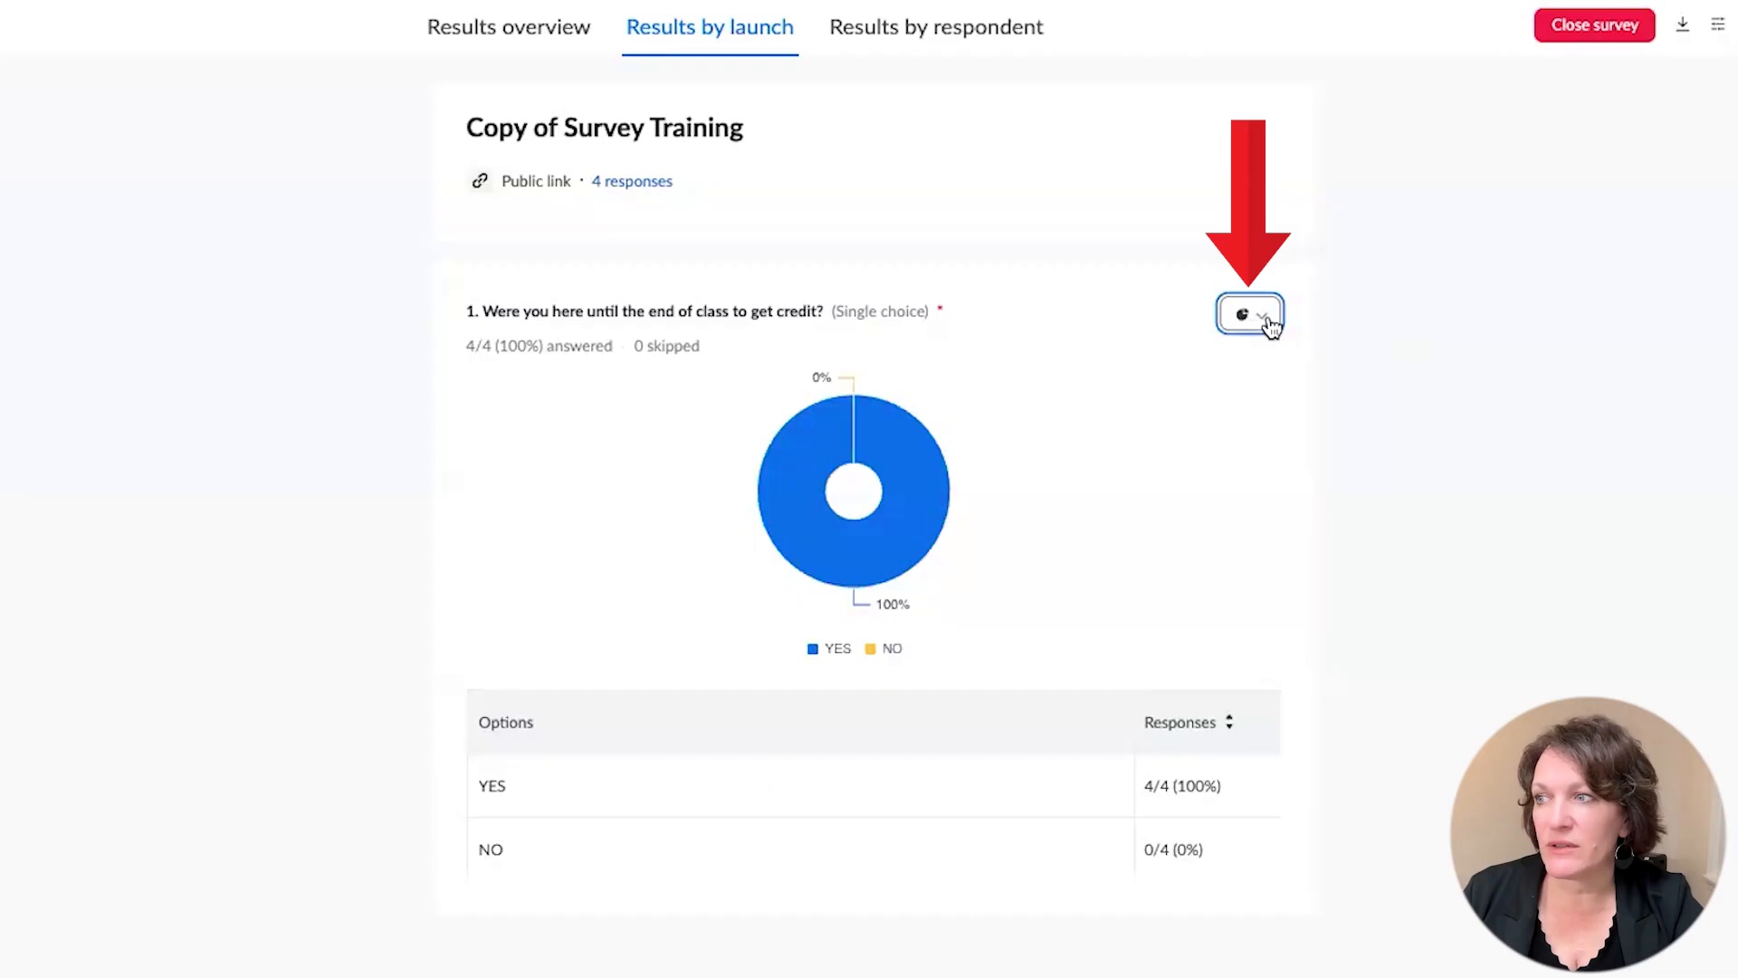
click(1268, 321)
click(1284, 355)
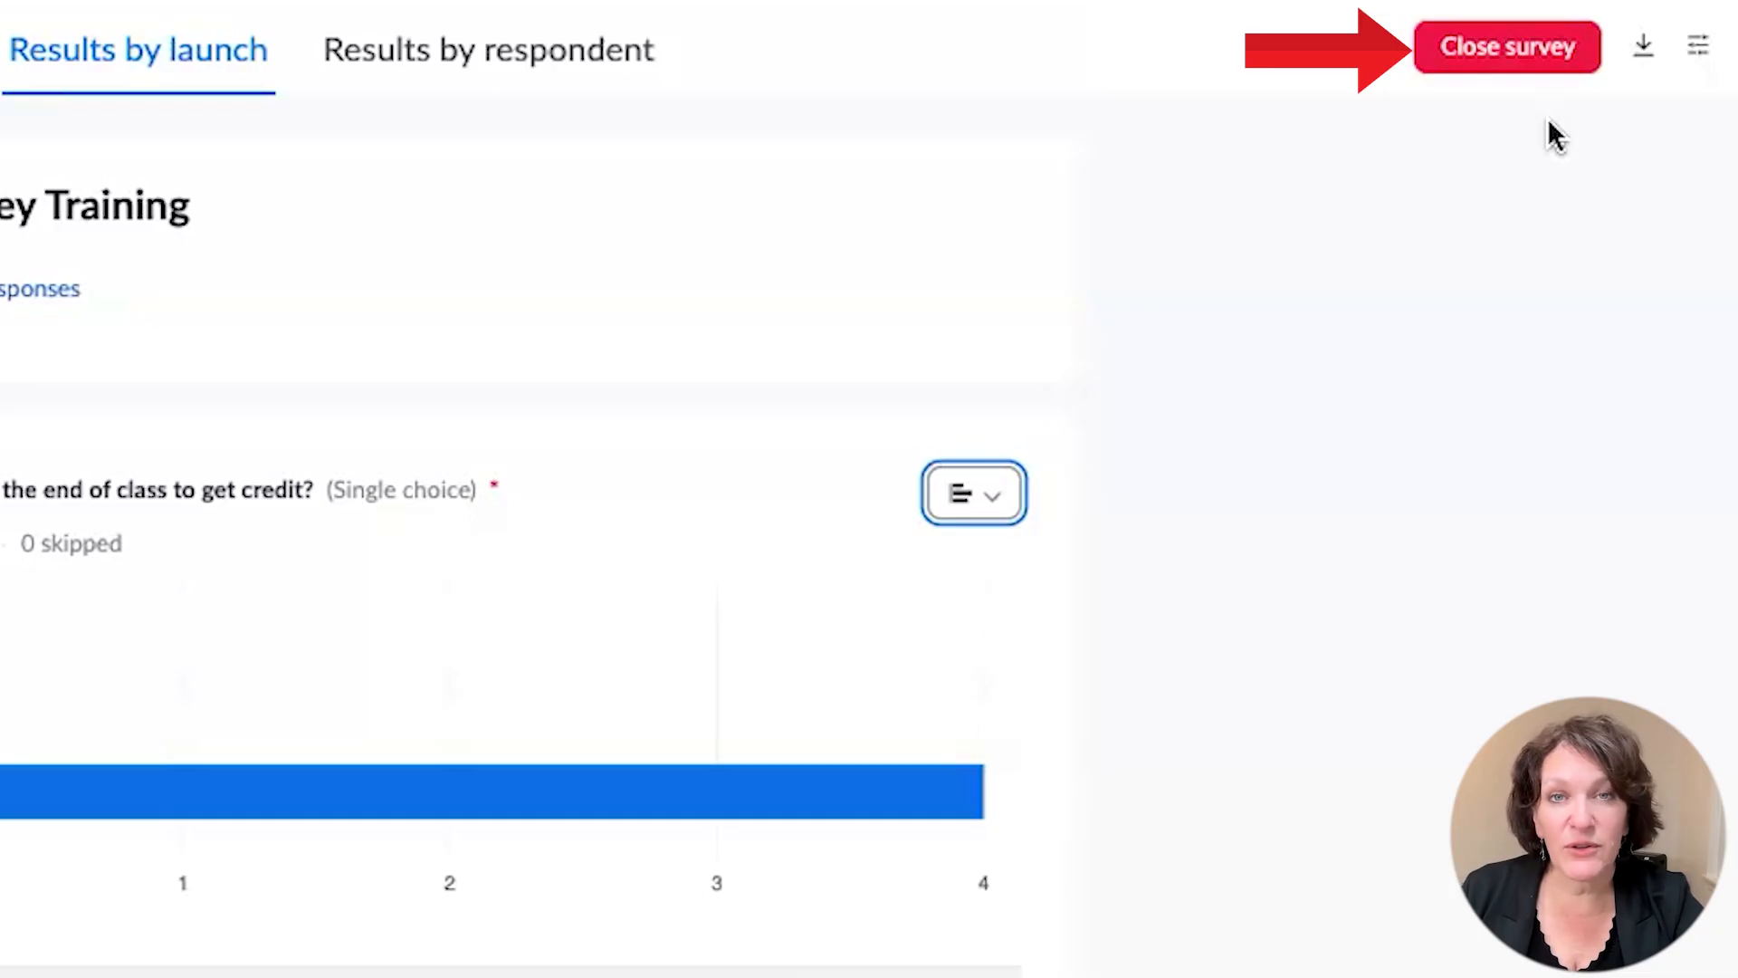
Step: Check the CSV download options for the results and turn off "Show results with charts"
click(1646, 53)
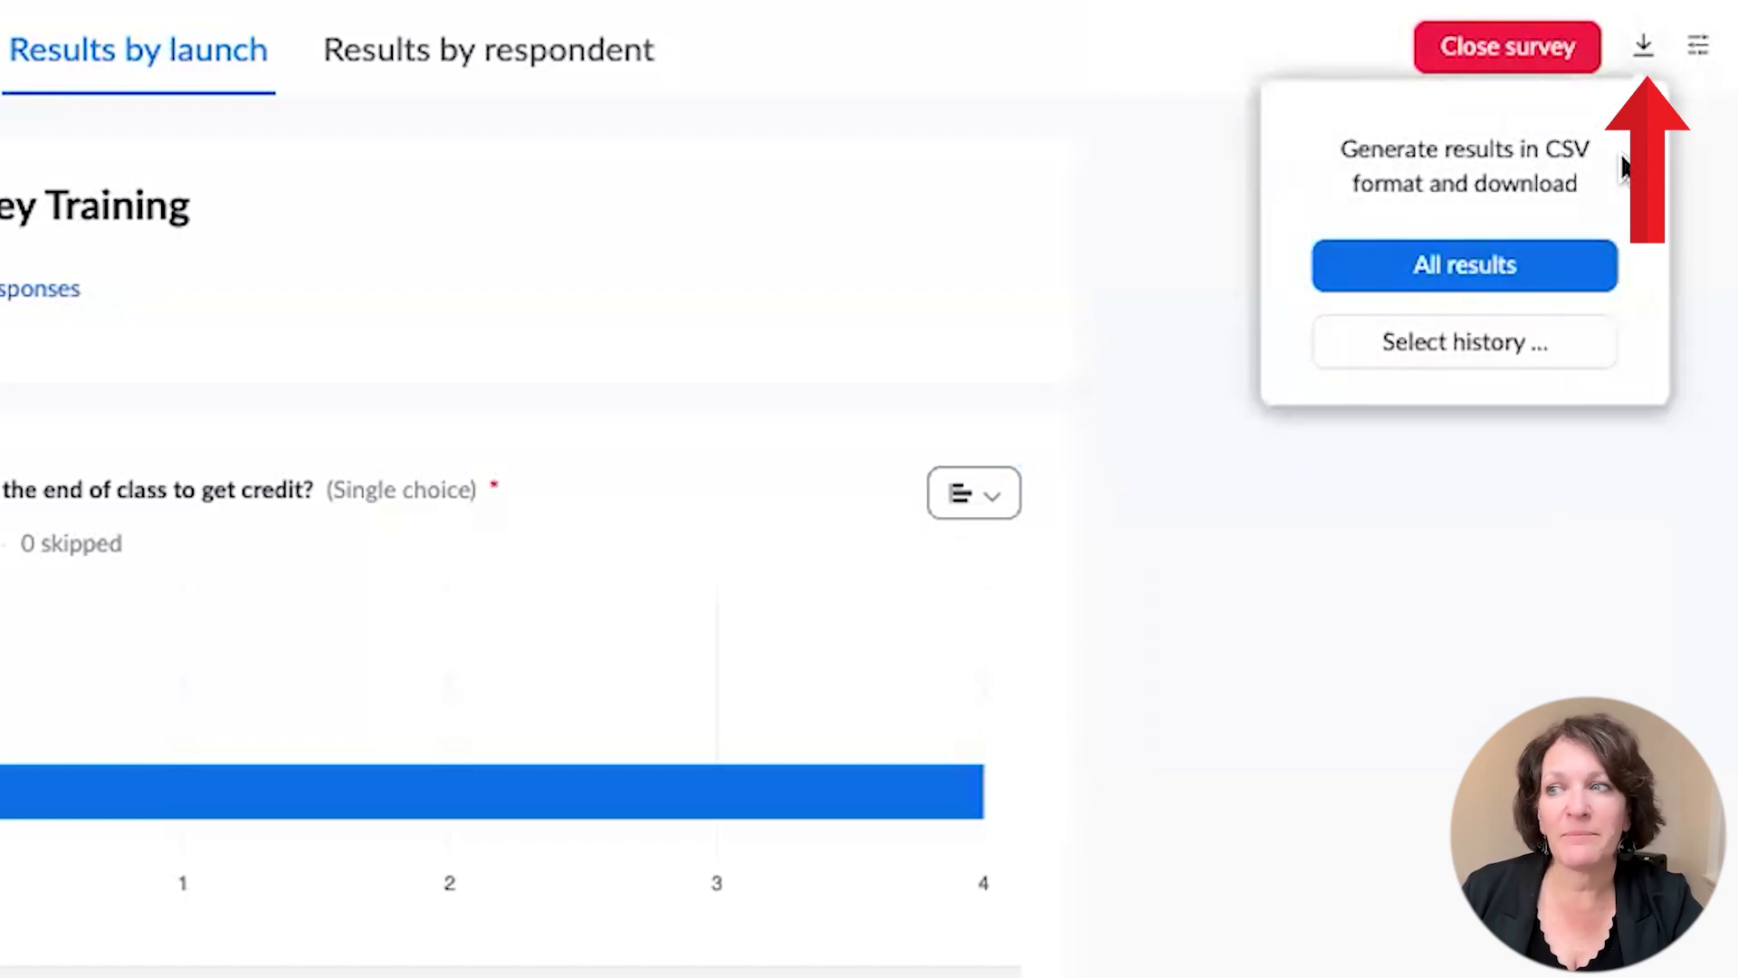
click(1582, 361)
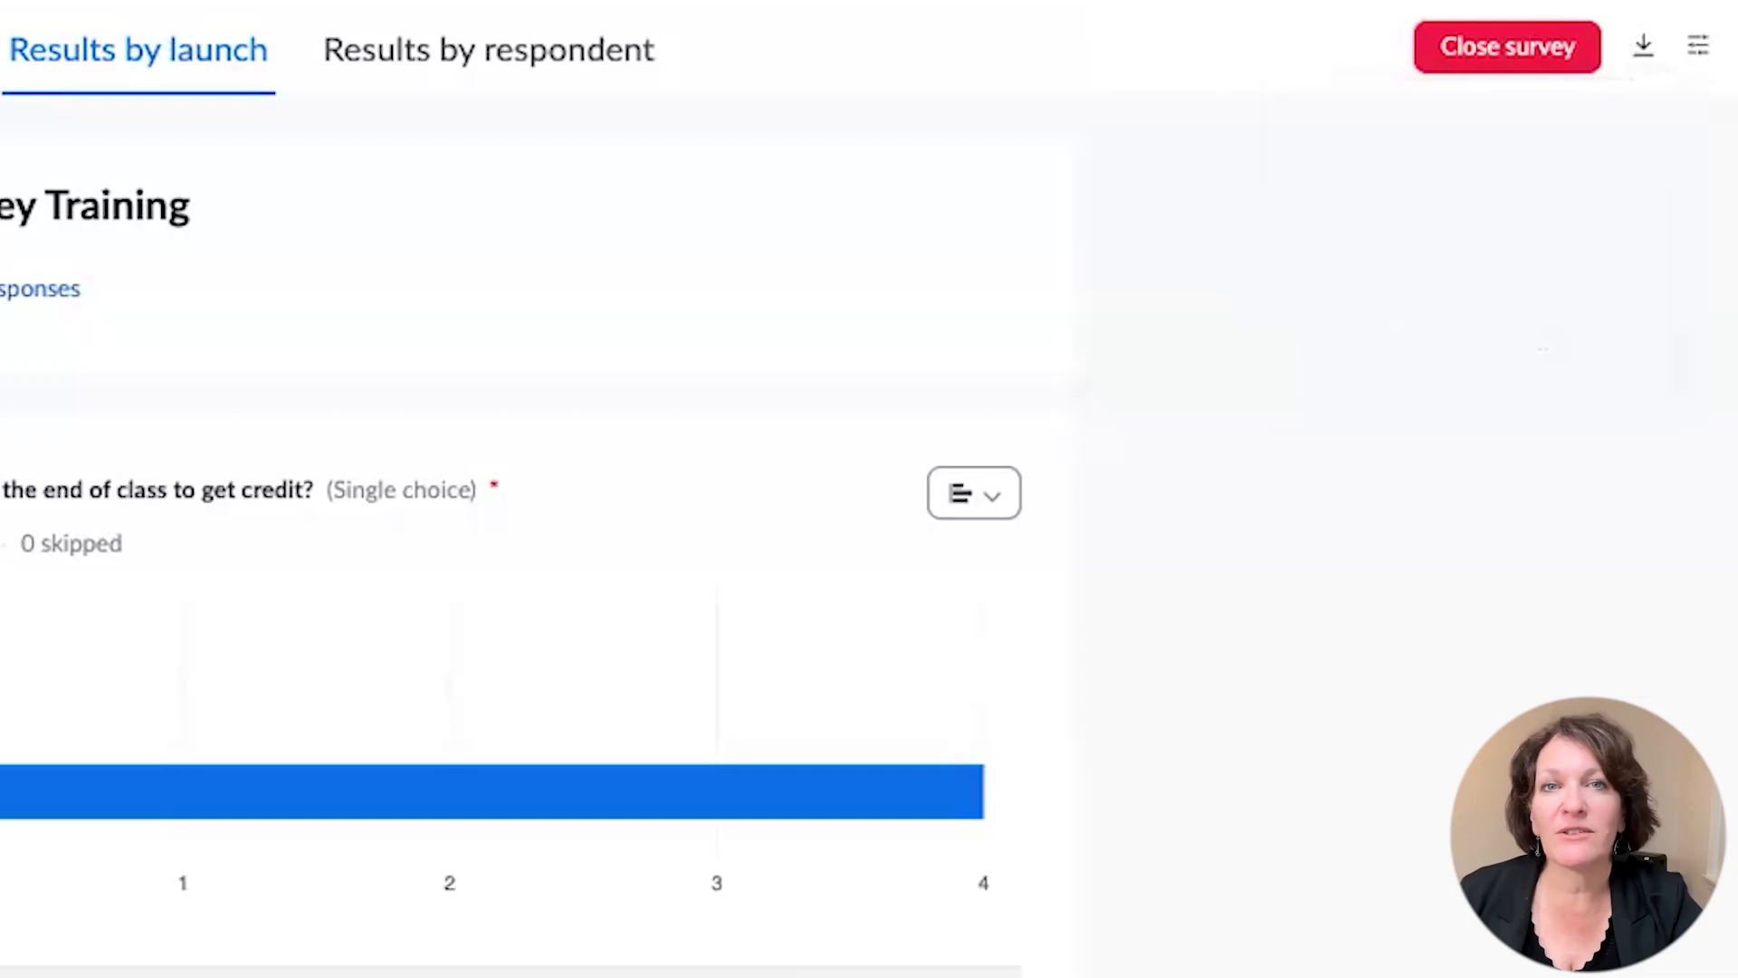
click(1698, 45)
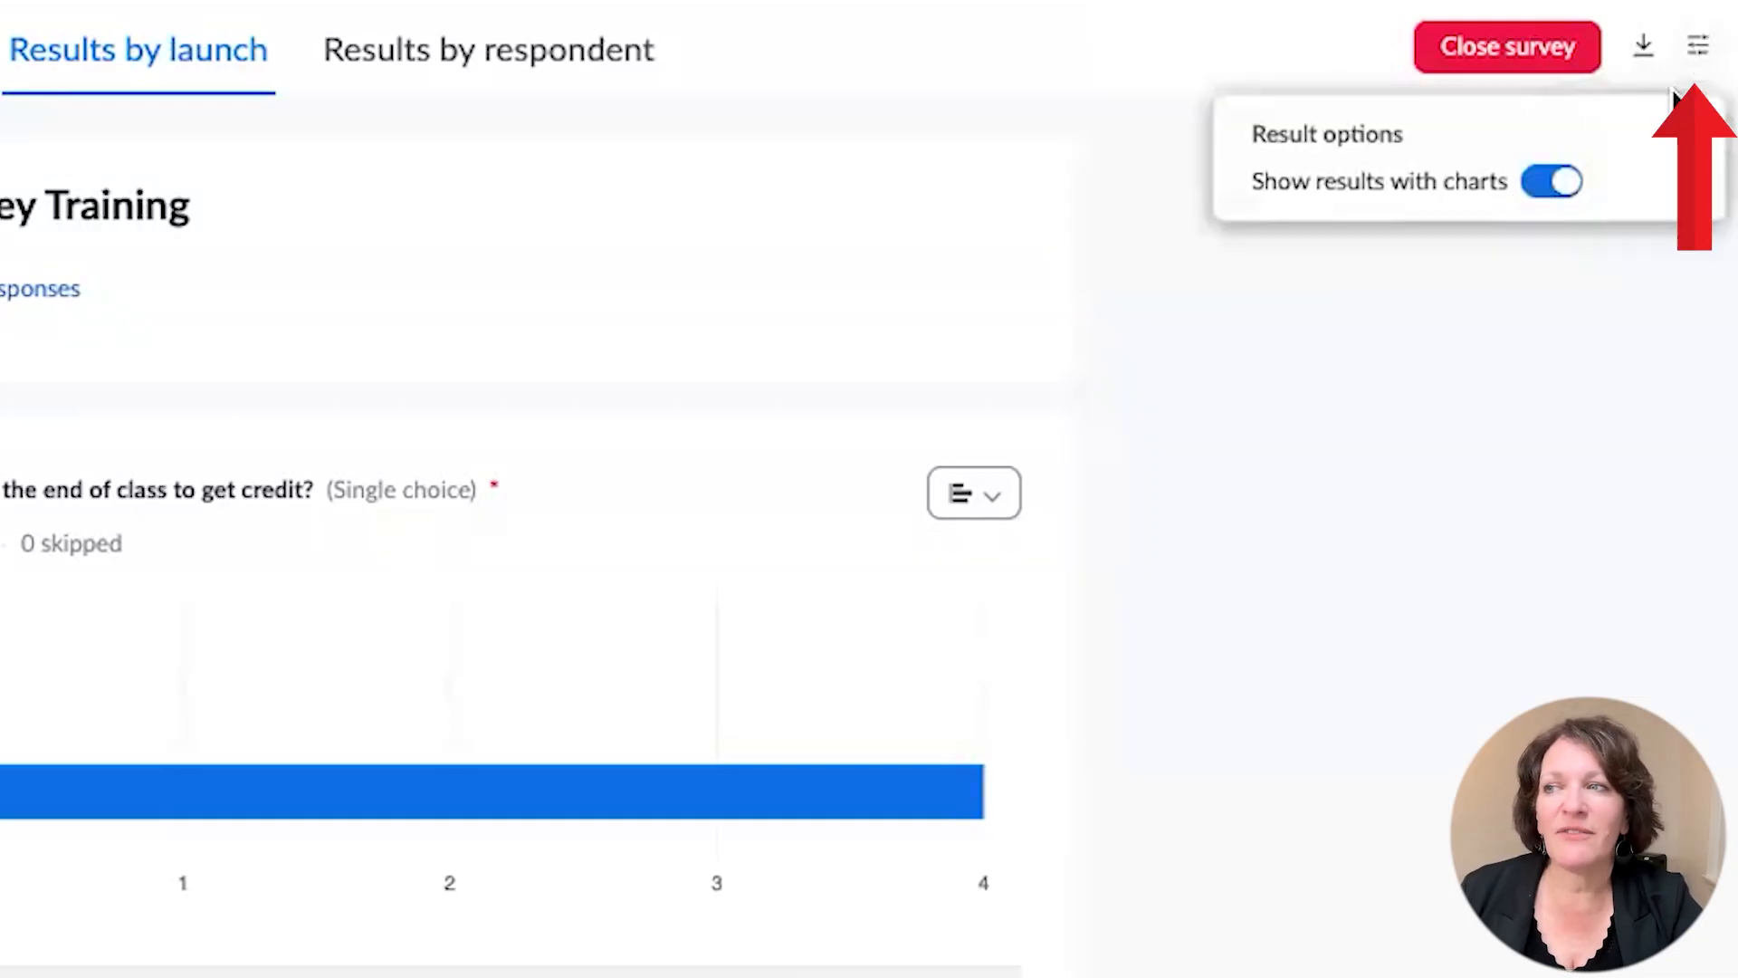
click(1553, 186)
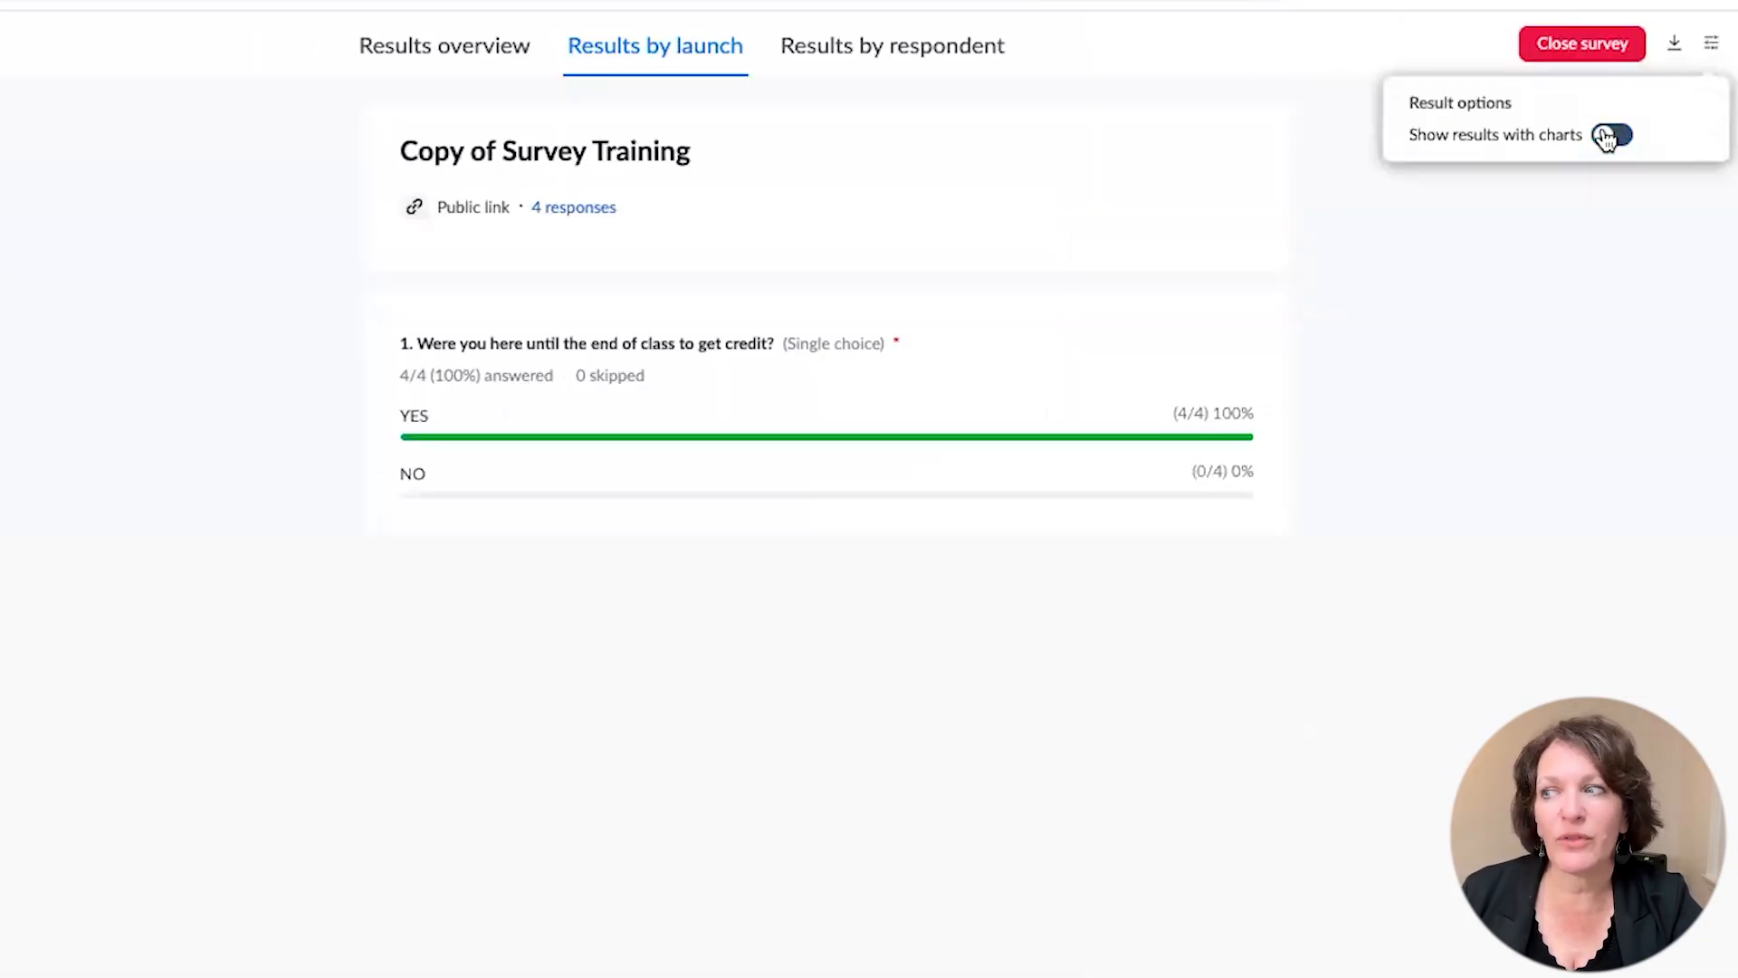